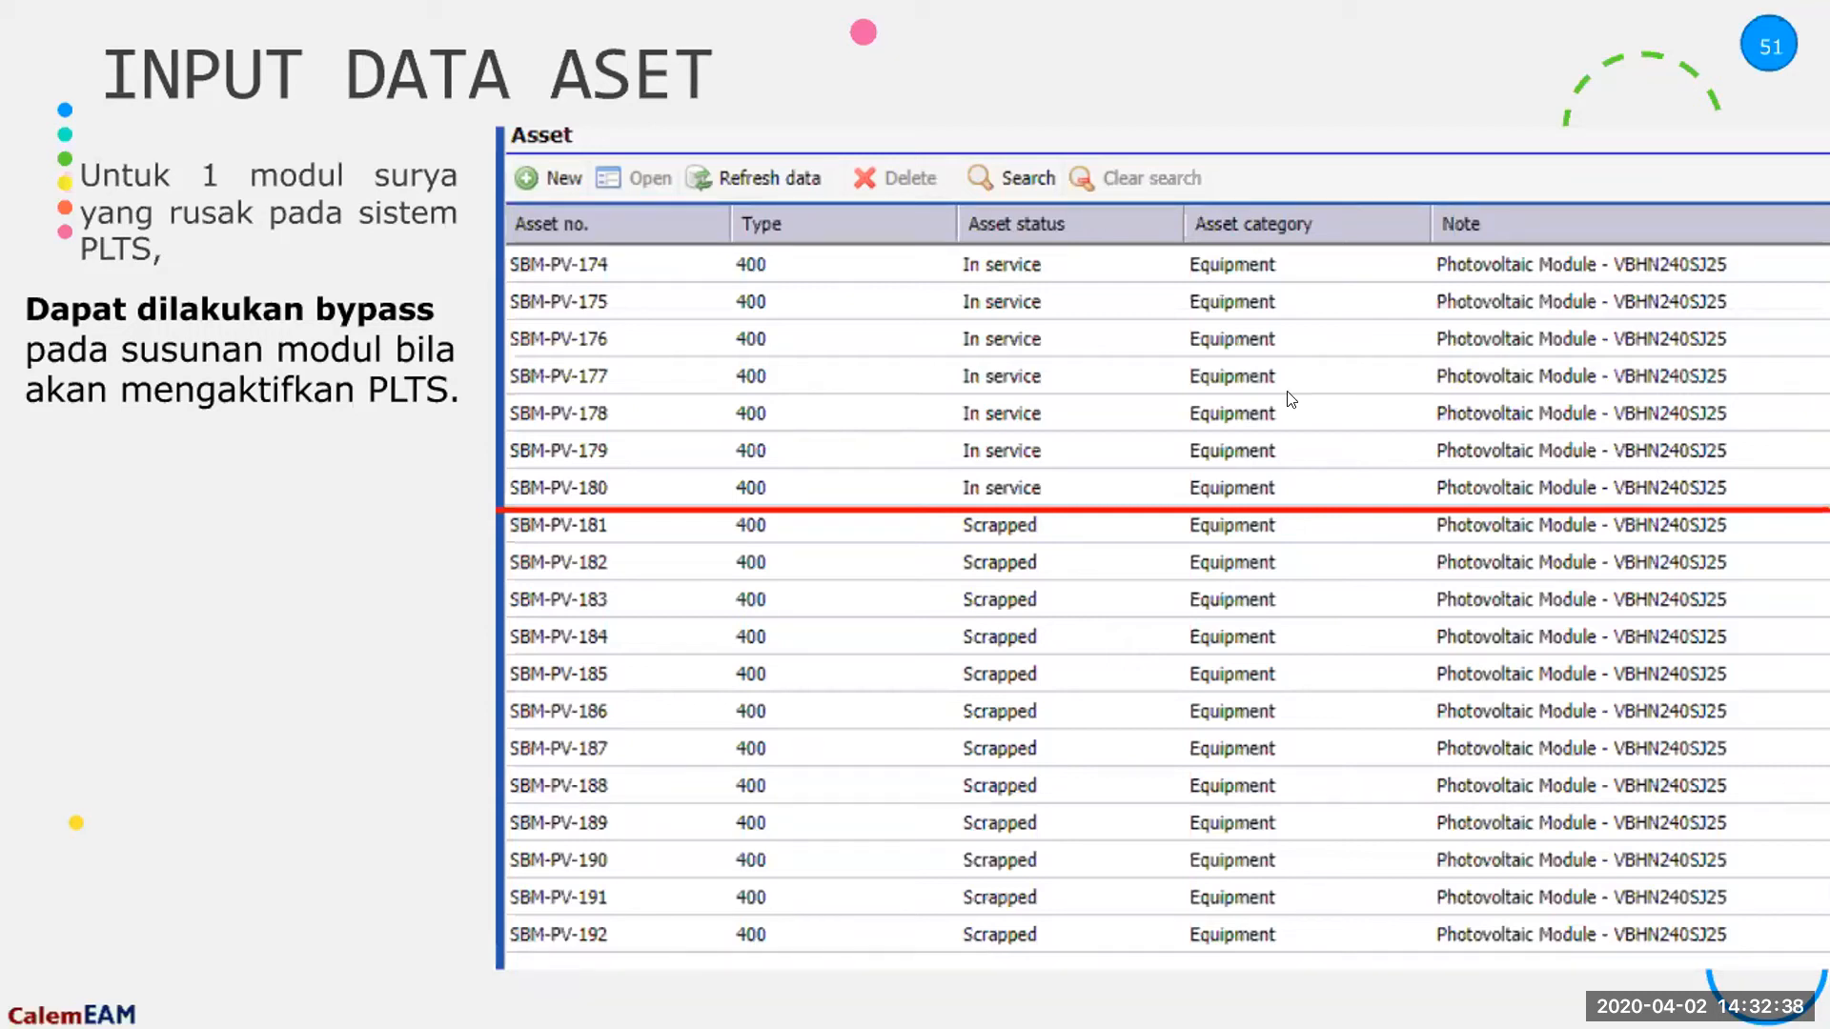
key("Left")
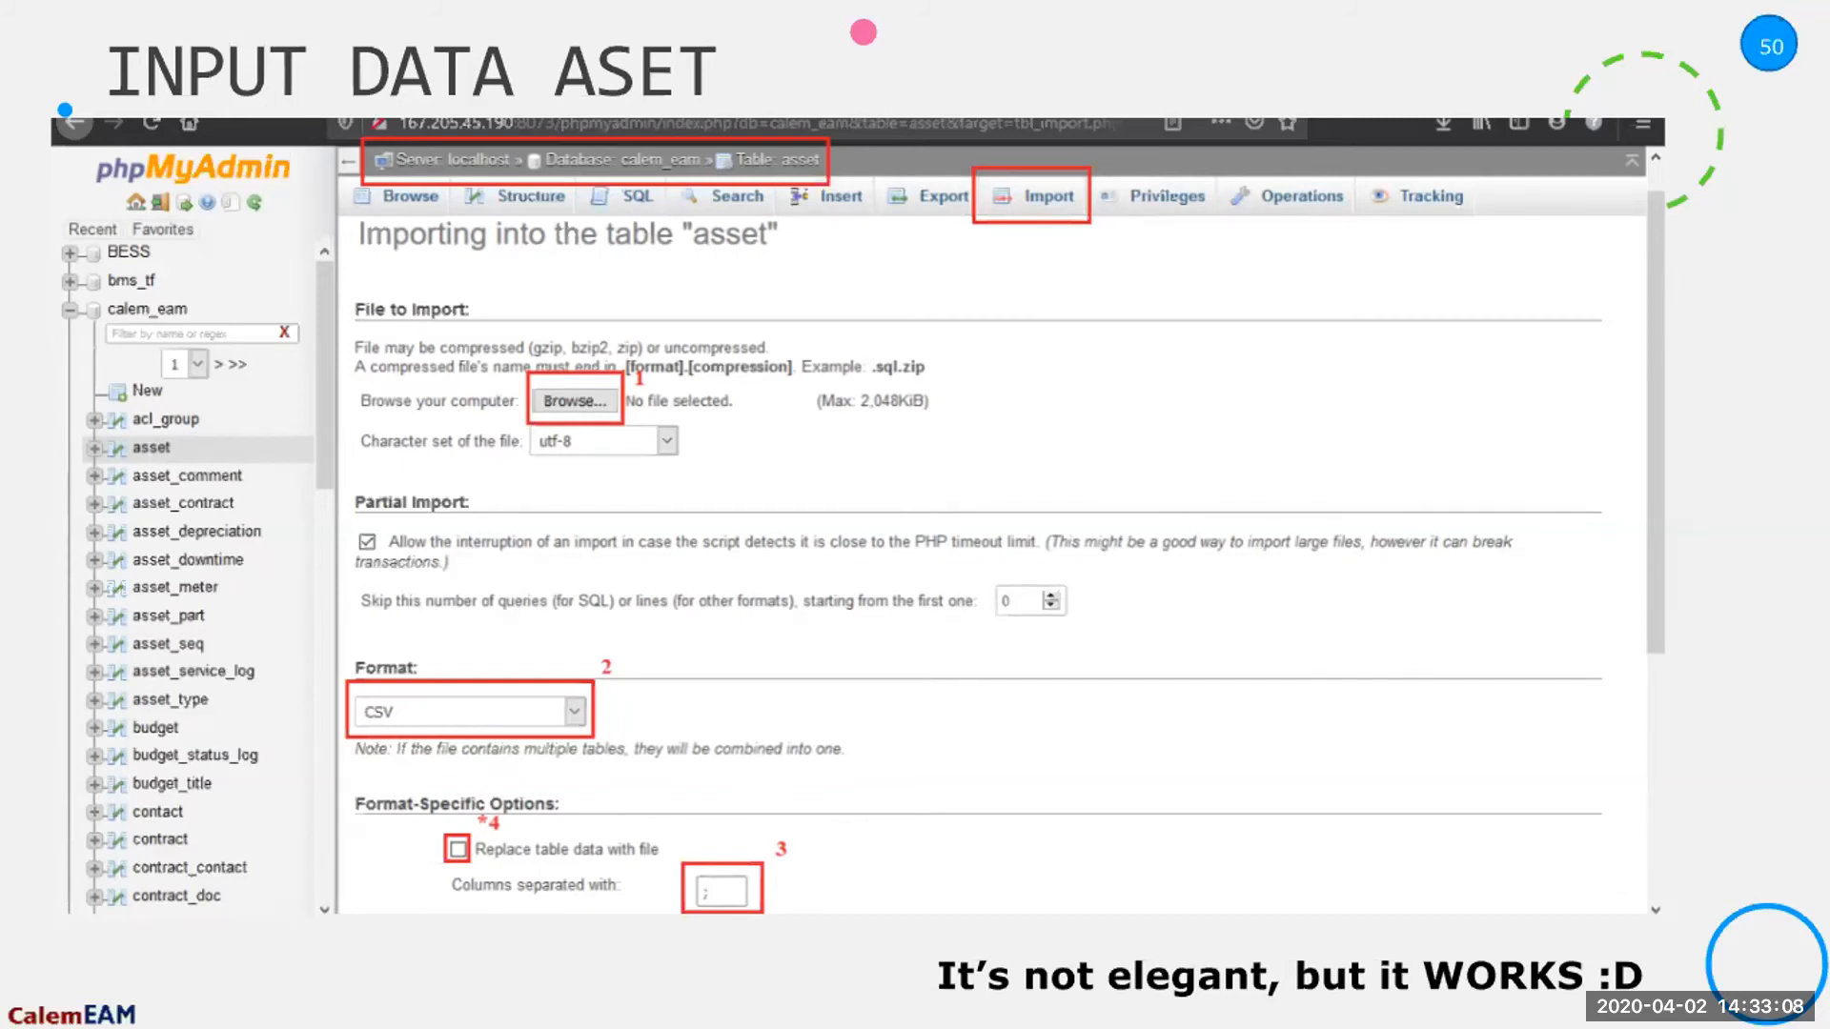
key("Right")
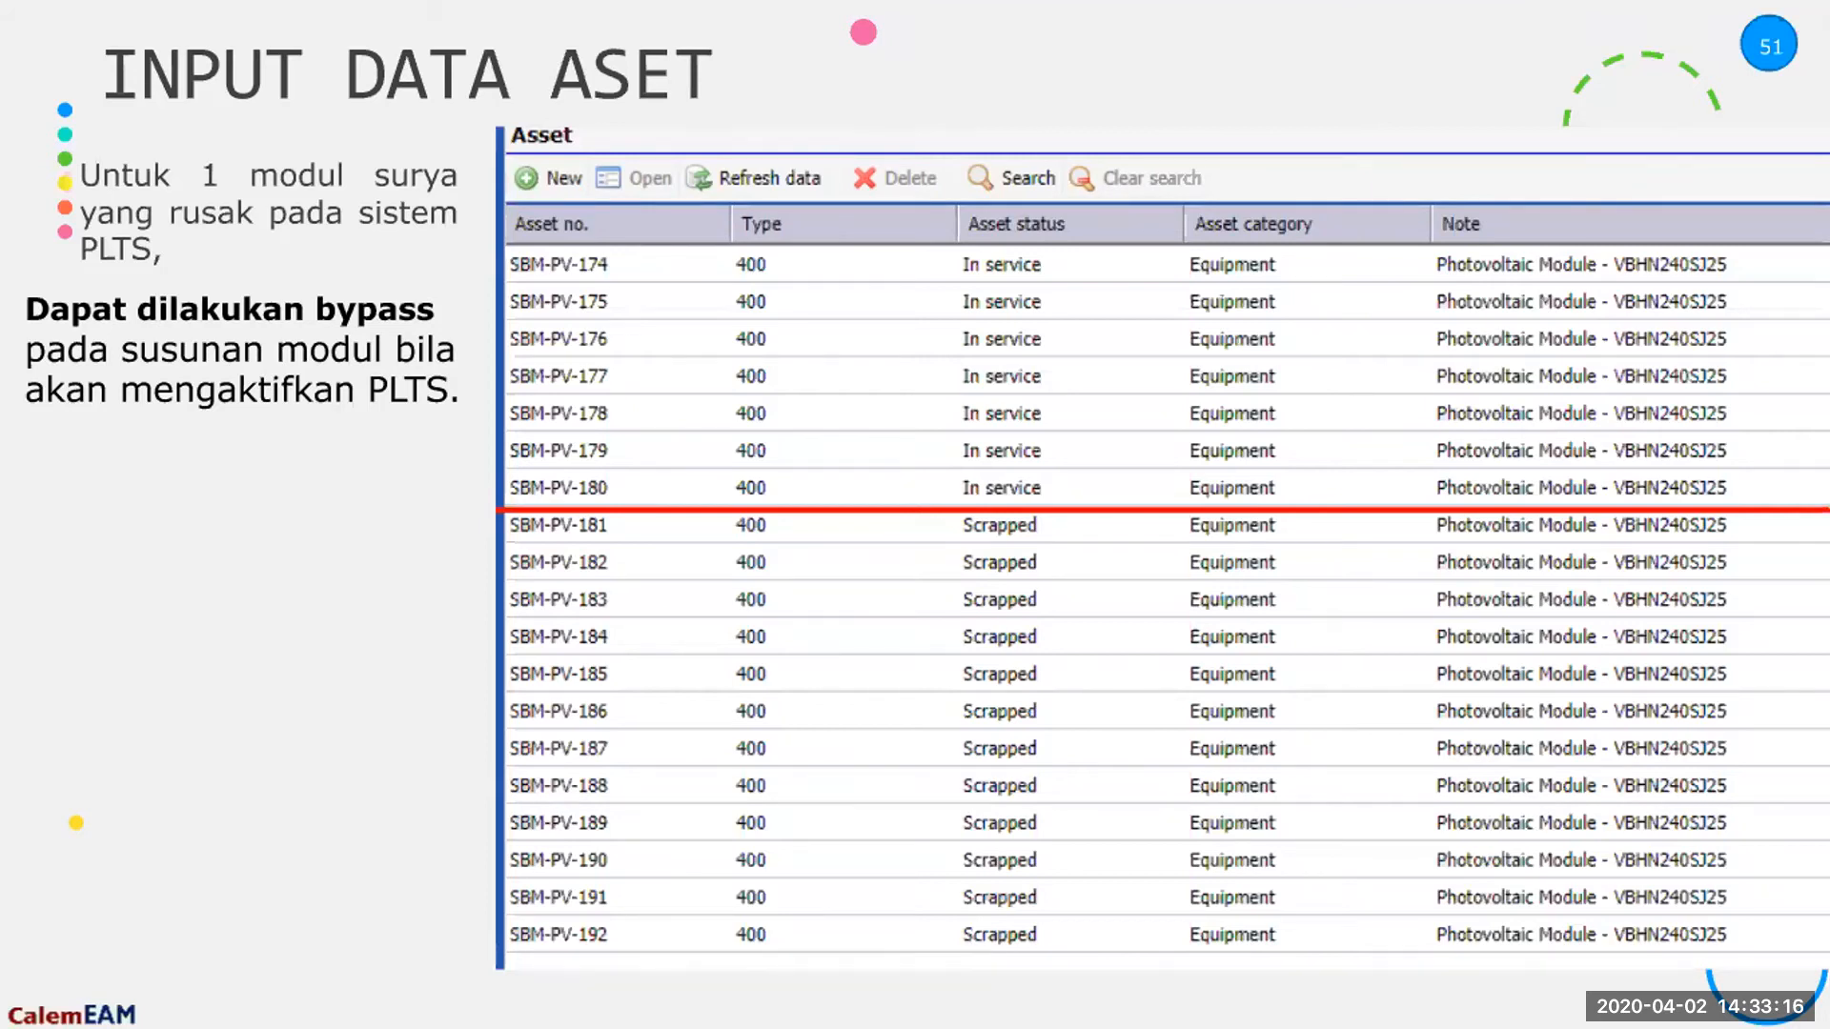
key("Left")
key("Left")
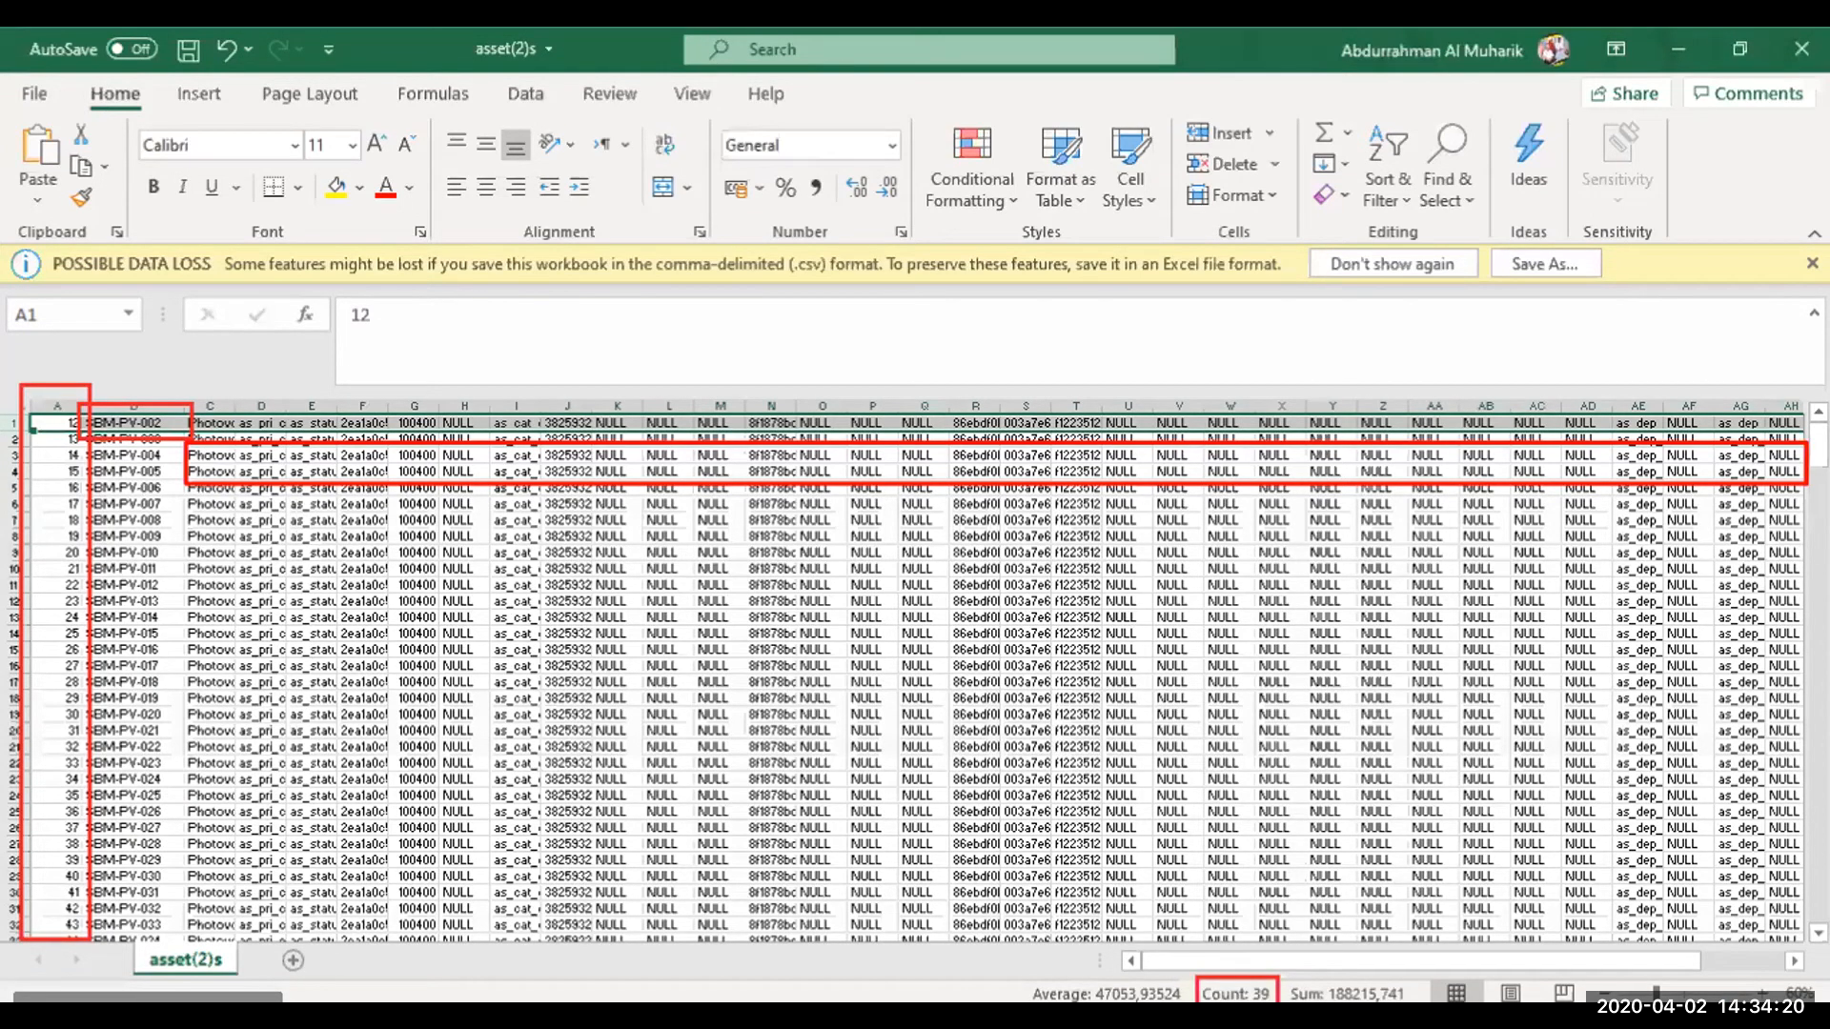
key("Escape")
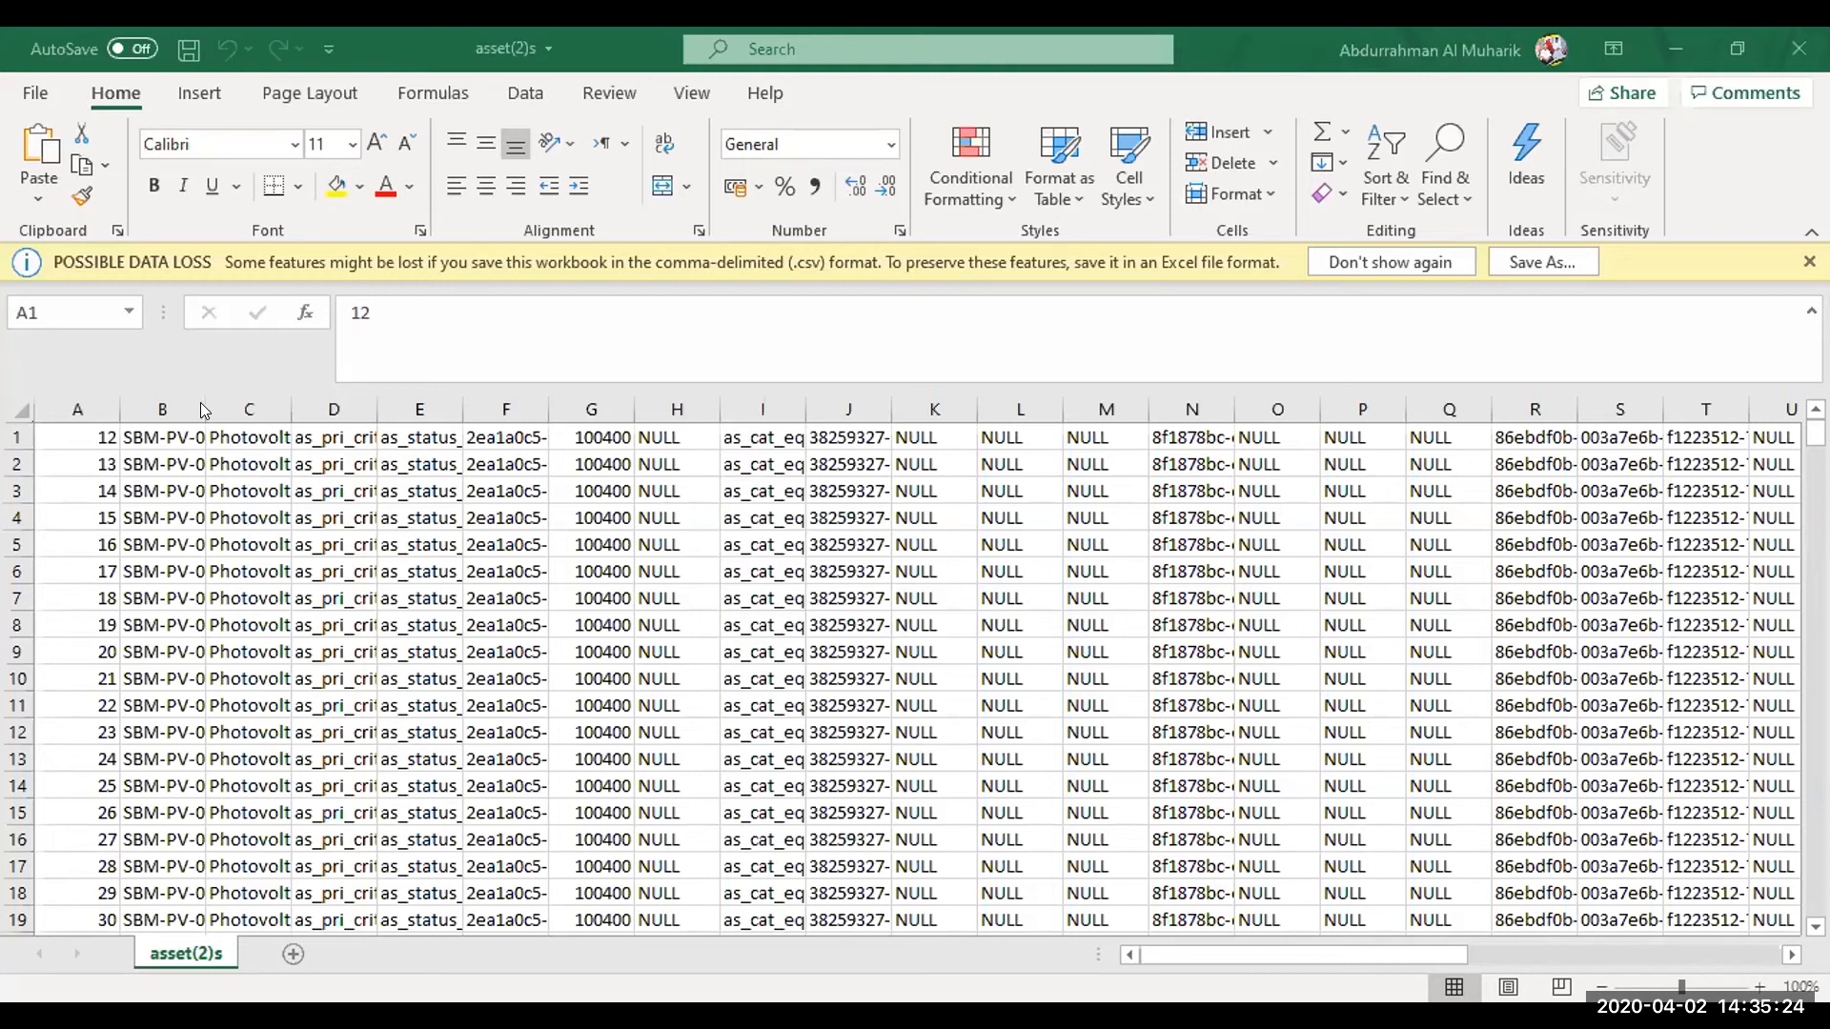
Widen columns B and C so the asset numbers and module descriptions are easier to read
left_click_drag(204, 410, 307, 408)
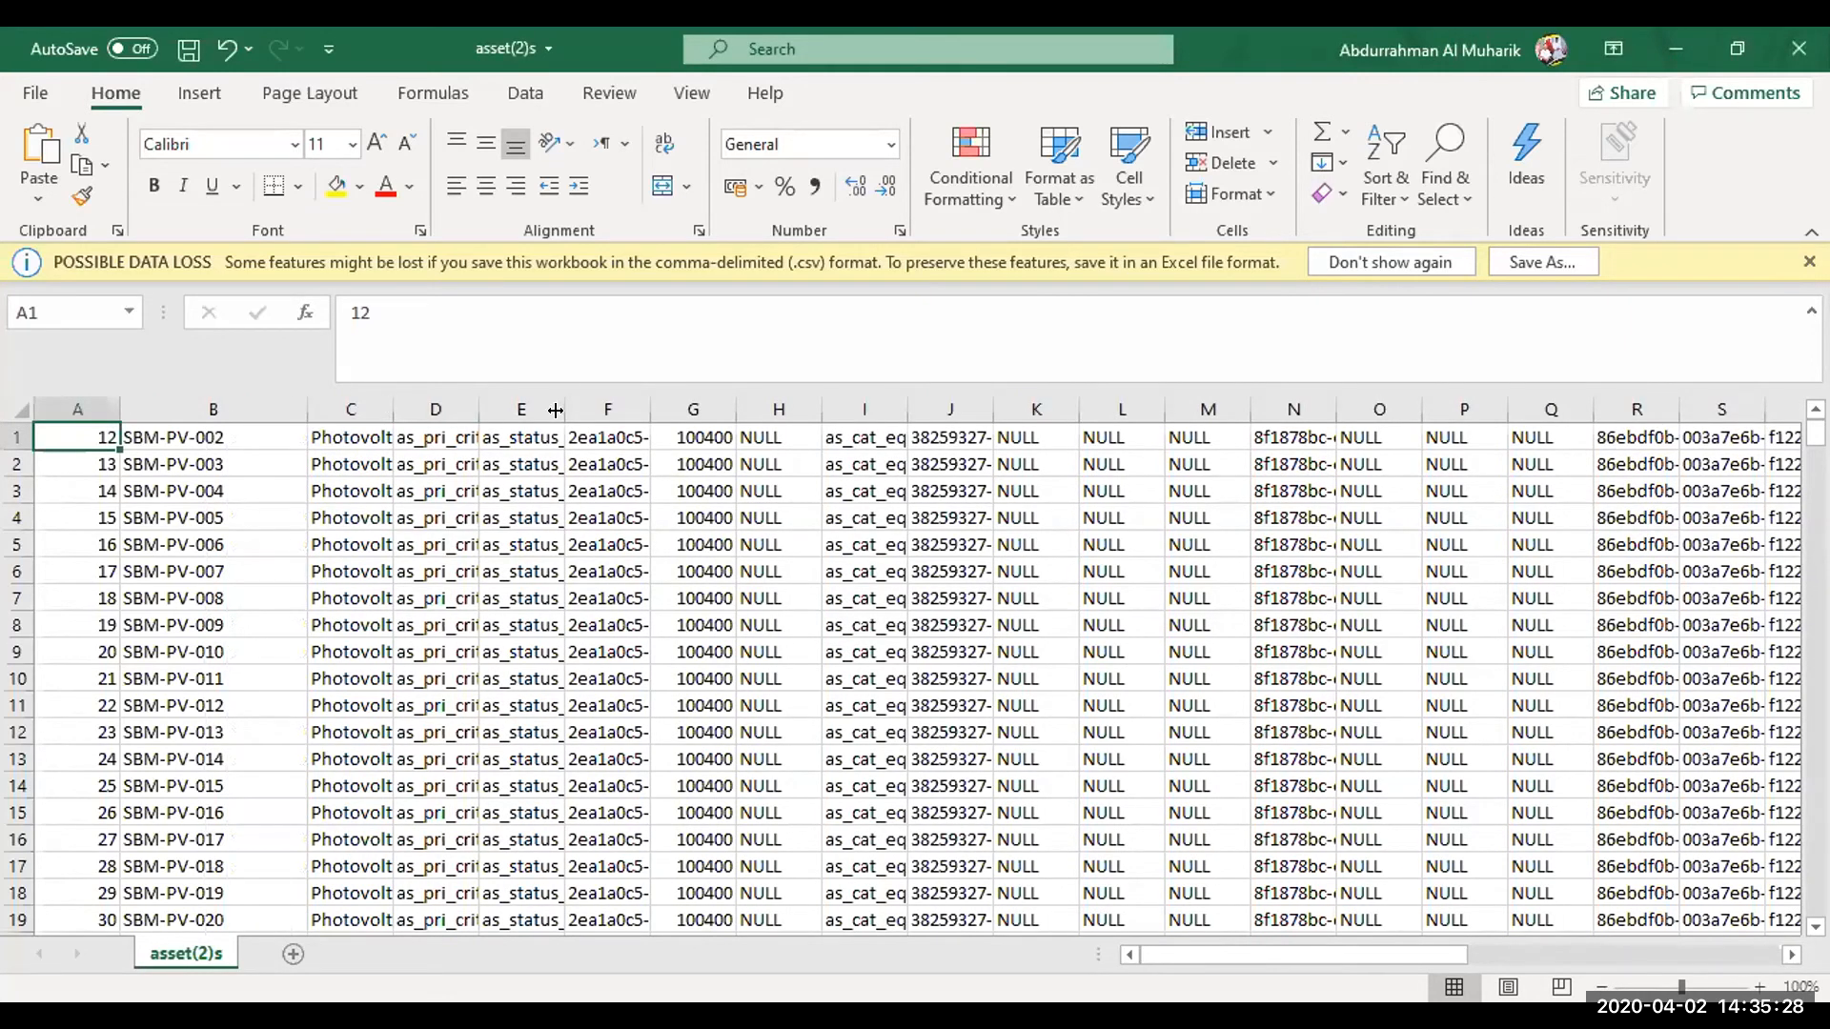
left_click_drag(556, 410, 567, 410)
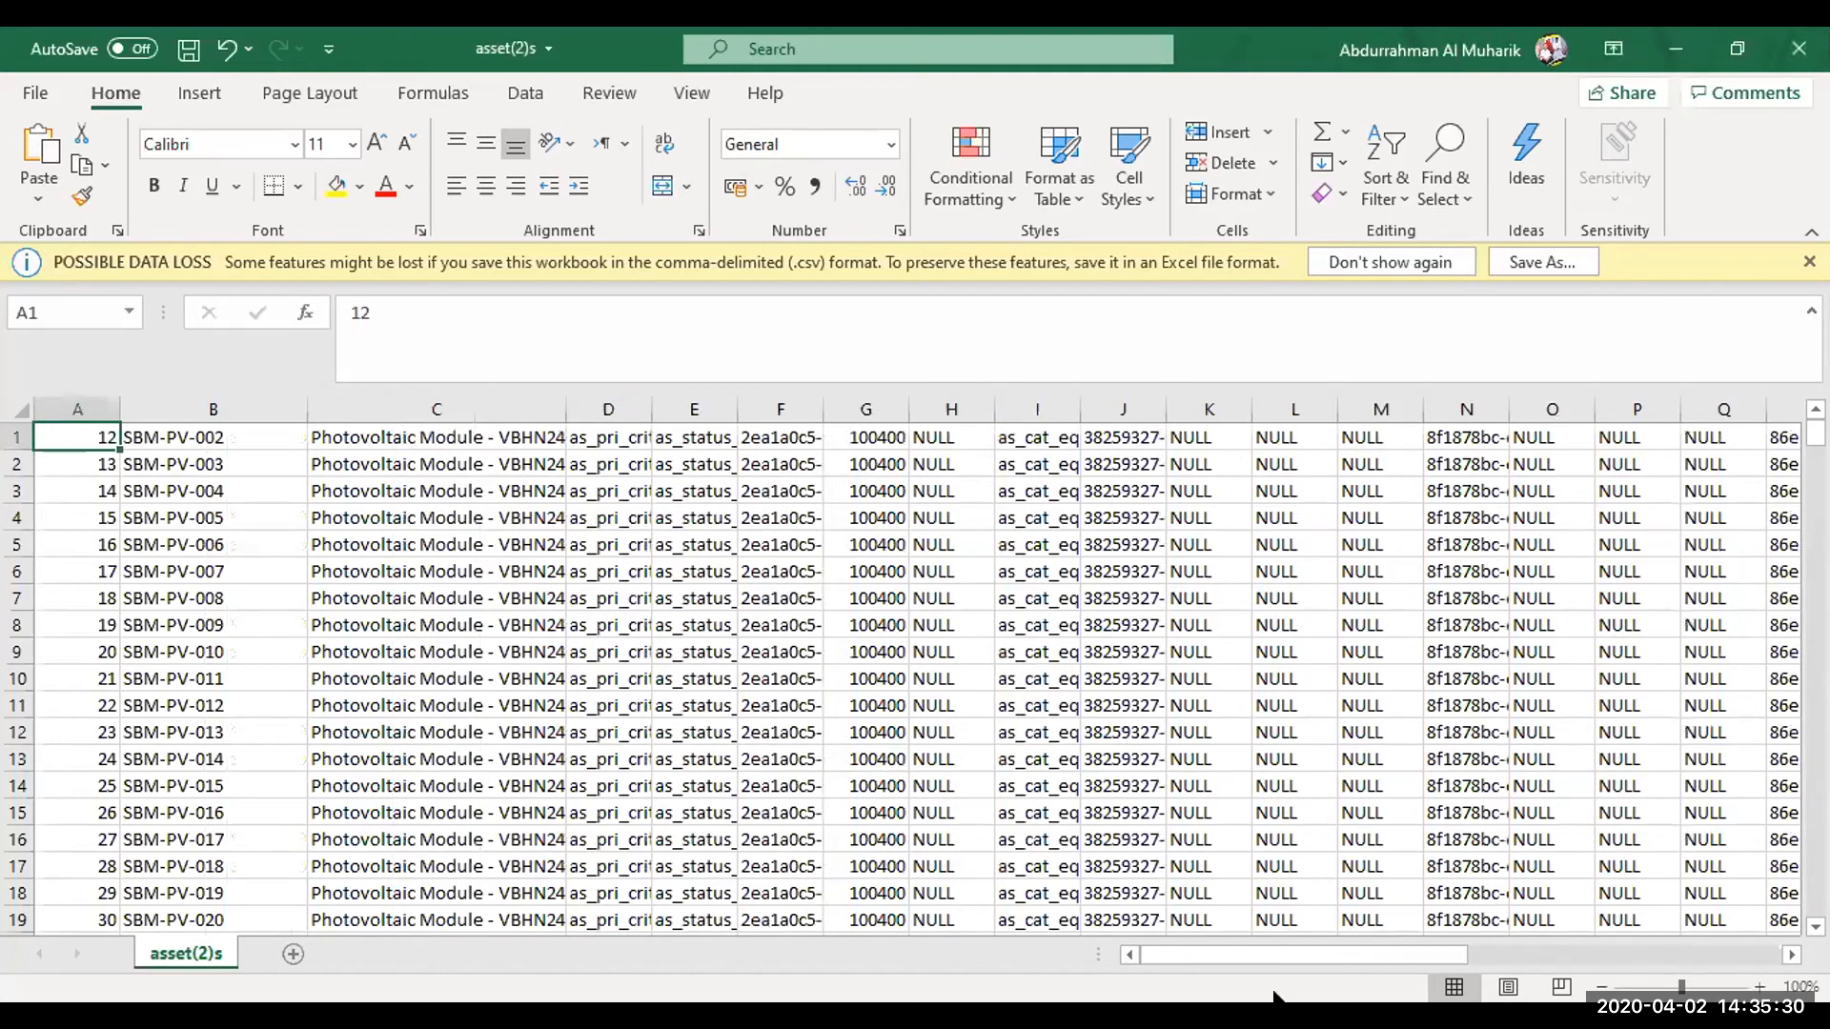
left_click_drag(1251, 953, 1273, 955)
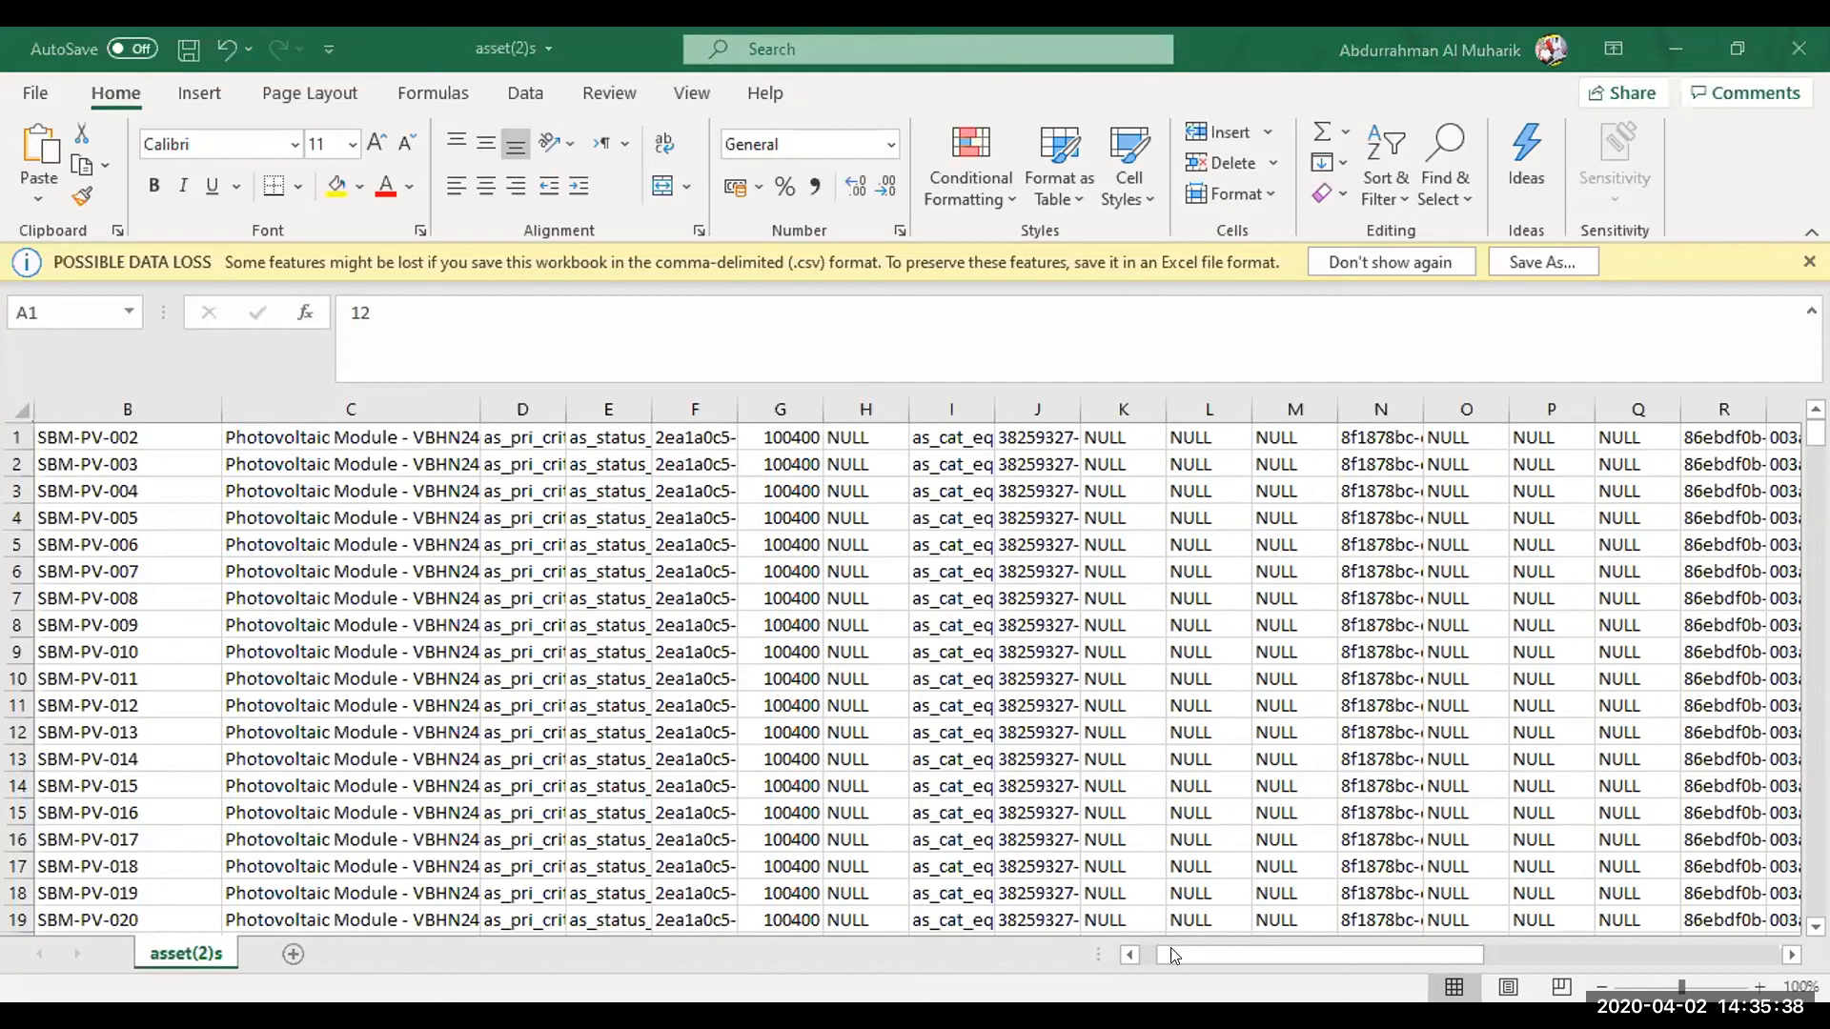
Widen column AL to fit its date and time values
left_click_drag(1383, 951, 1723, 958)
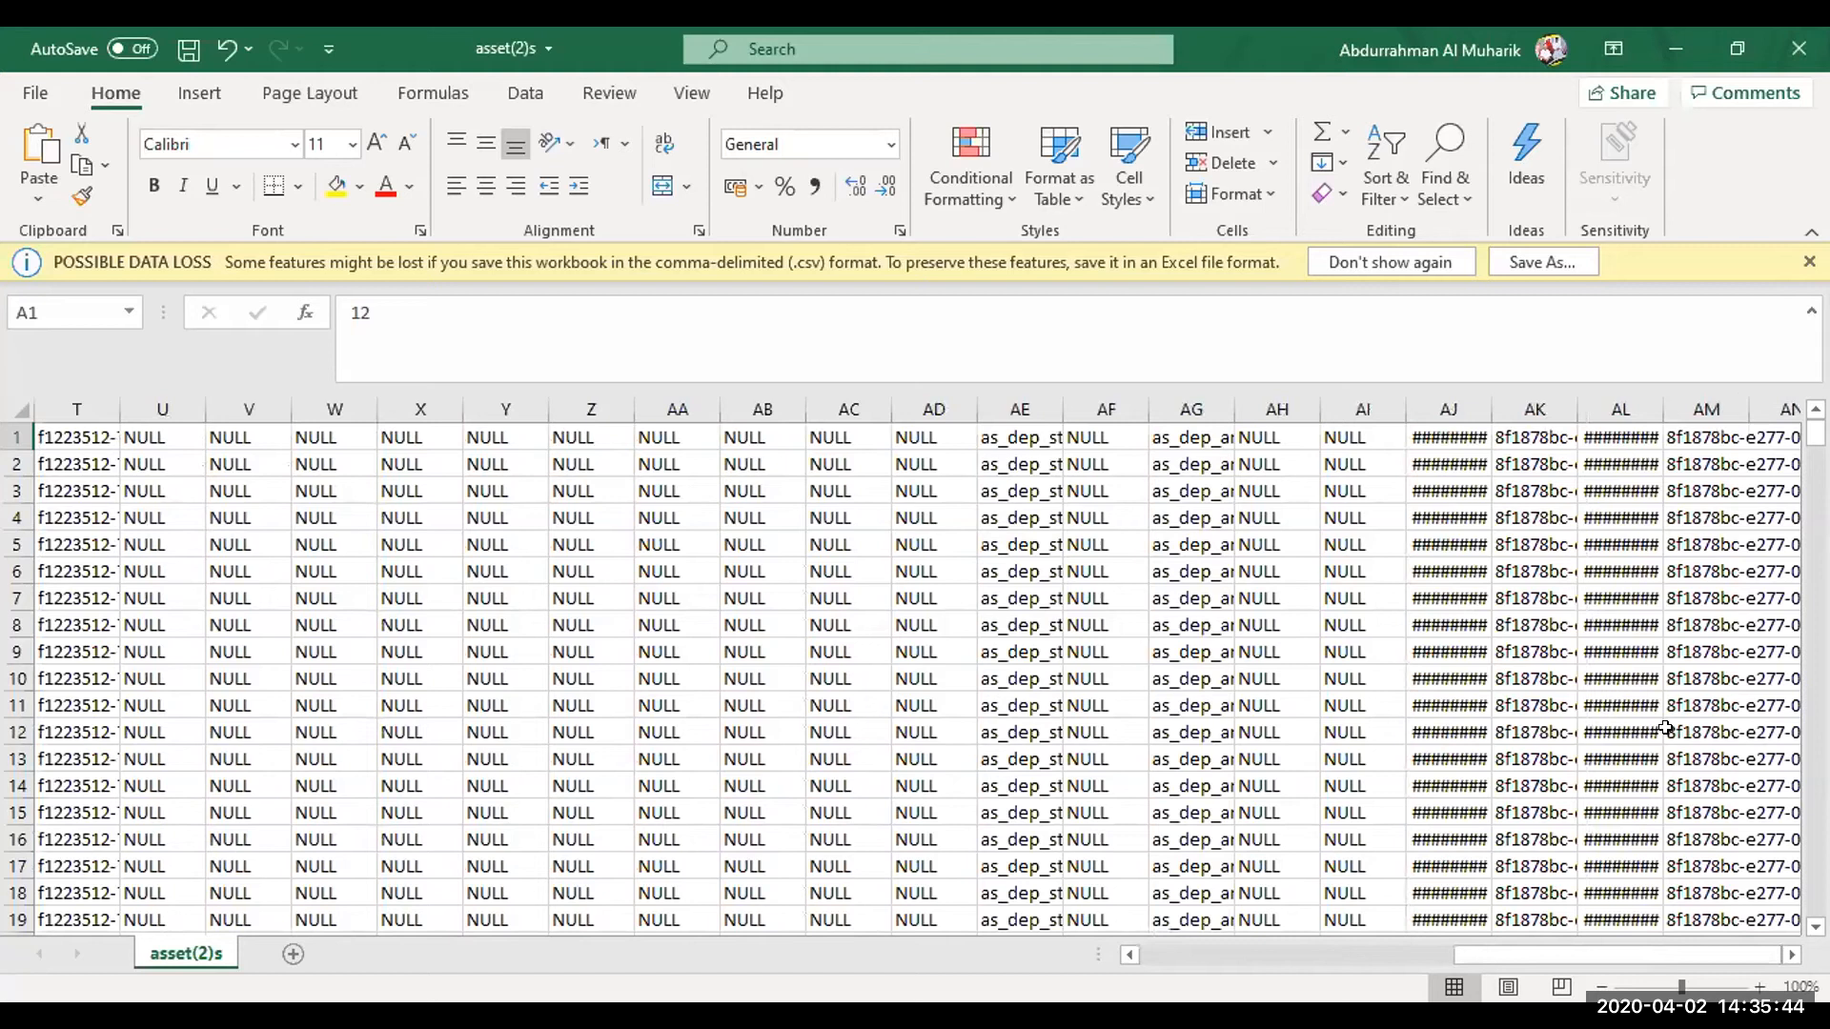
scroll(1510, 487, "right", 3)
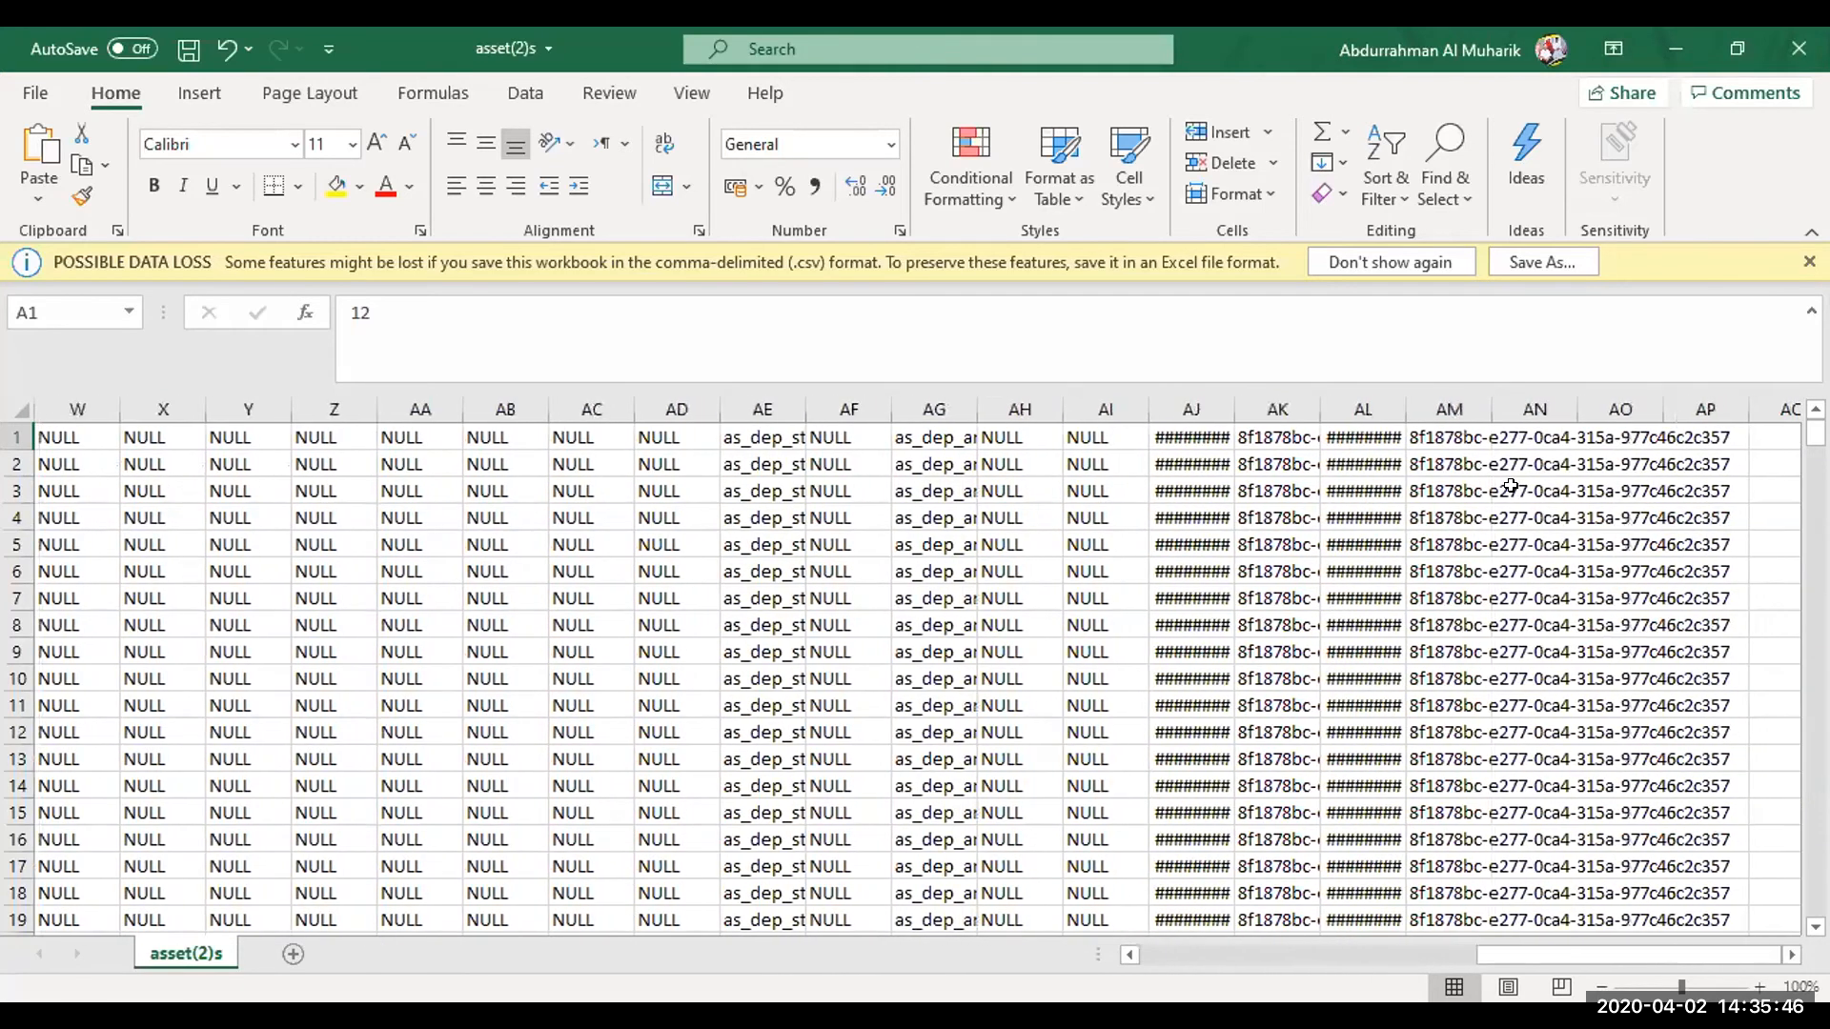
left_click(1449, 409)
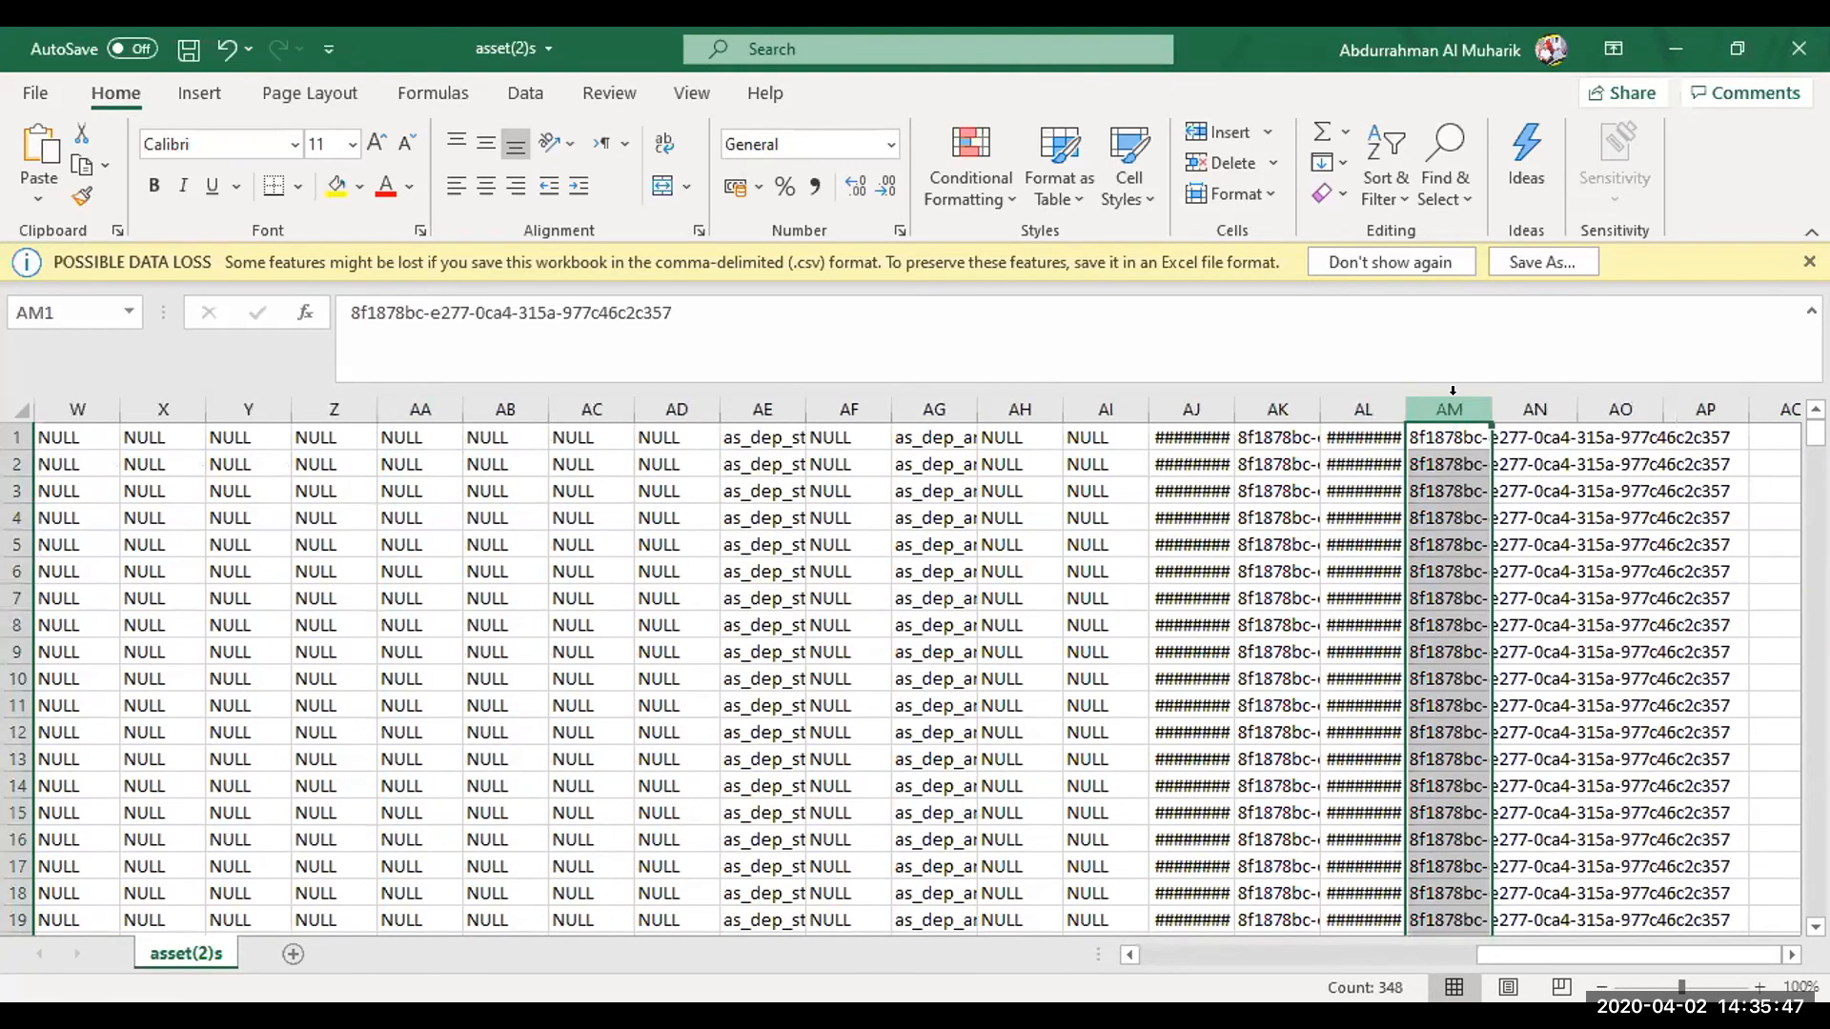
double_click(1392, 406)
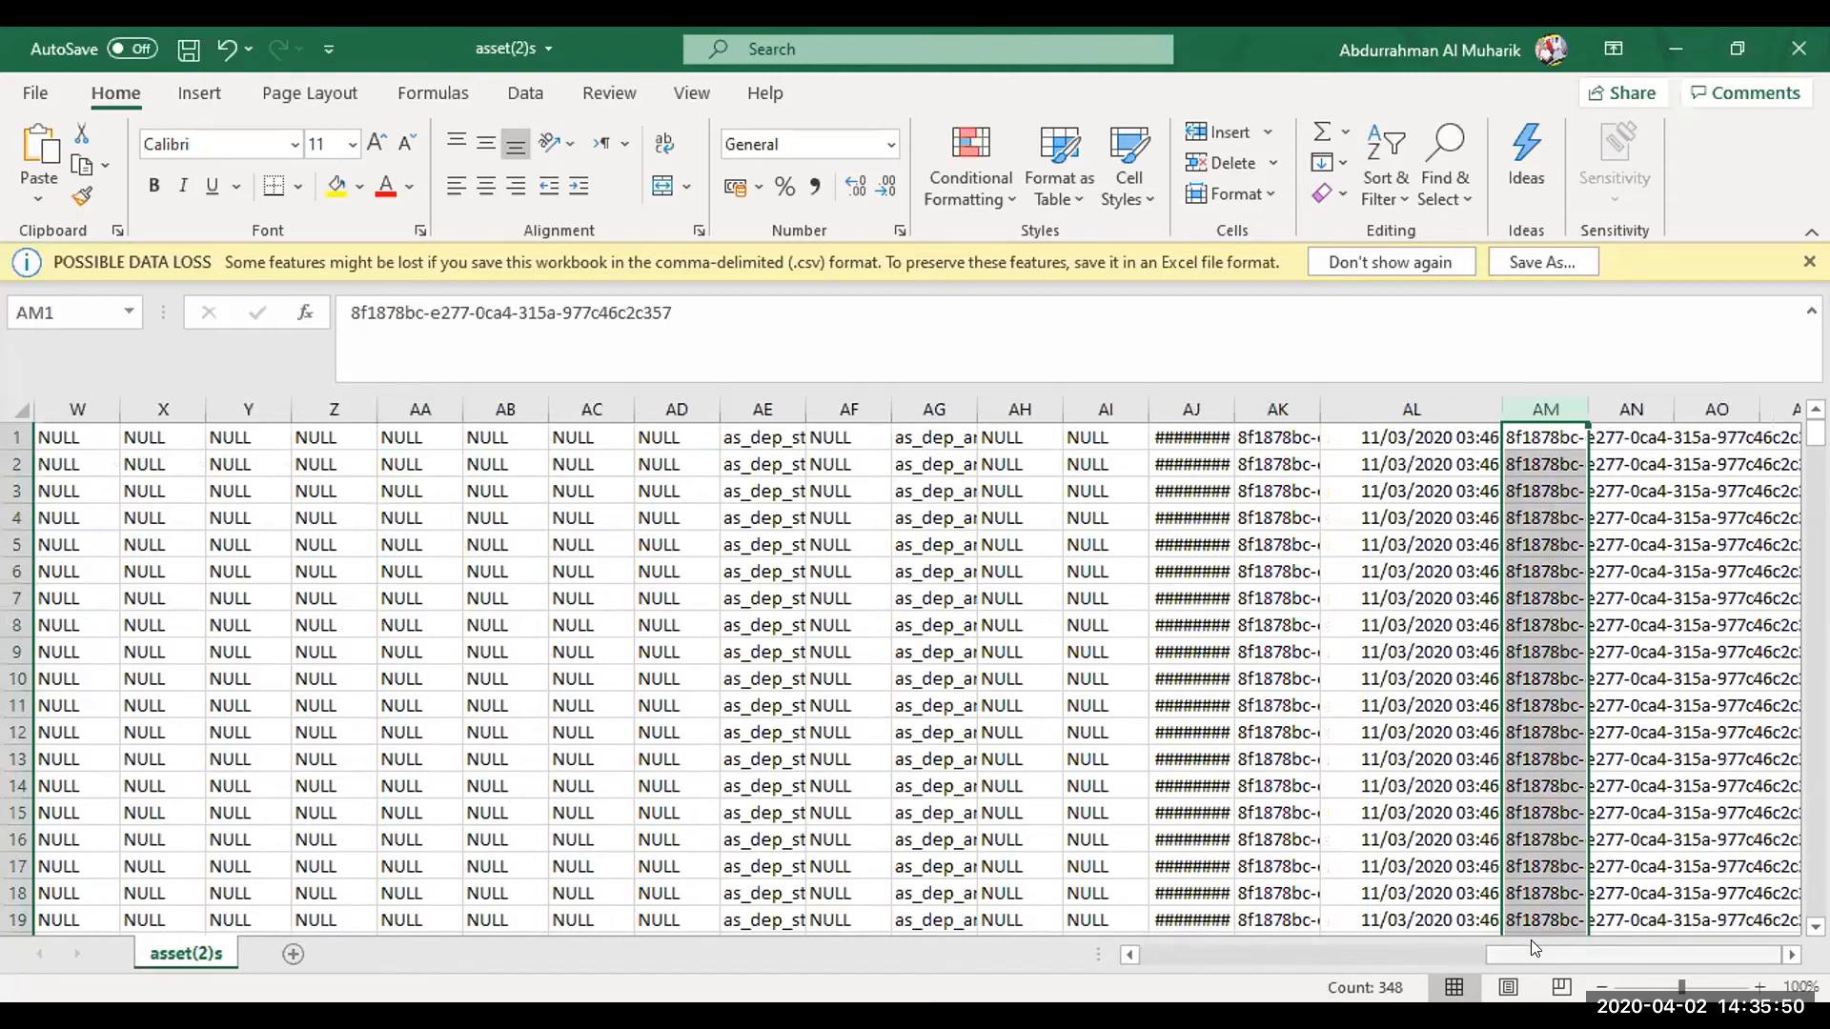
left_click_drag(1530, 940, 1163, 932)
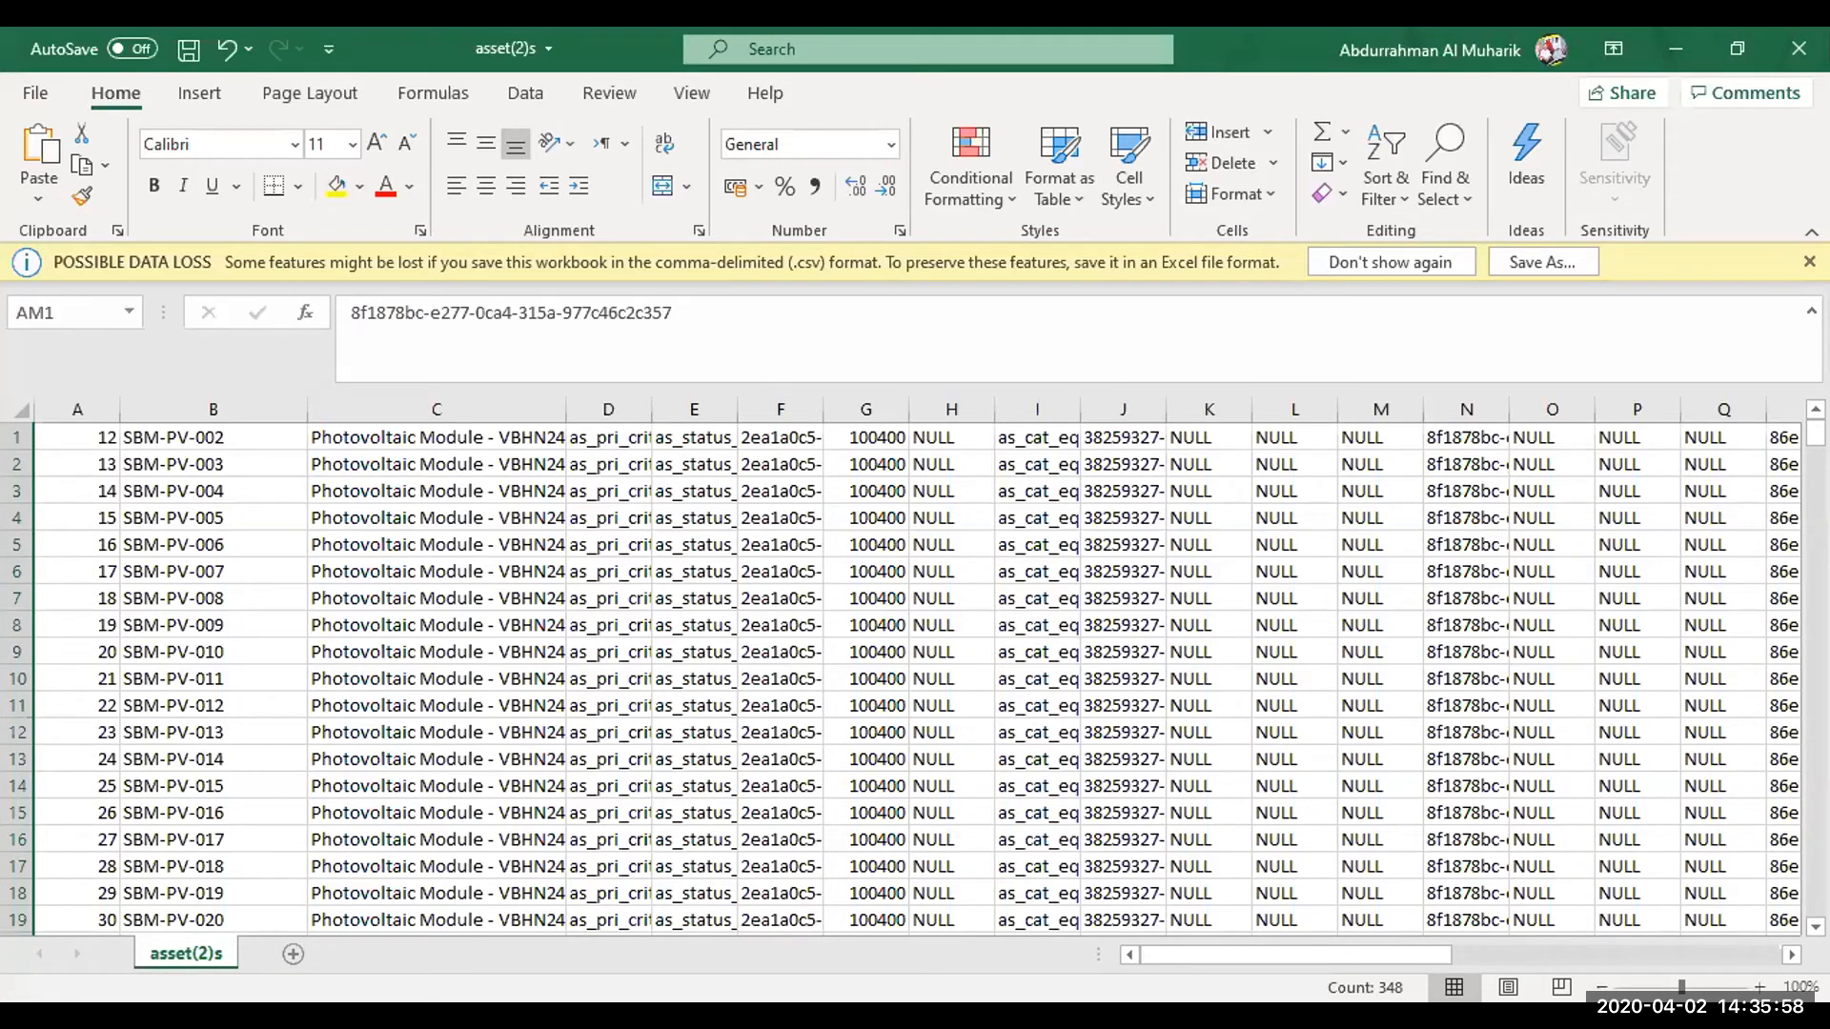
Copy the header row from the asset(3) workbook and paste it over row 1 of asset(2)s
key("alt+Tab")
key("alt+Tab")
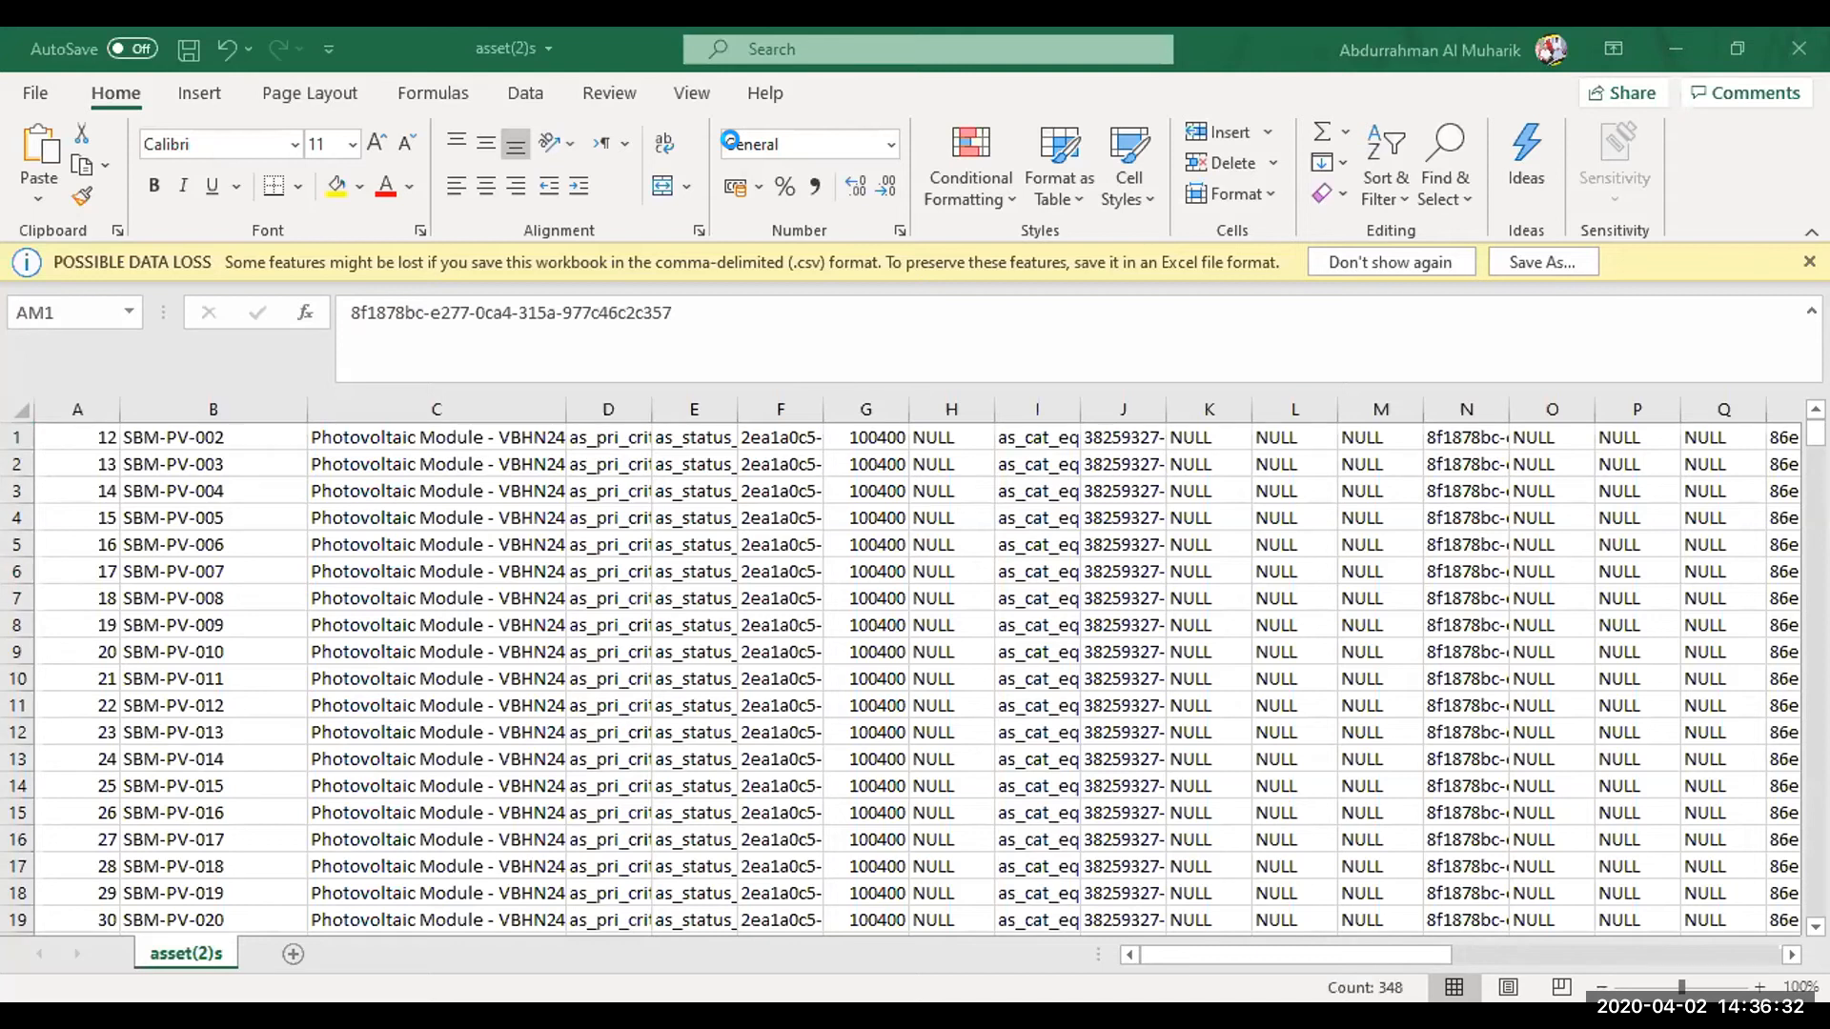
key("alt+Tab")
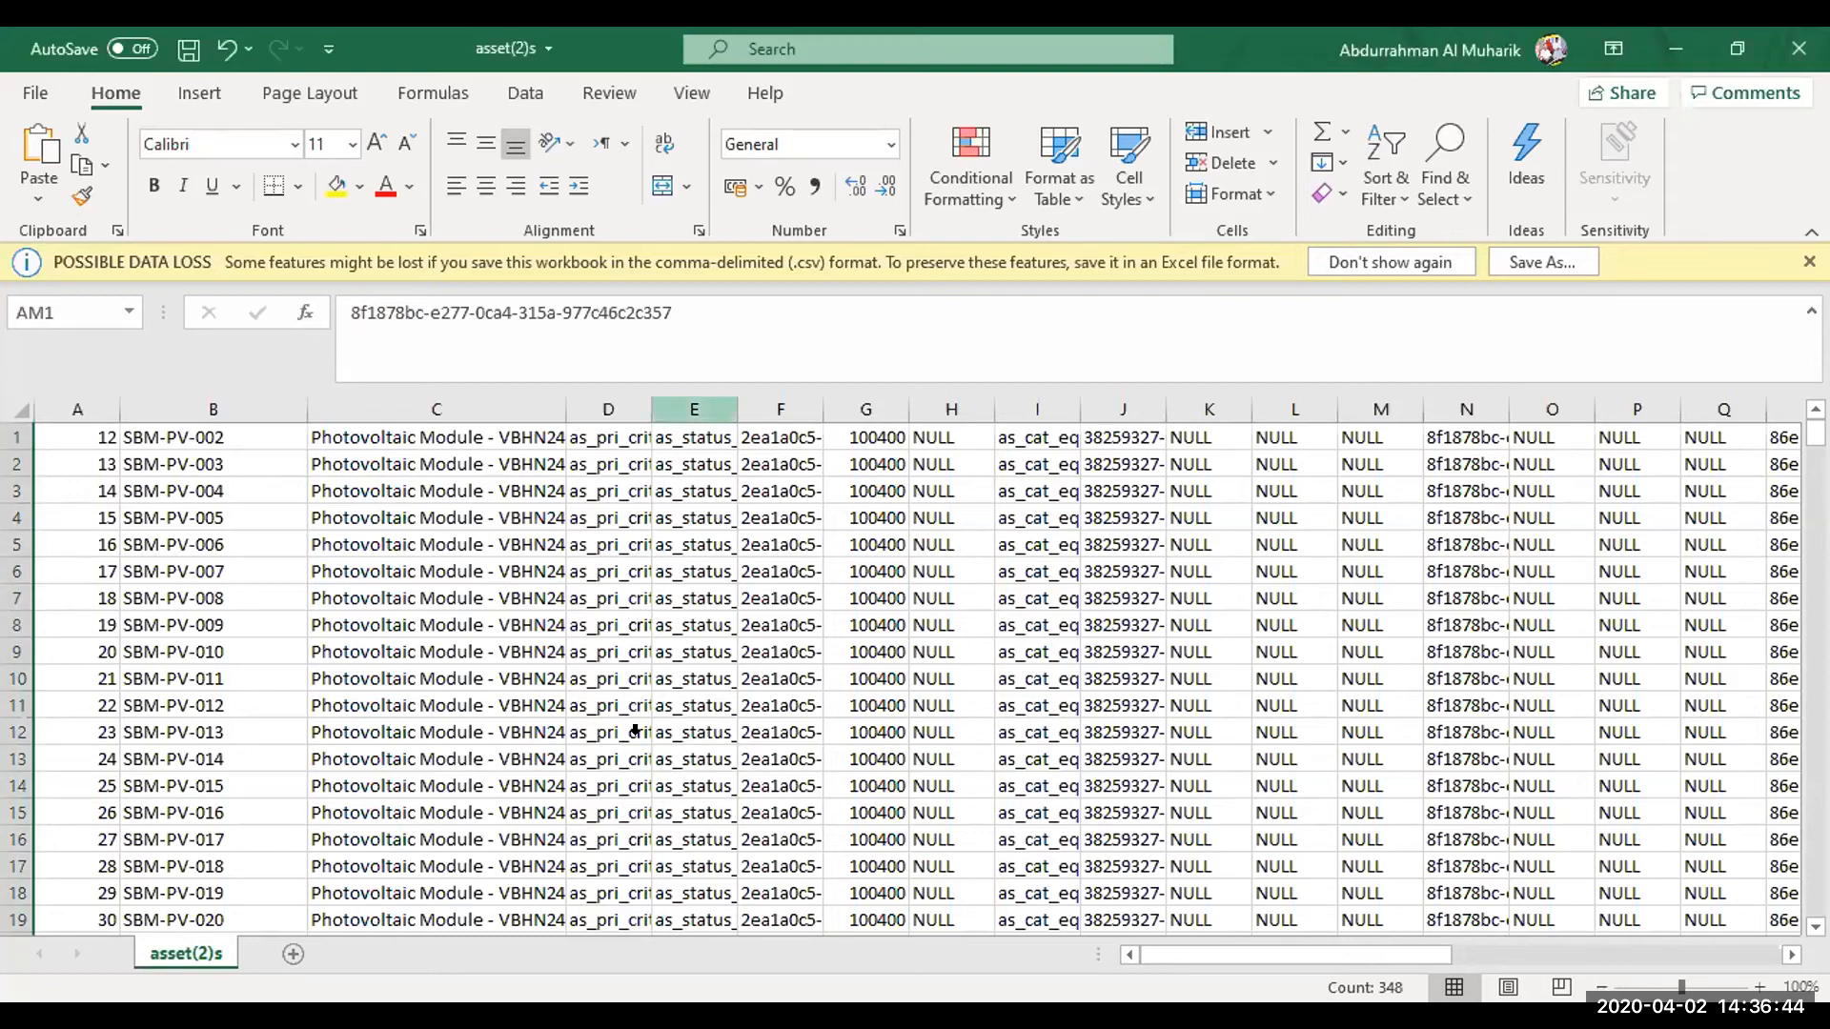
key("alt+Tab")
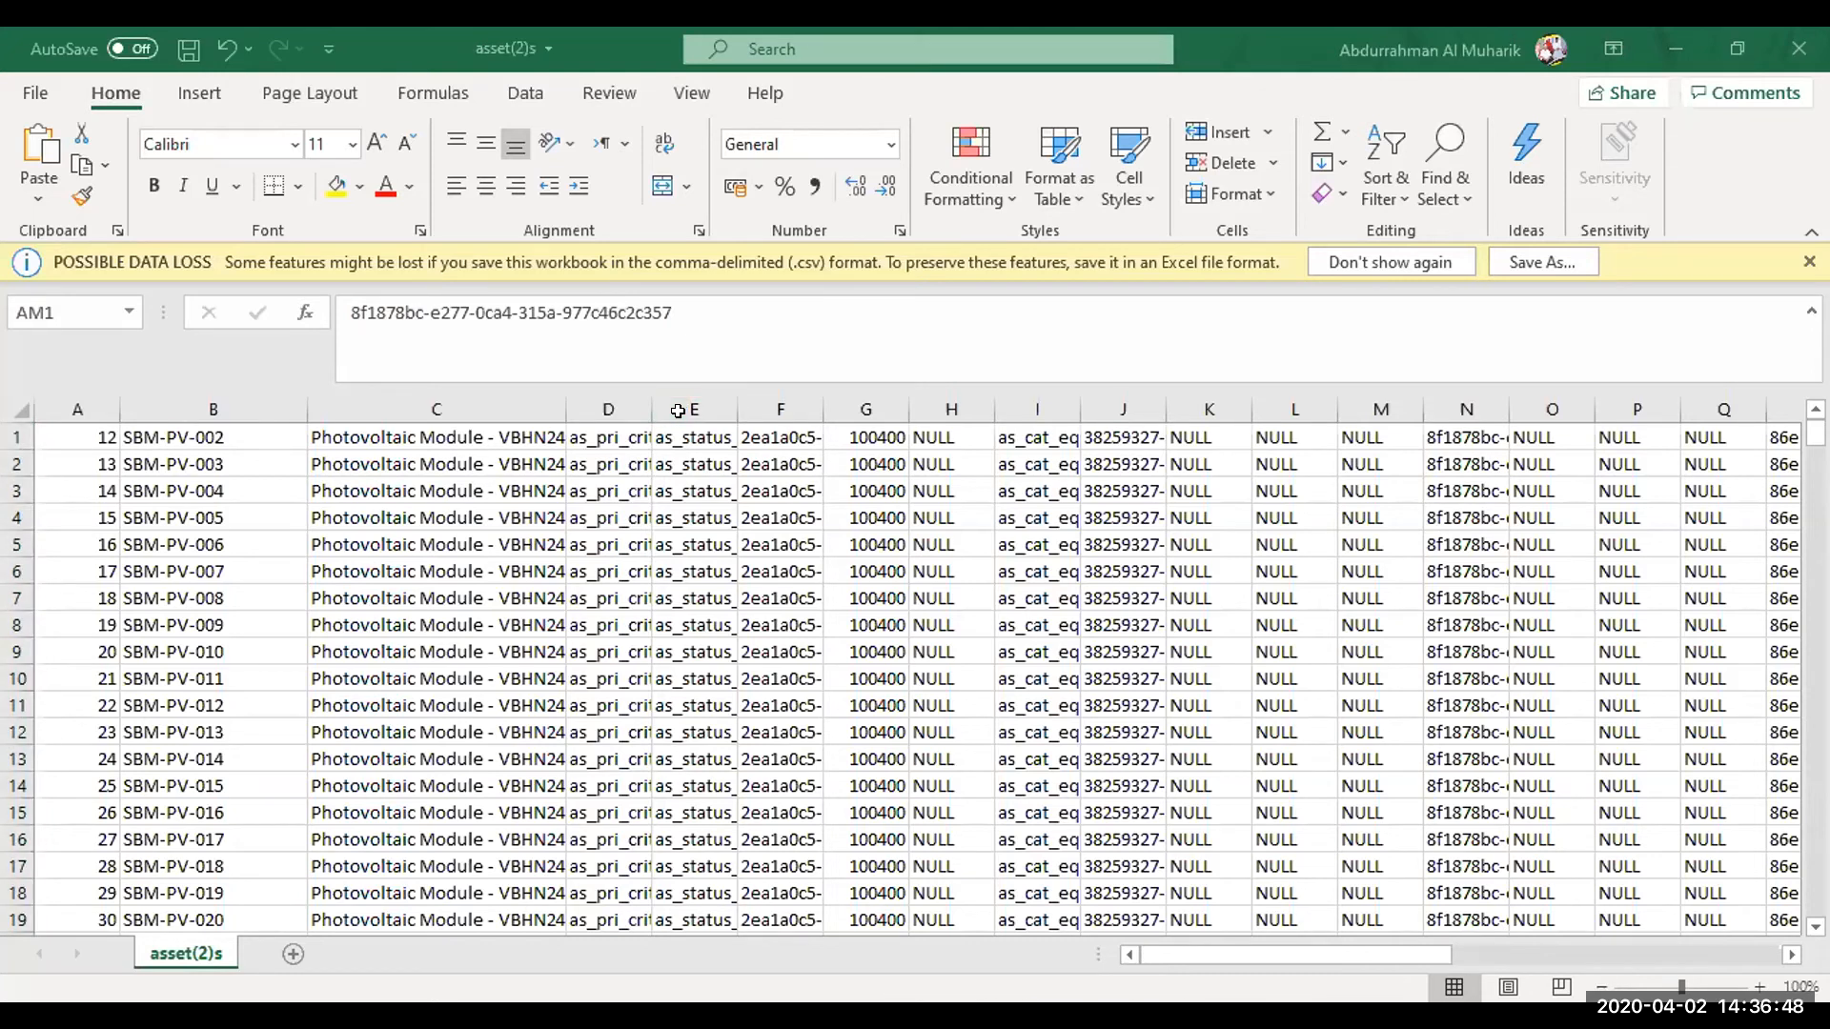
key("ctrl+c")
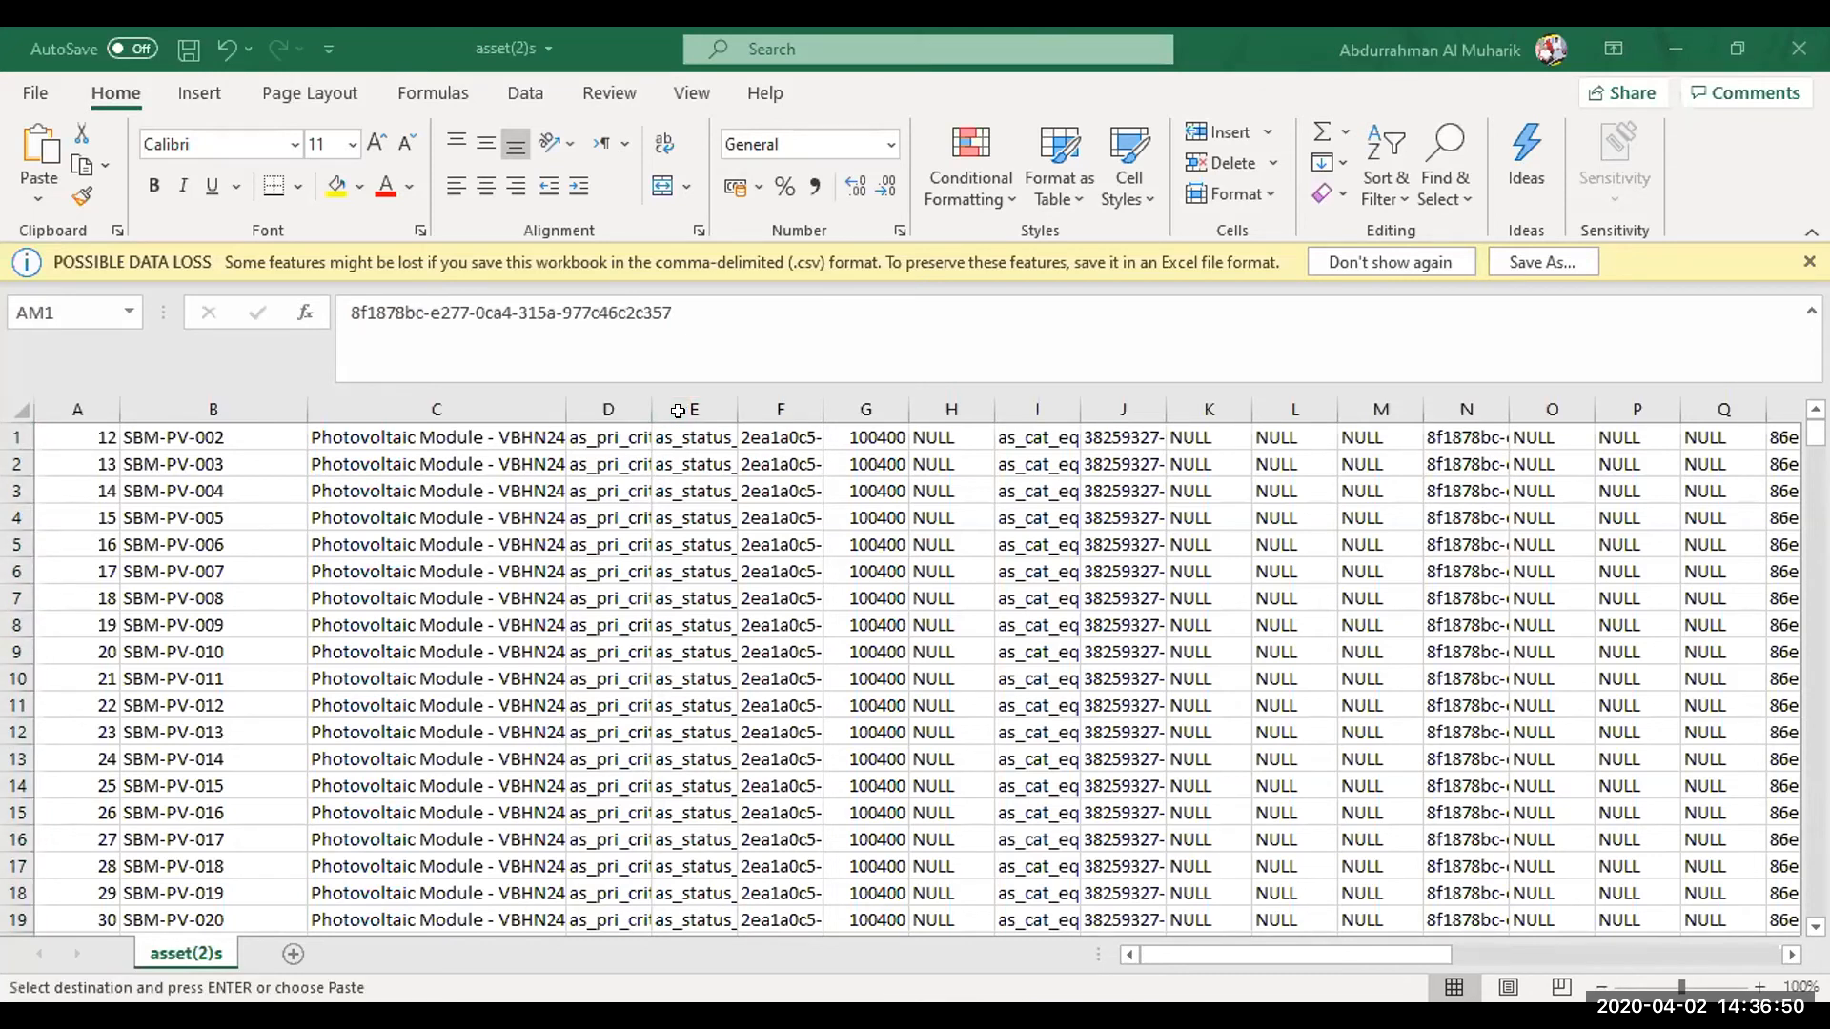
left_click(15, 436)
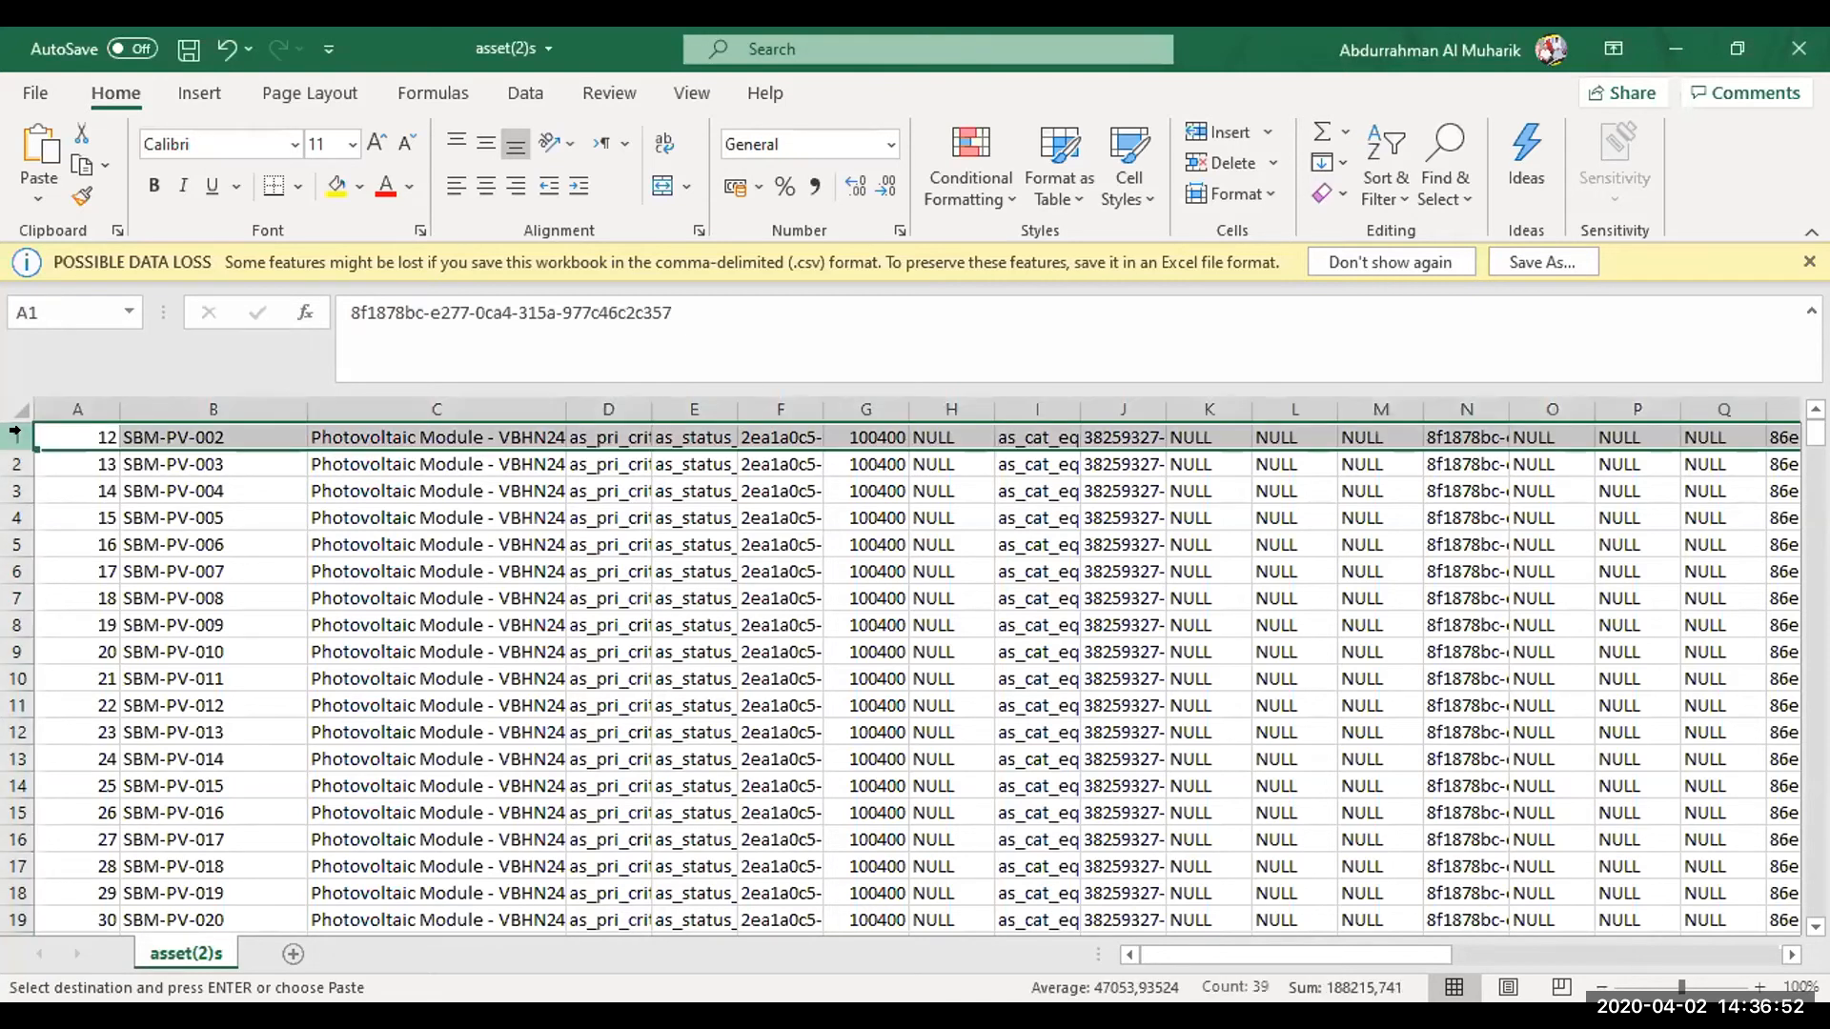
right_click(16, 434)
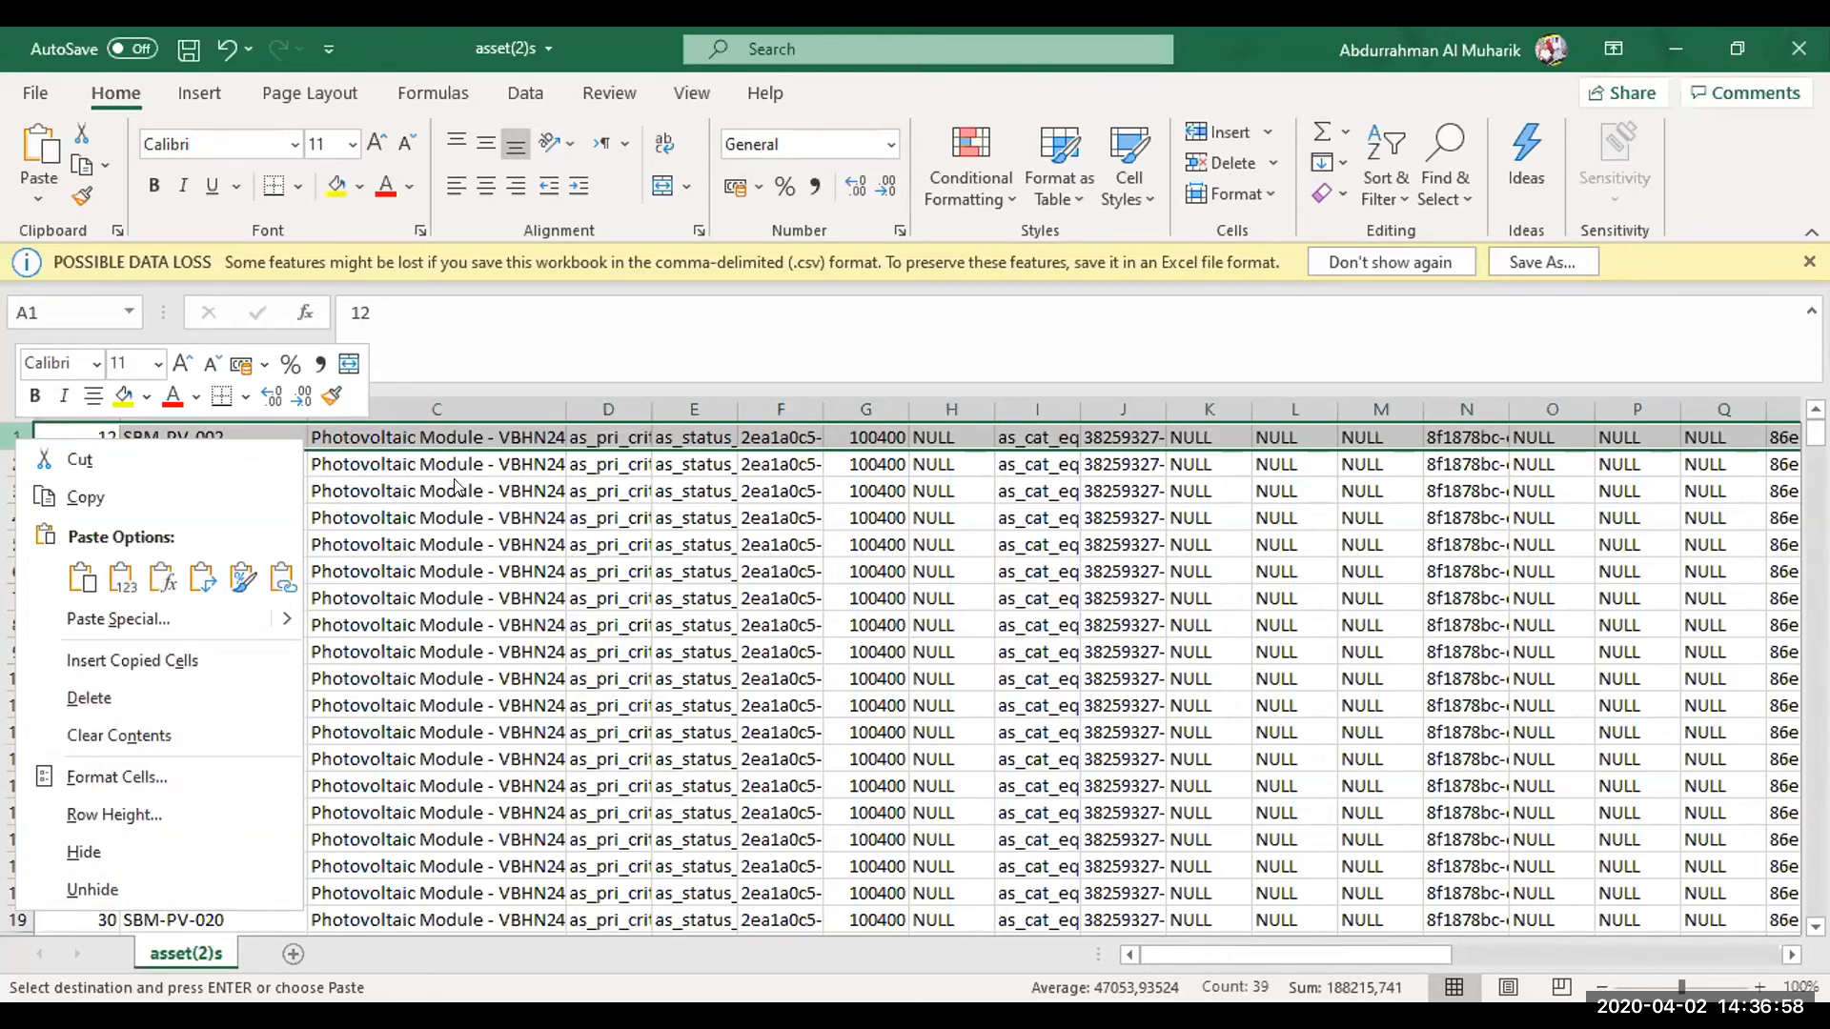
left_click(496, 505)
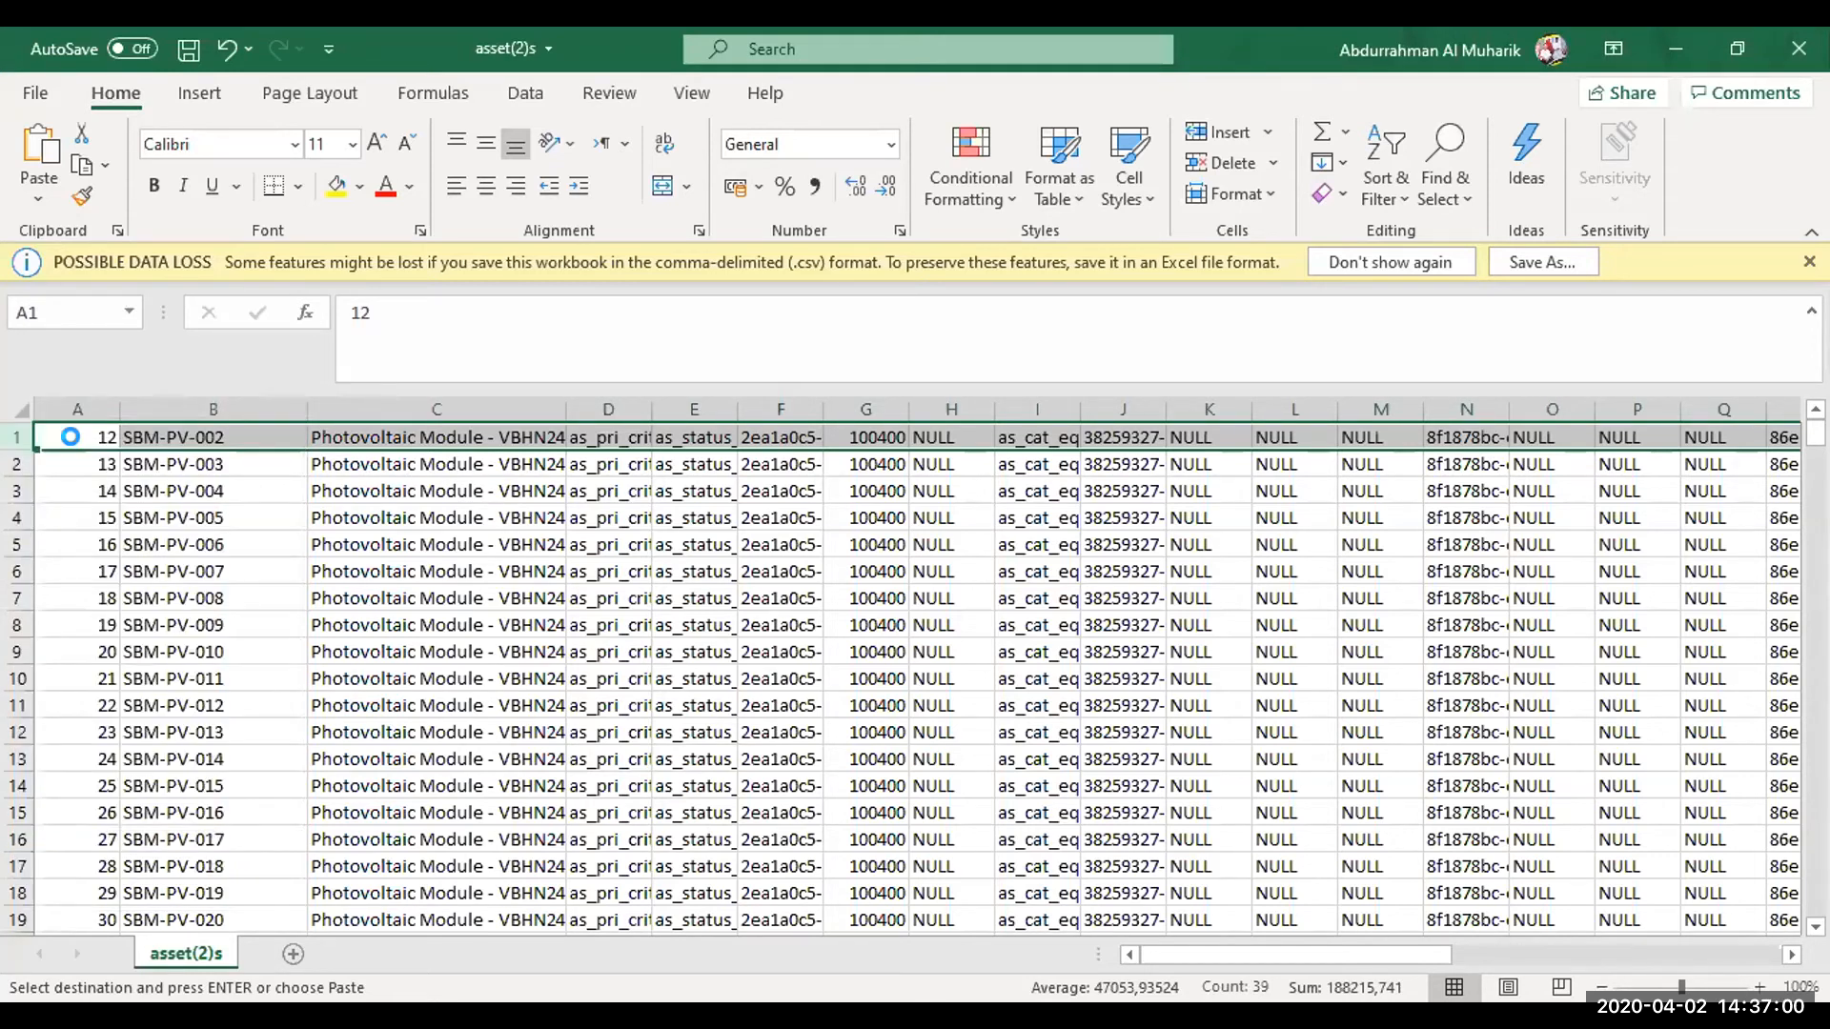
key("ctrl+v")
left_click(179, 467)
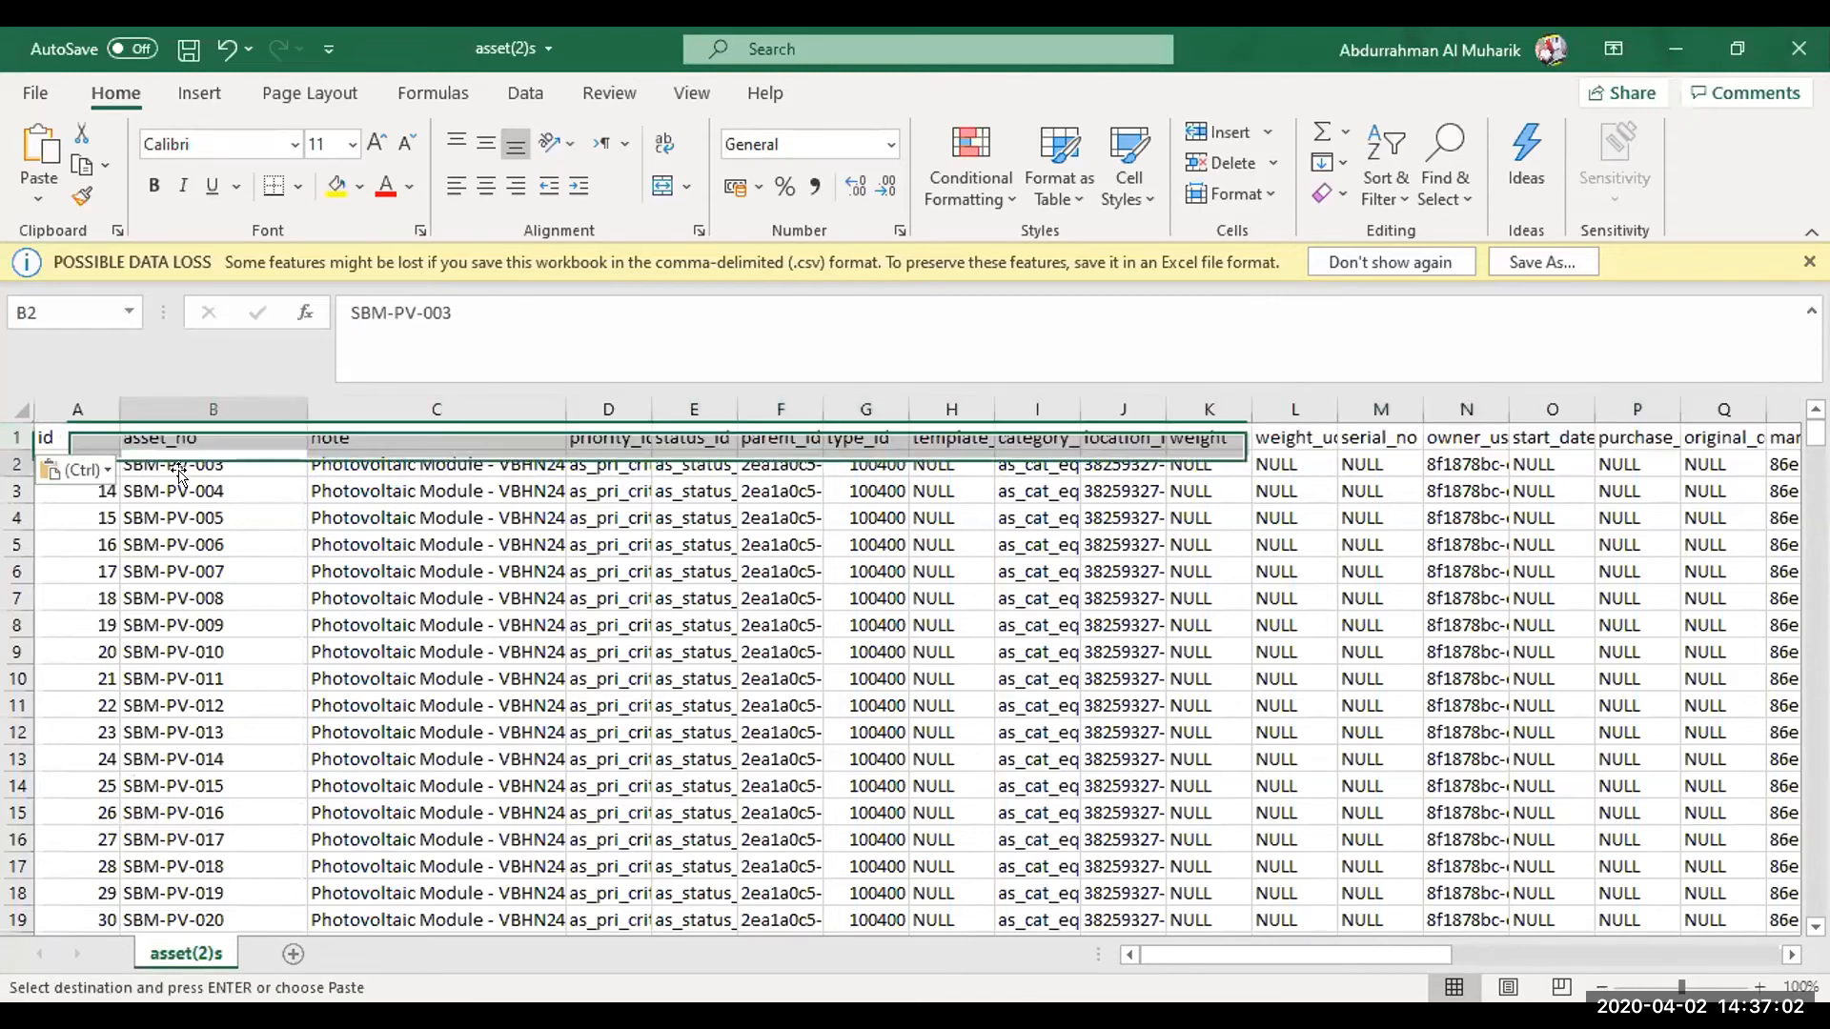
Examine the pasted column headers in row 1 from id across to created_id
key("ctrl+Home")
key("Right")
key("Right")
key("Right")
key("Right")
key("Right")
key("Right")
key("Right")
key("Right")
key("Right")
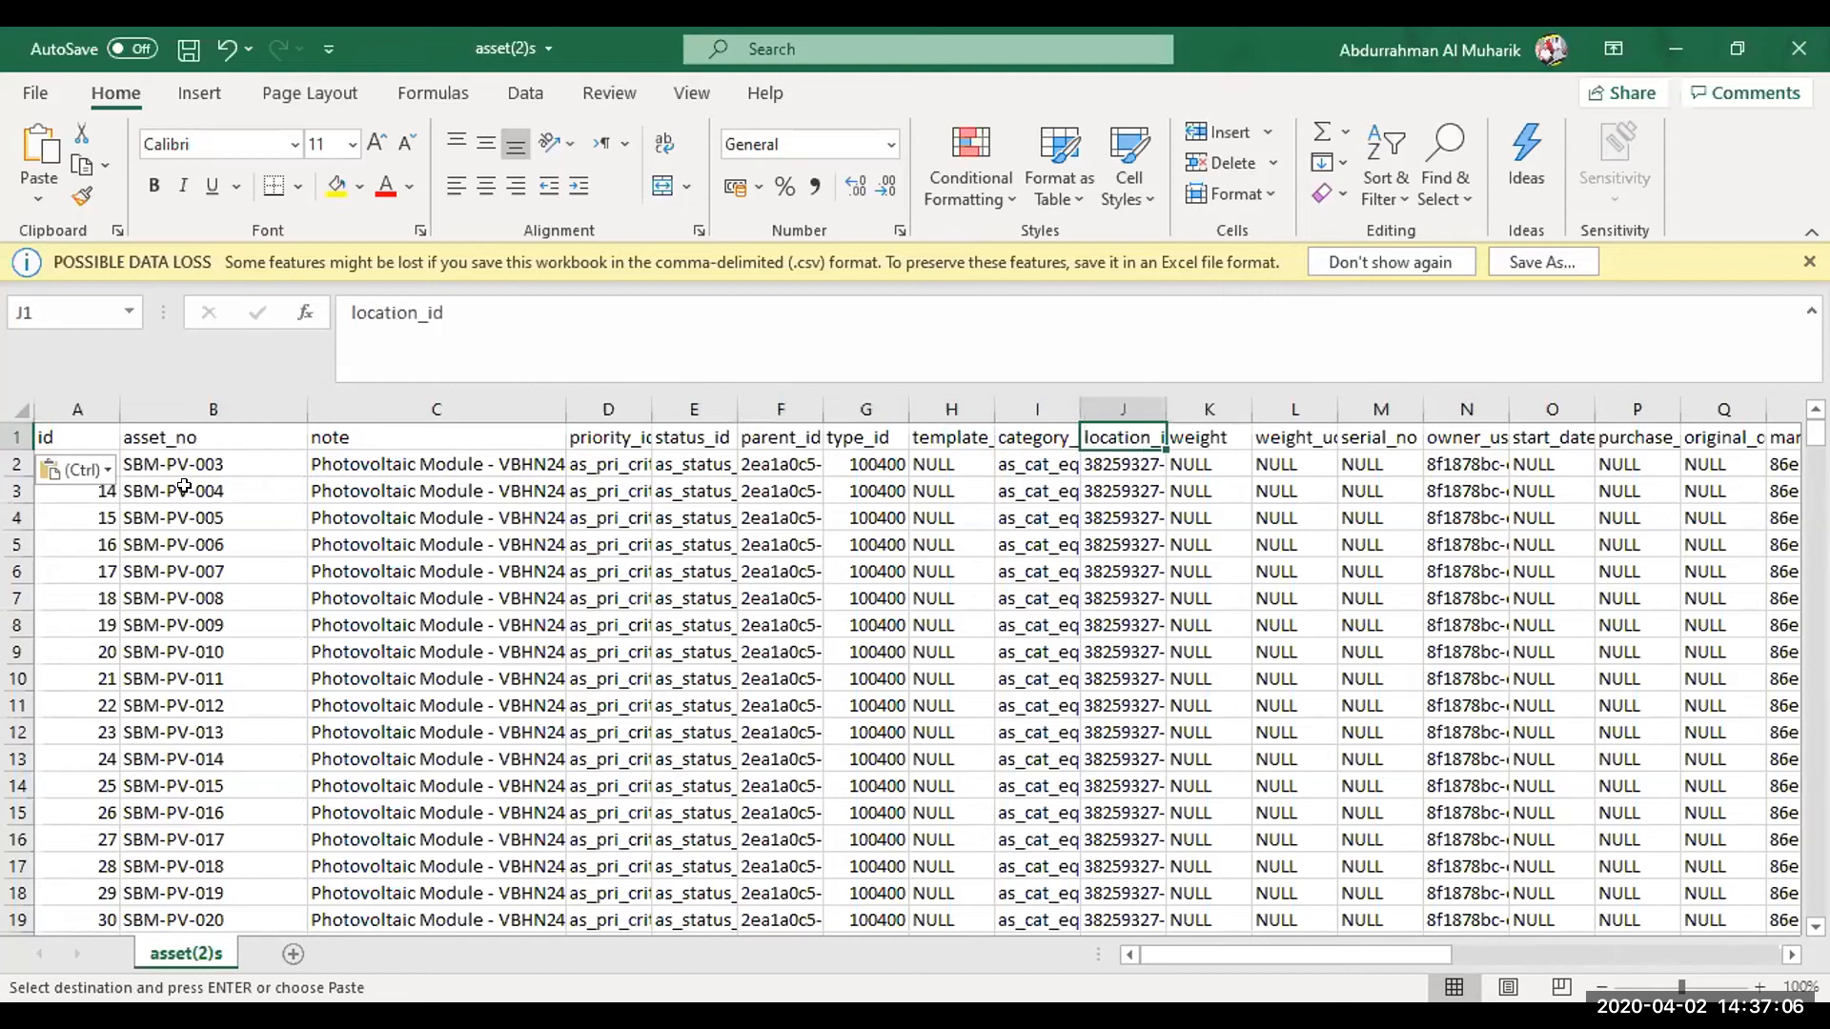
key("Right")
key("Right")
key("Right")
key("Right")
key("Right")
key("Right")
key("Right")
key("Right")
key("Right")
key("Right")
key("Right")
key("Right")
key("Right")
key("Right")
key("Right")
key("Right")
key("Right")
key("Right")
key("Right")
key("Right")
key("Right")
key("Right")
key("Right")
key("Right")
key("Right")
key("Right")
key("Right")
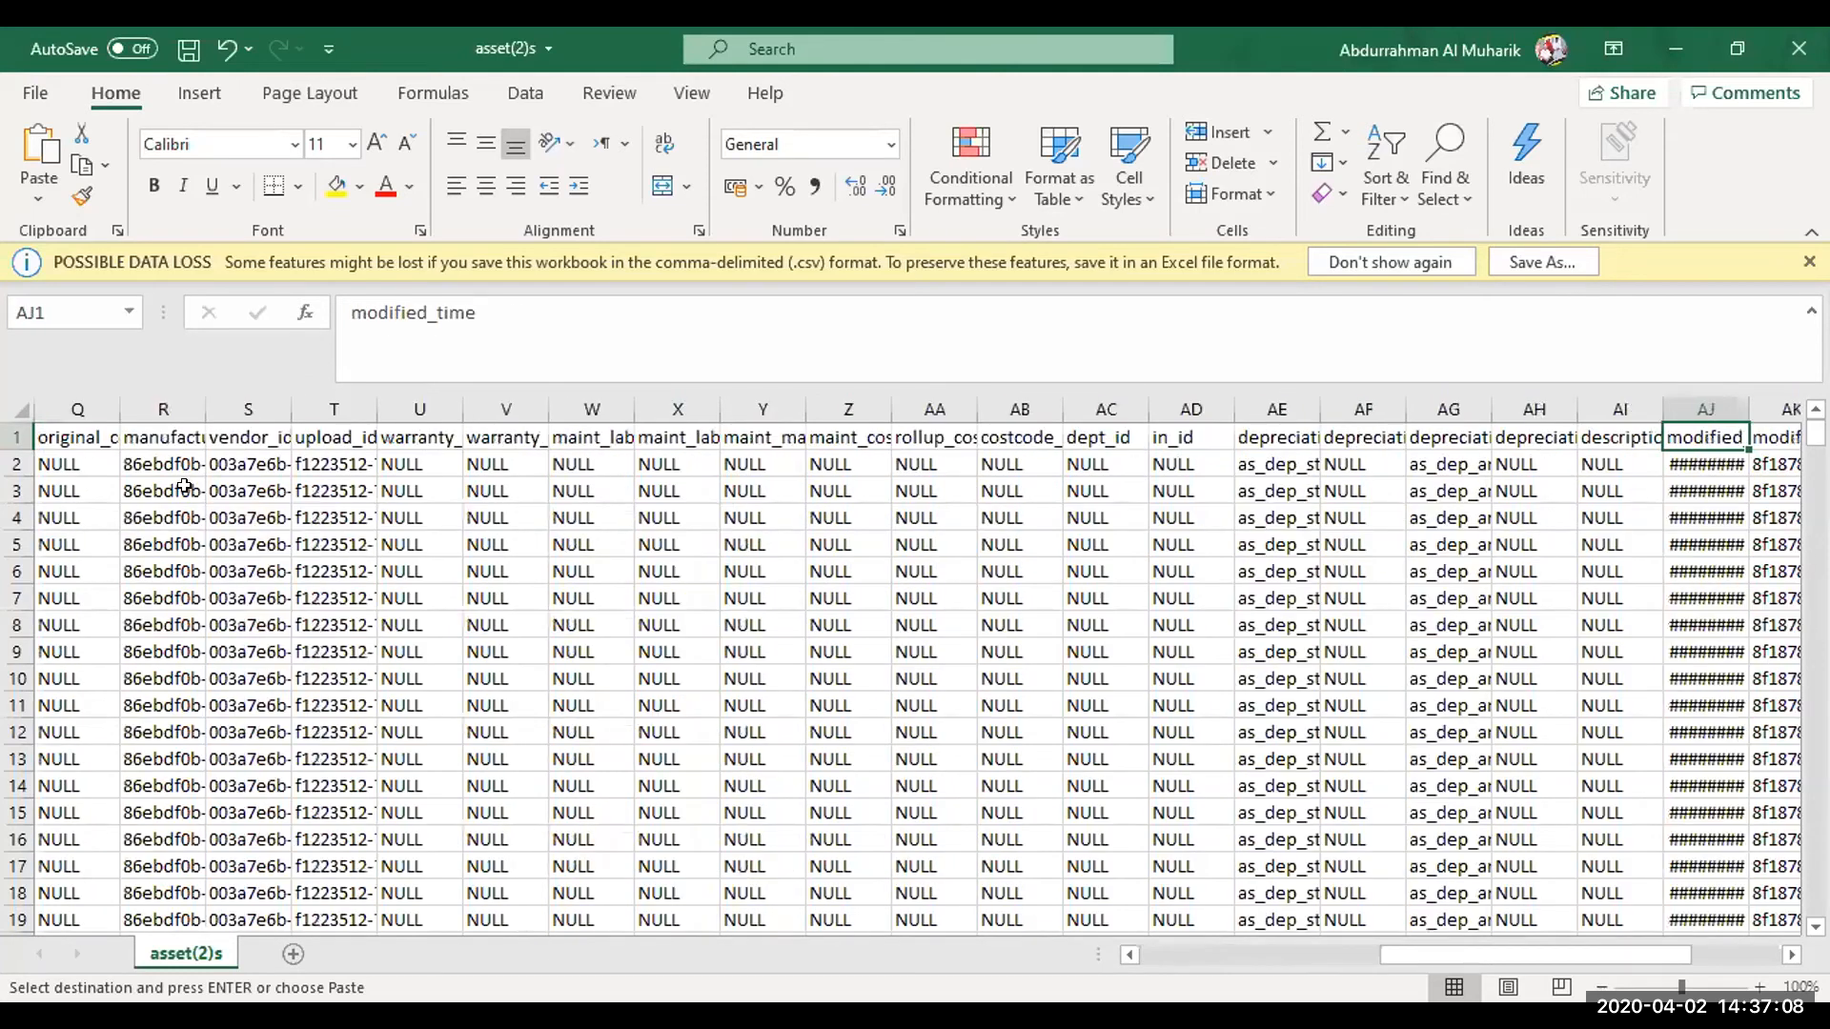
key("Left")
key("Left")
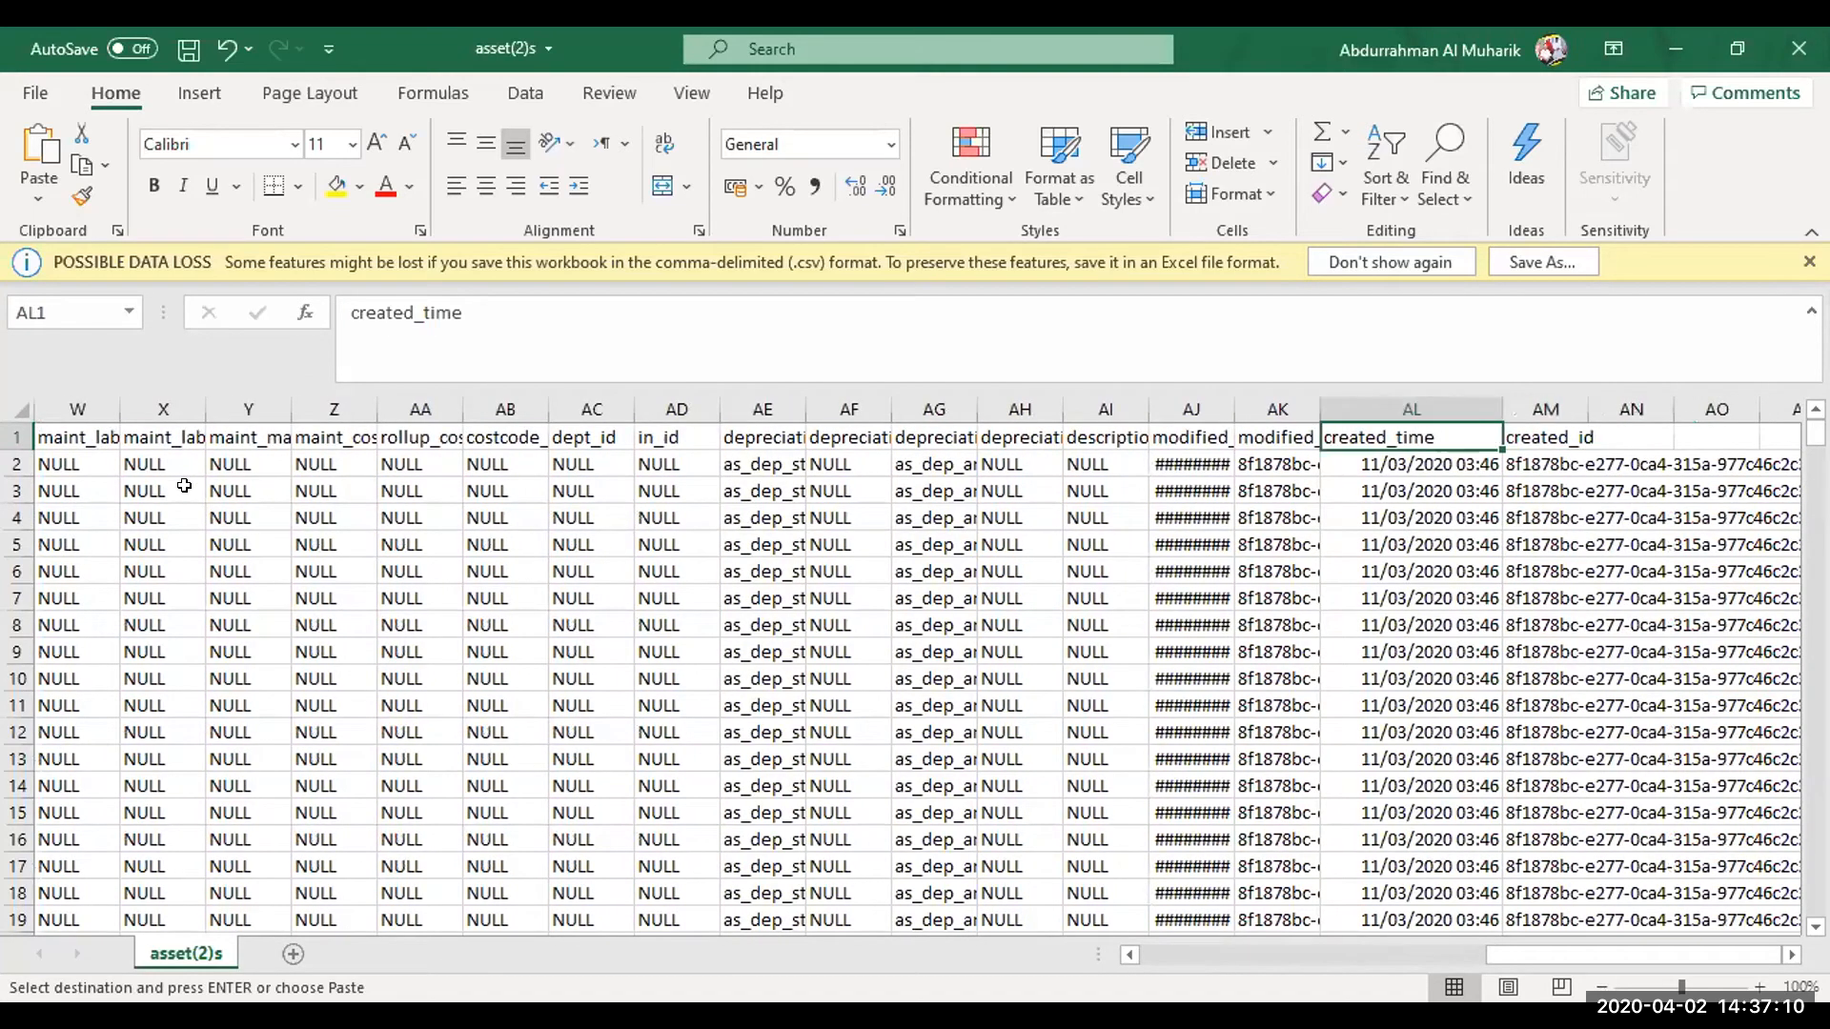
key("Right")
key("Down")
key("Up")
key("Left")
key("Left")
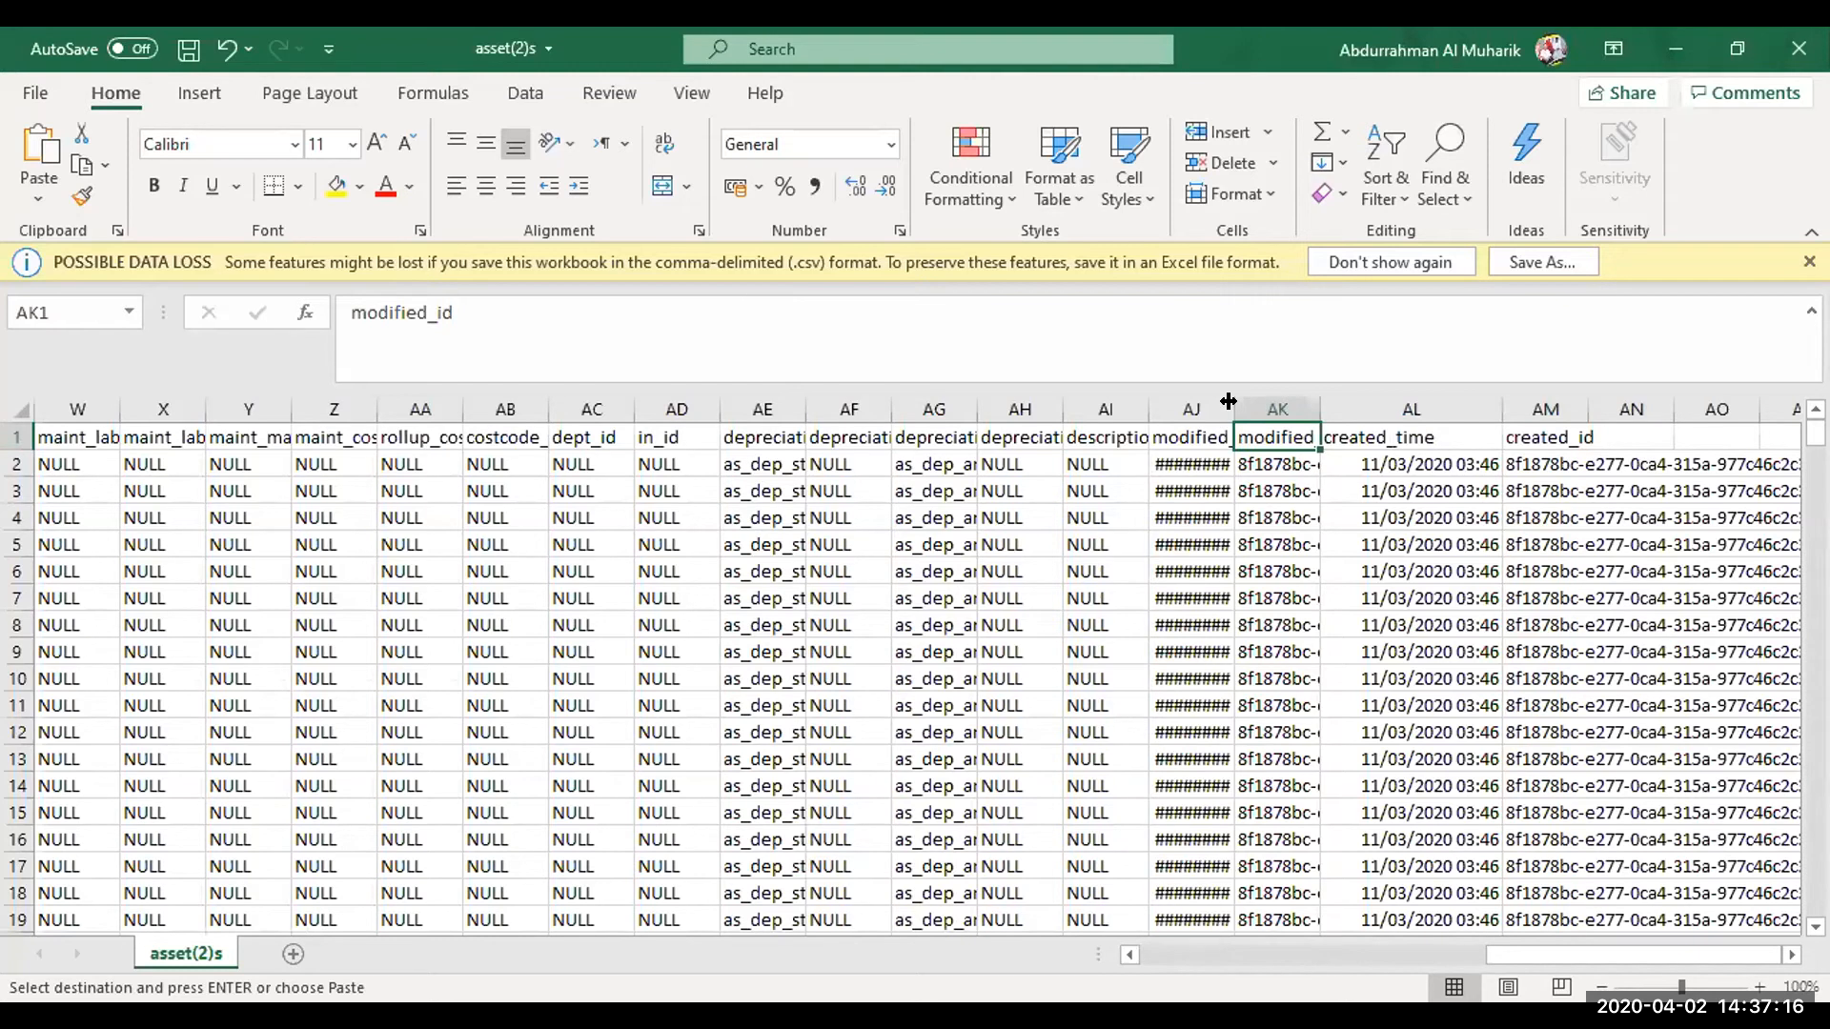
Widen the modified_time and modified_id columns and select the modified_time value in row 2
left_click_drag(1229, 401, 1422, 407)
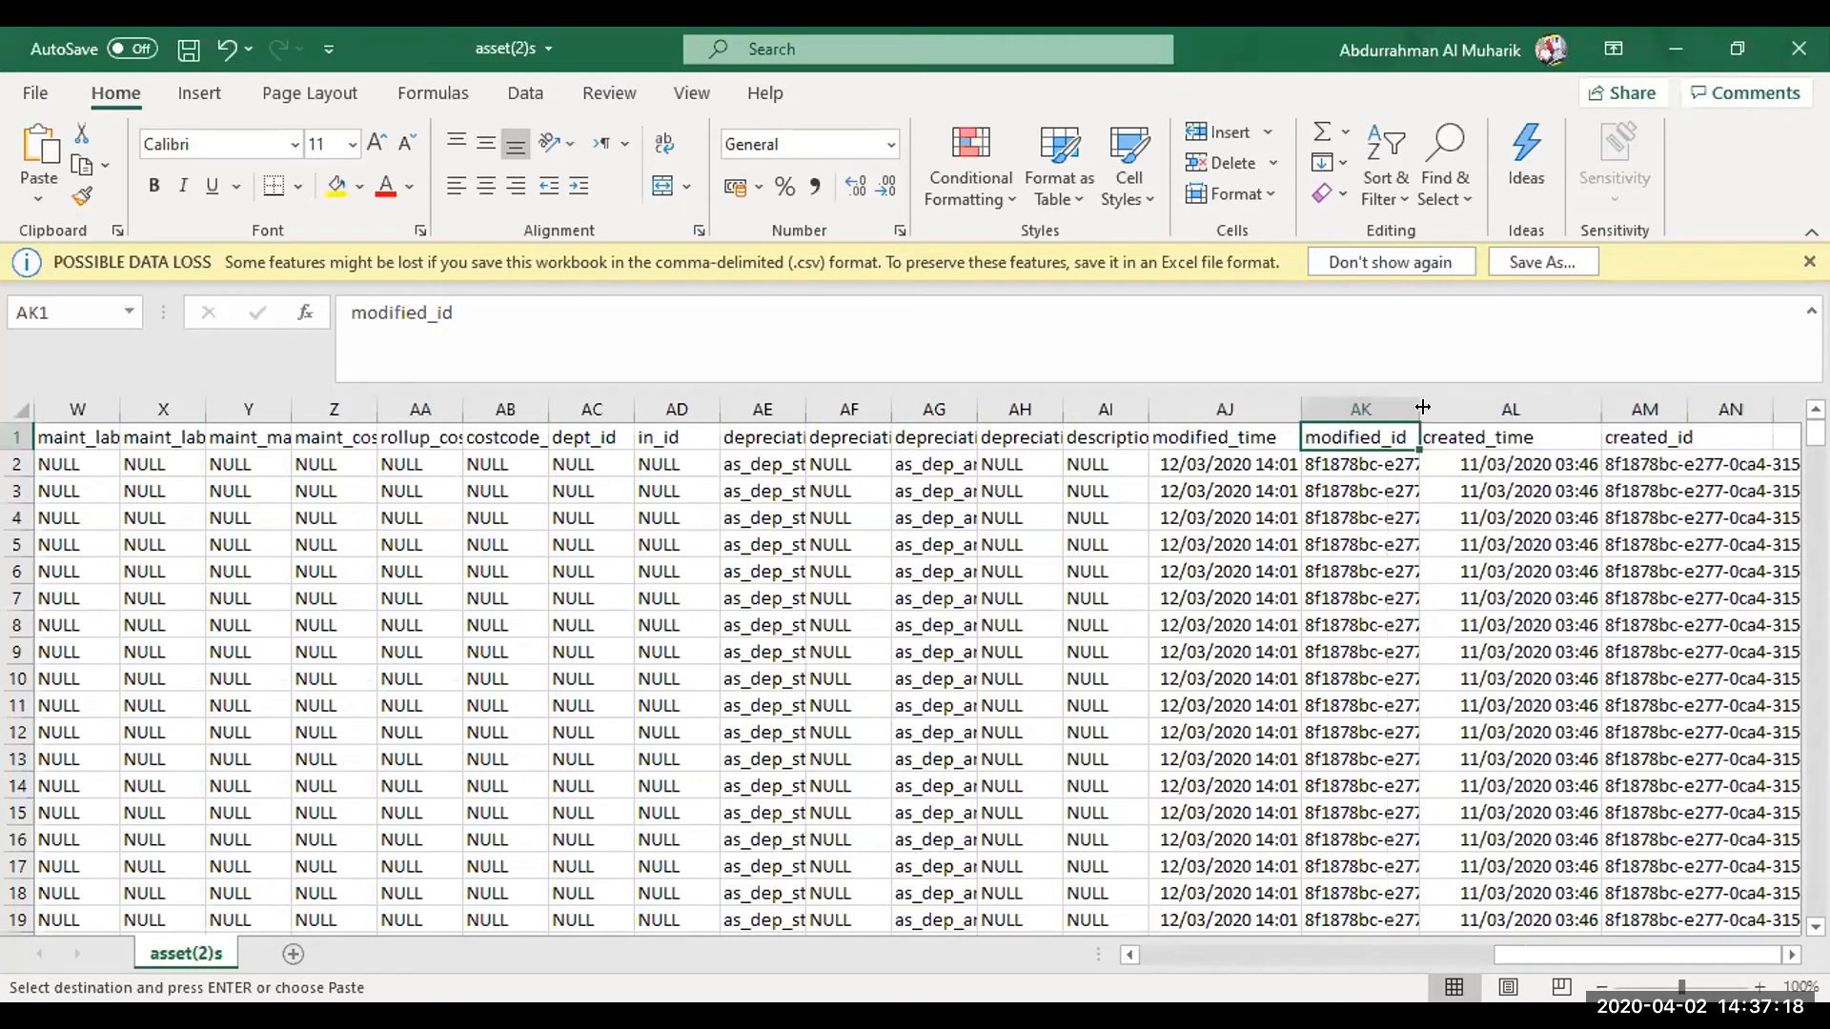
left_click(1318, 453)
left_click(1318, 448)
left_click(1318, 454)
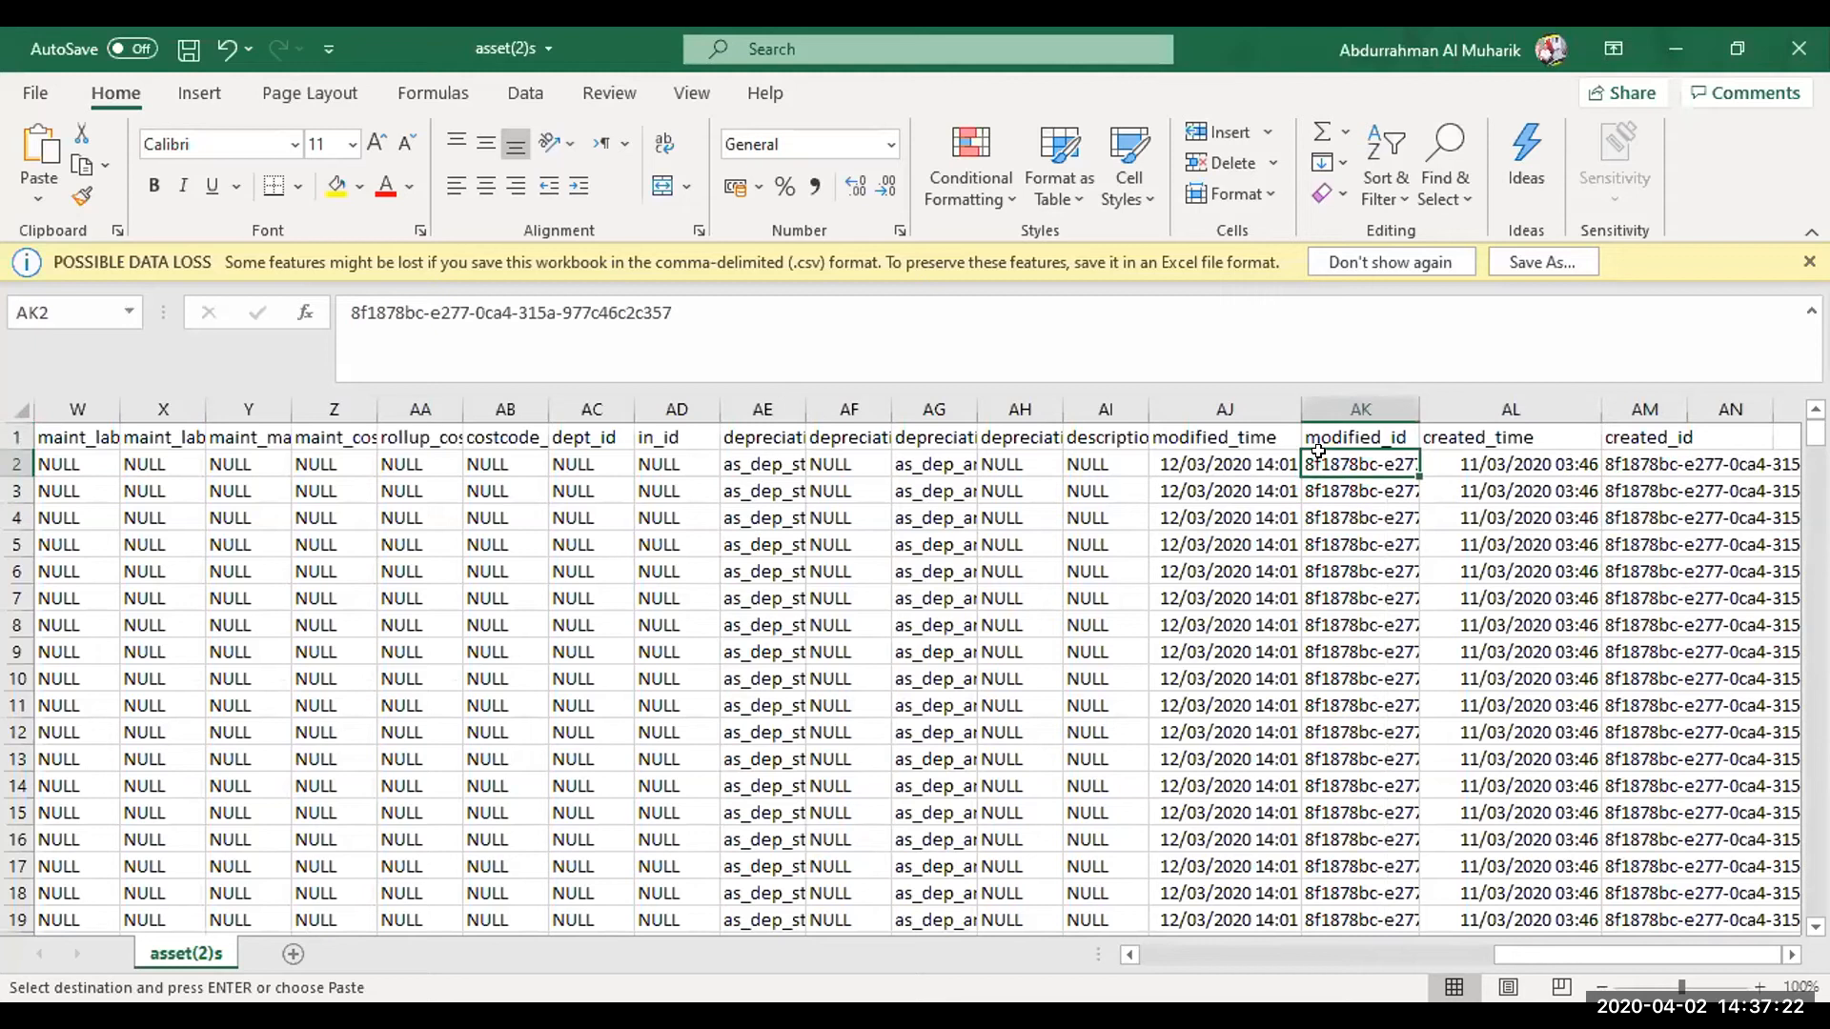
left_click(1318, 448)
left_click(1318, 454)
left_click(1189, 468)
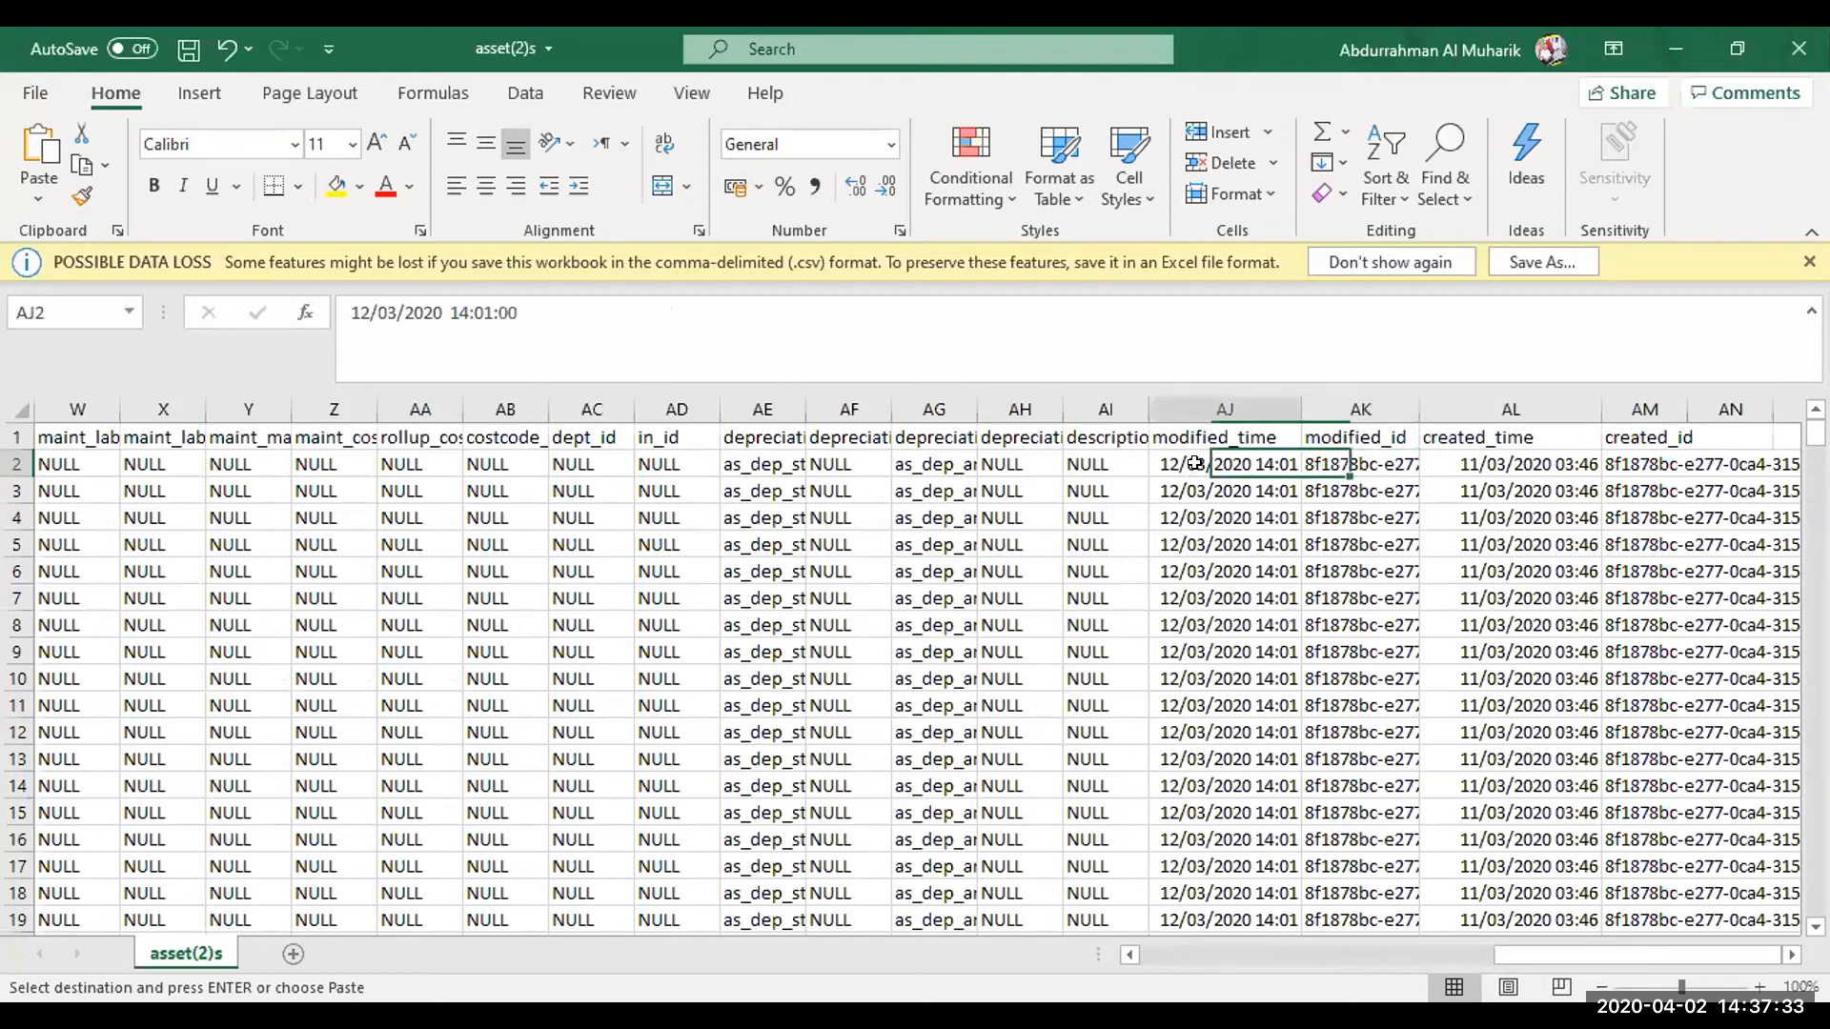
Examine the headers and row 2 values from the depreciation columns back to id, finishing on the priority_id header
left_click(995, 471)
key("Left")
key("Left")
key("Left")
key("Left")
key("Left")
key("Left")
key("Left")
key("Left")
key("Left")
key("Left")
key("Left")
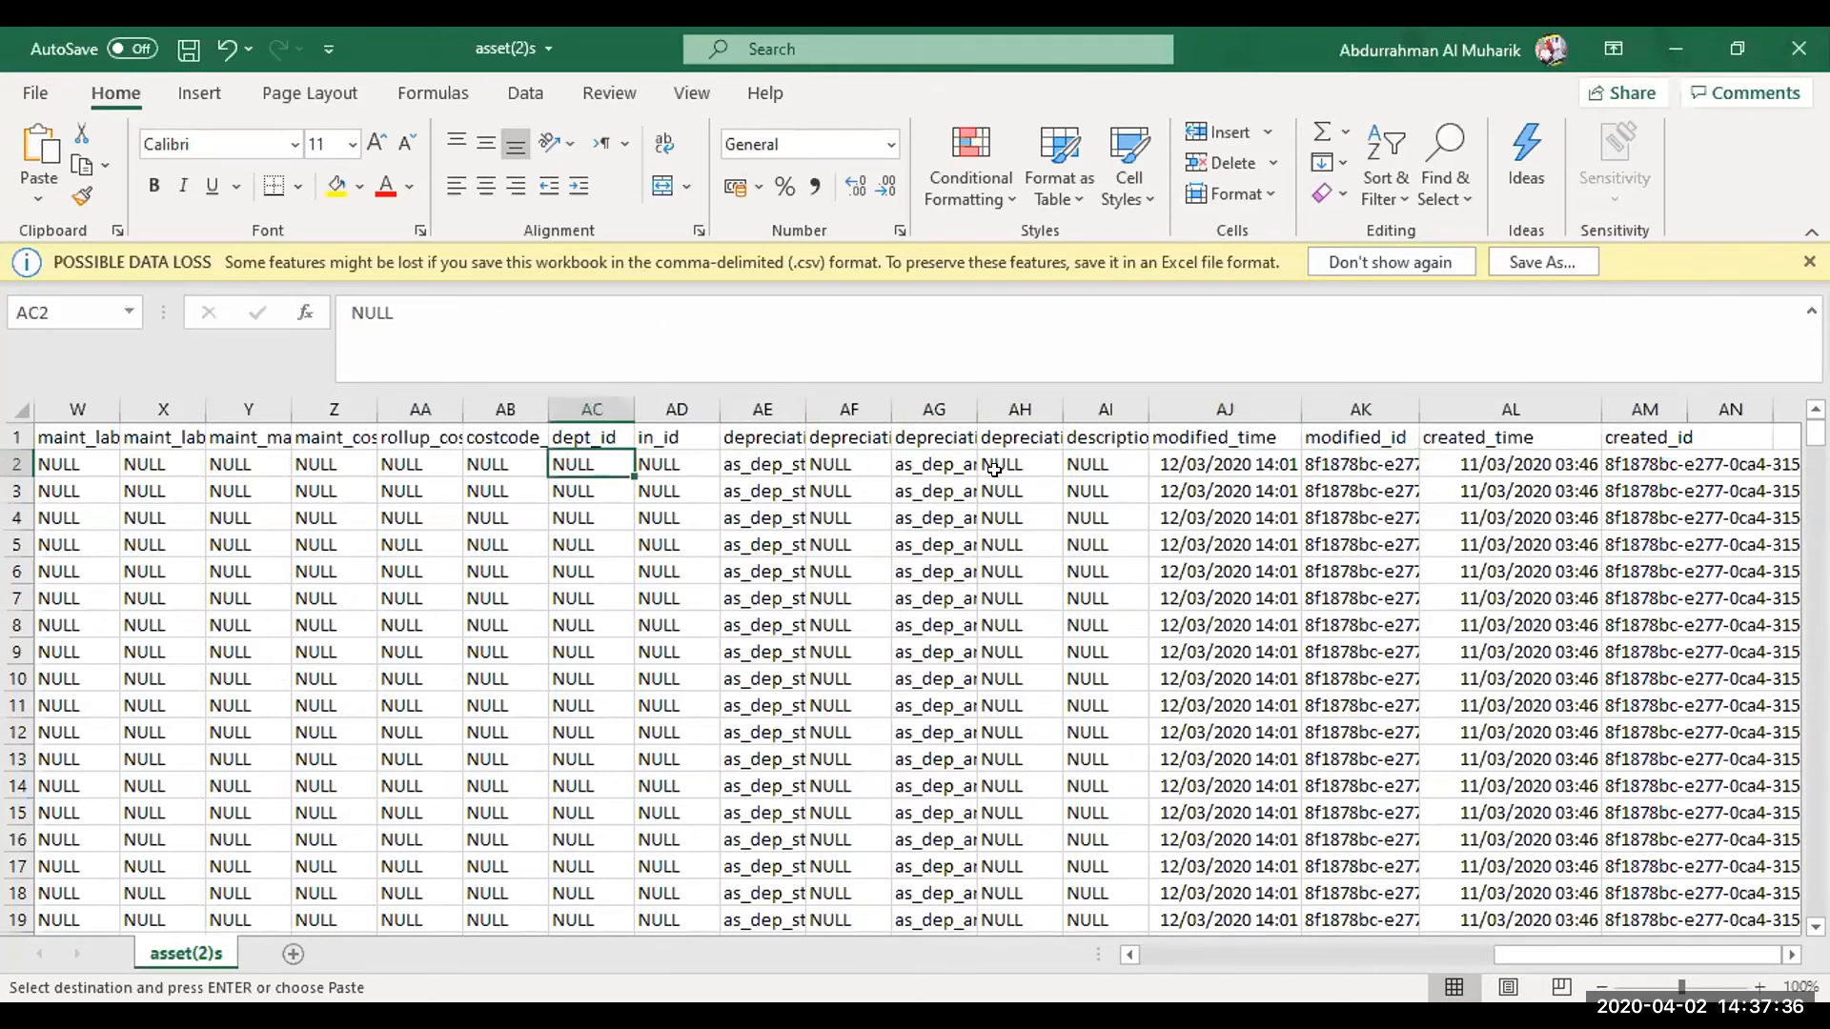
key("Left")
key("Left")
key("Left")
key("Left")
key("Left")
key("Left")
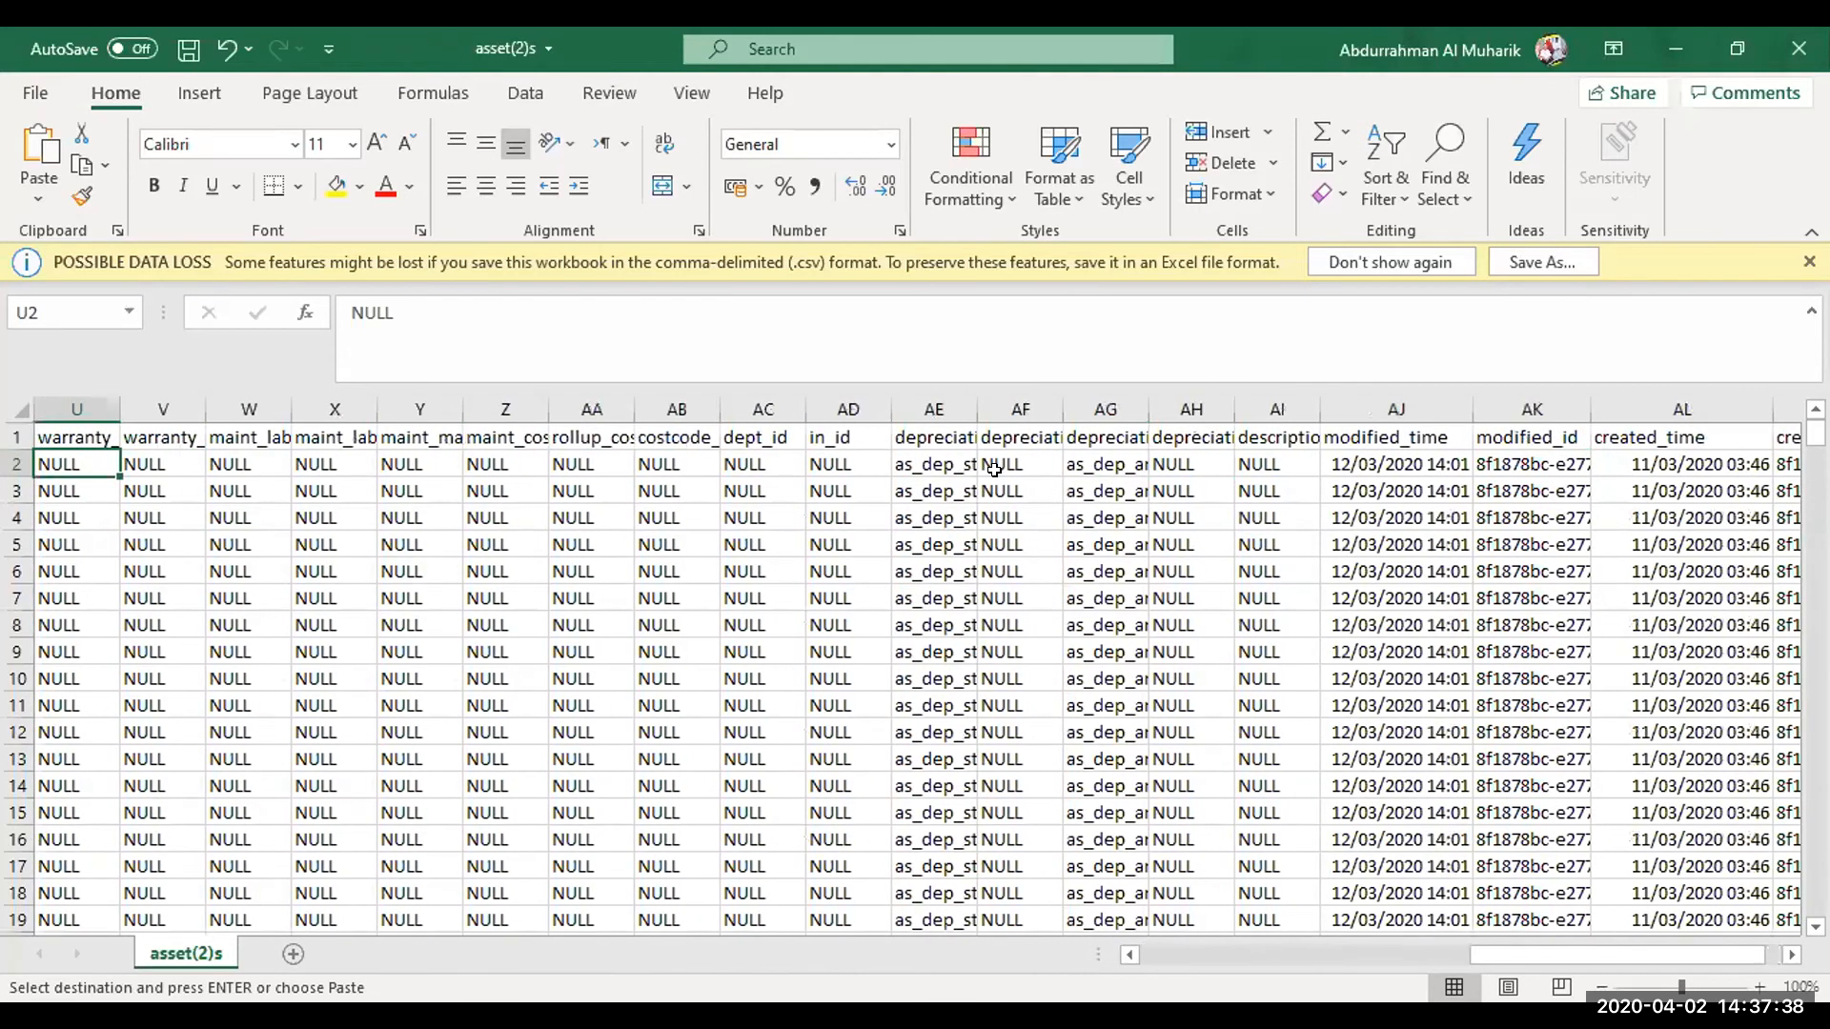
key("Up")
key("Right")
key("Right")
key("Right")
key("Left")
key("Left")
key("Left")
key("Left")
key("Left")
key("Left")
key("Left")
key("Left")
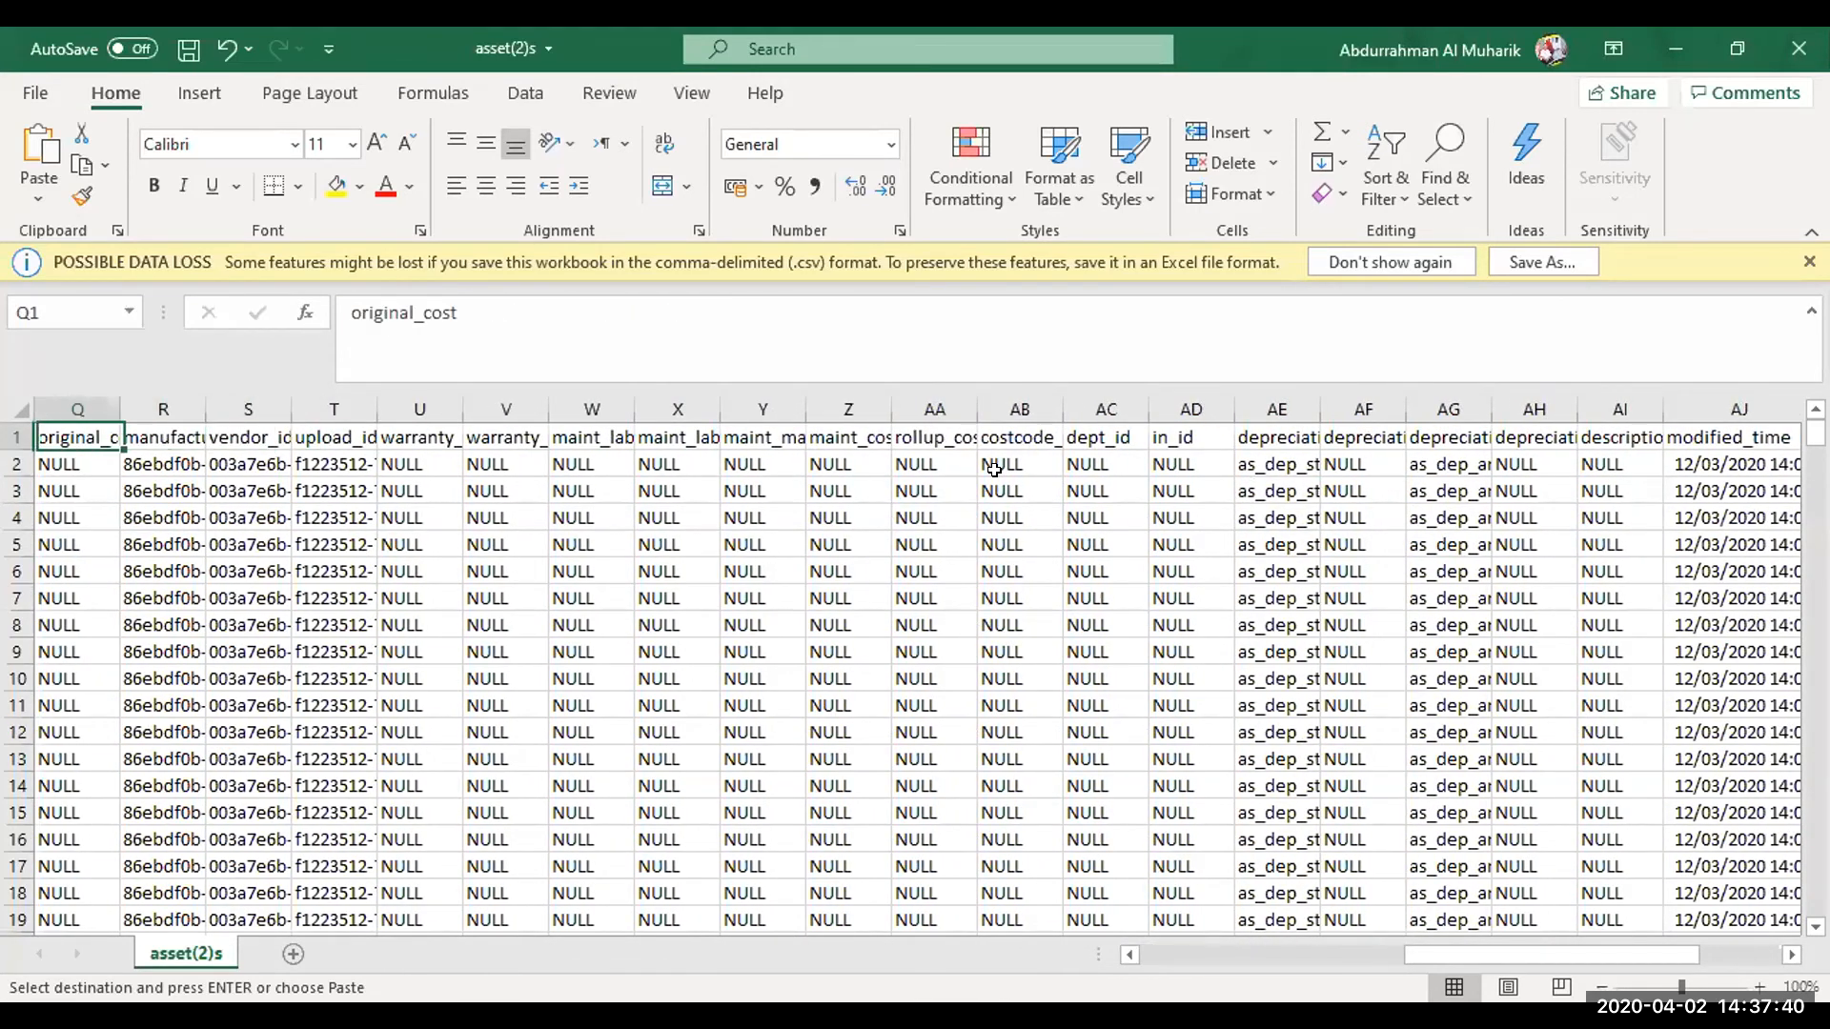
key("Left")
key("Left")
key("Left")
key("Down")
key("Left")
key("Left")
key("Up")
key("Left")
key("Left")
key("Down")
key("Left")
key("Left")
key("Left")
key("Left")
key("Up")
key("Right")
key("Right")
key("Right")
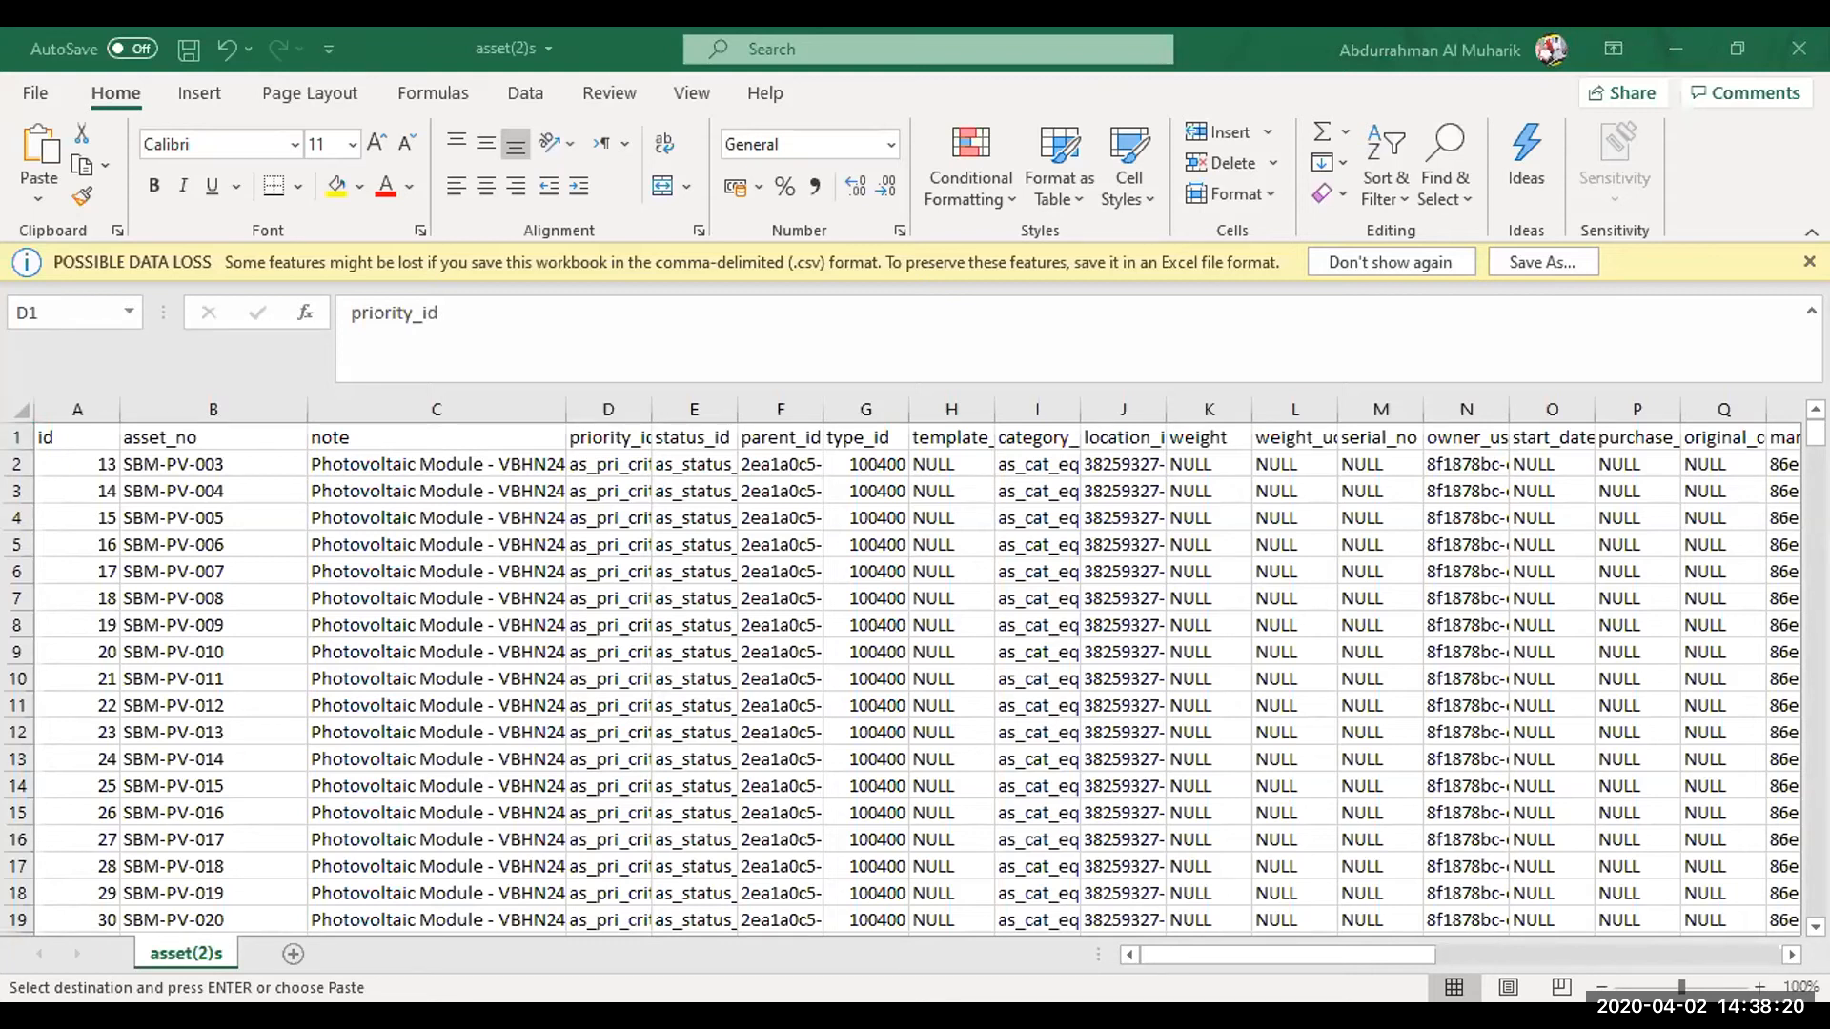
Switch to the asset(3) workbook, widen its id column and select the id in A42
key("alt+Tab")
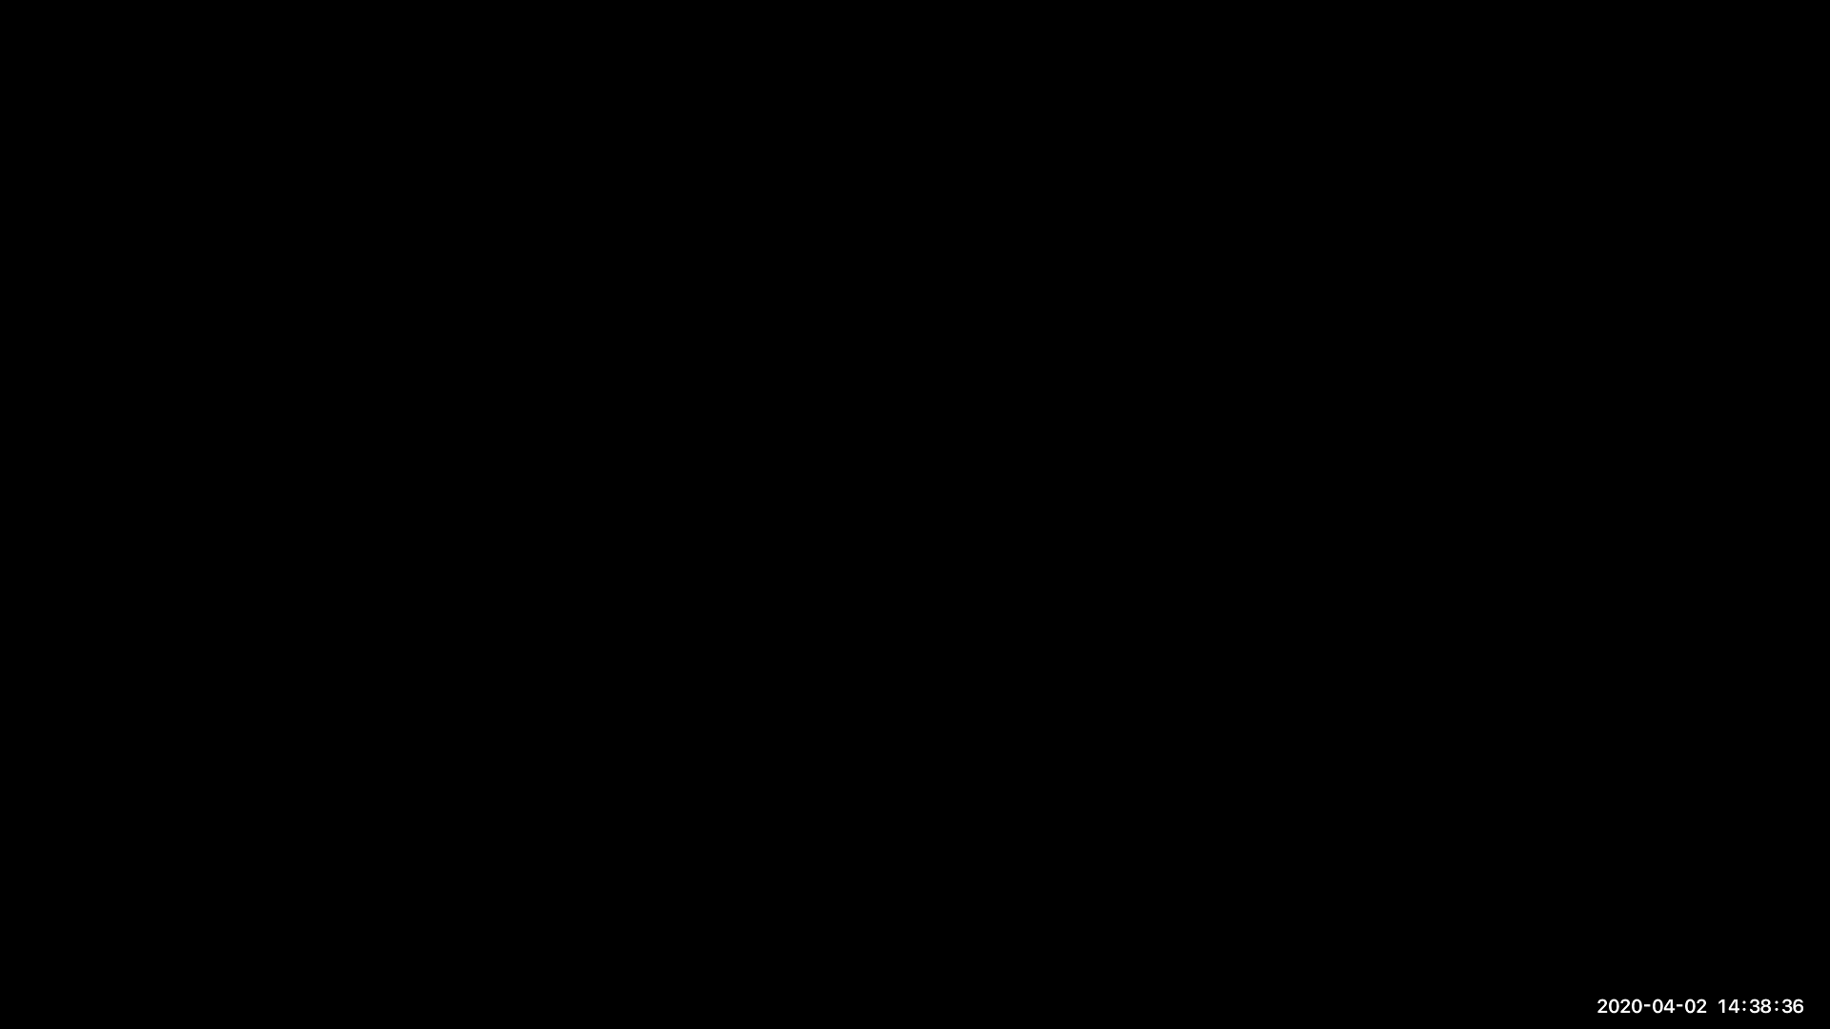
scroll(163, 589, "down", 3)
scroll(165, 592, "up", 4)
scroll(163, 589, "up", 1)
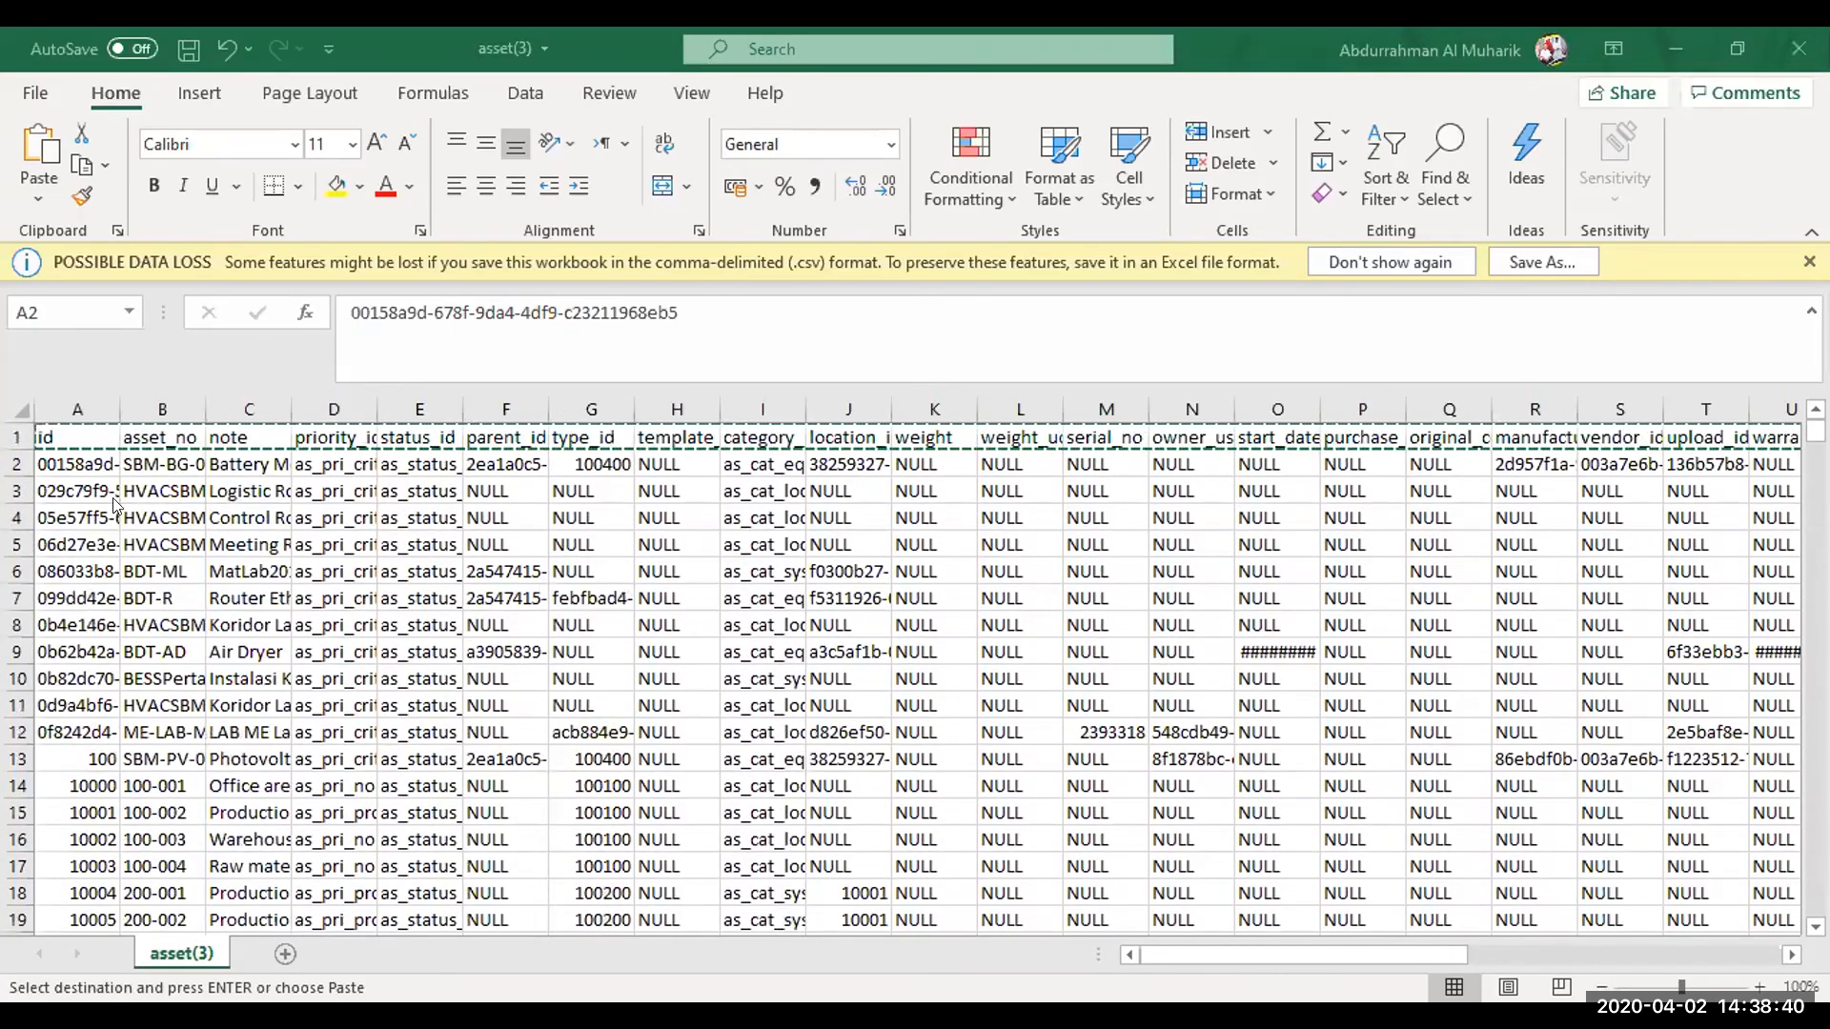
double_click(115, 410)
scroll(210, 598, "down", 12)
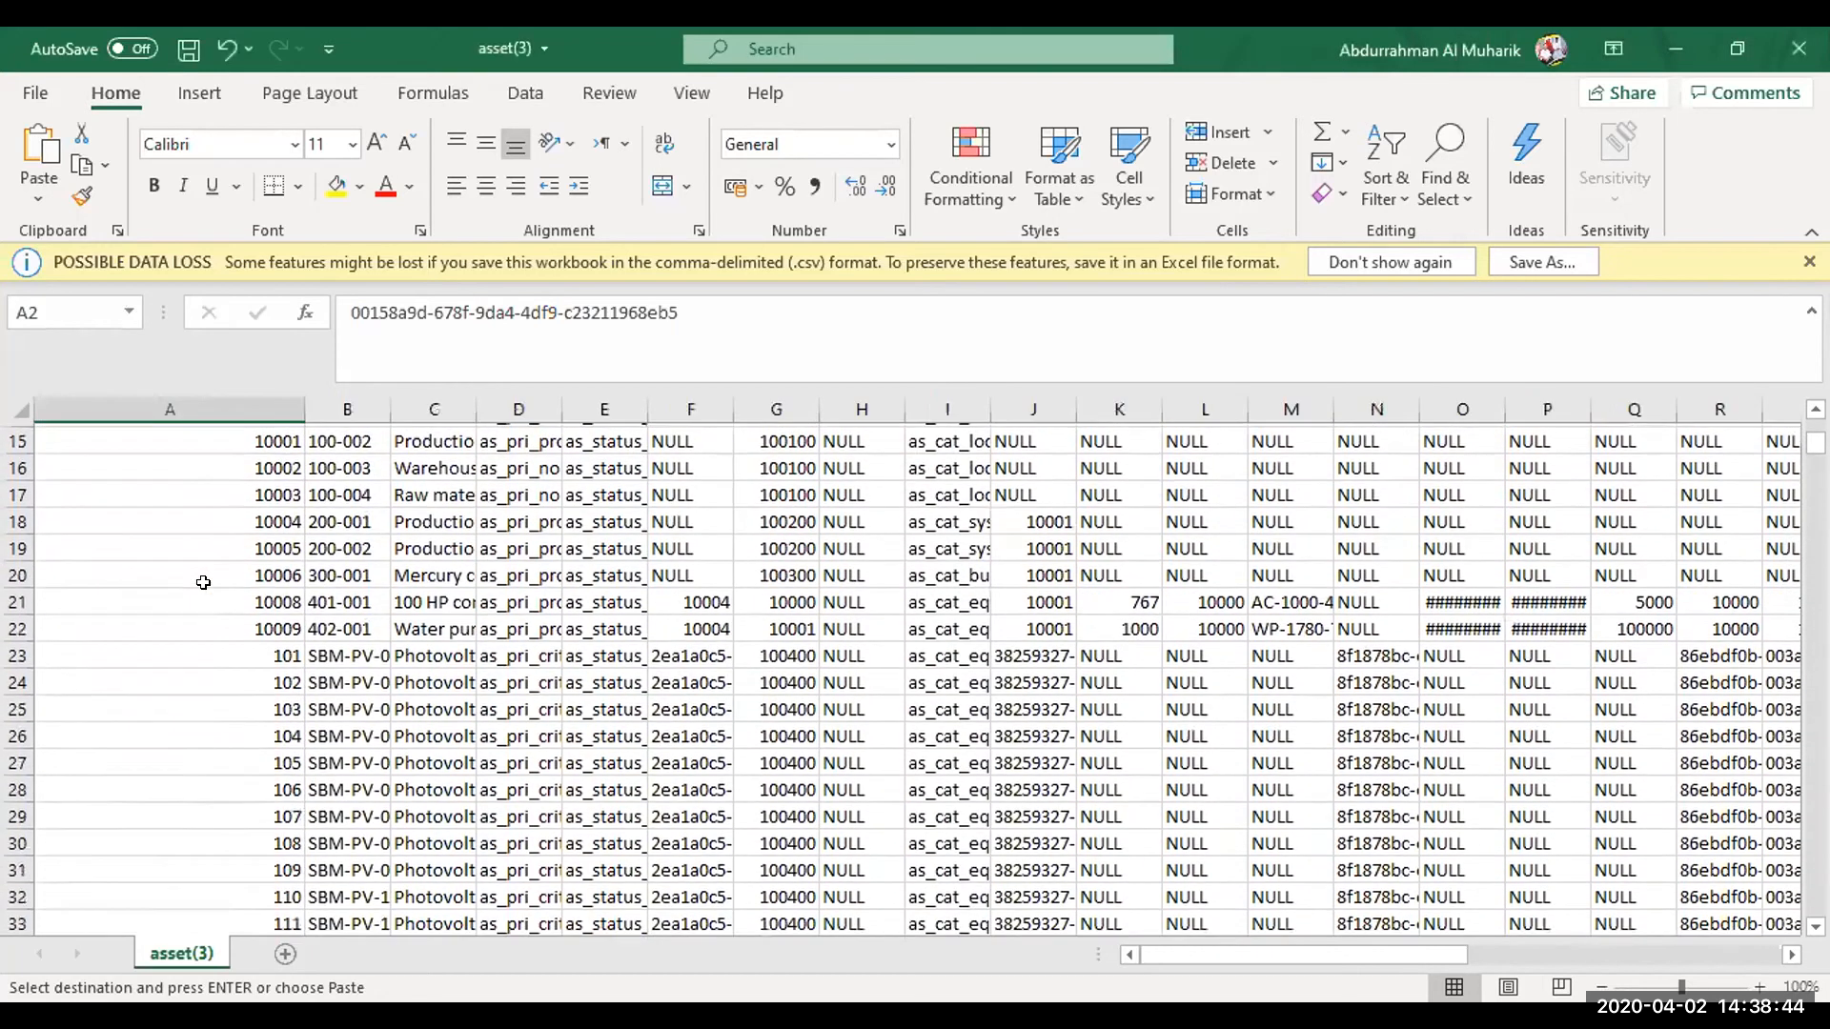
left_click(223, 571)
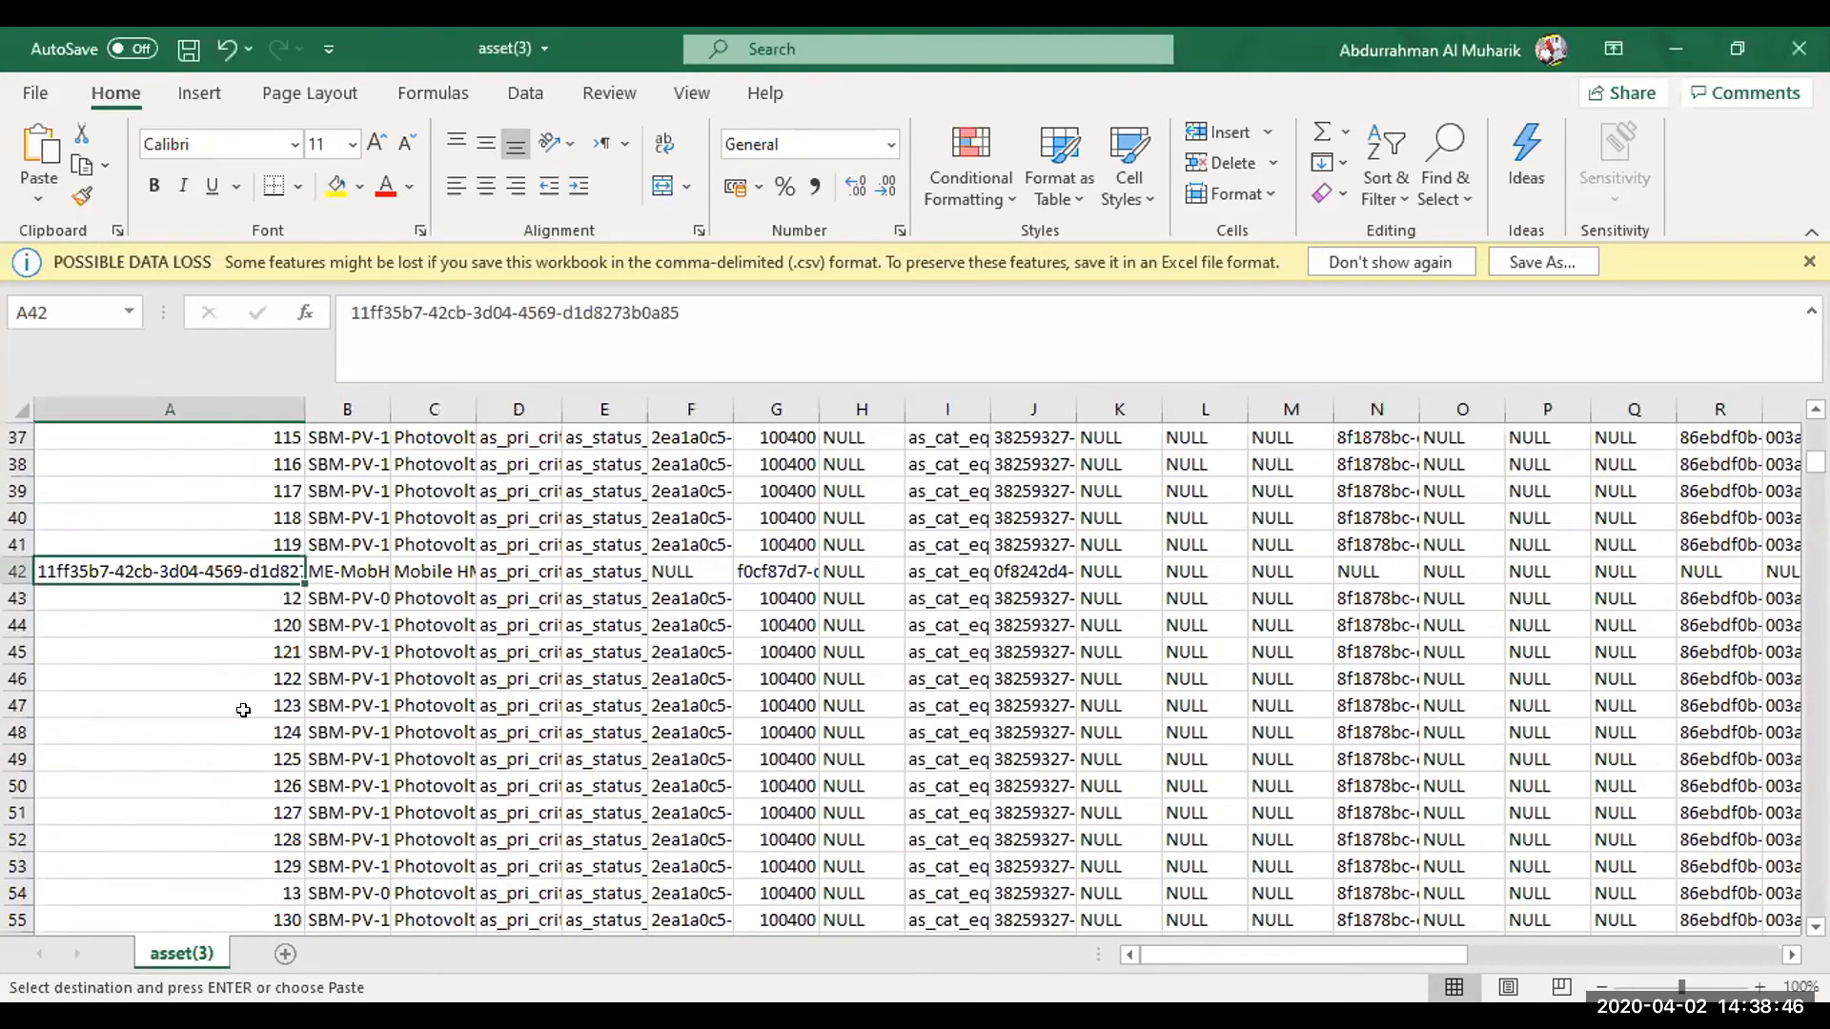
Examine the id values in column A below row 42, selecting the long id in A75 and continuing down to row 125
scroll(233, 762, "down", 5)
scroll(233, 768, "down", 4)
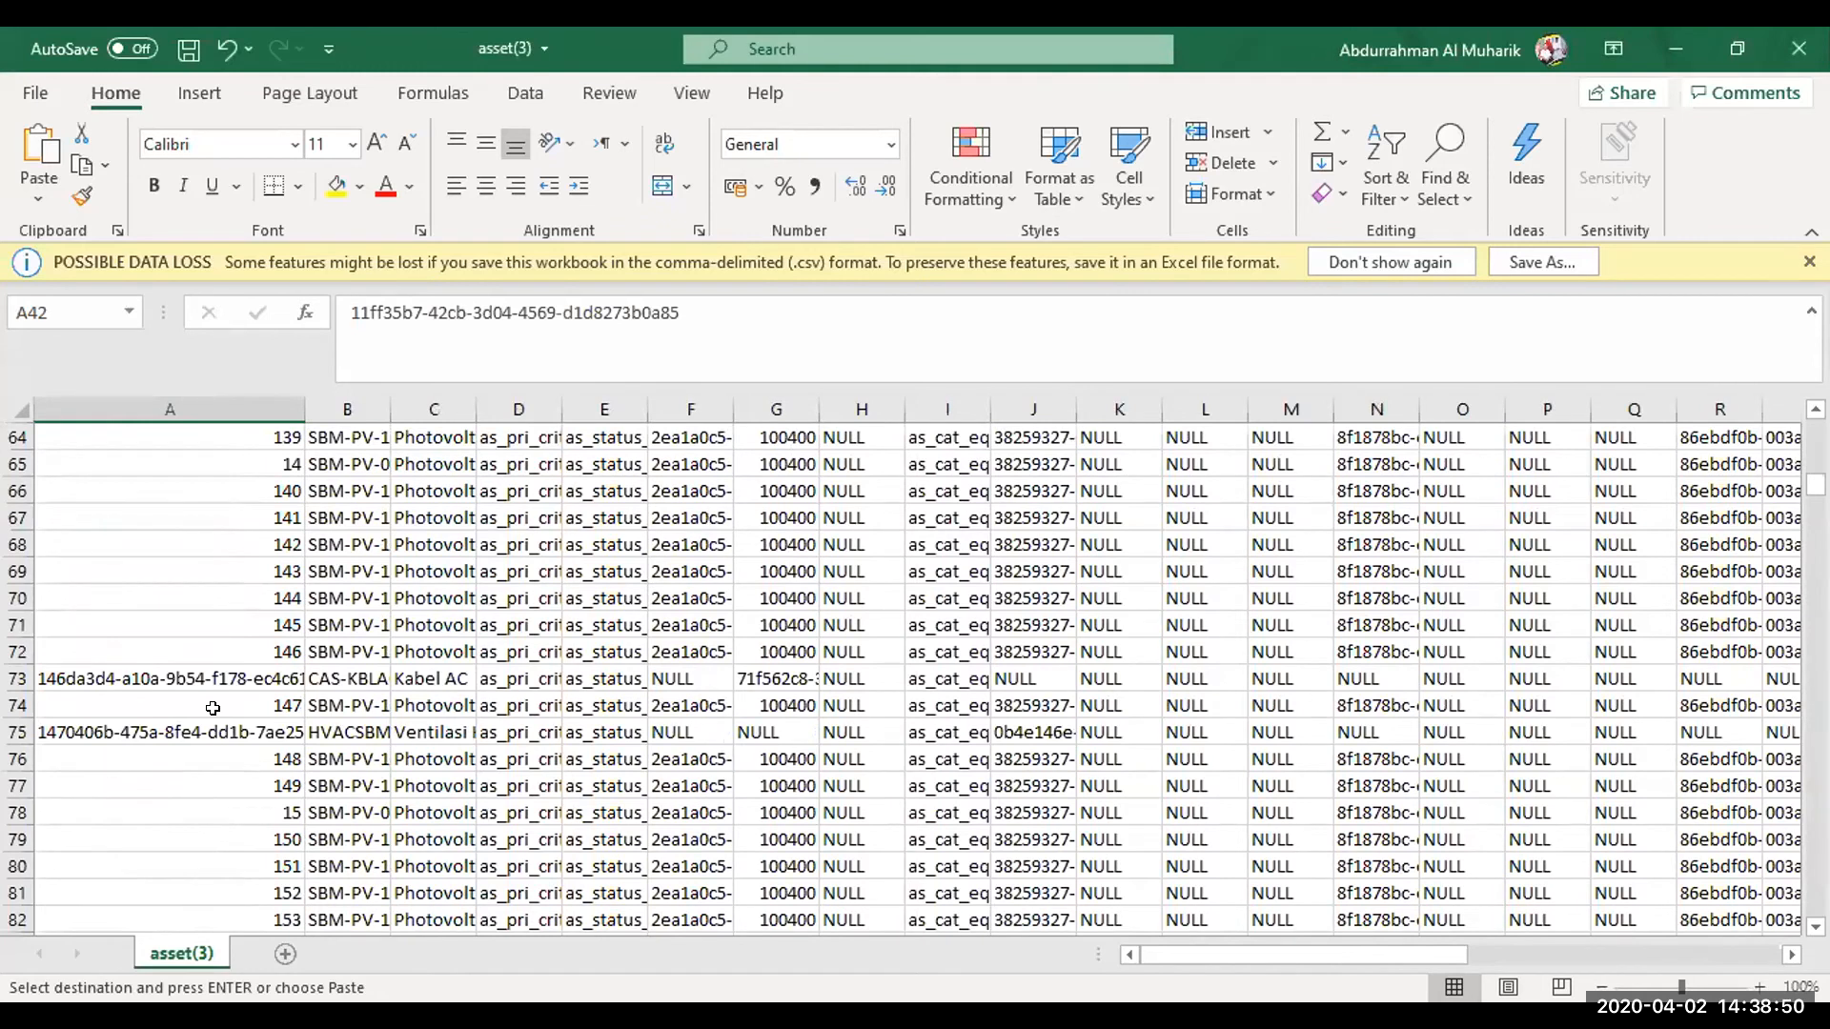
left_click(213, 732)
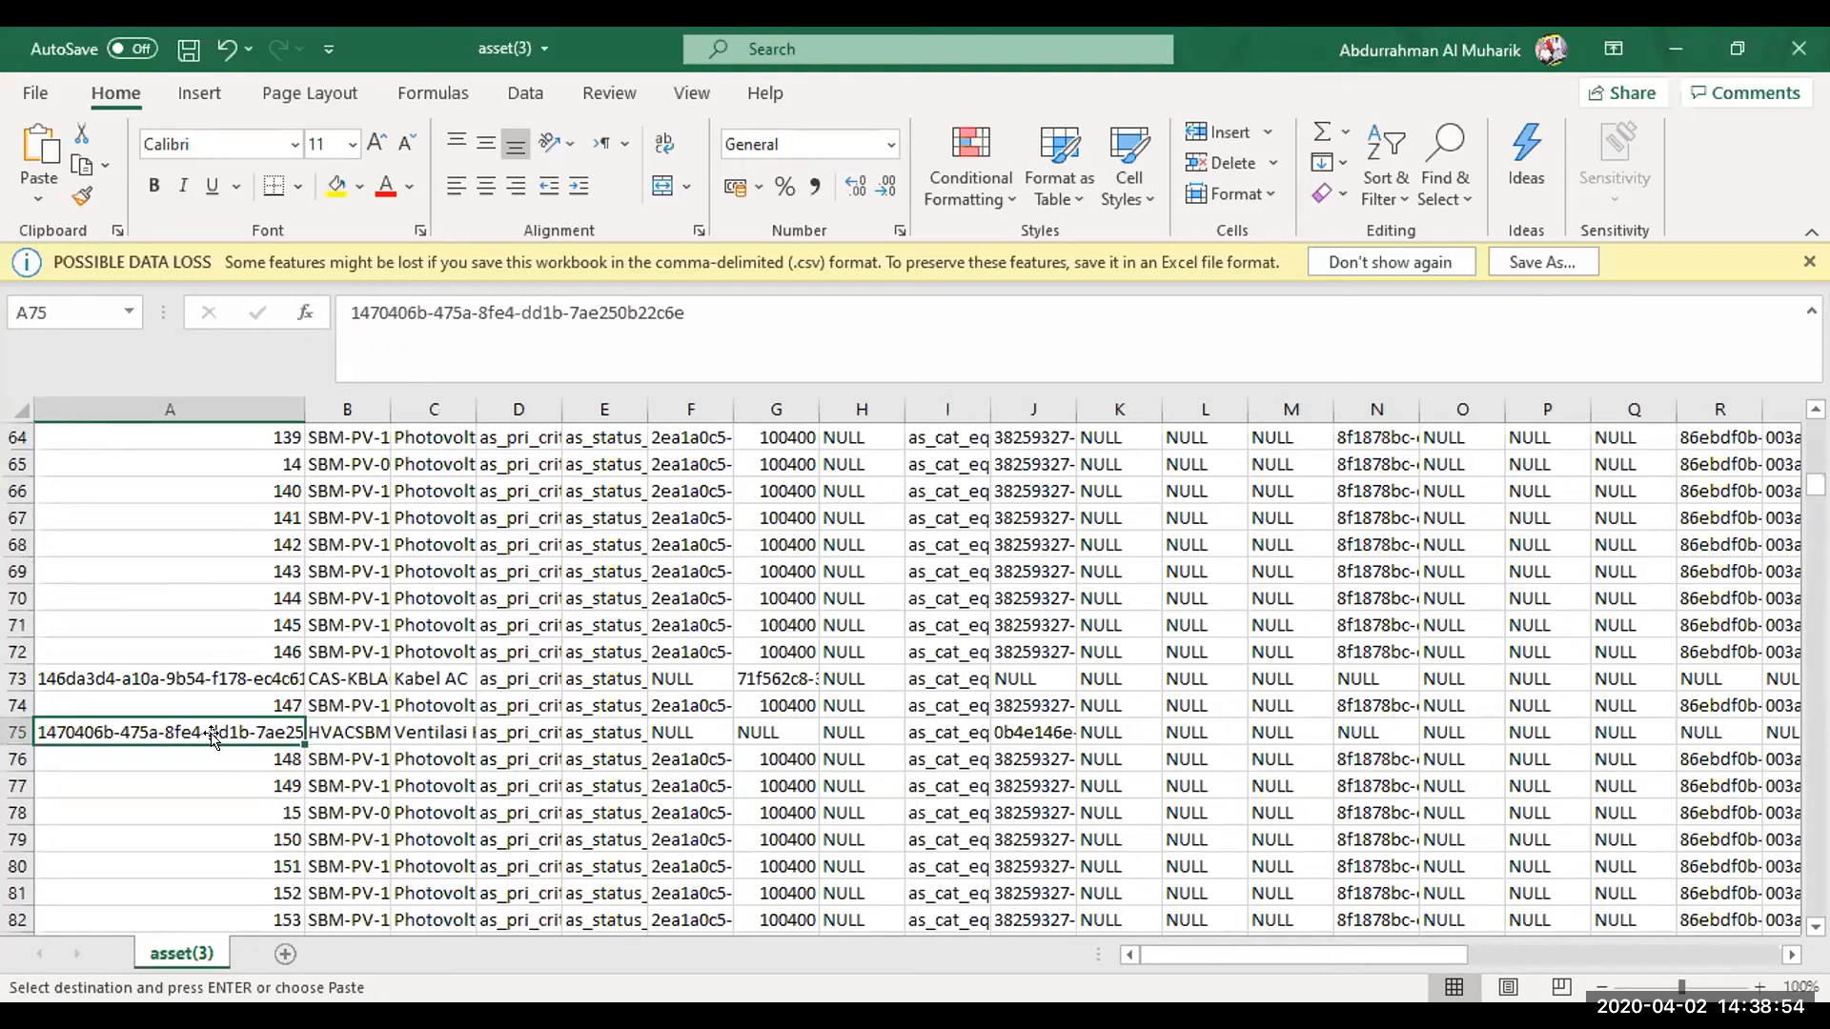
key("Down")
key("Down")
key("Down")
key("Down")
key("Down")
key("Down")
key("Down")
key("Down")
key("Down")
key("Down")
key("Down")
key("Down")
key("Down")
key("Down")
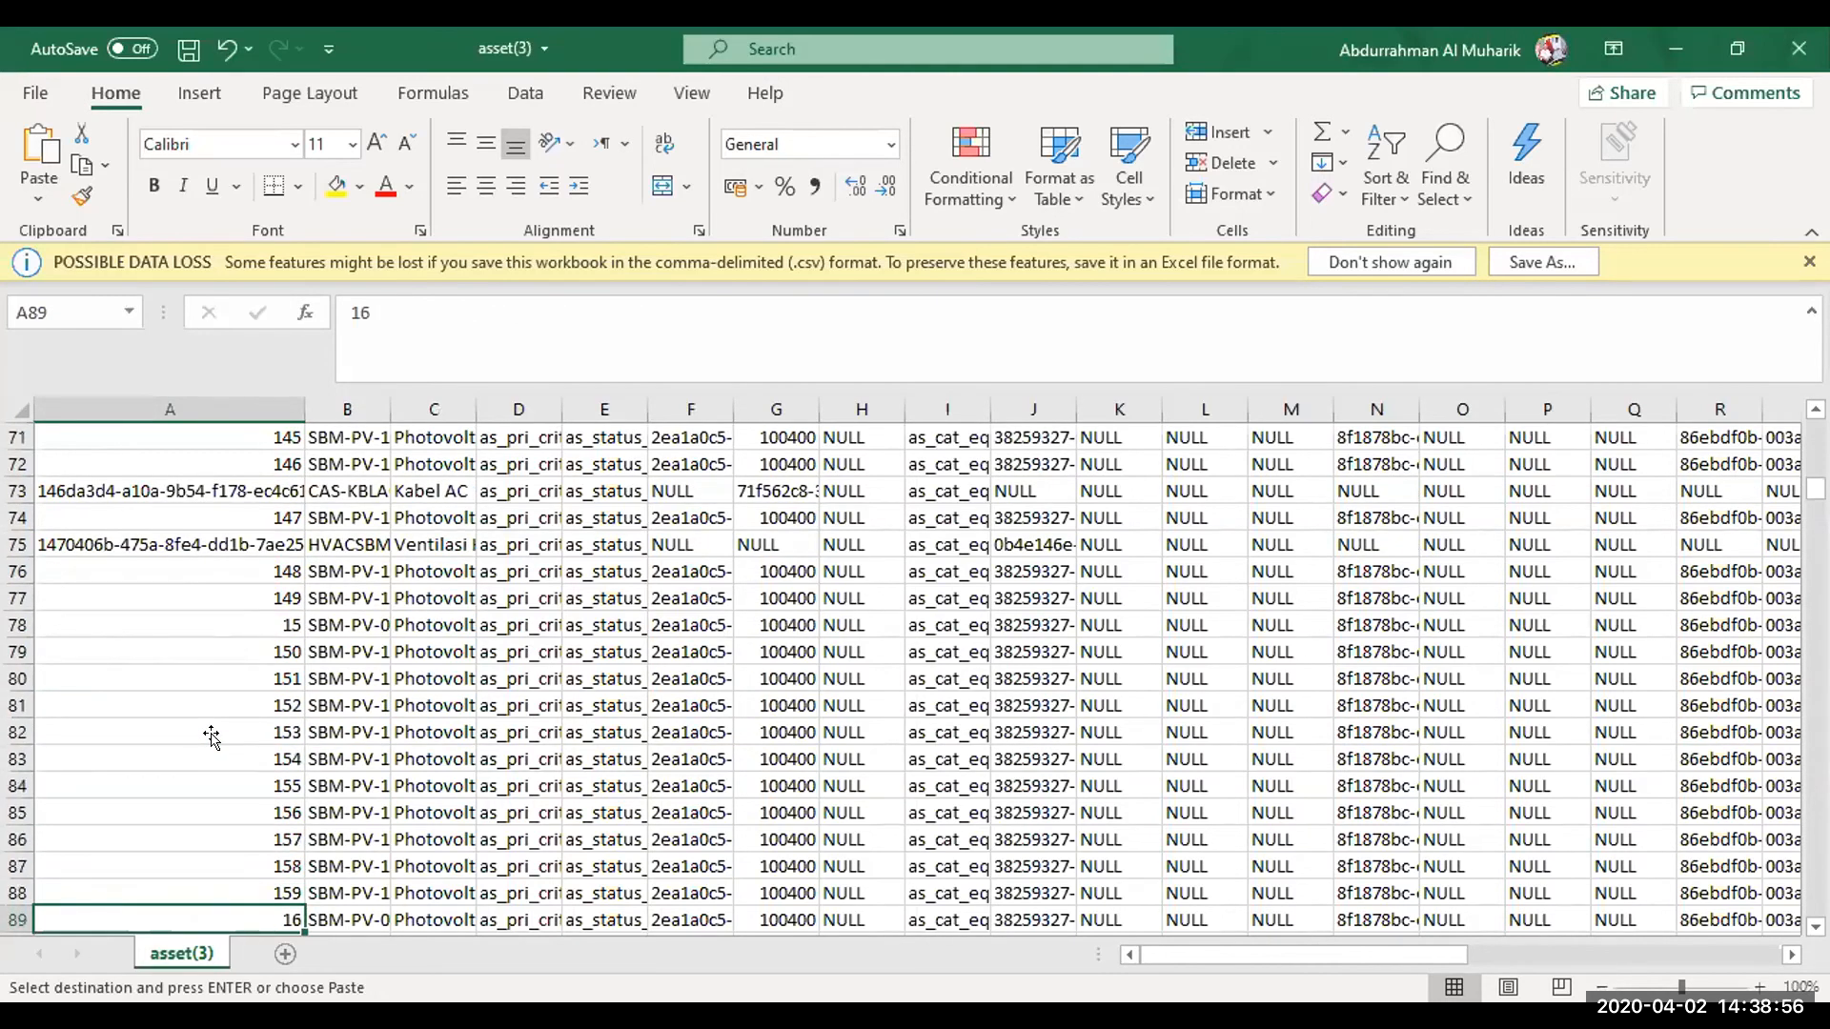
key("Down")
key("Down")
key("Down")
key("Down")
key("Down")
key("Down")
key("Down")
key("Down")
key("Down")
key("Down")
key("Down")
key("Down")
key("Down")
key("Down")
key("Down")
key("Down")
key("Down")
key("Down")
key("Down")
key("Down")
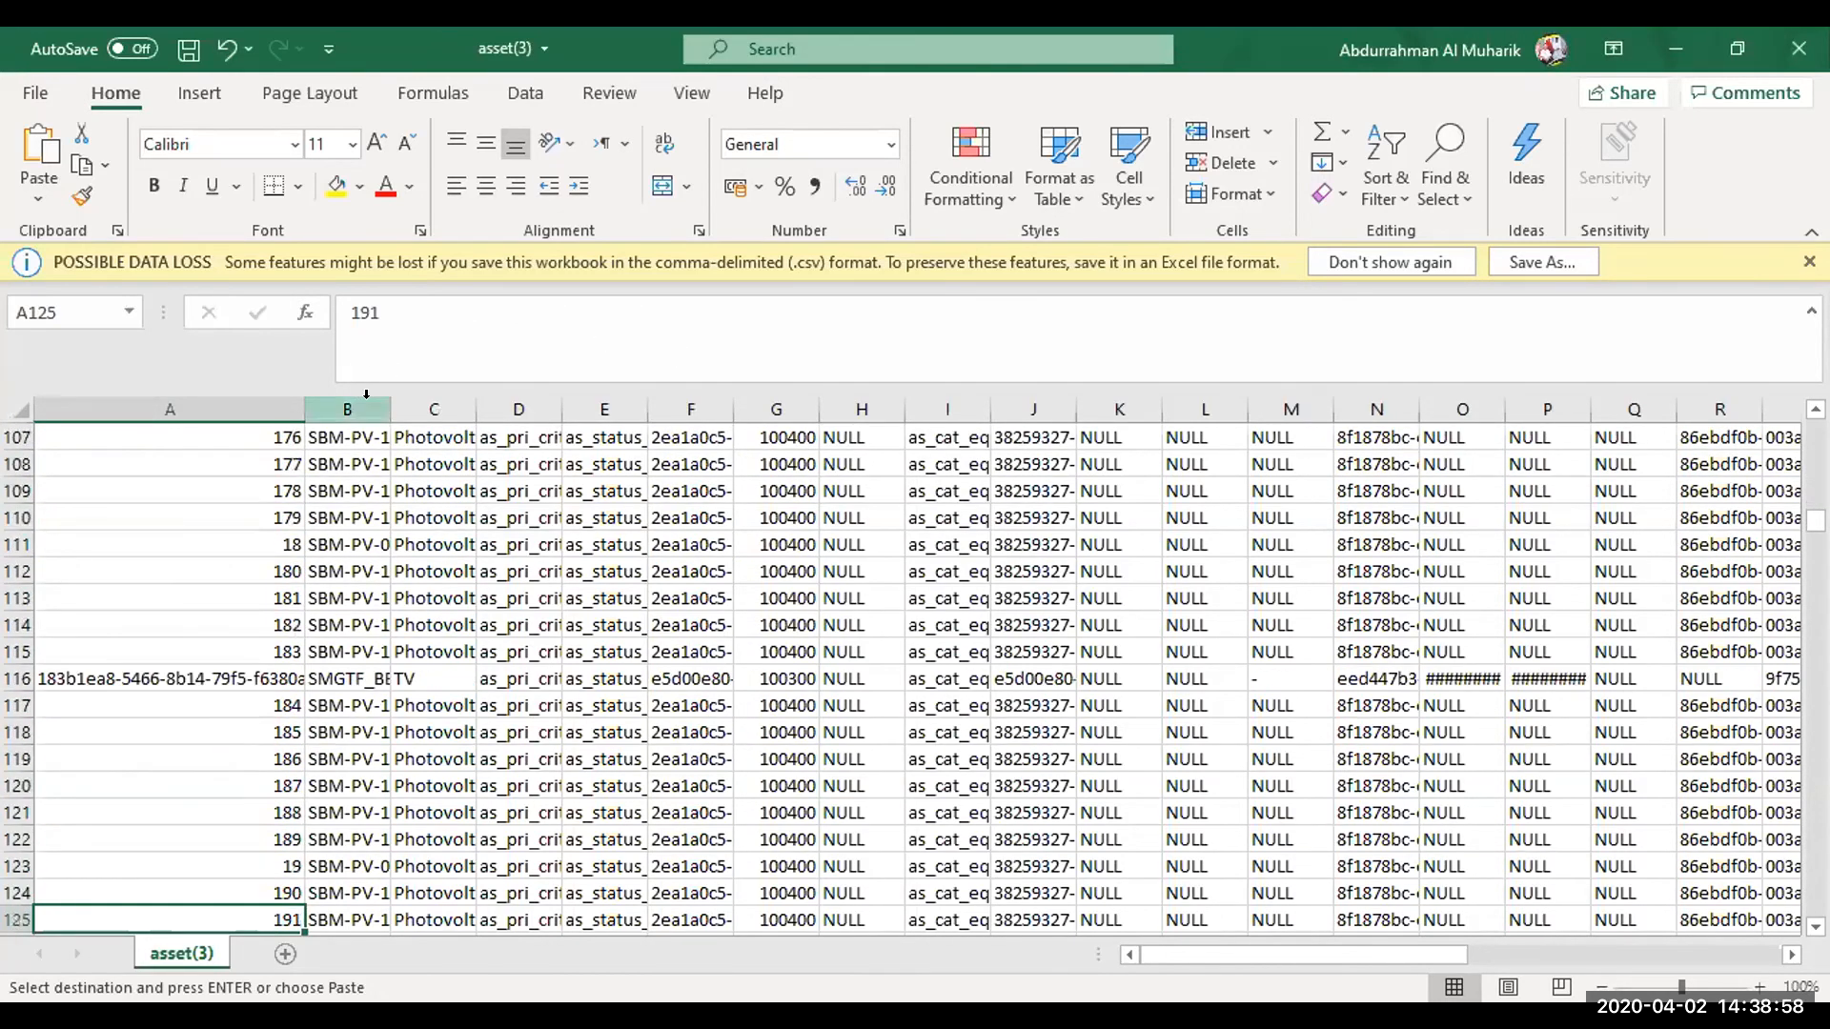
Widen column B to fit its asset numbers and examine the asset rows down to row 409
double_click(380, 408)
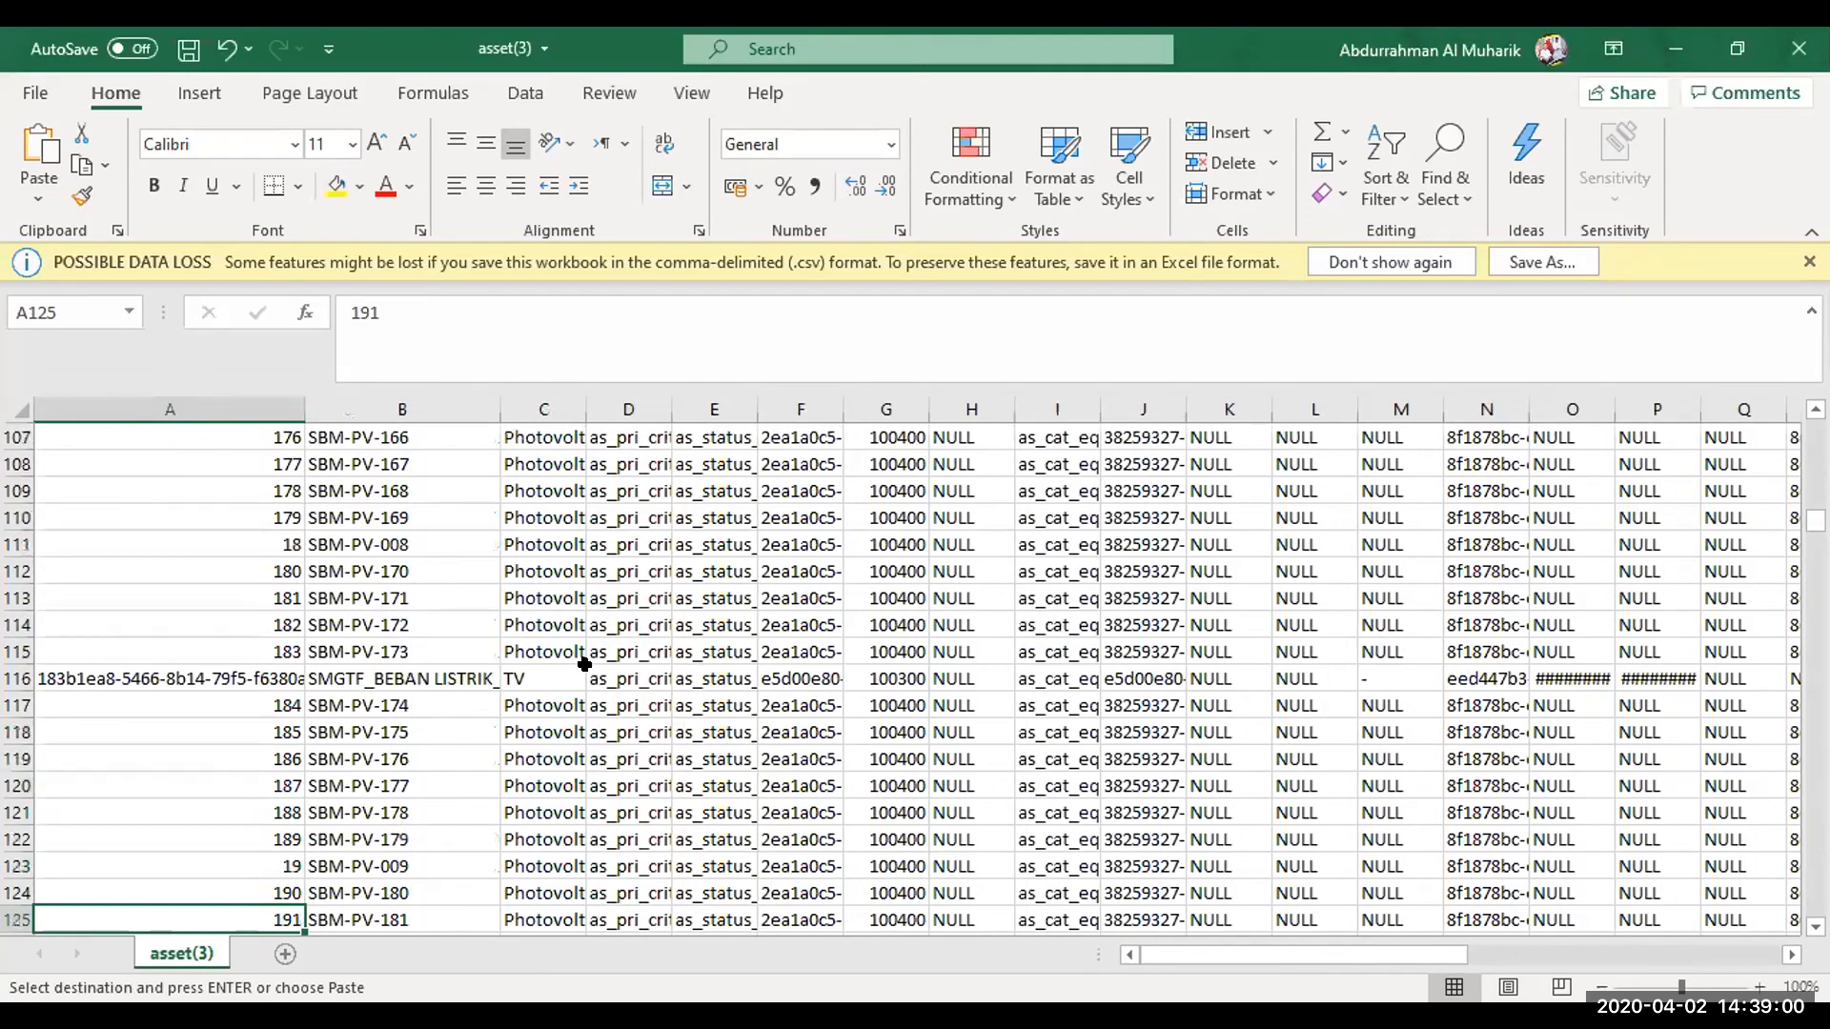
key("Down")
key("Down")
key("Down")
key("Down")
key("Down")
key("Down")
key("Down")
key("Down")
key("Down")
key("Down")
key("Down")
key("Down")
key("Down")
key("Down")
key("Down")
key("Down")
key("Down")
key("Down")
key("Down")
key("Down")
key("Down")
key("Down")
key("Down")
key("Down")
key("Down")
key("Down")
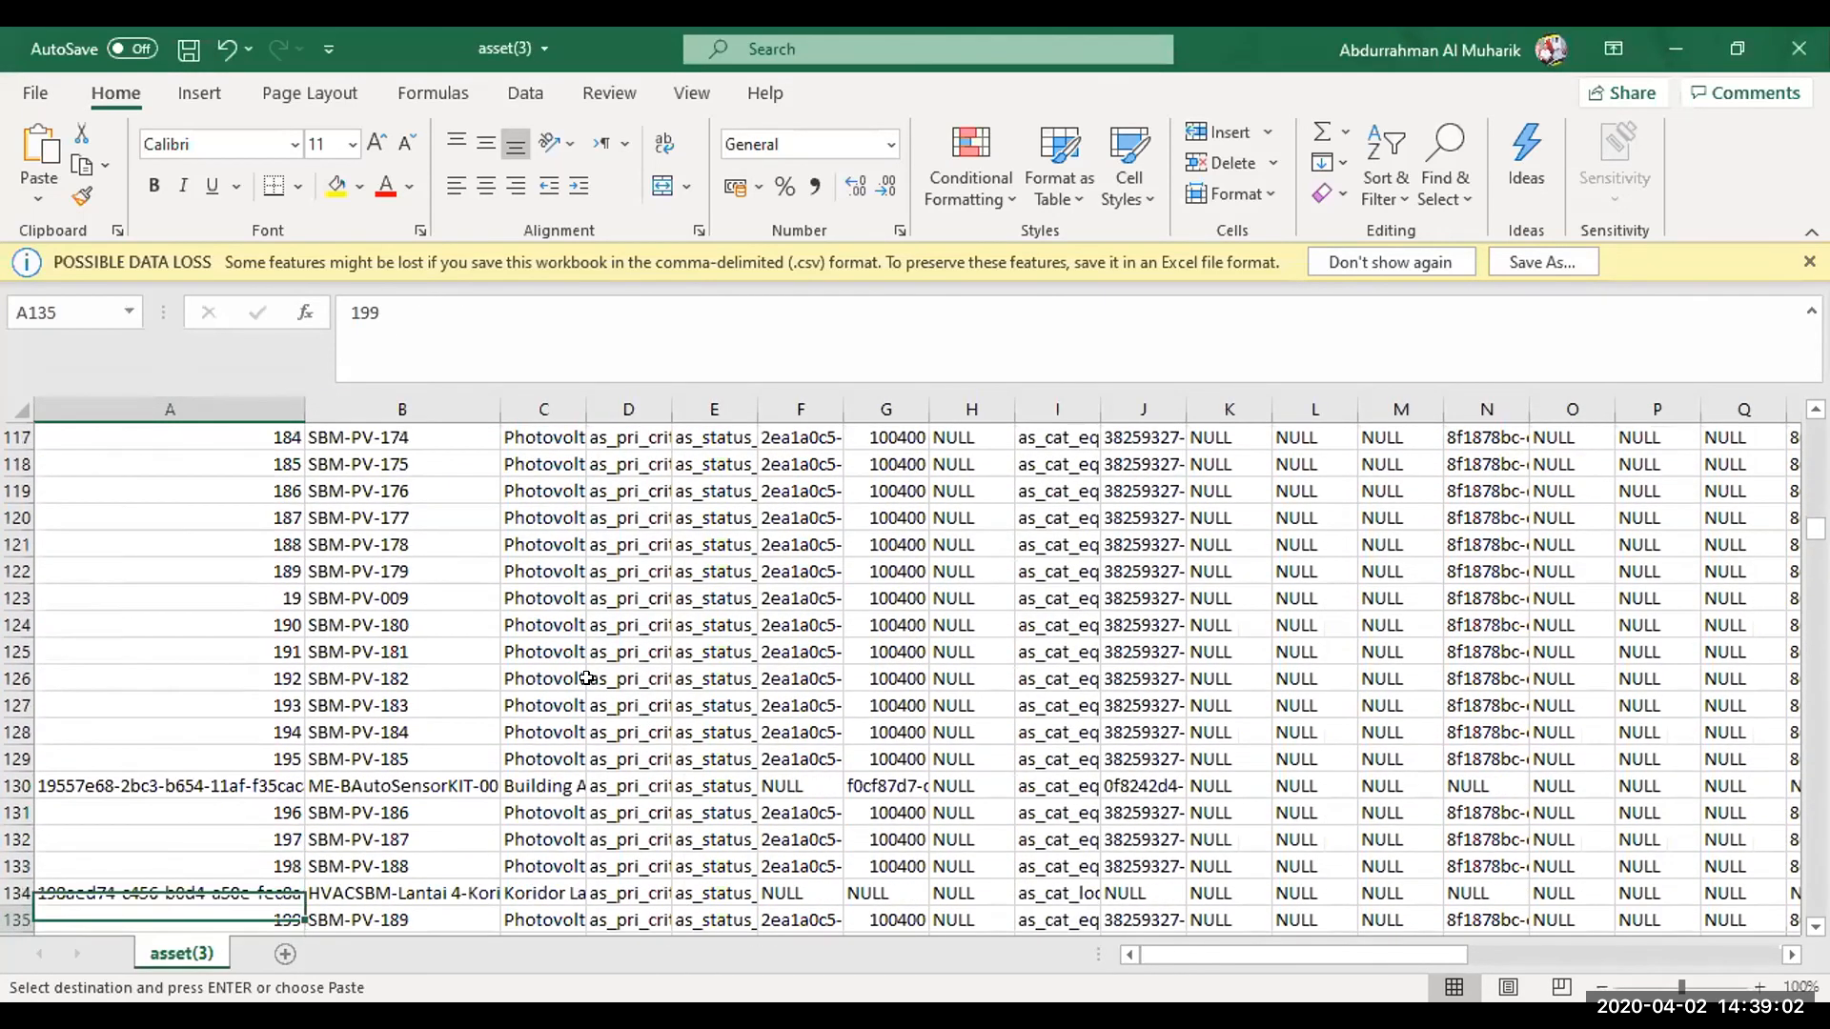
key("Down")
key("Down")
key("Down")
key("Down")
key("Down")
key("Down")
key("Down")
key("Down")
key("Down")
key("Down")
key("Down")
key("Down")
key("Down")
key("Down")
key("Down")
key("Down")
key("Down")
key("Down")
key("Down")
key("Down")
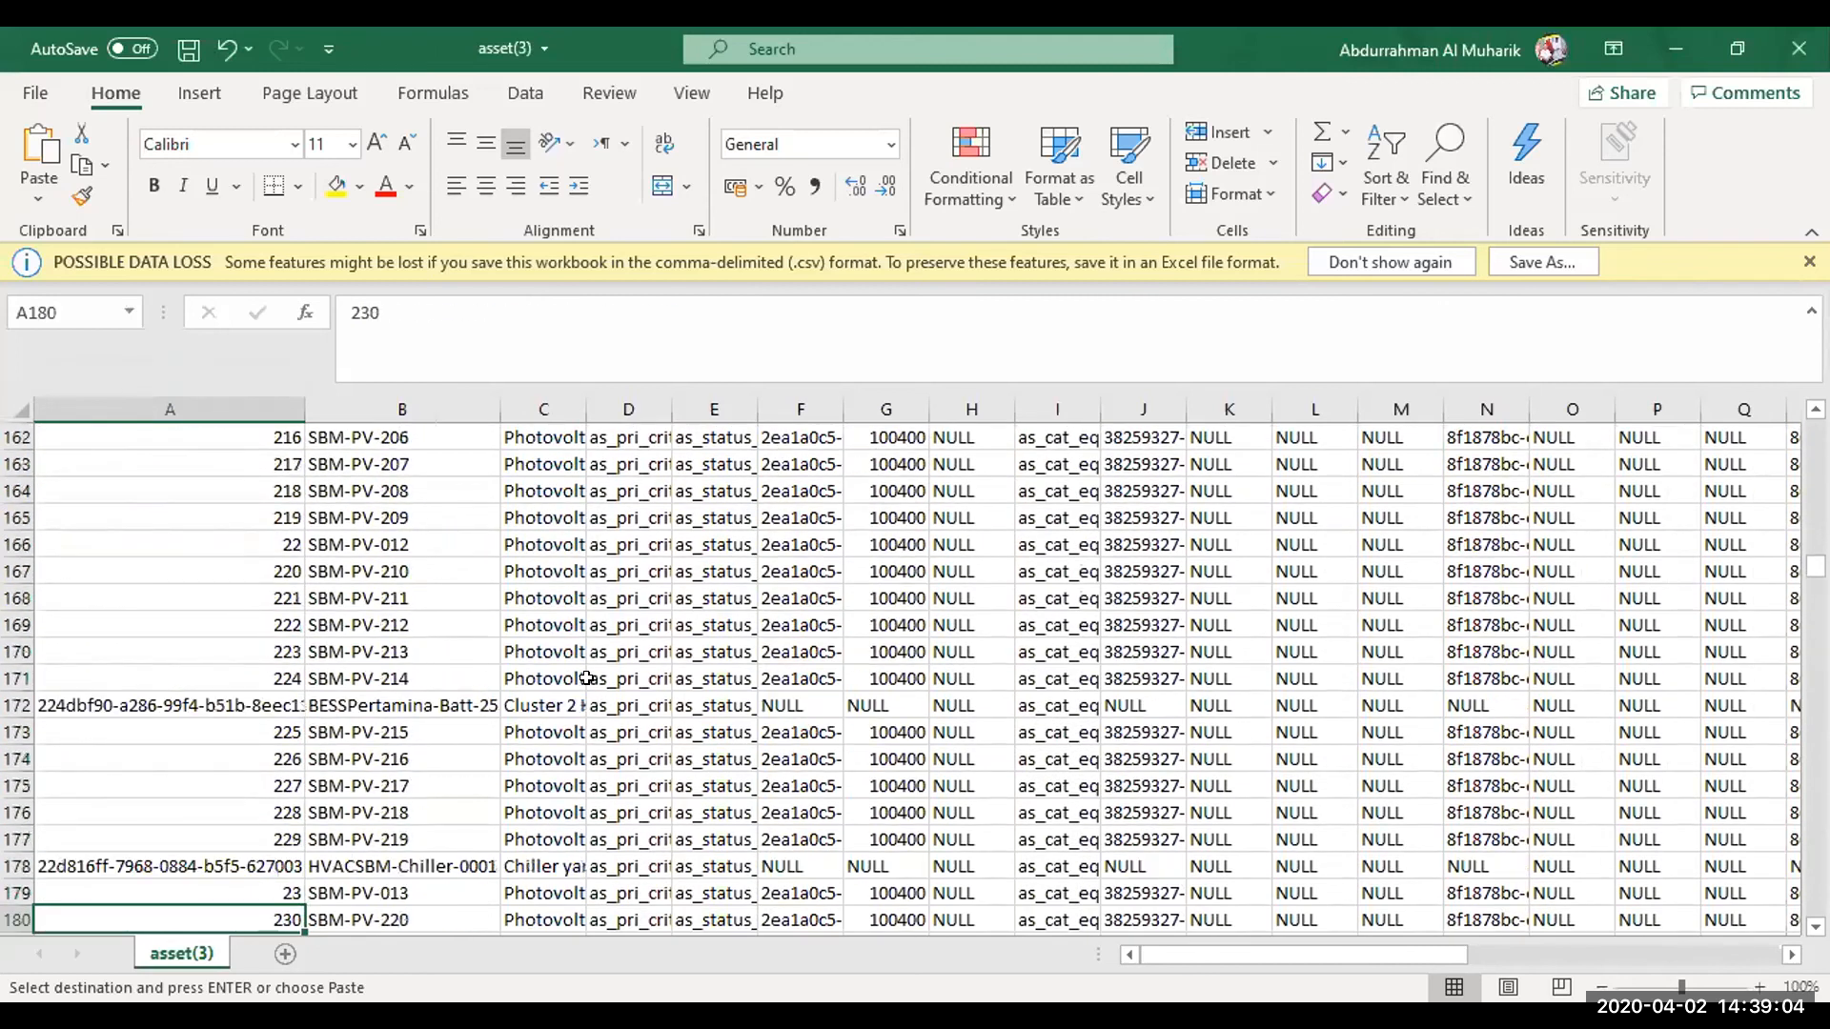
key("Down")
key("Down")
key("Down")
key("Down")
key("Down")
key("Down")
key("Down")
key("Down")
key("Down")
key("Down")
key("Down")
key("Down")
key("Down")
key("Down")
key("Down")
key("Down")
key("Down")
key("Down")
key("Down")
key("Down")
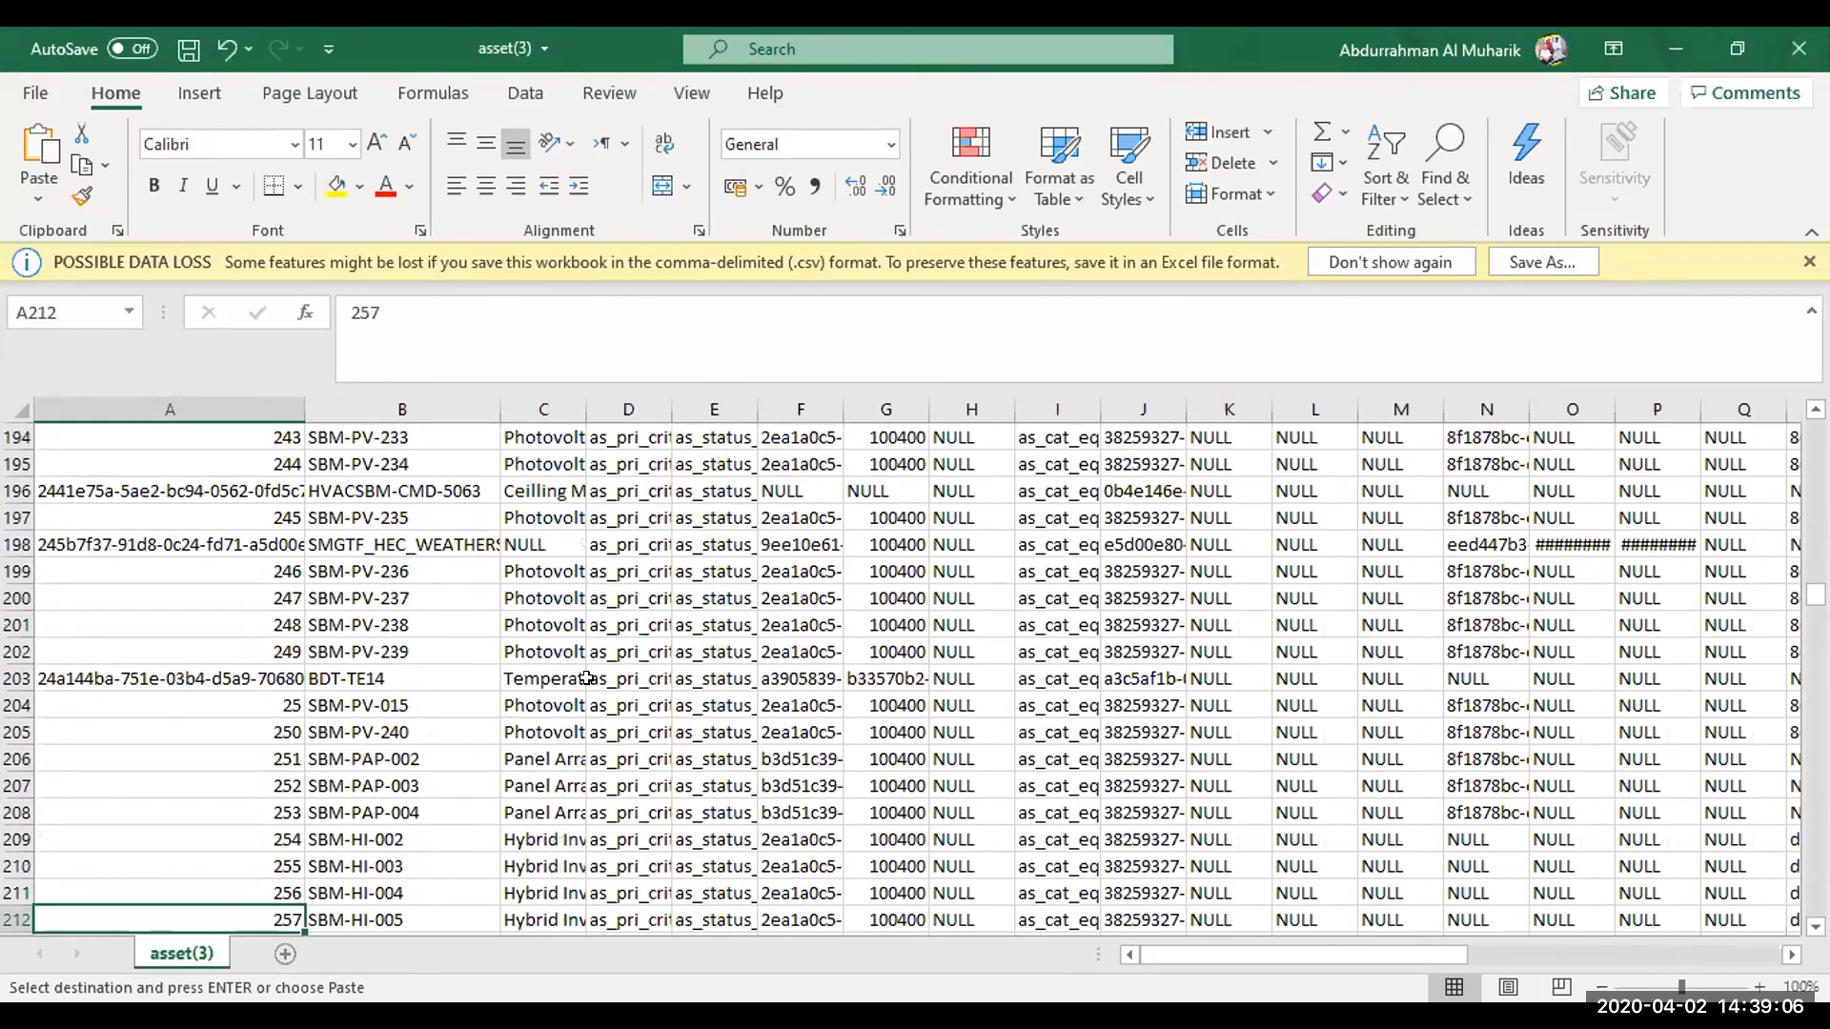
key("Down")
key("Down")
key("Down")
key("Down")
key("Down")
key("Down")
key("Down")
key("Down")
key("Down")
key("Down")
key("Down")
key("Down")
key("Down")
key("Down")
key("Down")
key("Down")
key("Down")
key("Down")
key("Down")
key("Down")
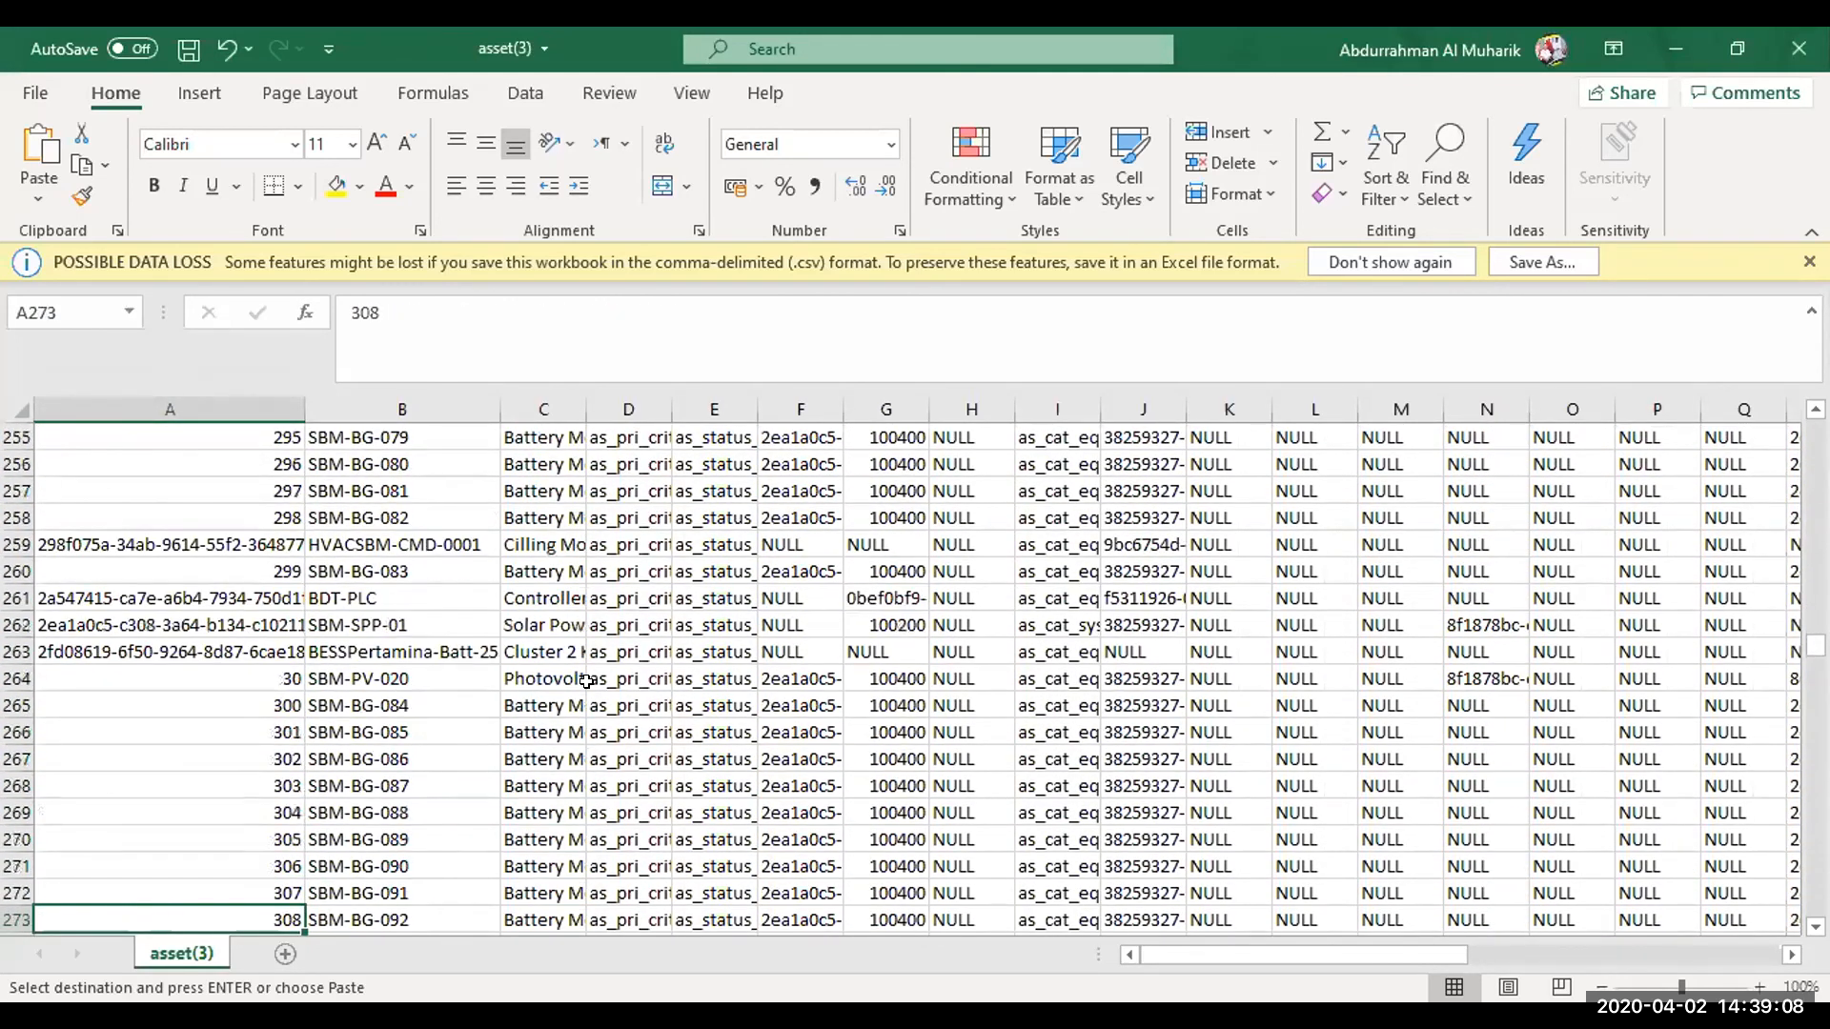
key("Down")
key("Down")
key("Down")
key("Down")
key("Down")
key("Down")
key("Down")
key("Down")
key("Down")
key("Down")
key("Down")
key("Down")
key("Down")
key("Down")
key("Down")
key("Down")
key("Down")
key("Down")
key("Down")
key("Down")
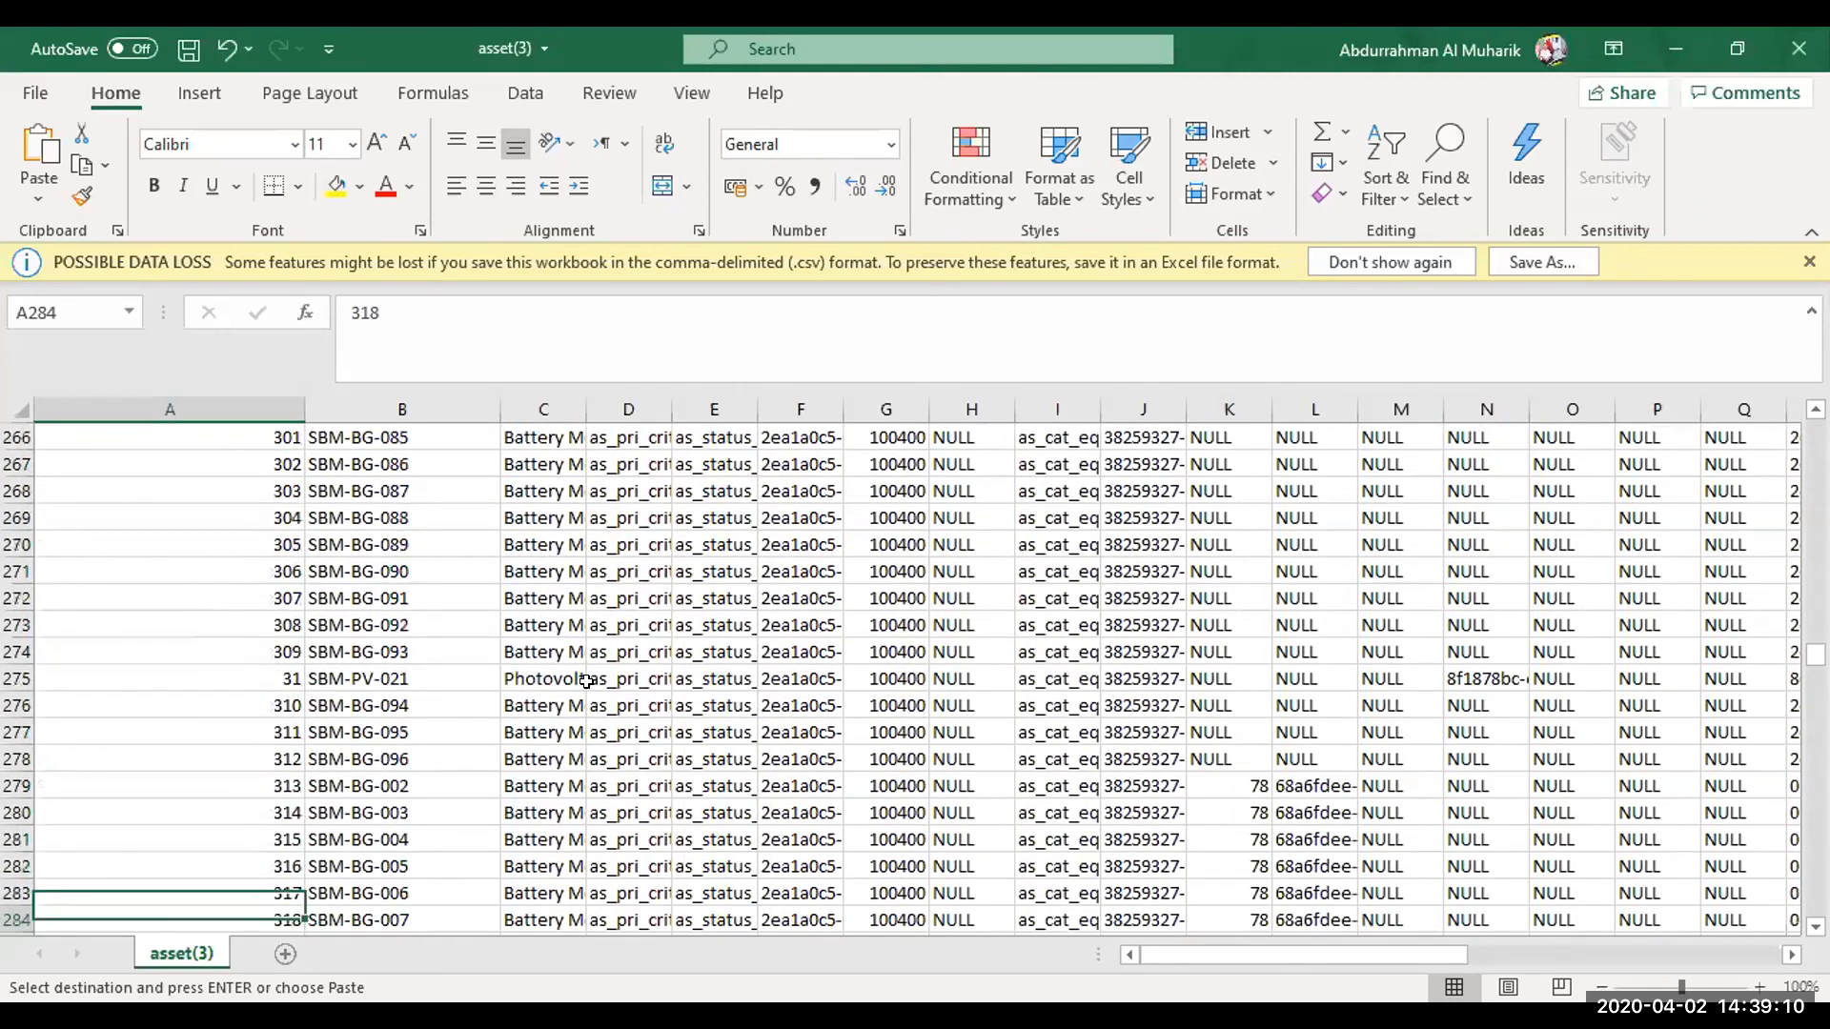
key("Down")
key("Down")
key("Down")
key("Down")
key("Down")
key("Down")
key("Down")
key("Down")
key("Down")
key("Down")
key("Down")
key("Down")
key("Down")
key("Down")
key("Down")
key("Down")
key("Down")
key("Down")
key("Down")
key("Down")
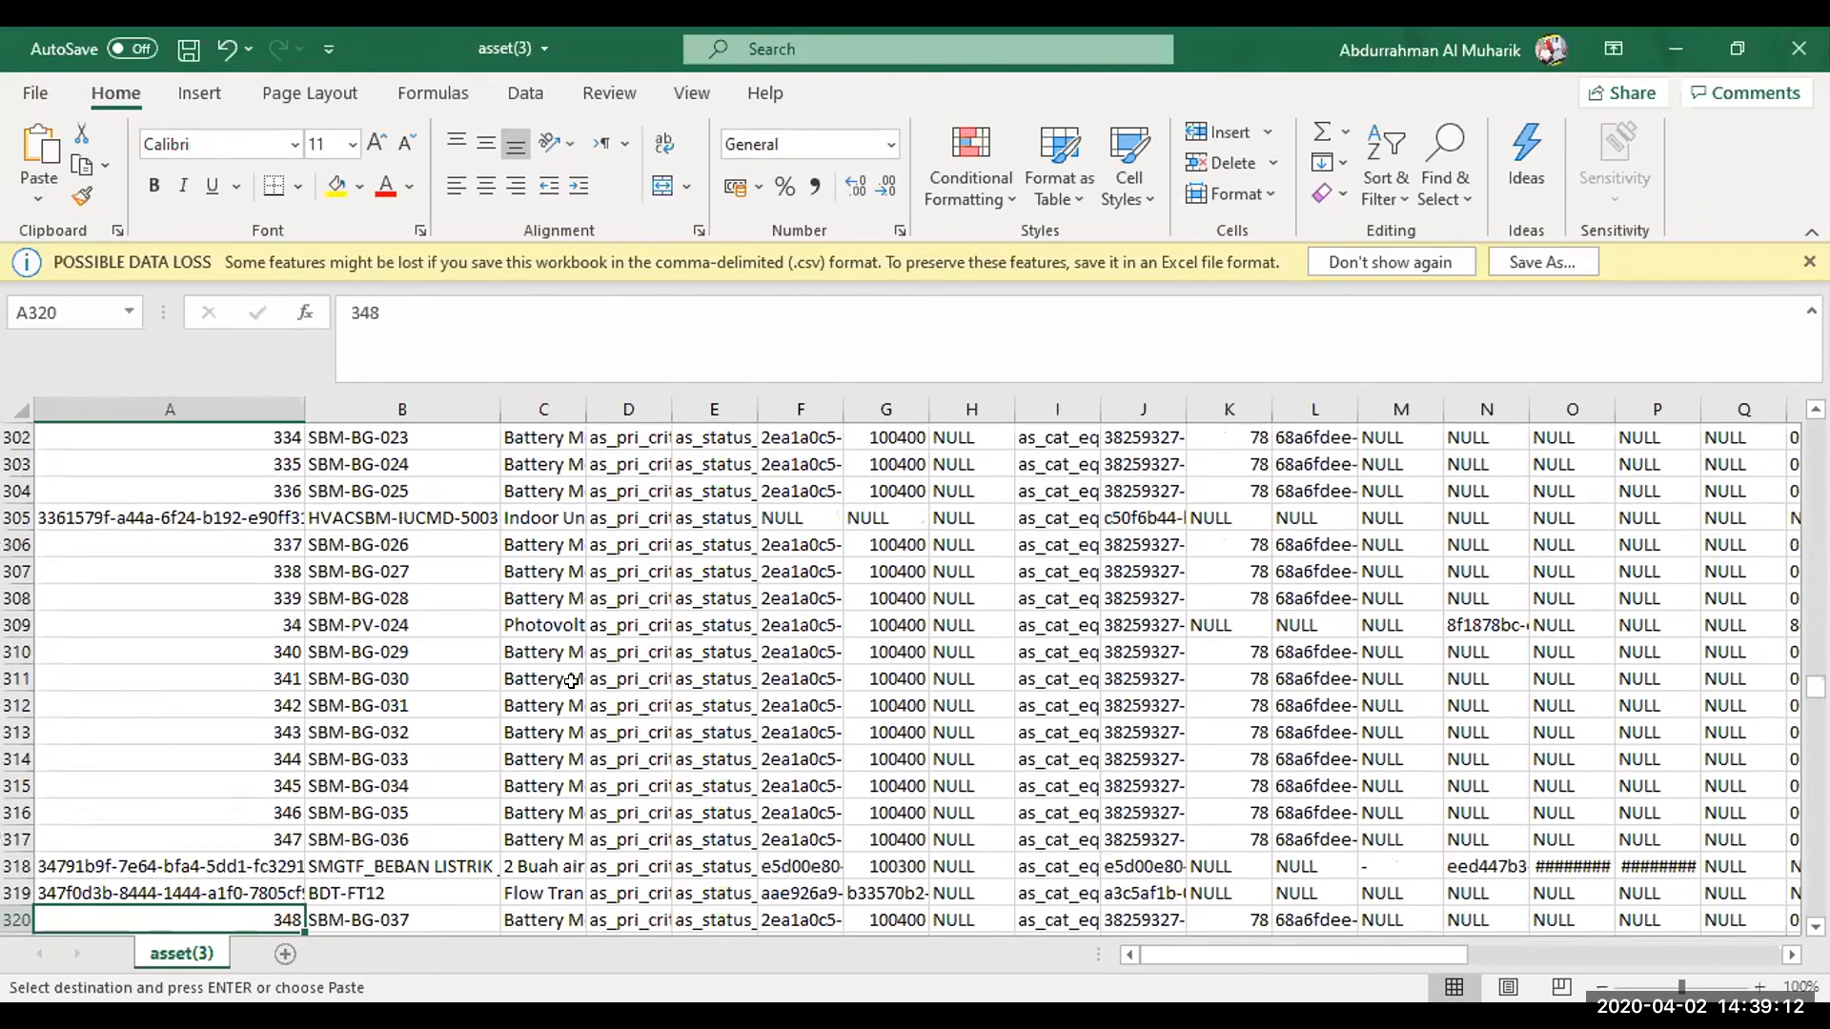
key("Down")
key("Down")
key("Down")
key("Down")
key("Down")
key("Down")
key("Down")
key("Down")
key("Down")
key("Down")
key("Down")
key("Down")
key("Down")
key("Down")
key("Down")
key("Down")
key("Down")
key("Down")
key("Down")
key("Down")
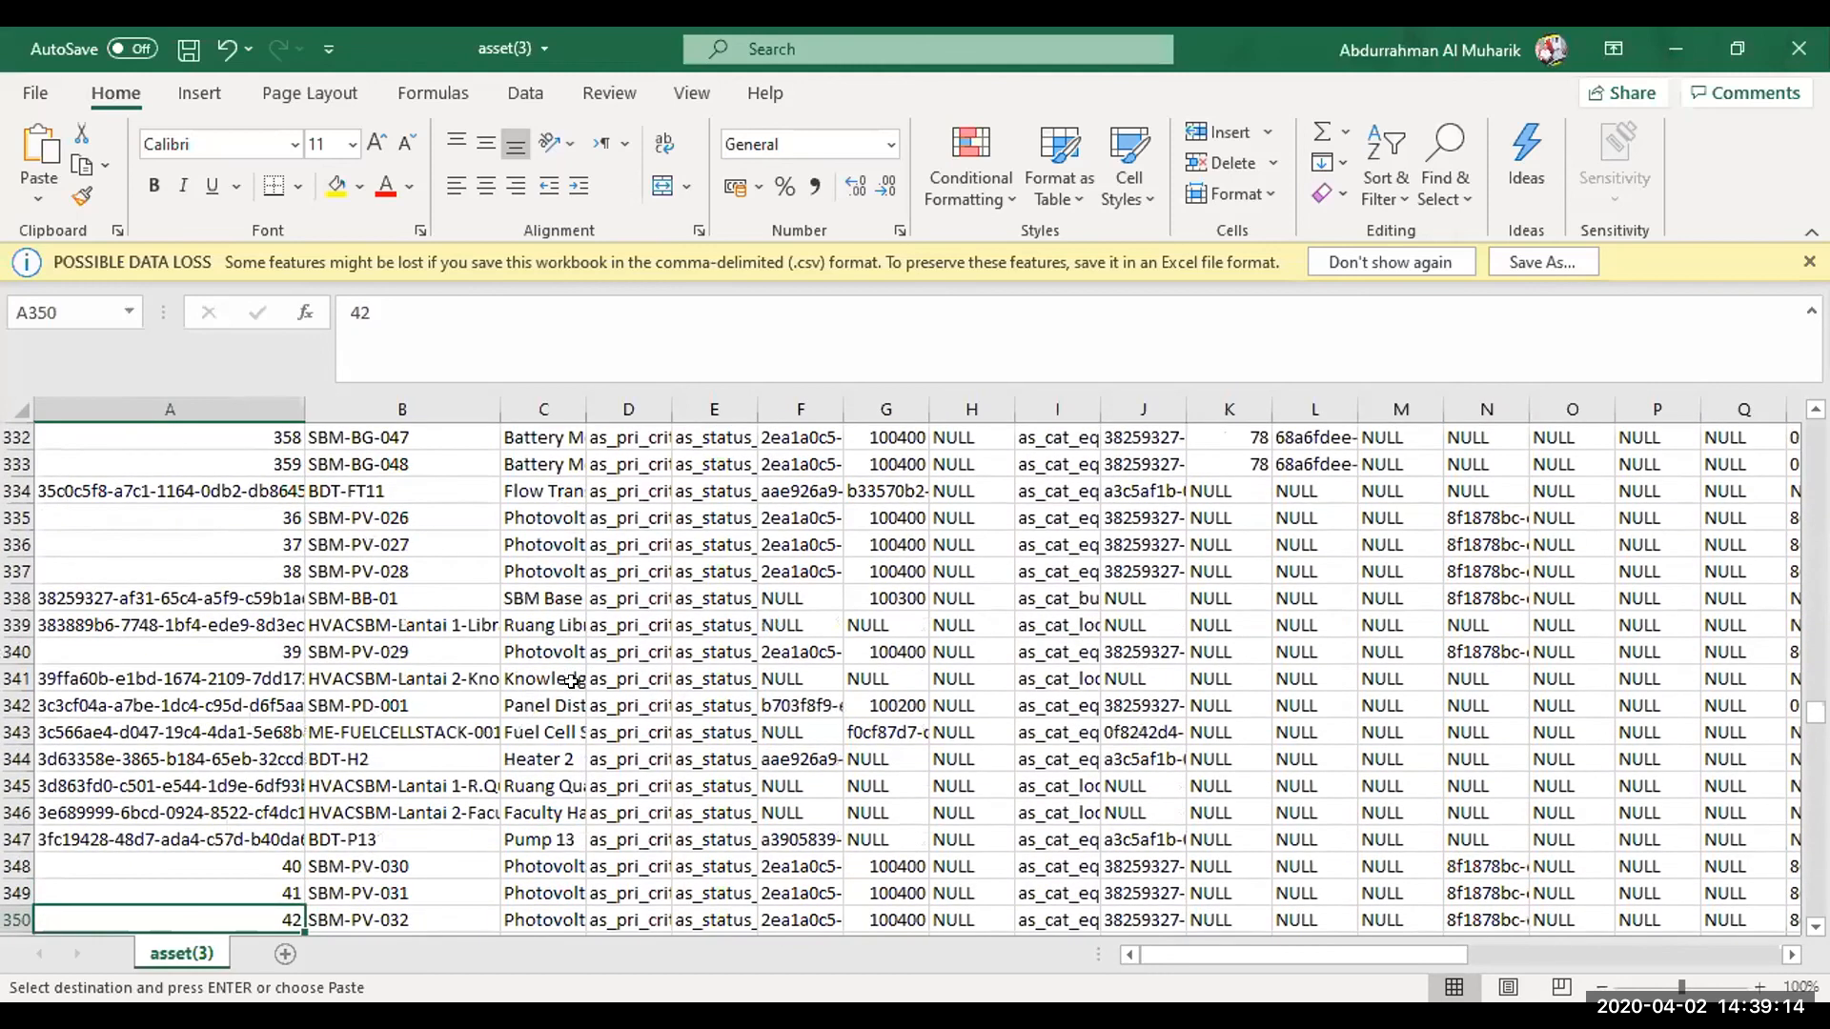
key("Down")
key("Down")
key("Down")
key("Down")
key("Down")
key("Down")
key("Down")
key("Down")
key("Down")
key("Down")
key("Down")
key("Down")
key("Down")
key("Down")
key("Down")
key("Down")
key("Down")
key("Down")
key("Down")
key("Down")
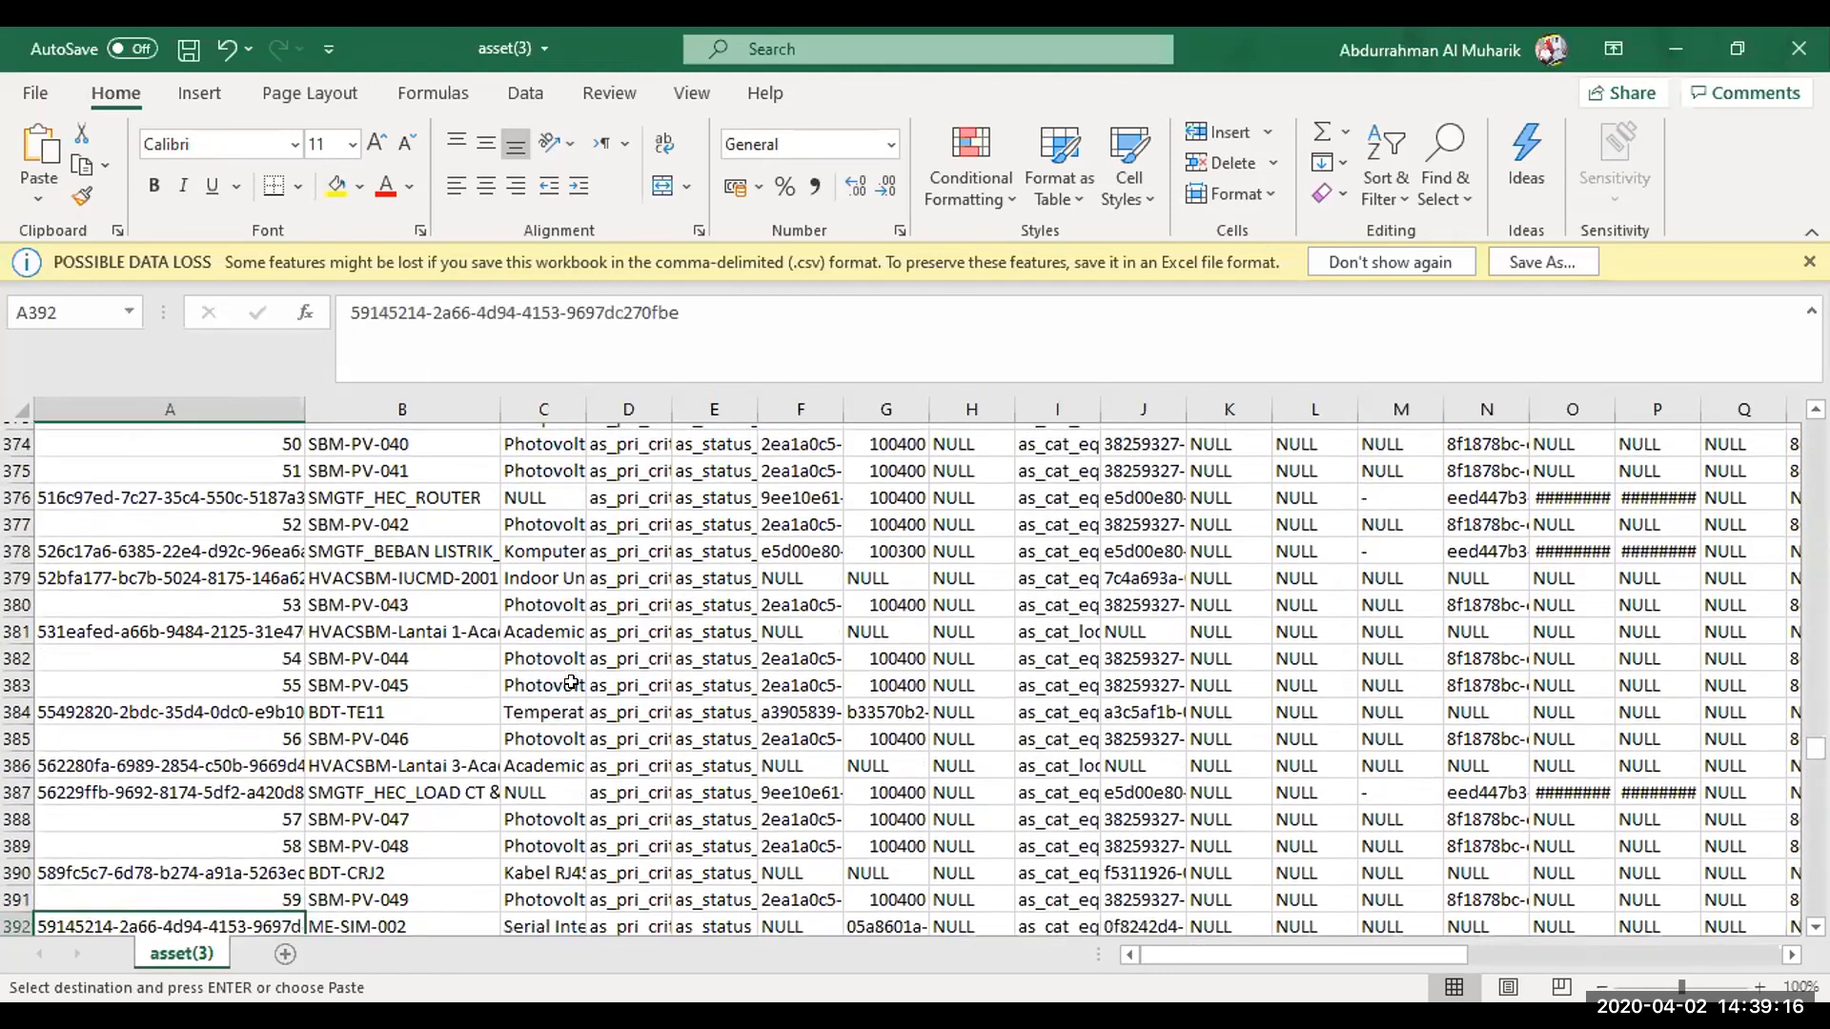
key("Down")
key("Down")
key("Down")
key("Down")
key("Down")
key("Down")
key("Down")
key("Down")
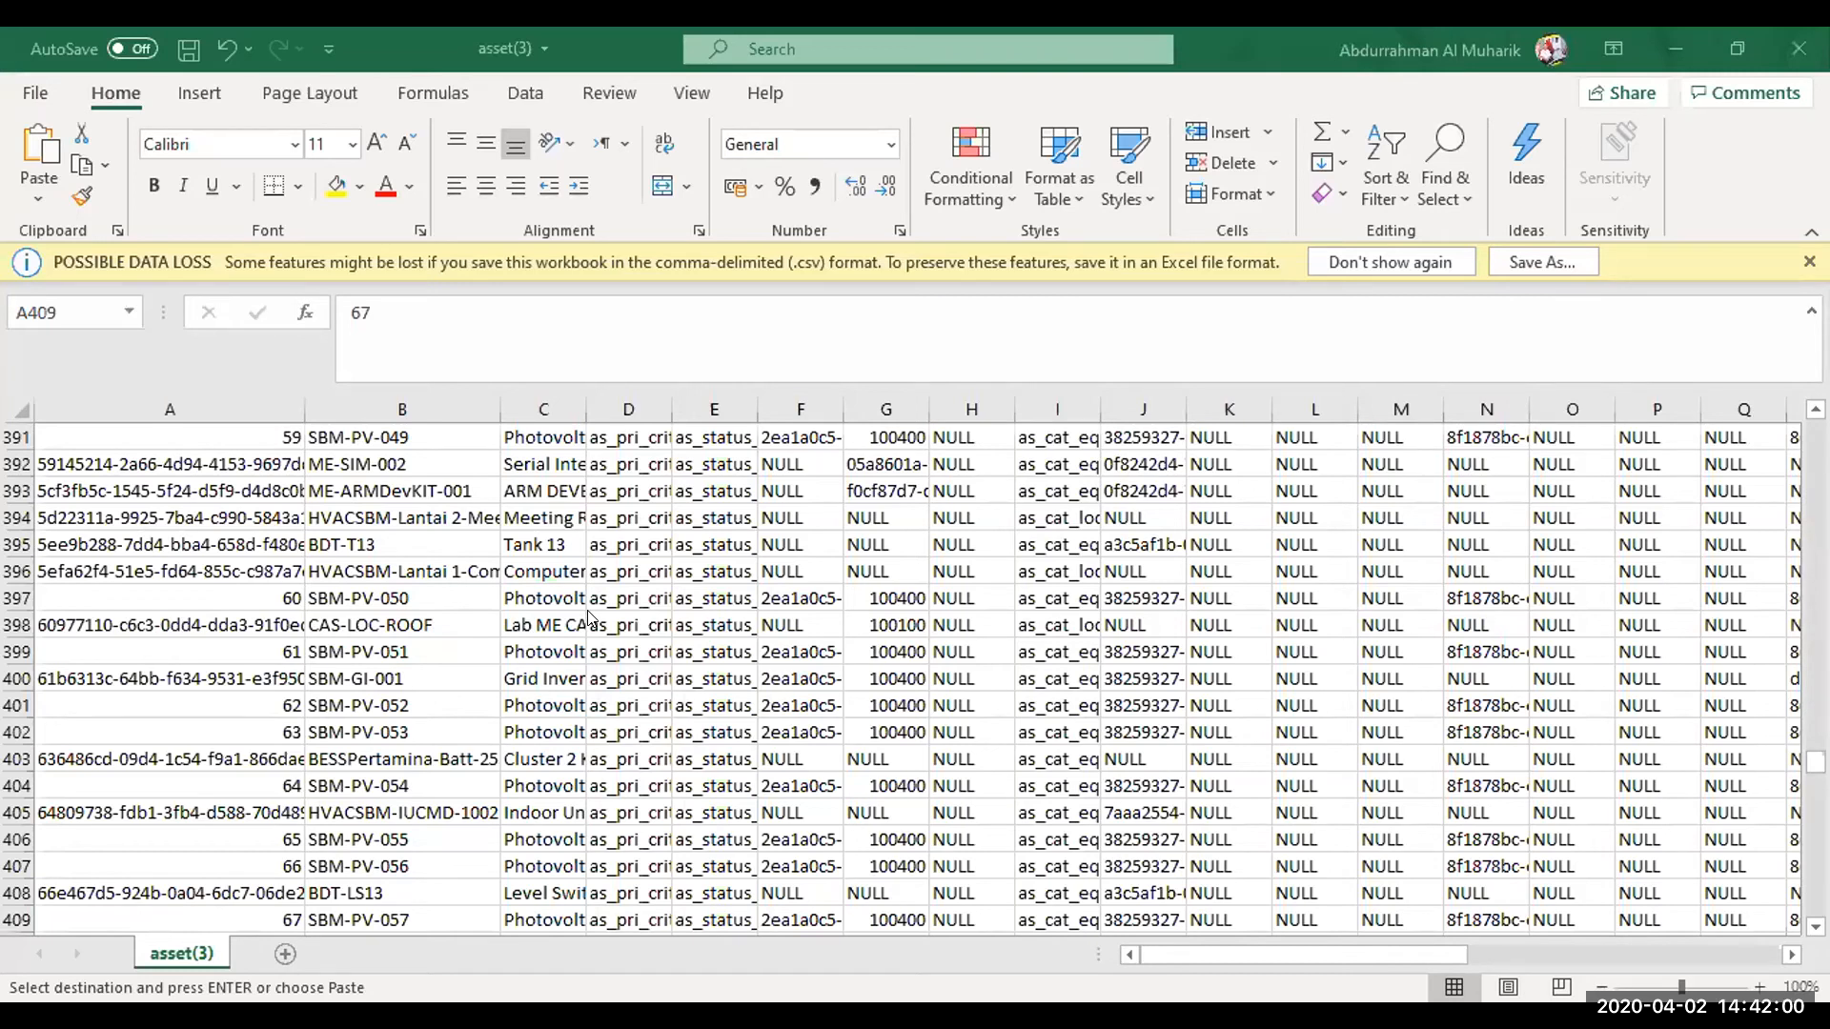
Switch to phpMyAdmin in the browser, reload the page and log in with the account password without saving the login
key("alt+Tab")
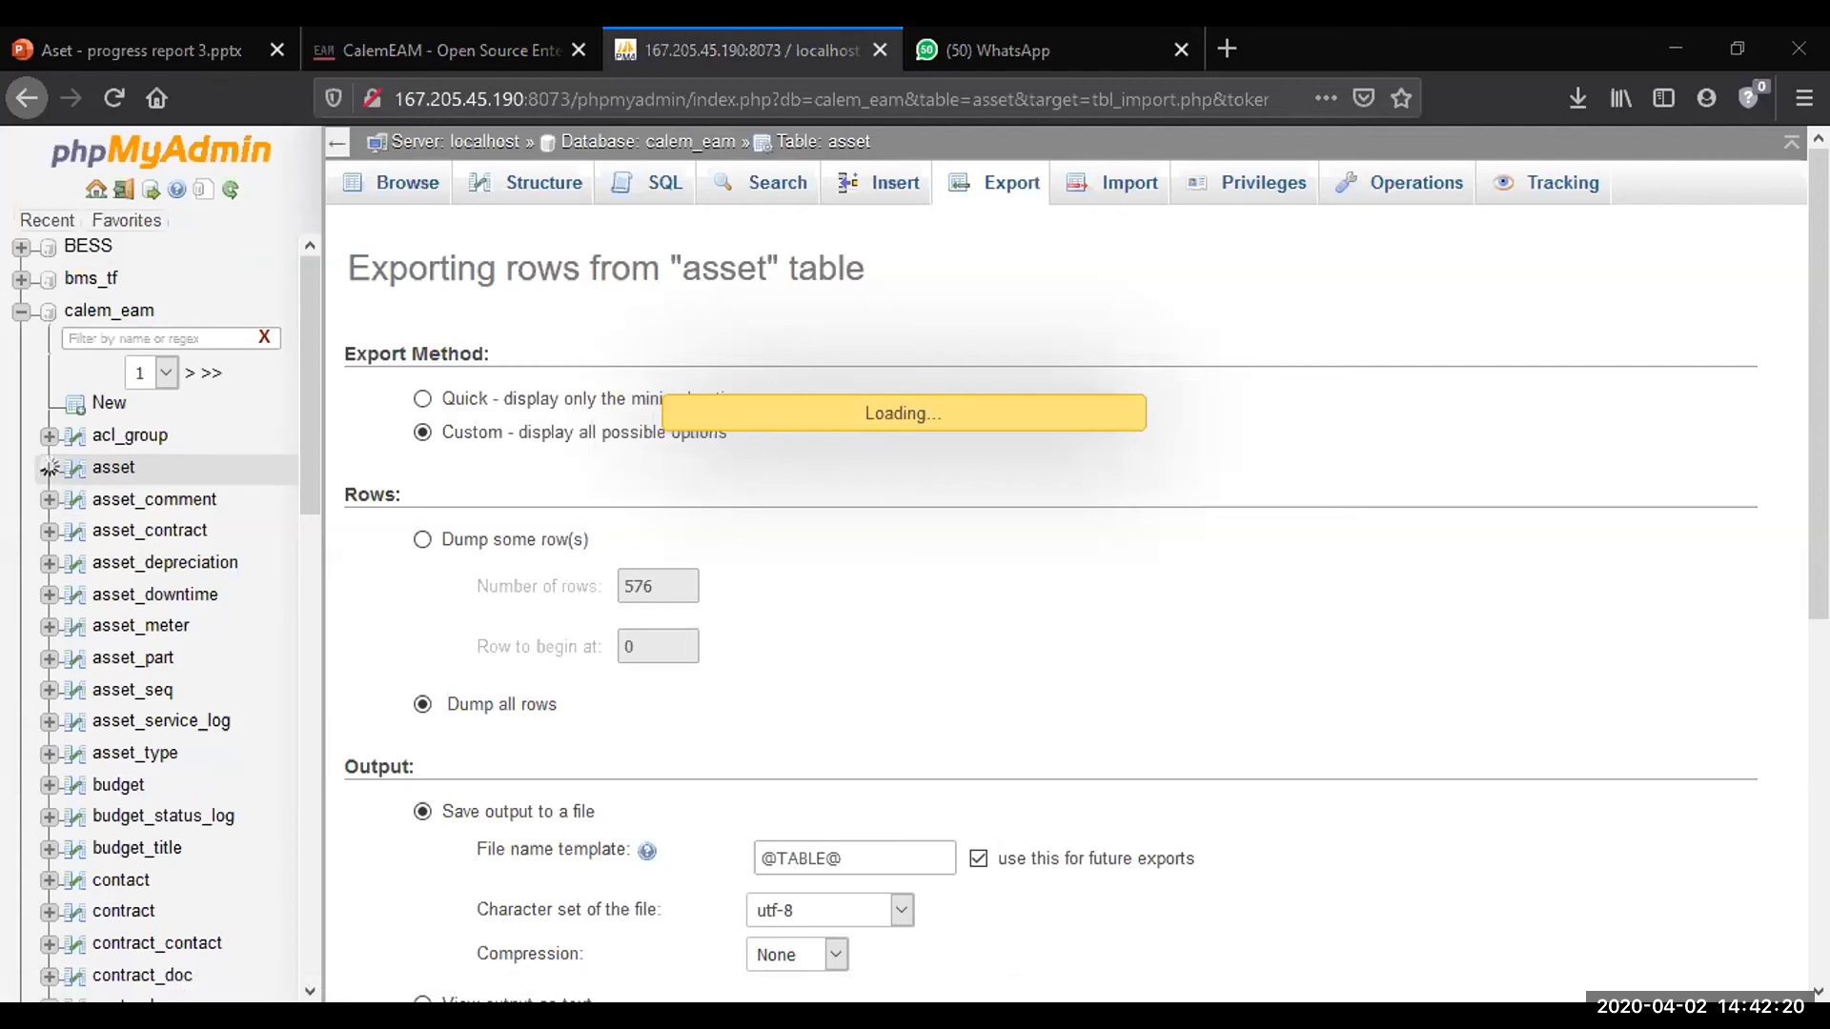
left_click(1382, 737)
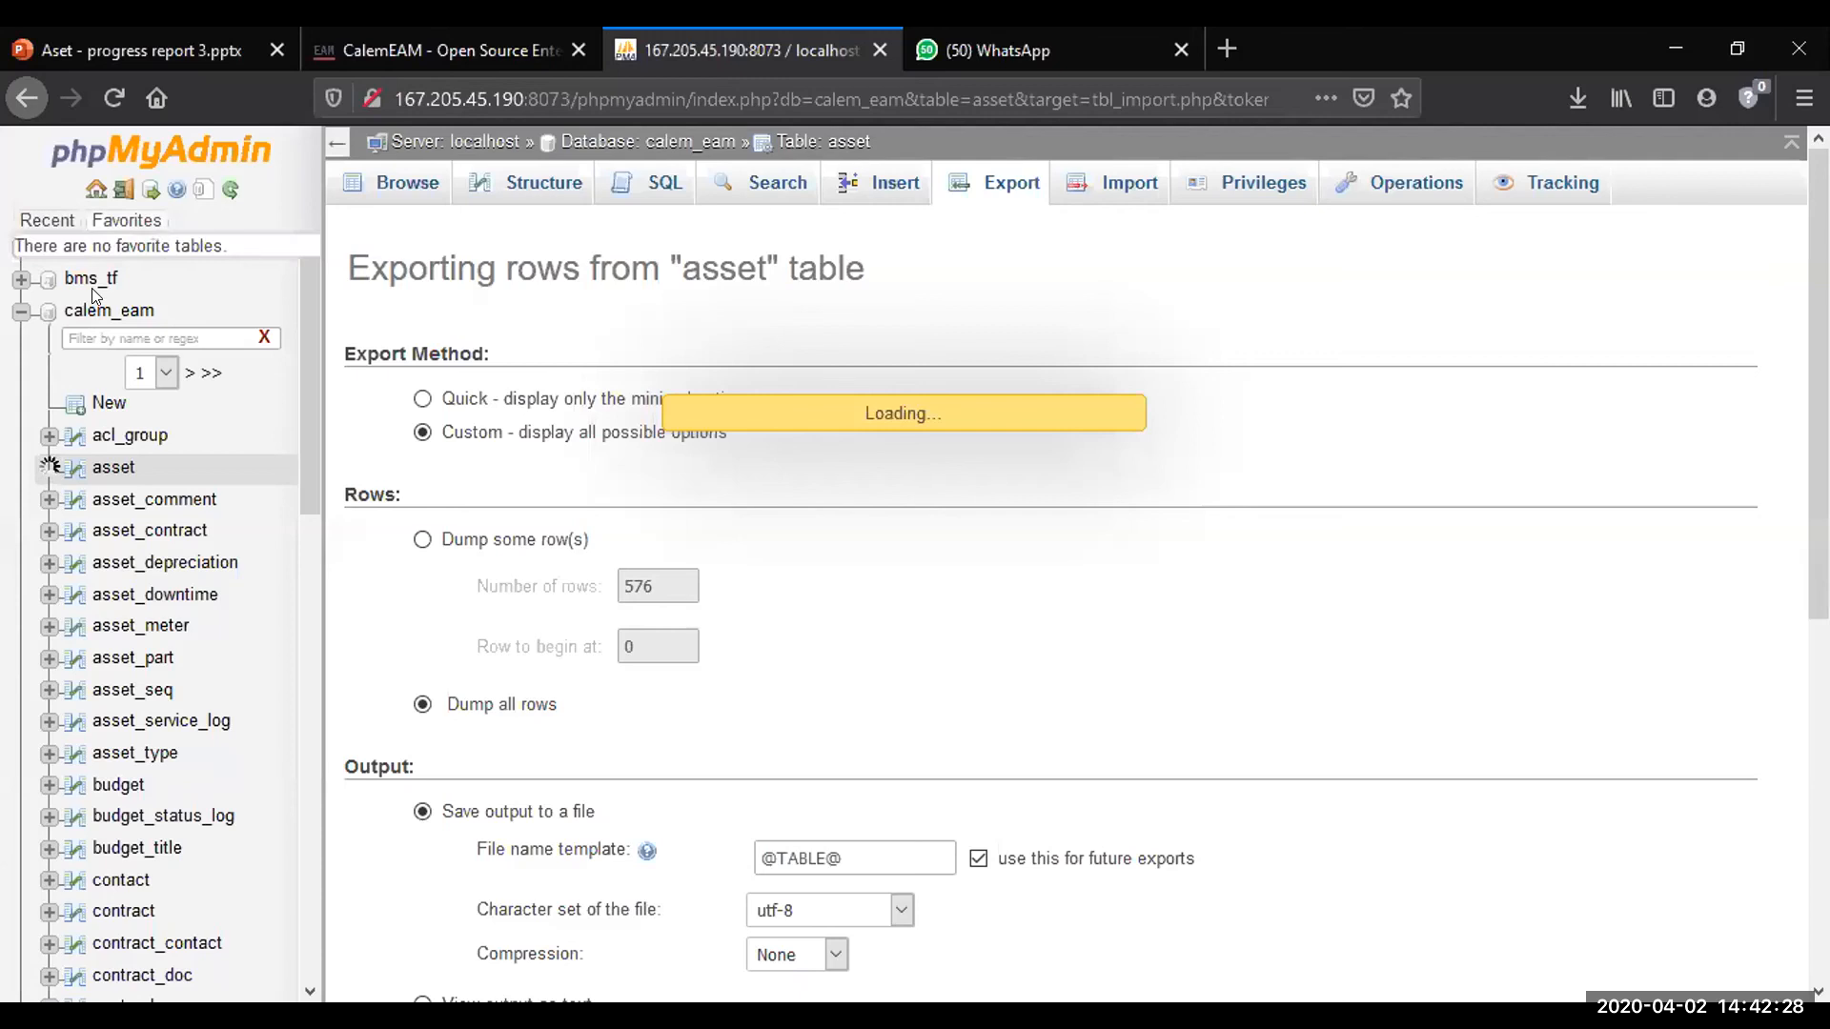
left_click(115, 100)
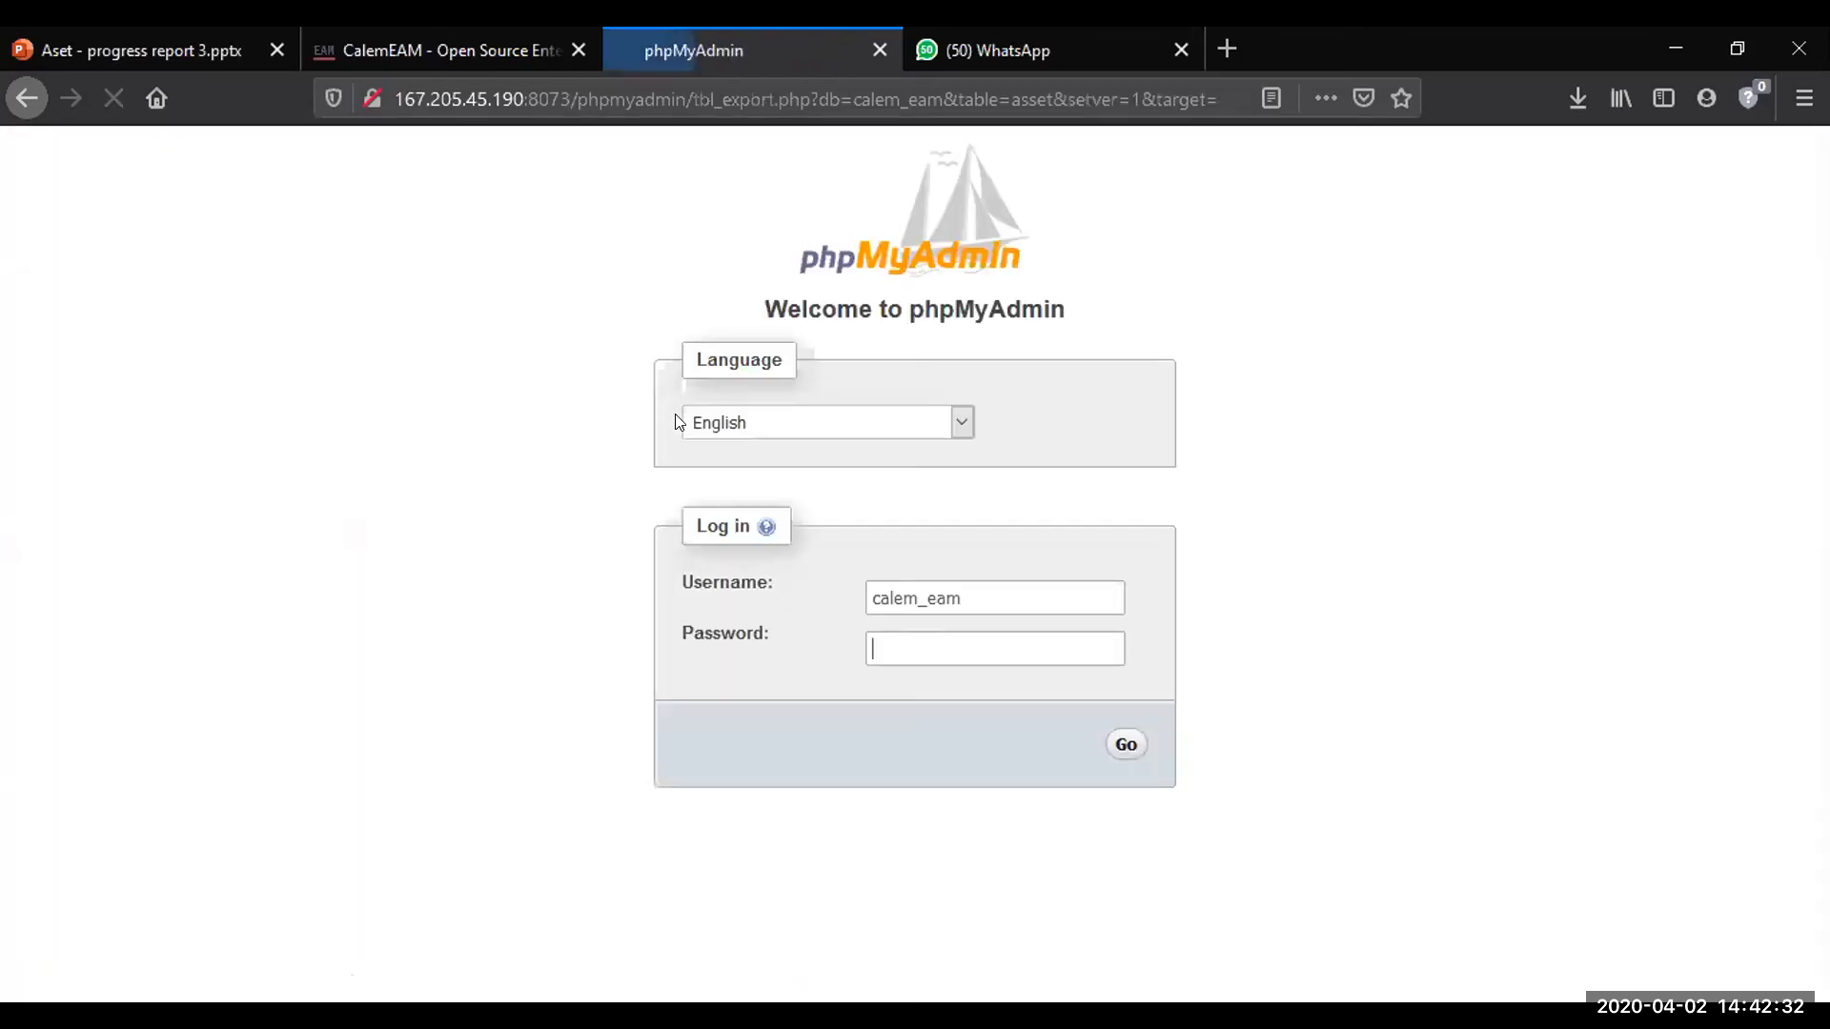
type("••••••")
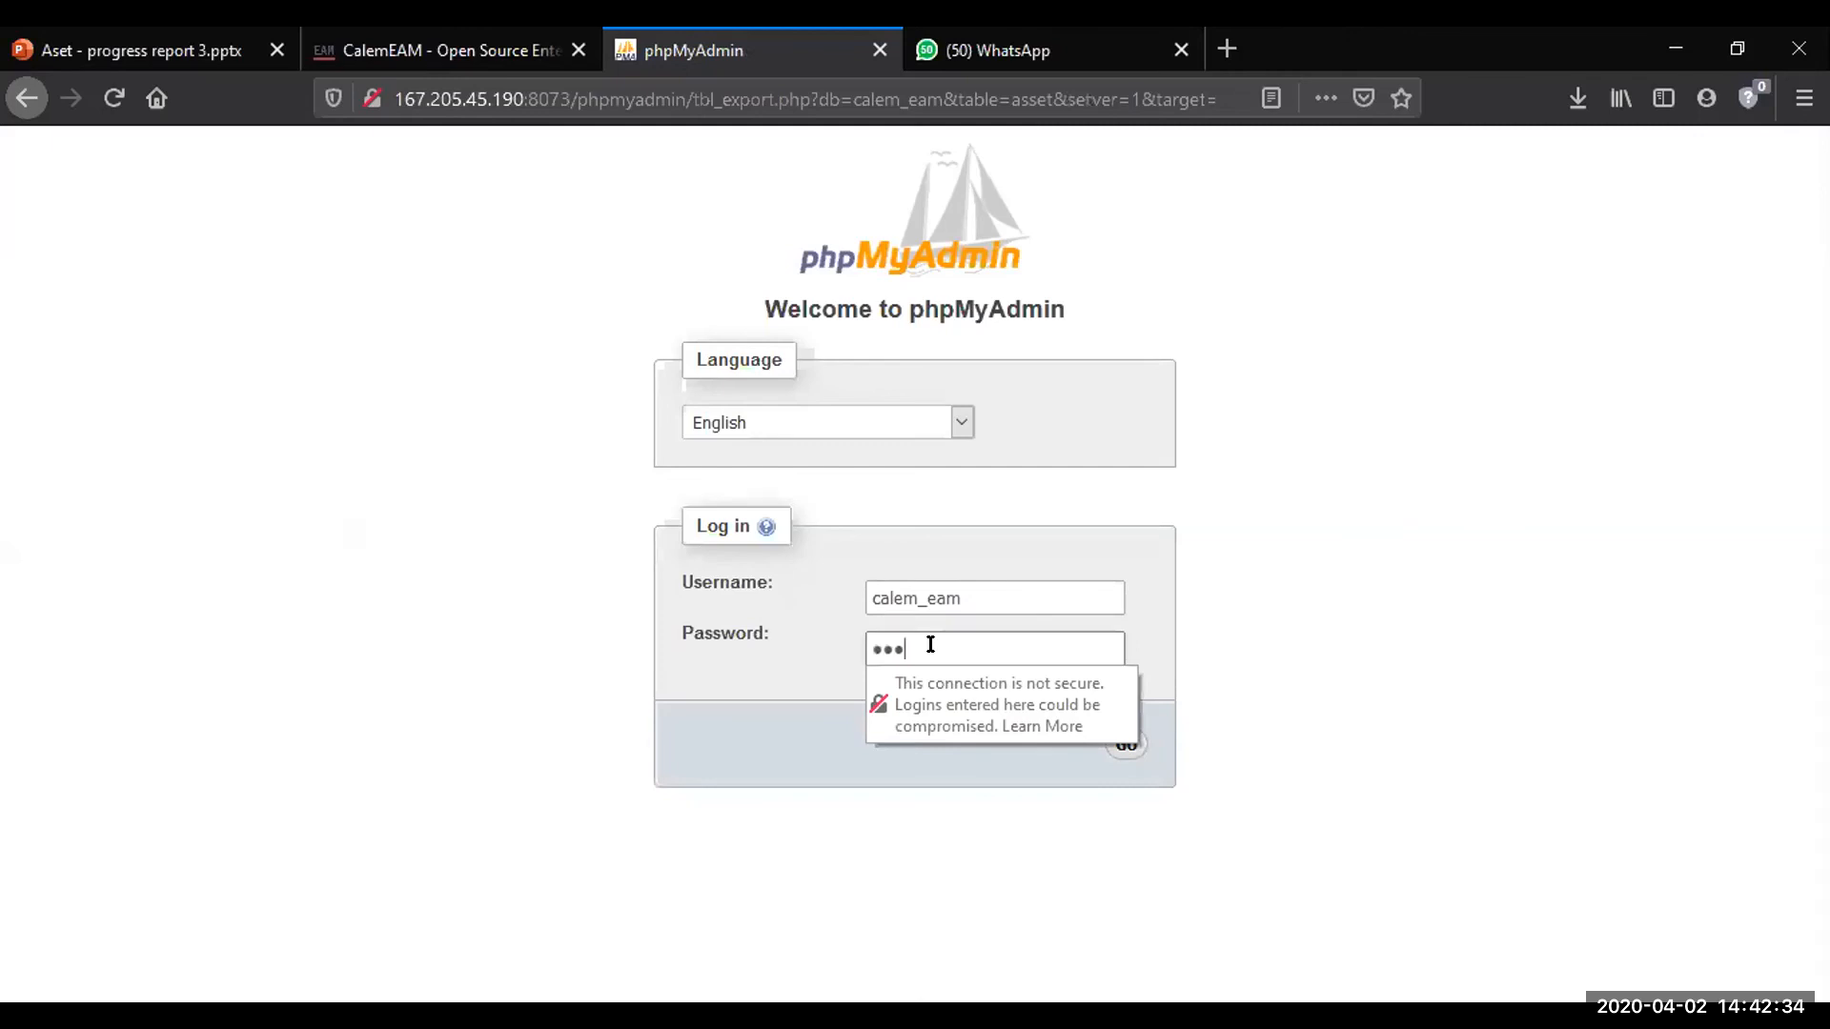
type("••••••••")
key("Return")
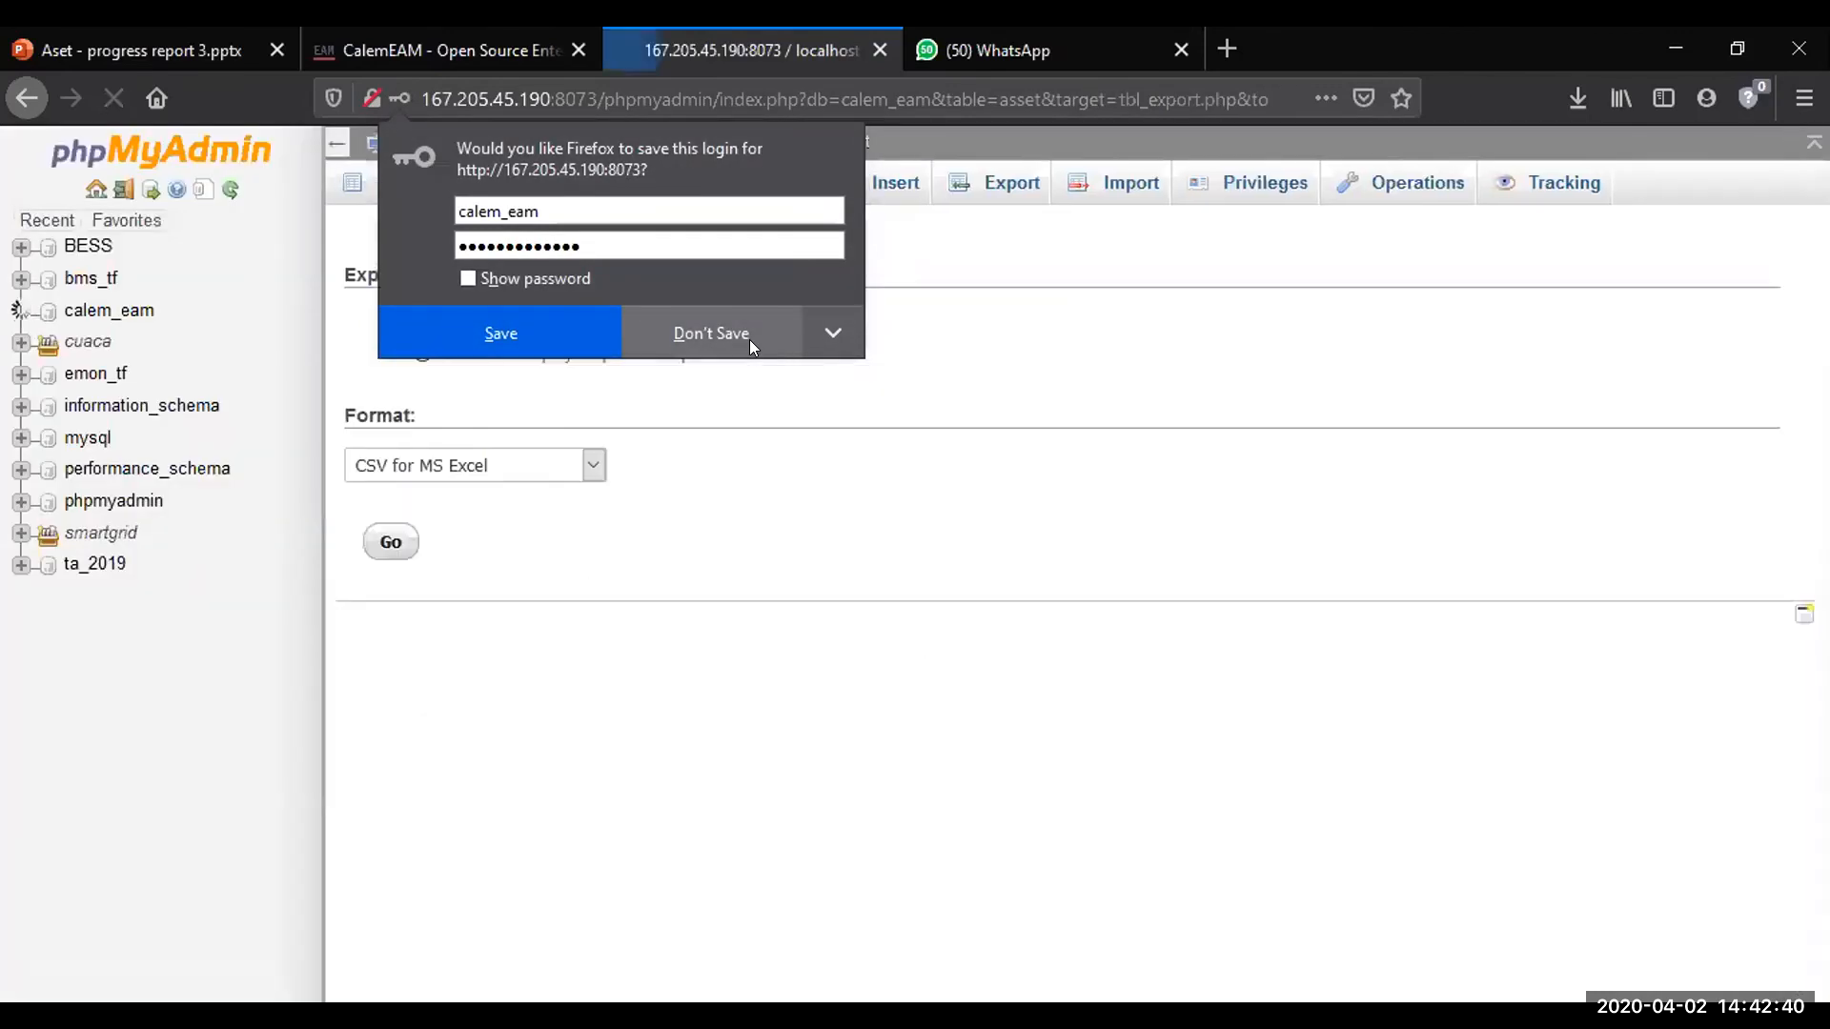
left_click(749, 339)
Open the asset table of the calem_eam database and look through its rows
left_click(127, 474)
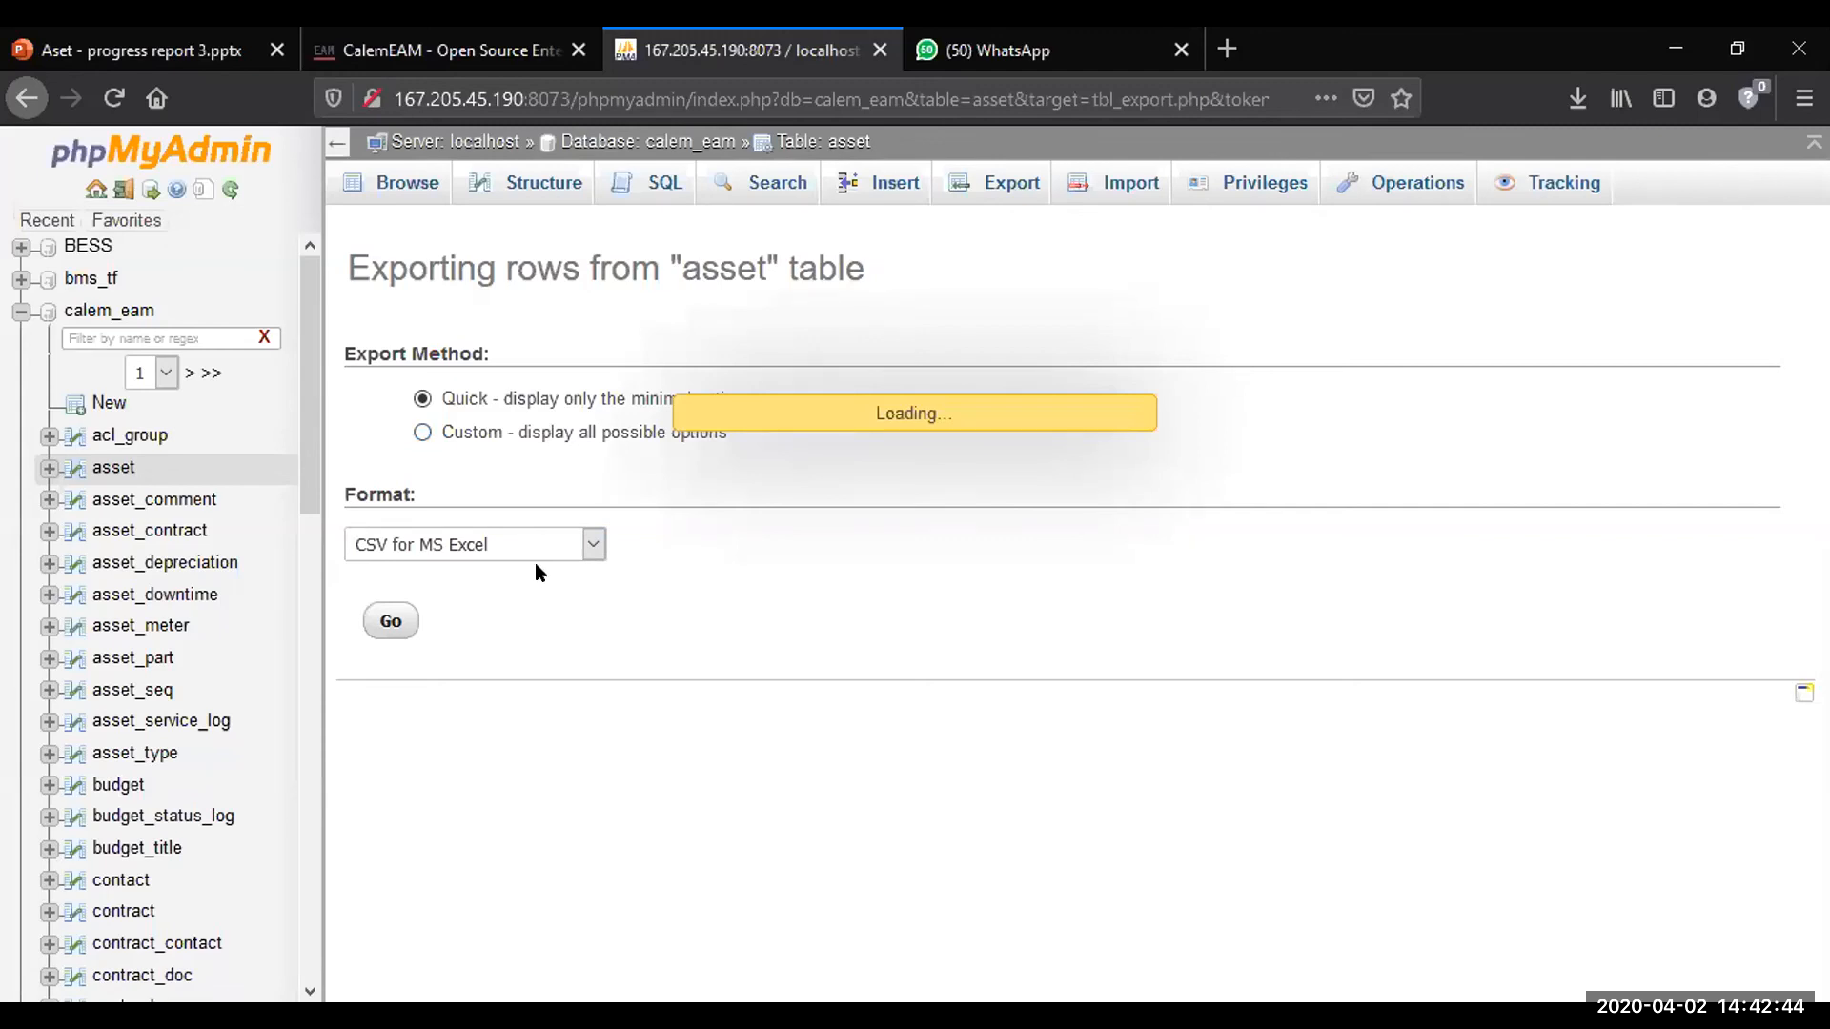
scroll(697, 652, "down", 5)
scroll(644, 594, "down", 5)
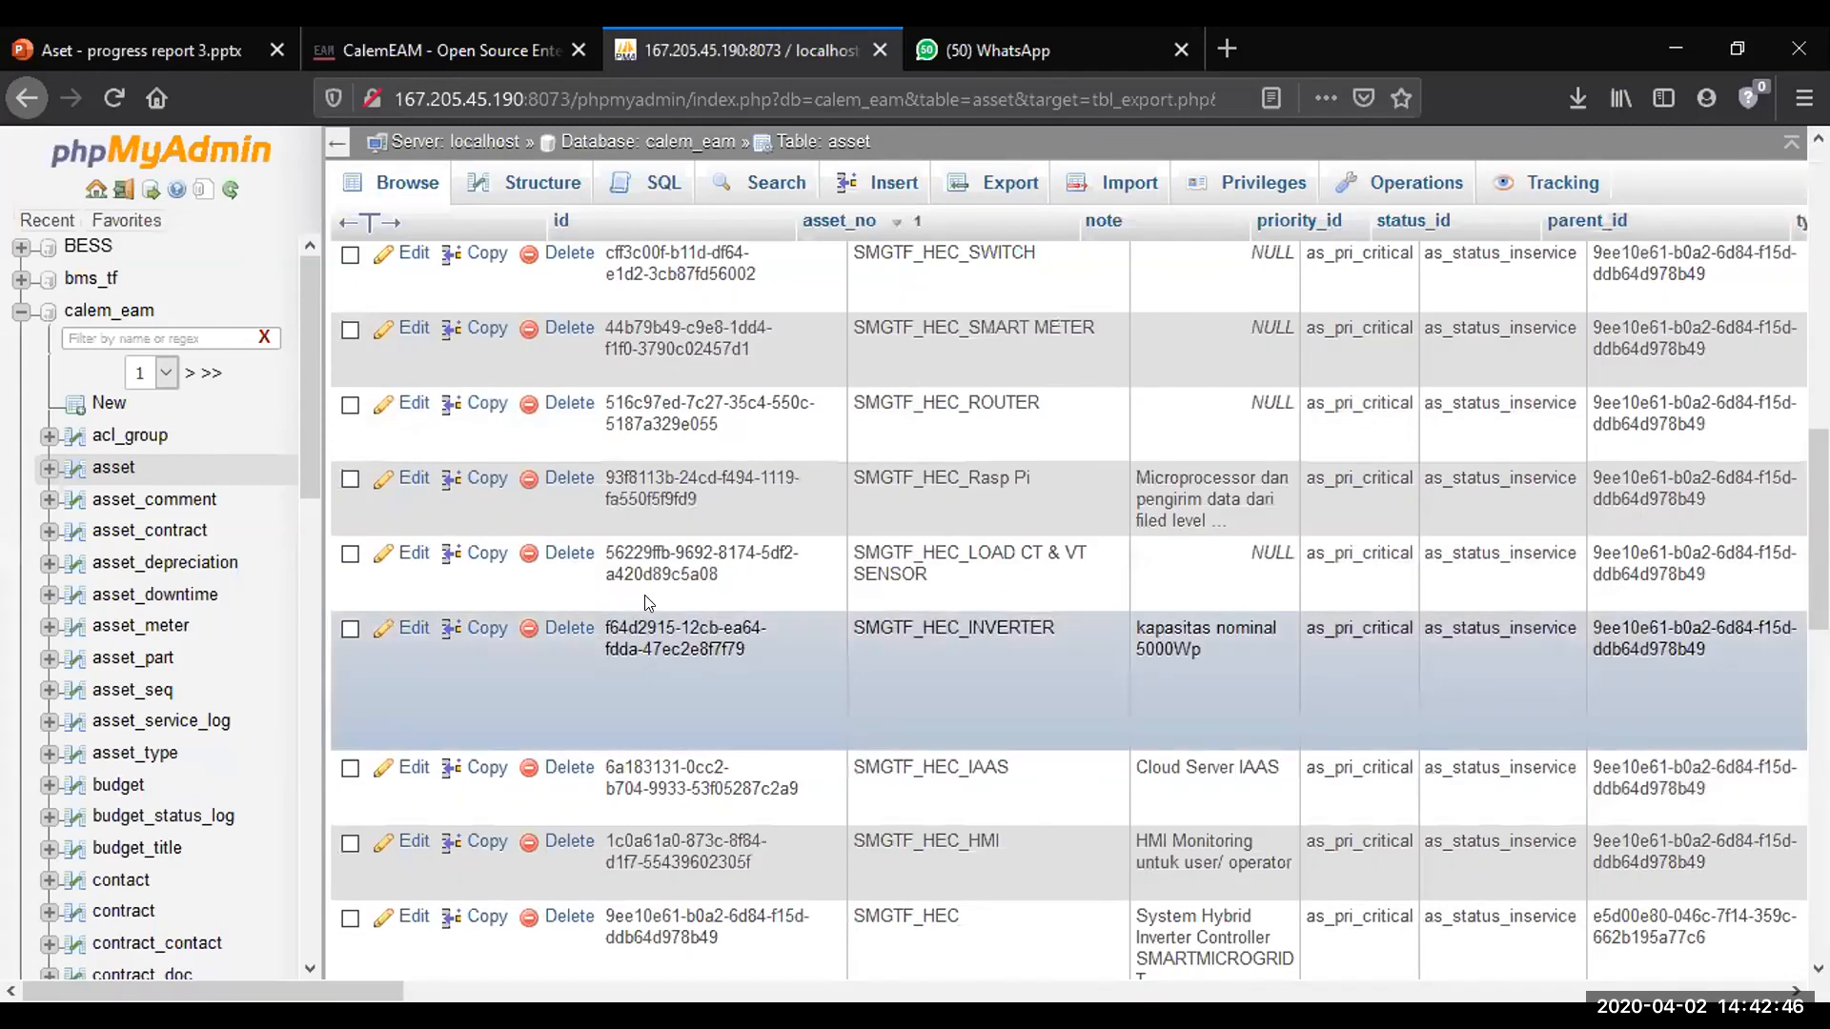
scroll(644, 595, "up", 10)
Check the first three rows of the asset table, extending the selection to all rows on the page
left_click(346, 351)
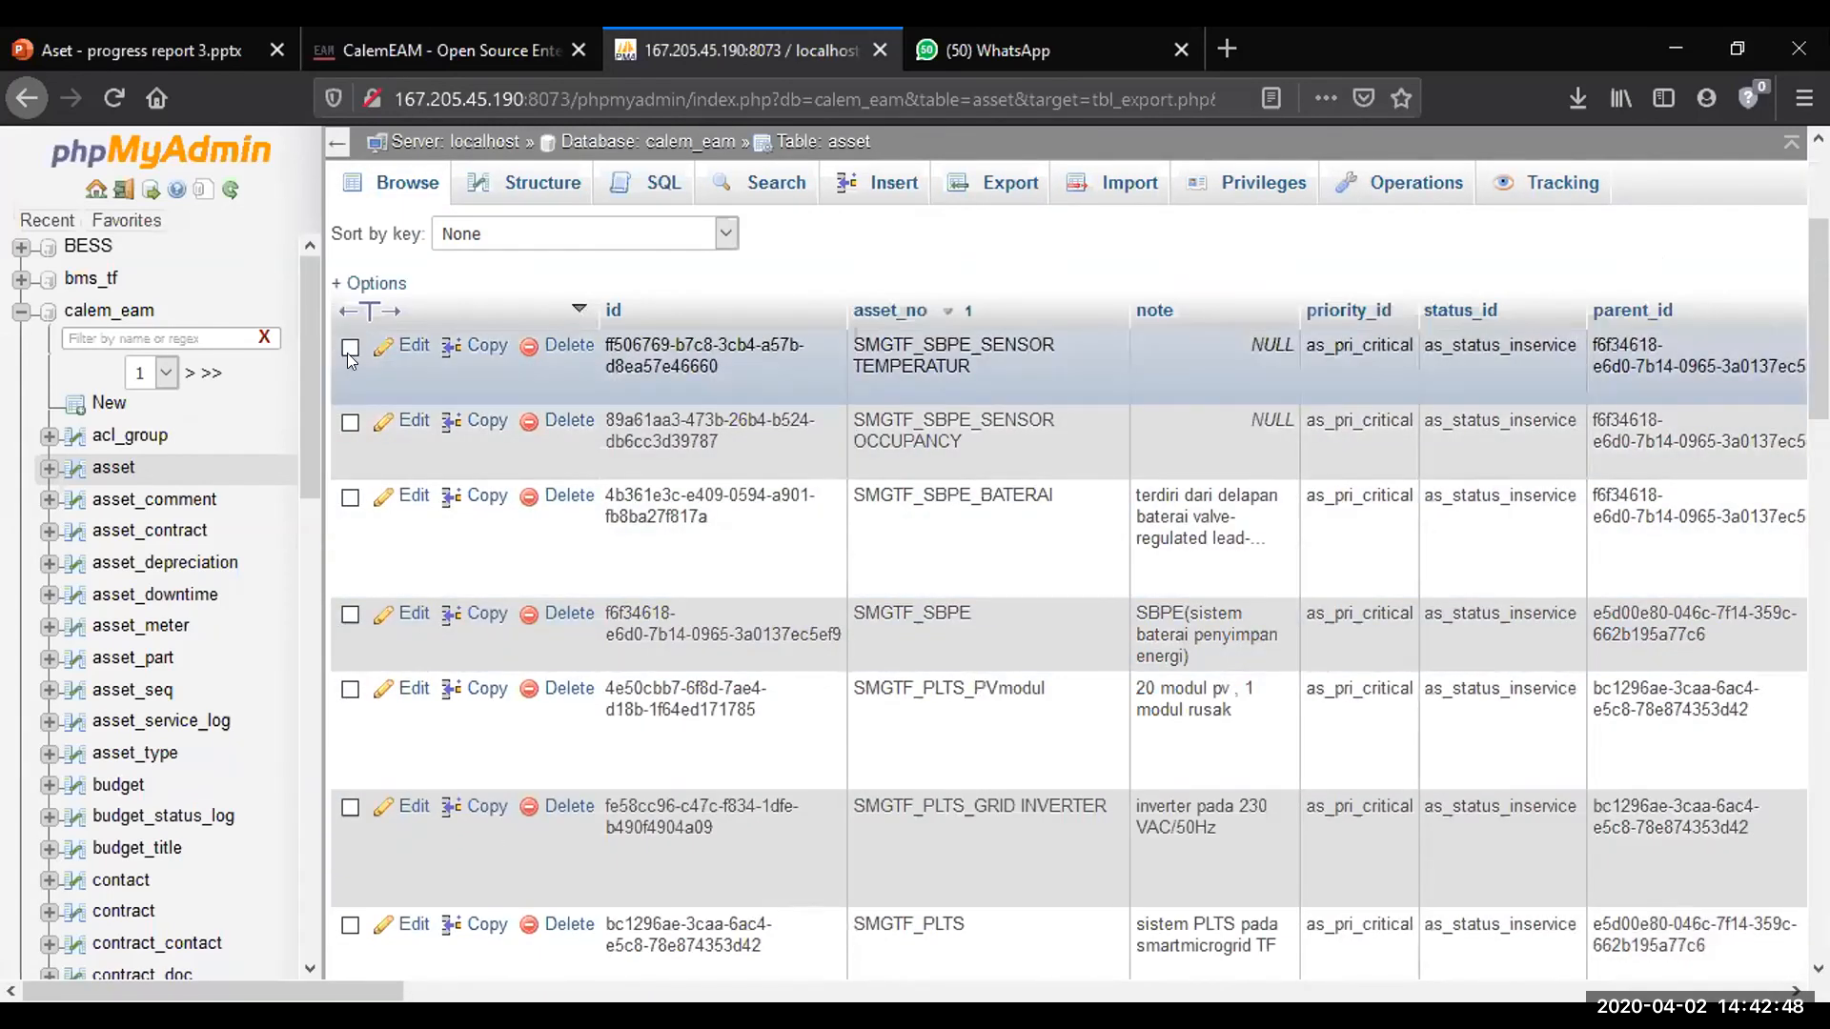
left_click(350, 424)
left_click(348, 497)
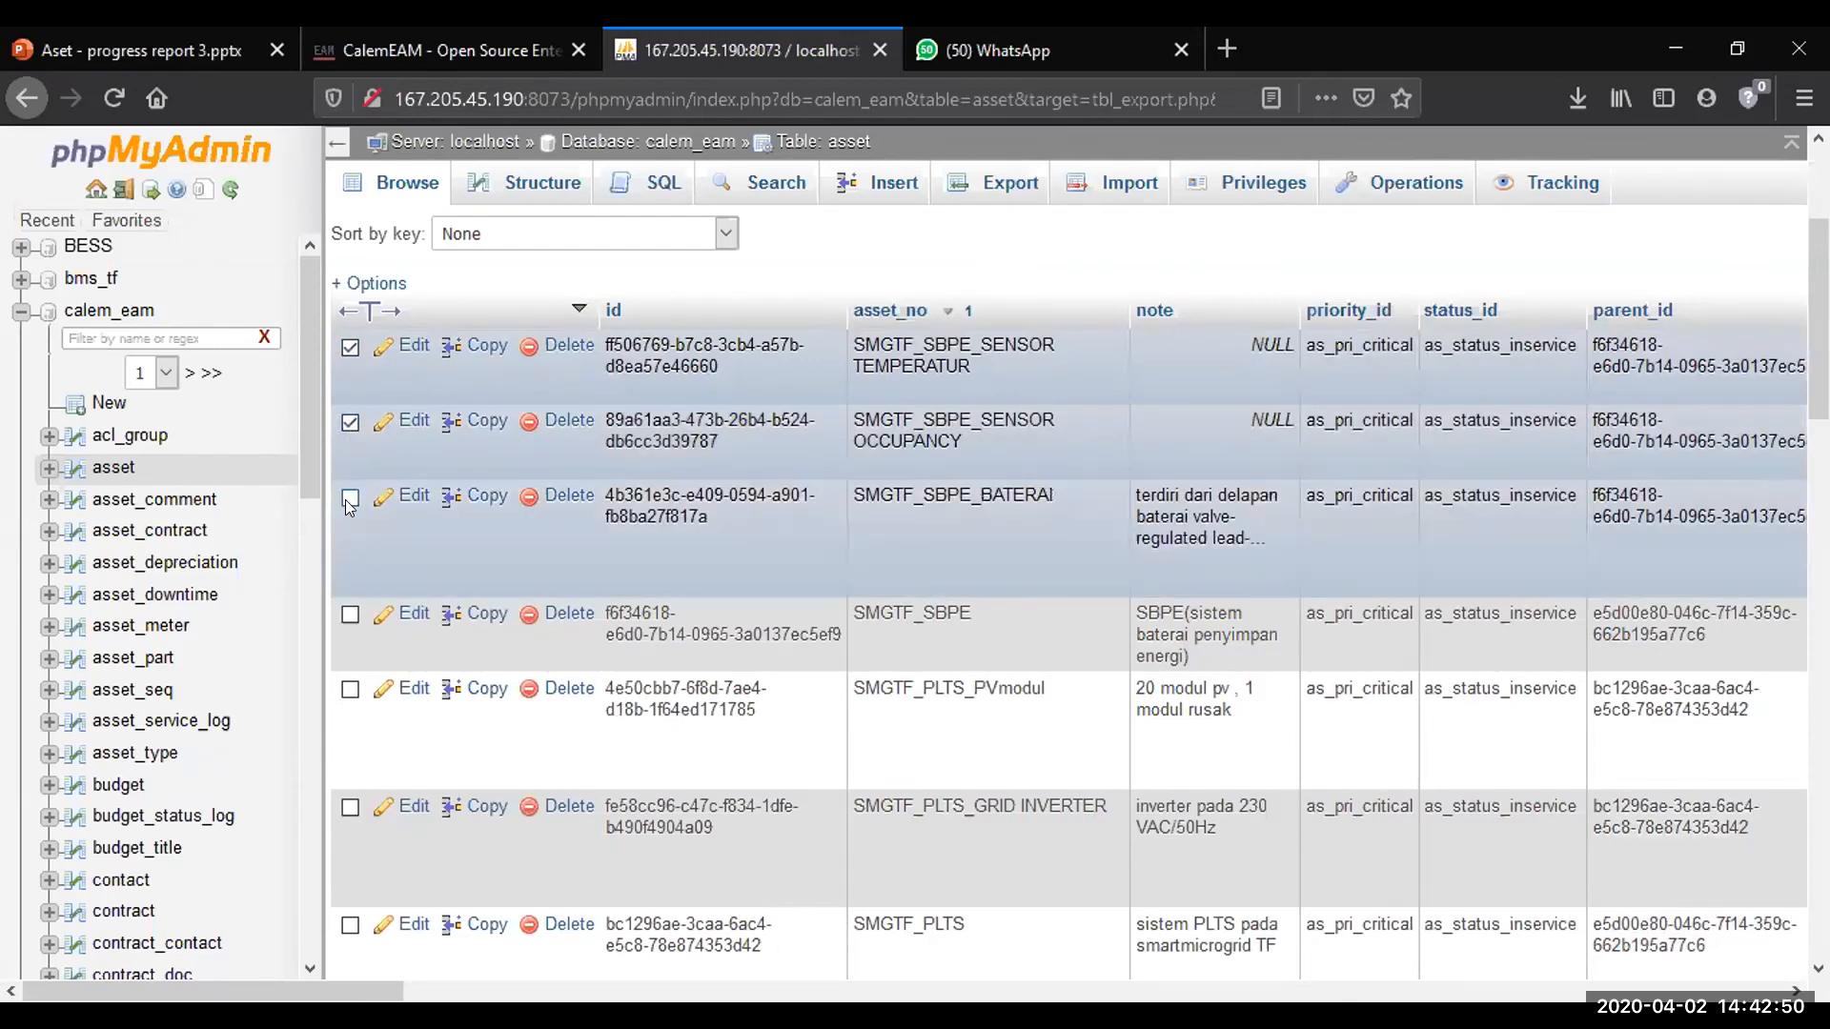
scroll(725, 554, "down", 15)
scroll(732, 562, "down", 3)
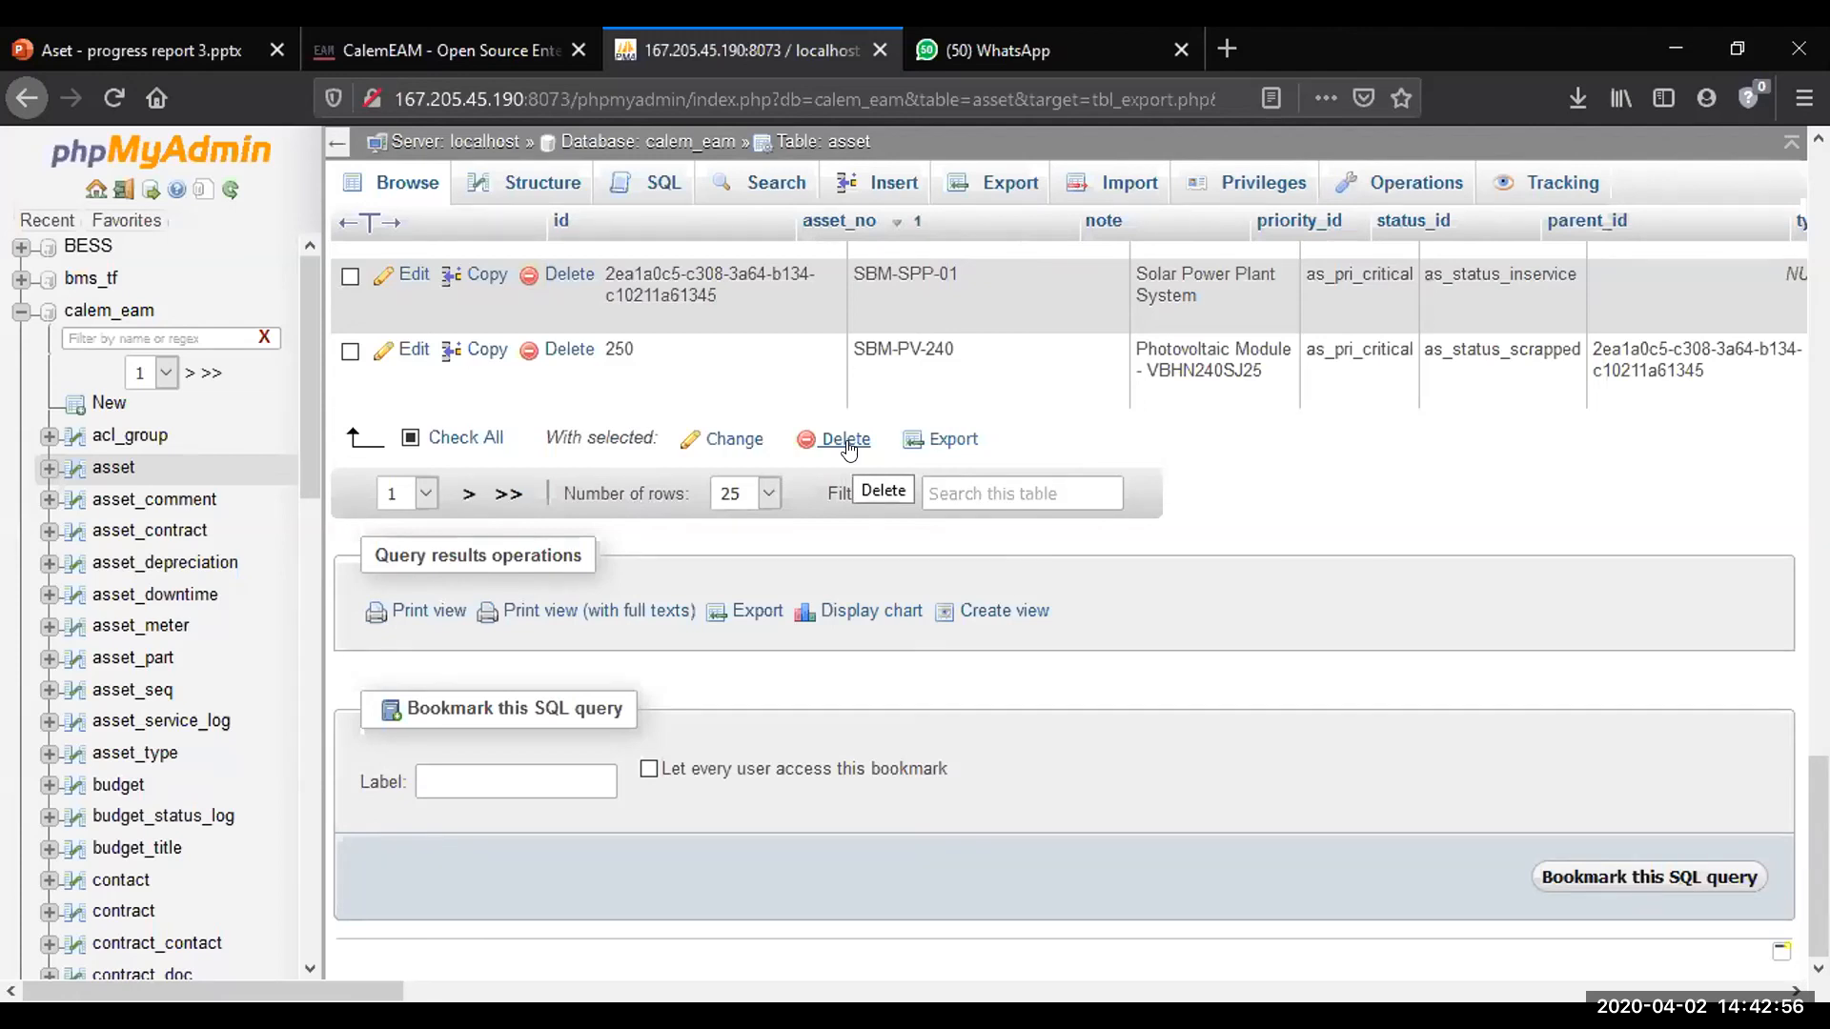
left_click(410, 439)
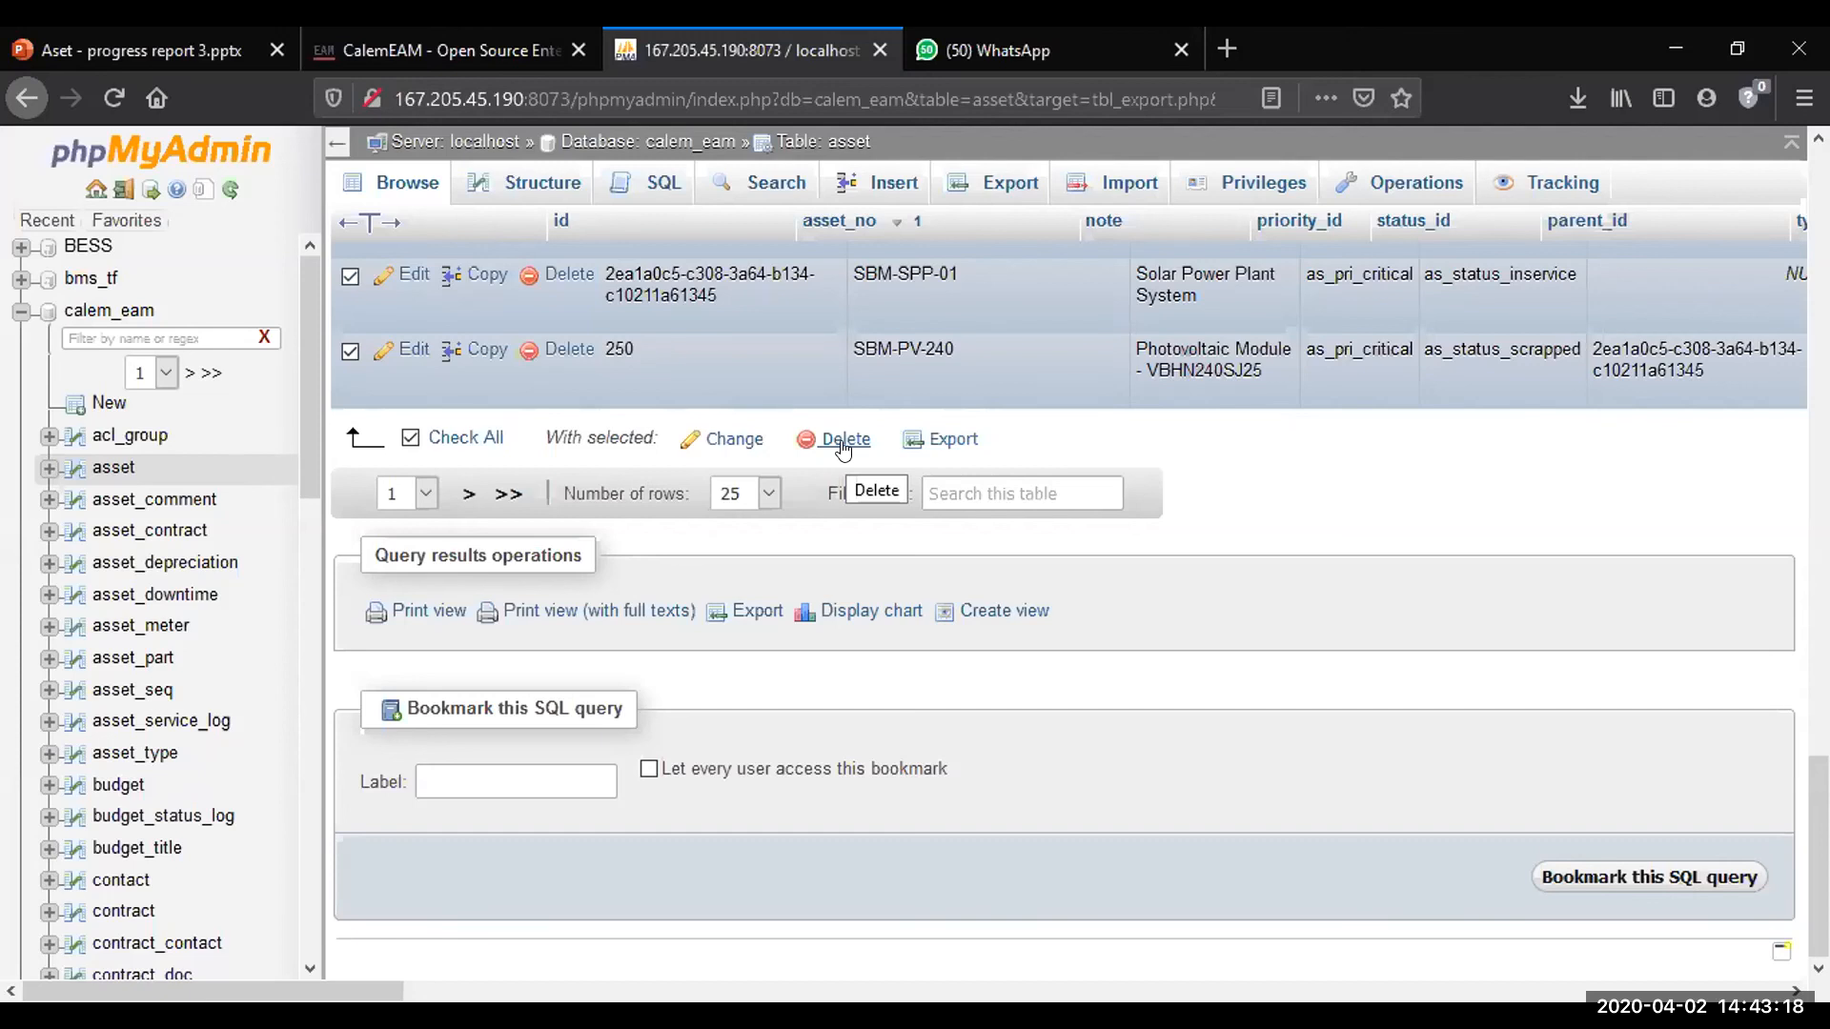
Review the selected asset rows and clear the selection of all rows on the page
scroll(1312, 704, "up", 4)
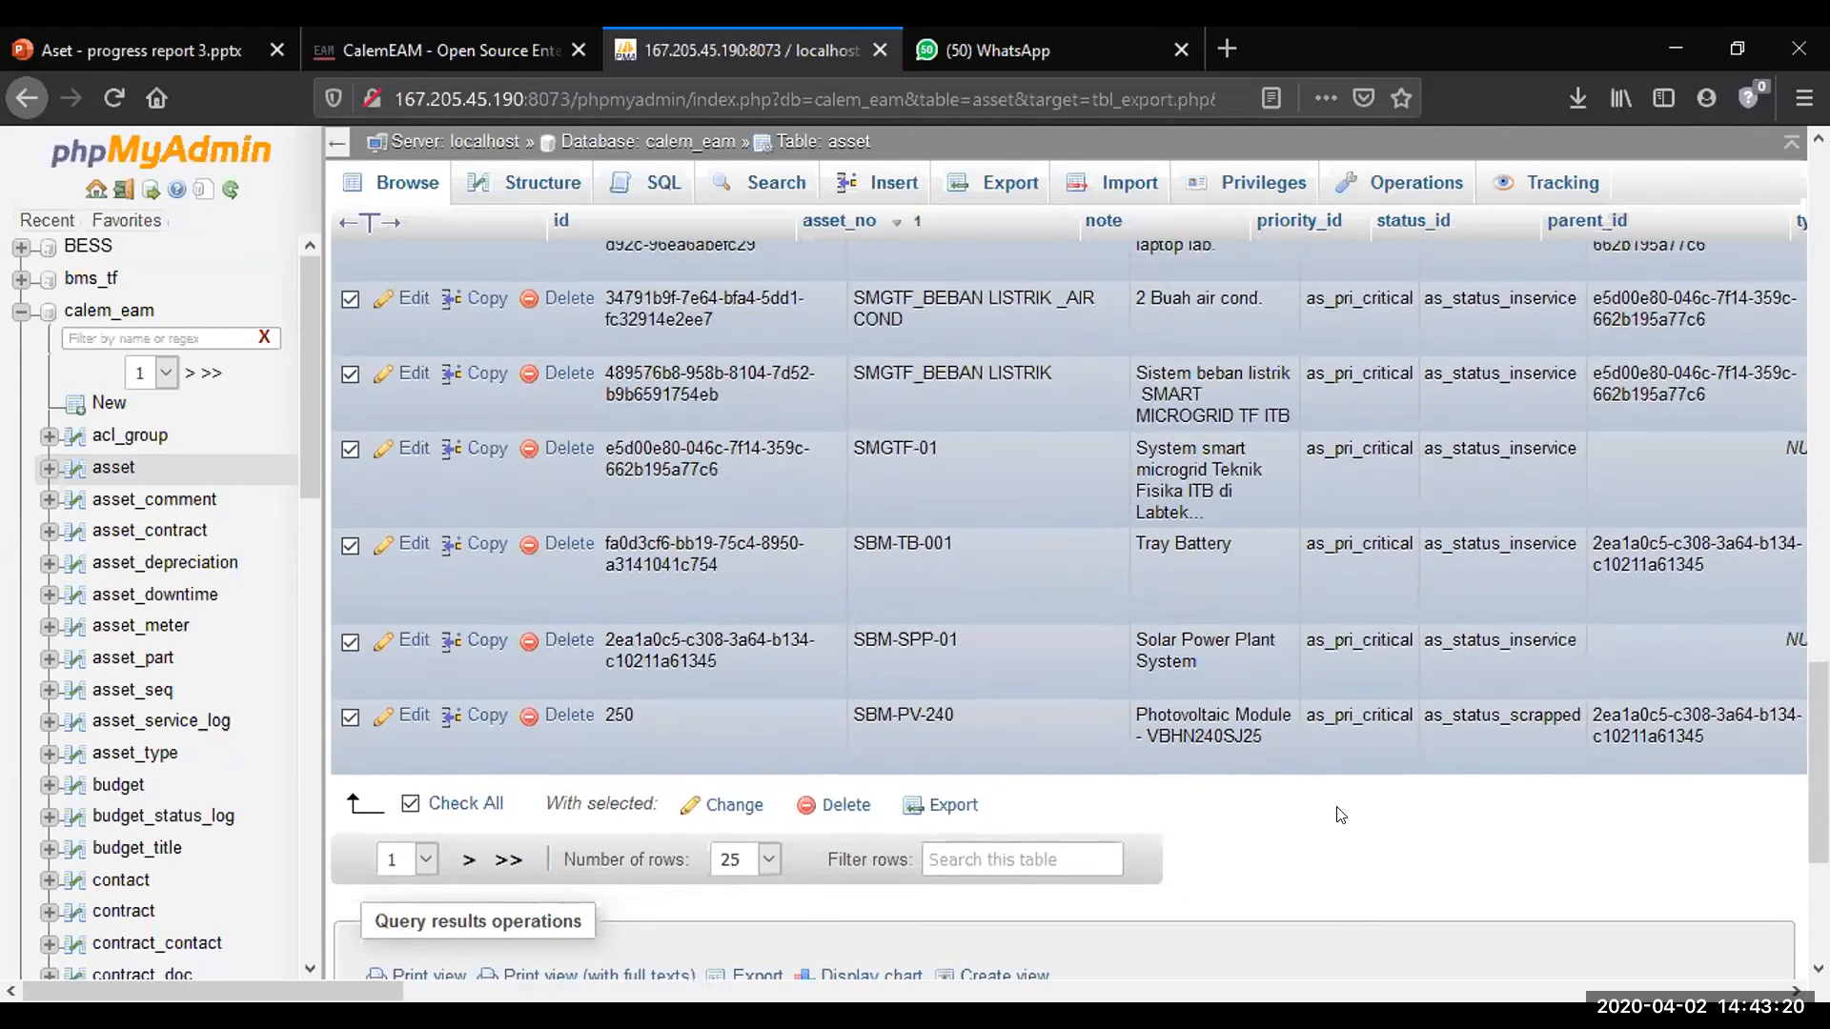
scroll(1336, 807, "up", 1)
scroll(859, 736, "down", 1)
scroll(872, 741, "up", 15)
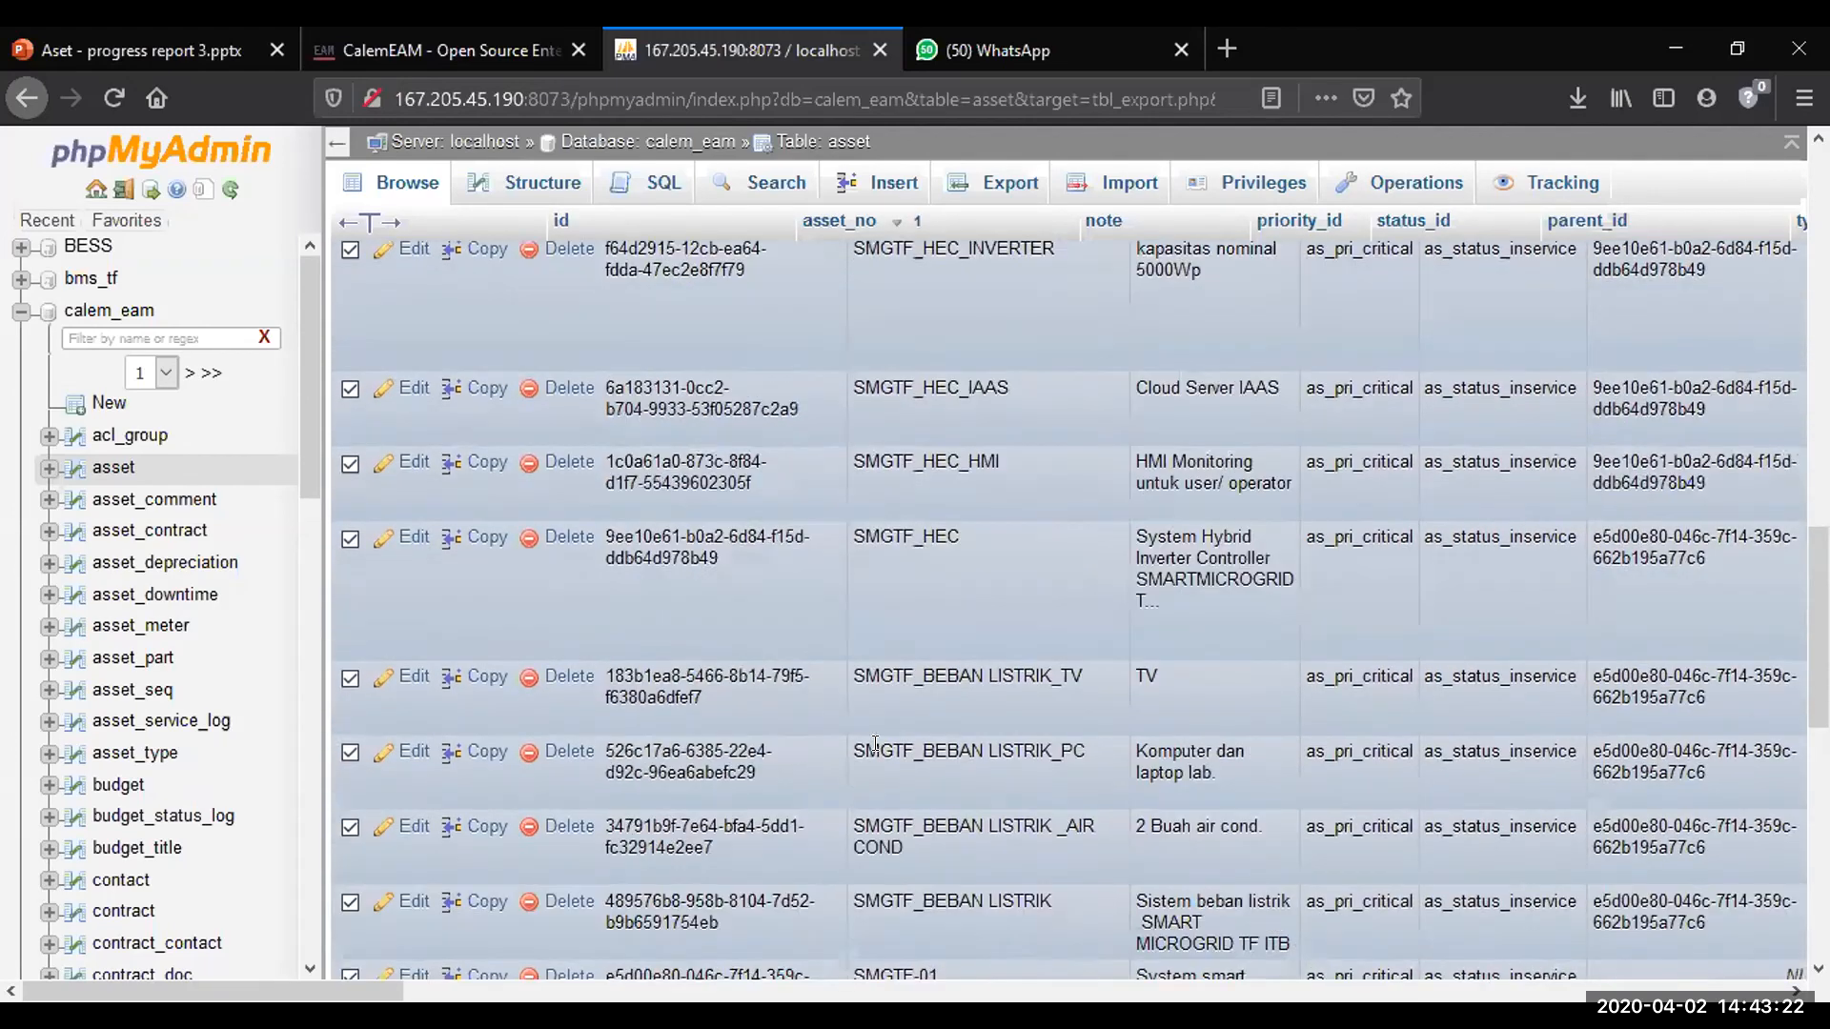
scroll(865, 741, "up", 4)
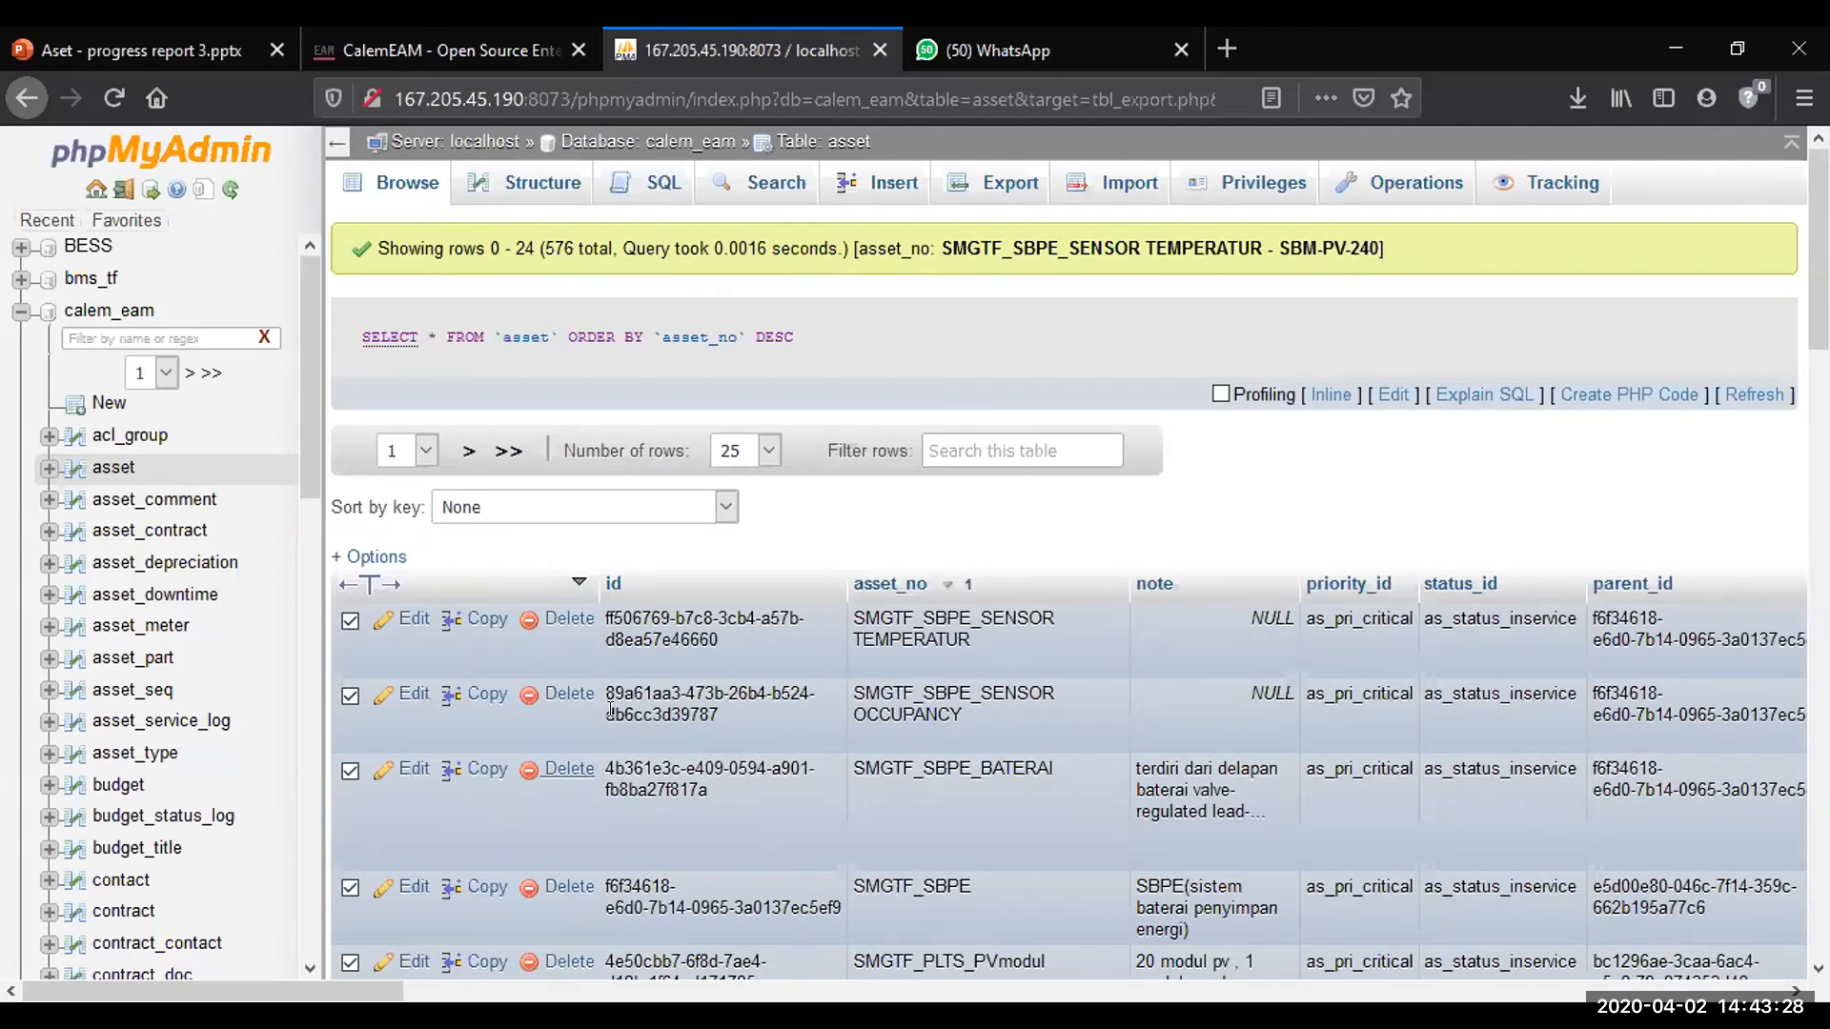
scroll(673, 641, "down", 5)
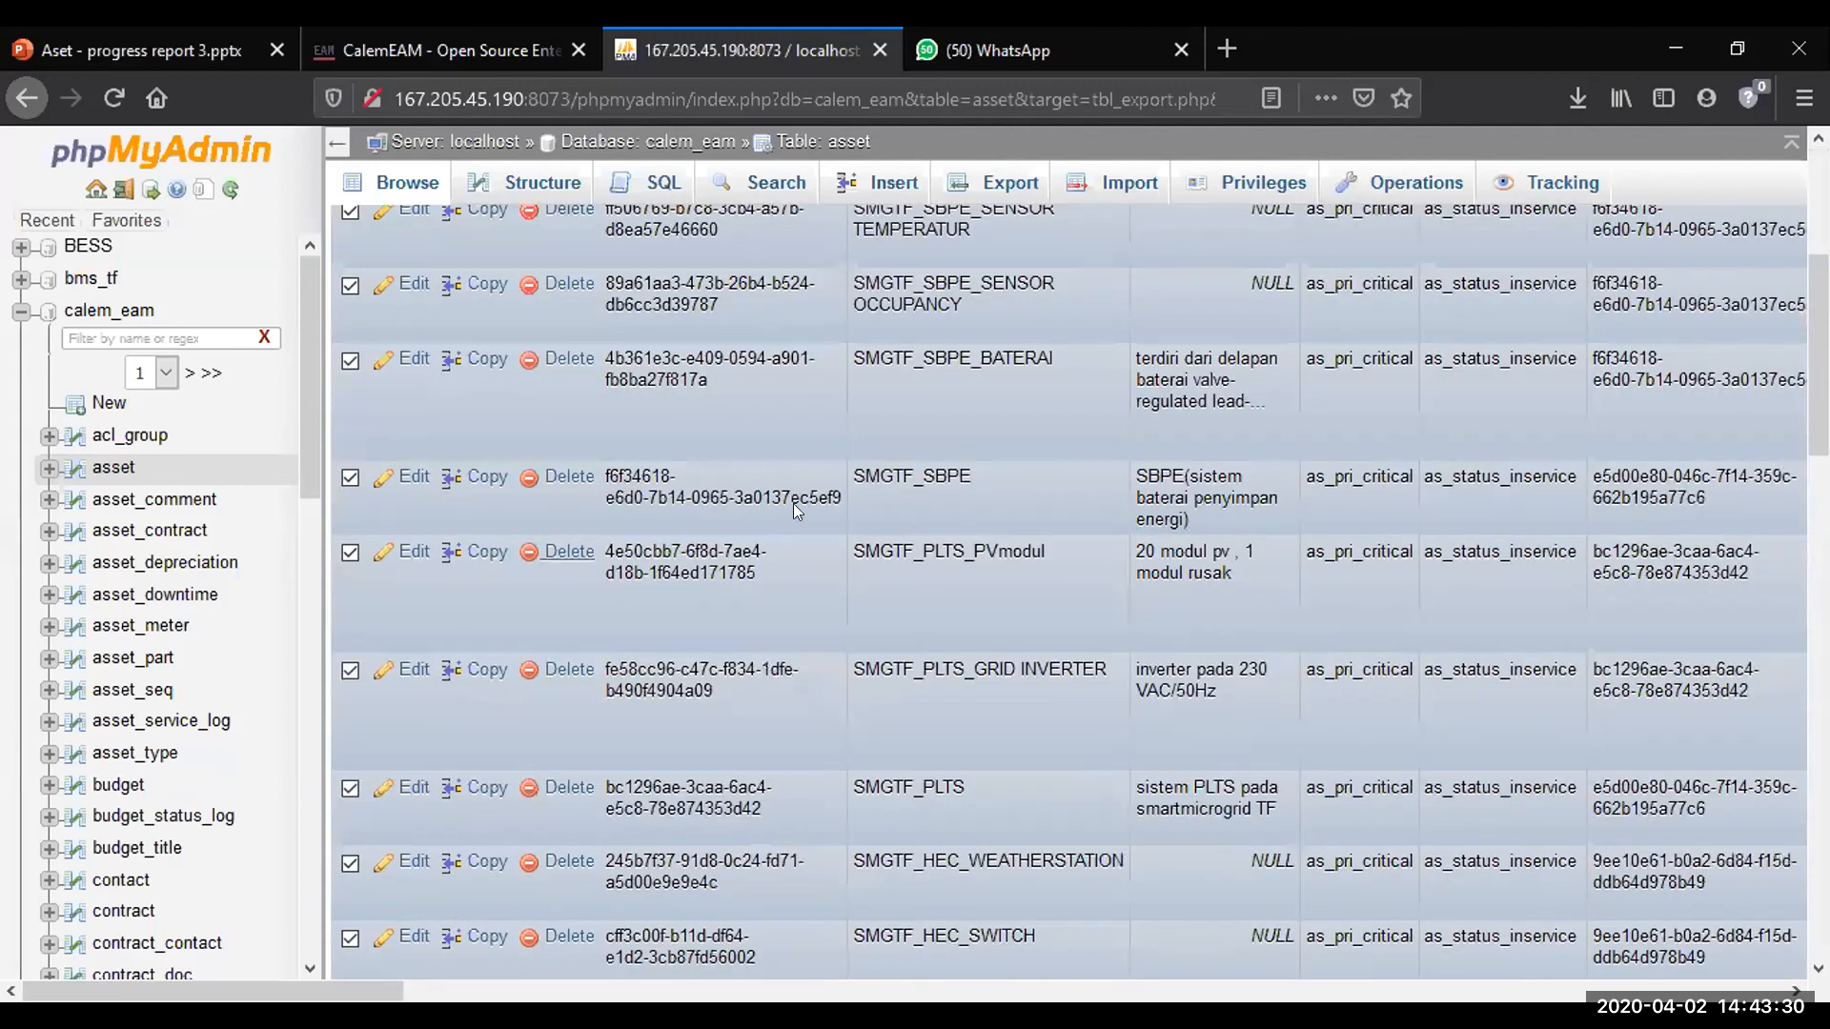
scroll(776, 680, "down", 15)
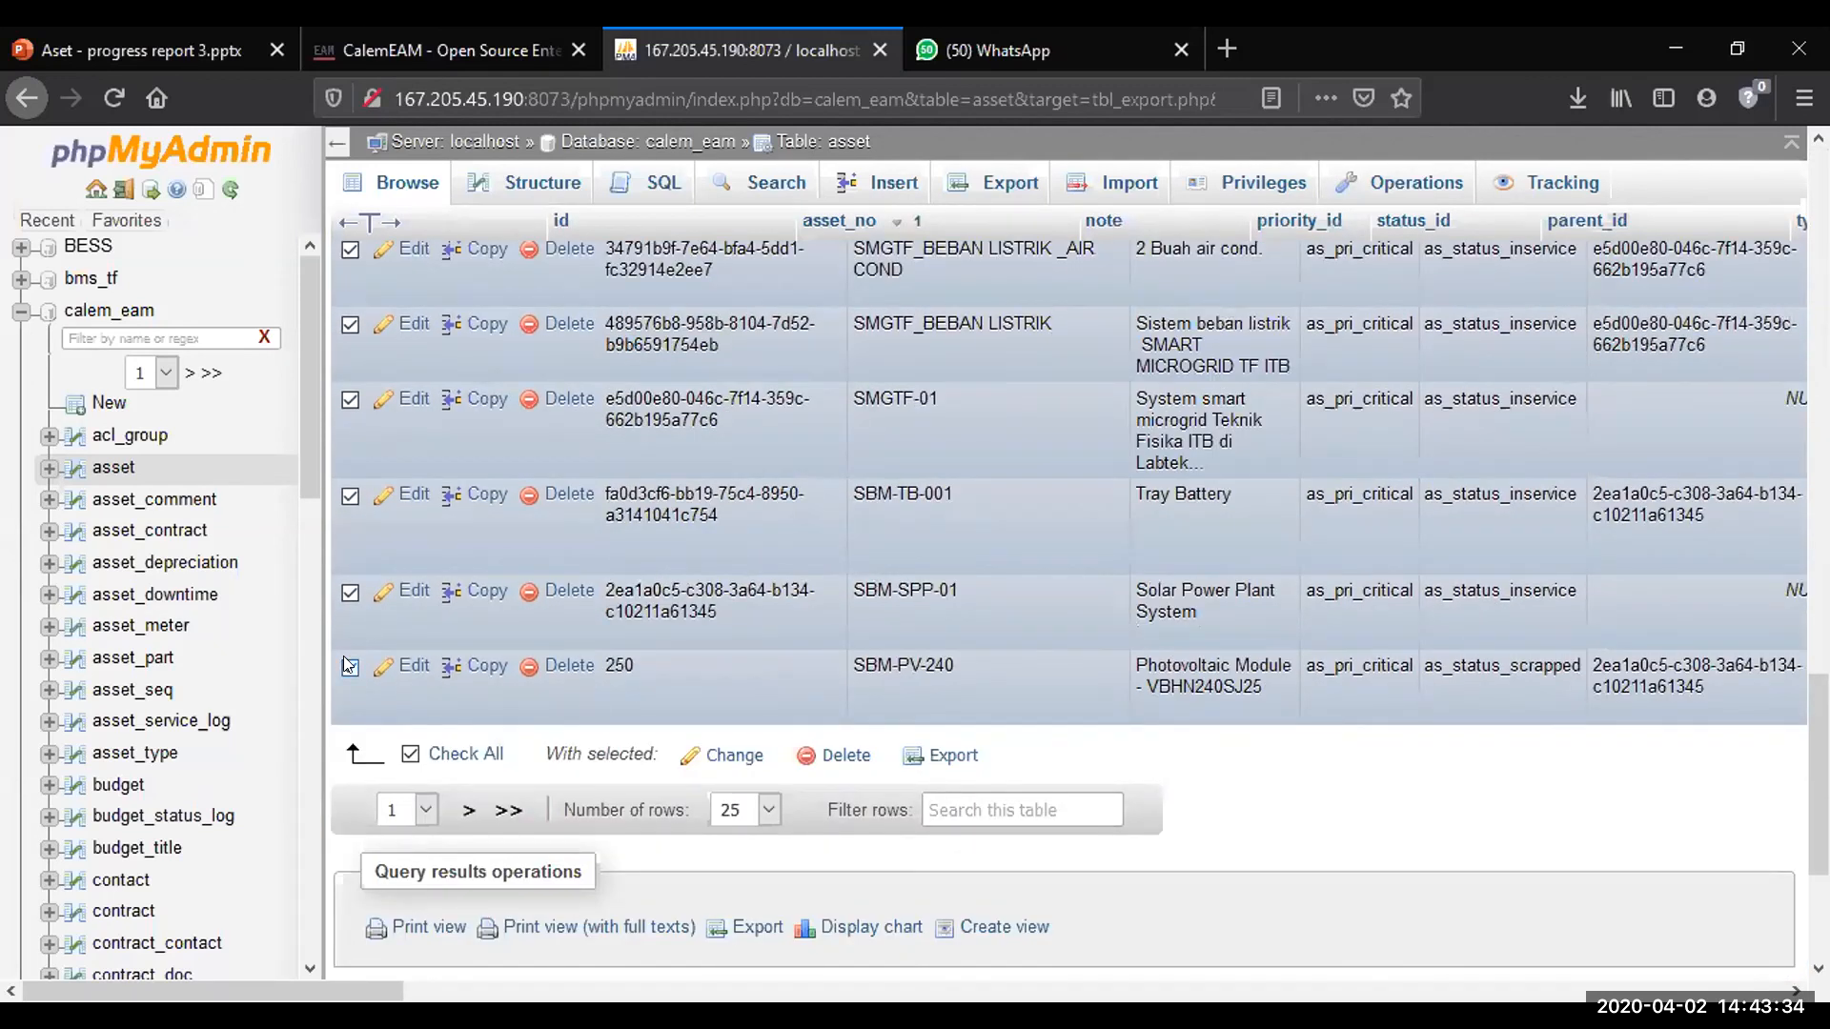
left_click(349, 666)
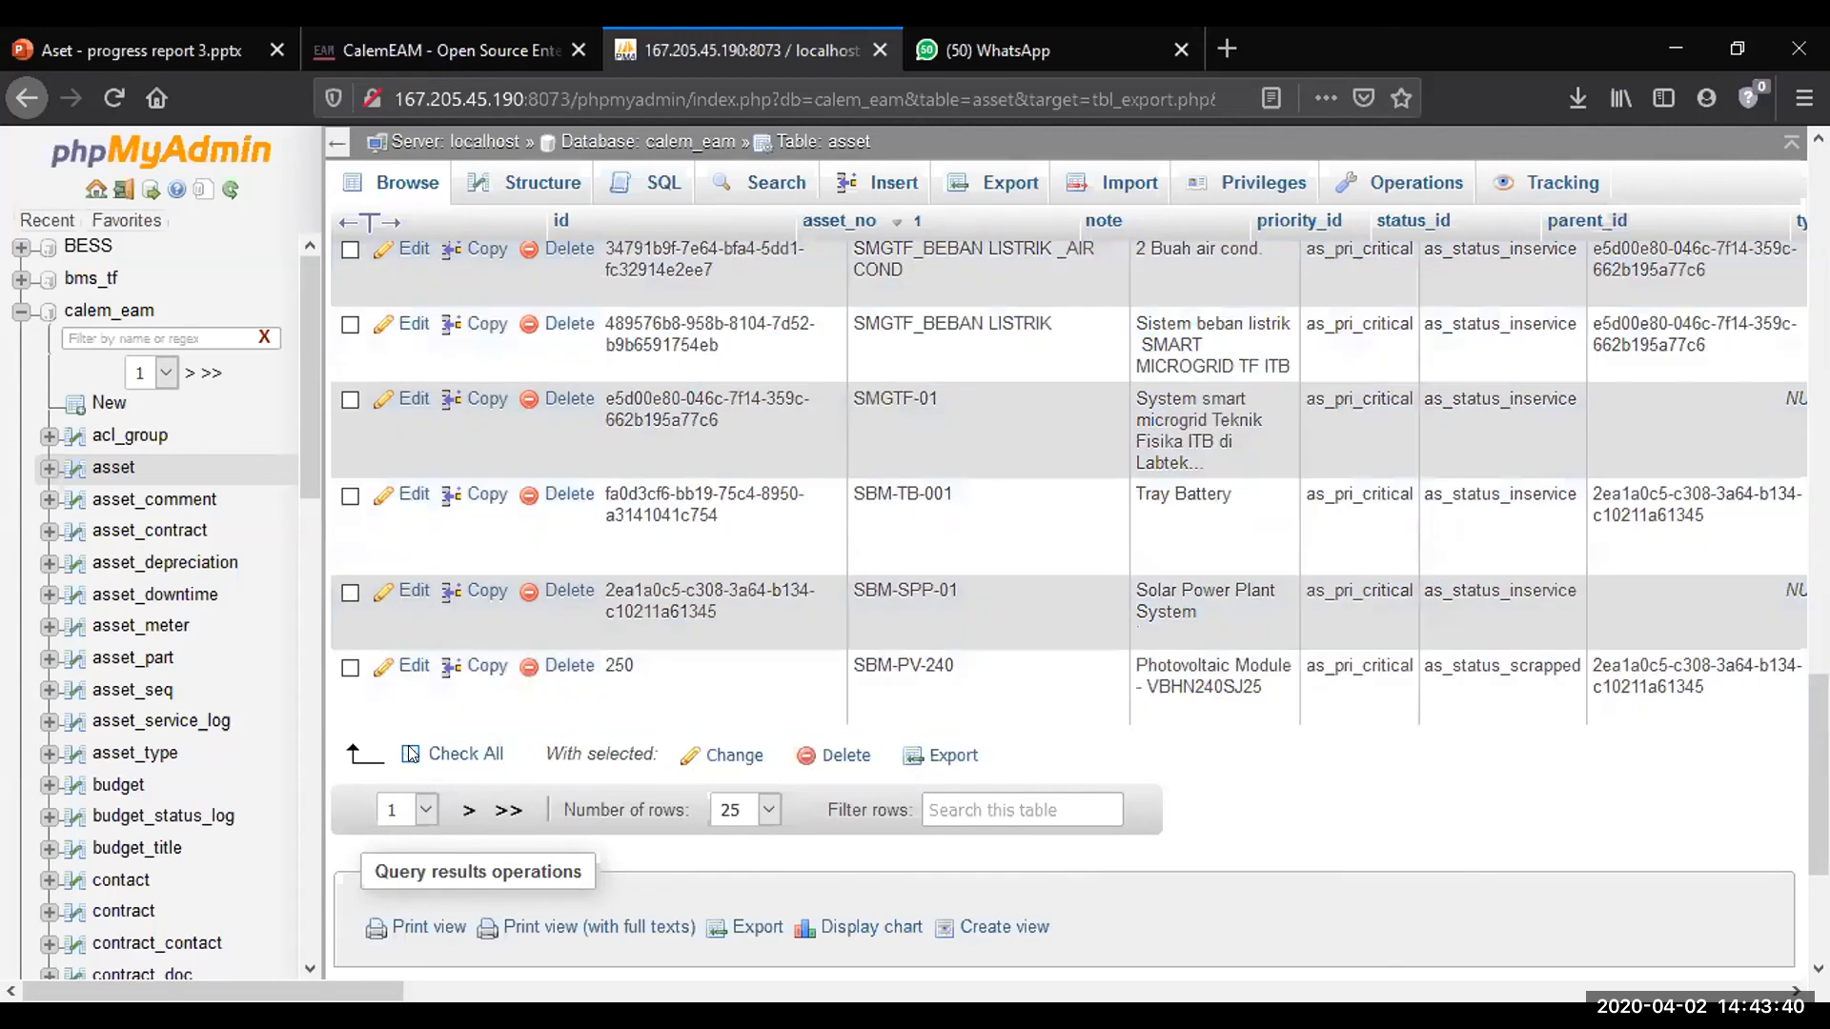
left_click(410, 753)
Switch to the Aset - progress report 3 presentation, leave the slide show and go to slide 51
left_click(913, 150)
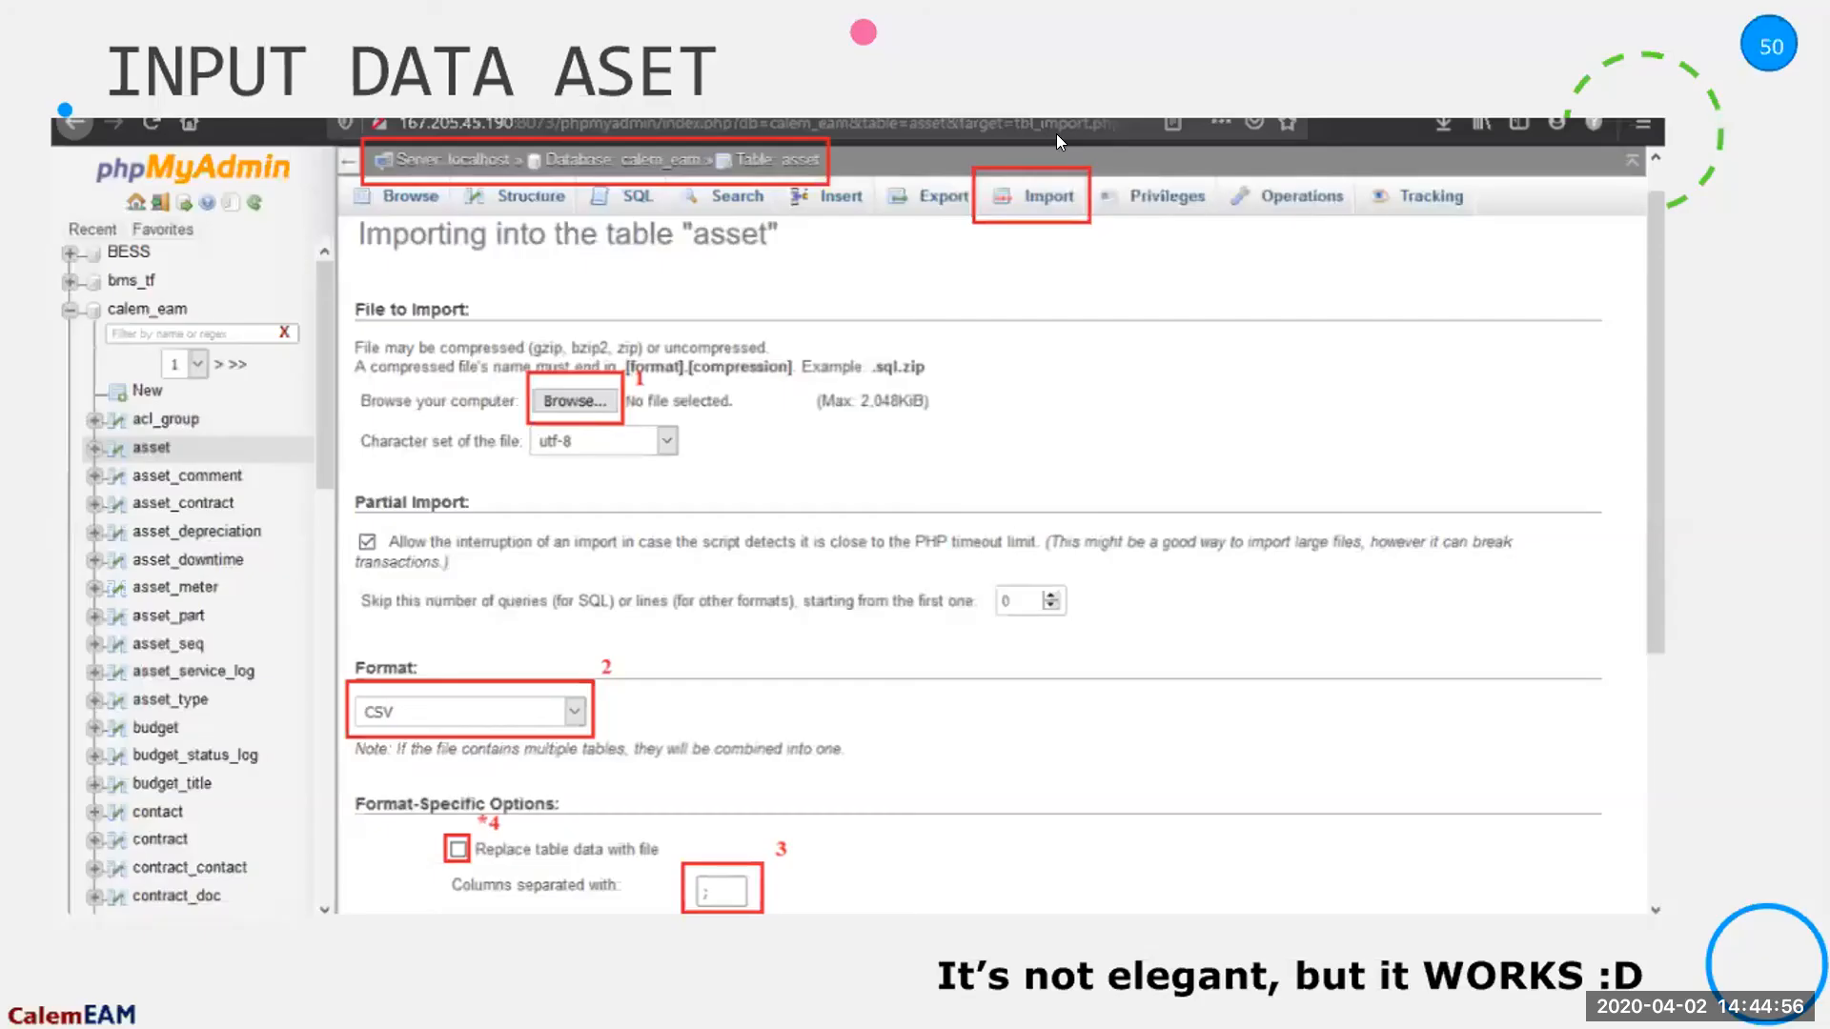
key("Escape")
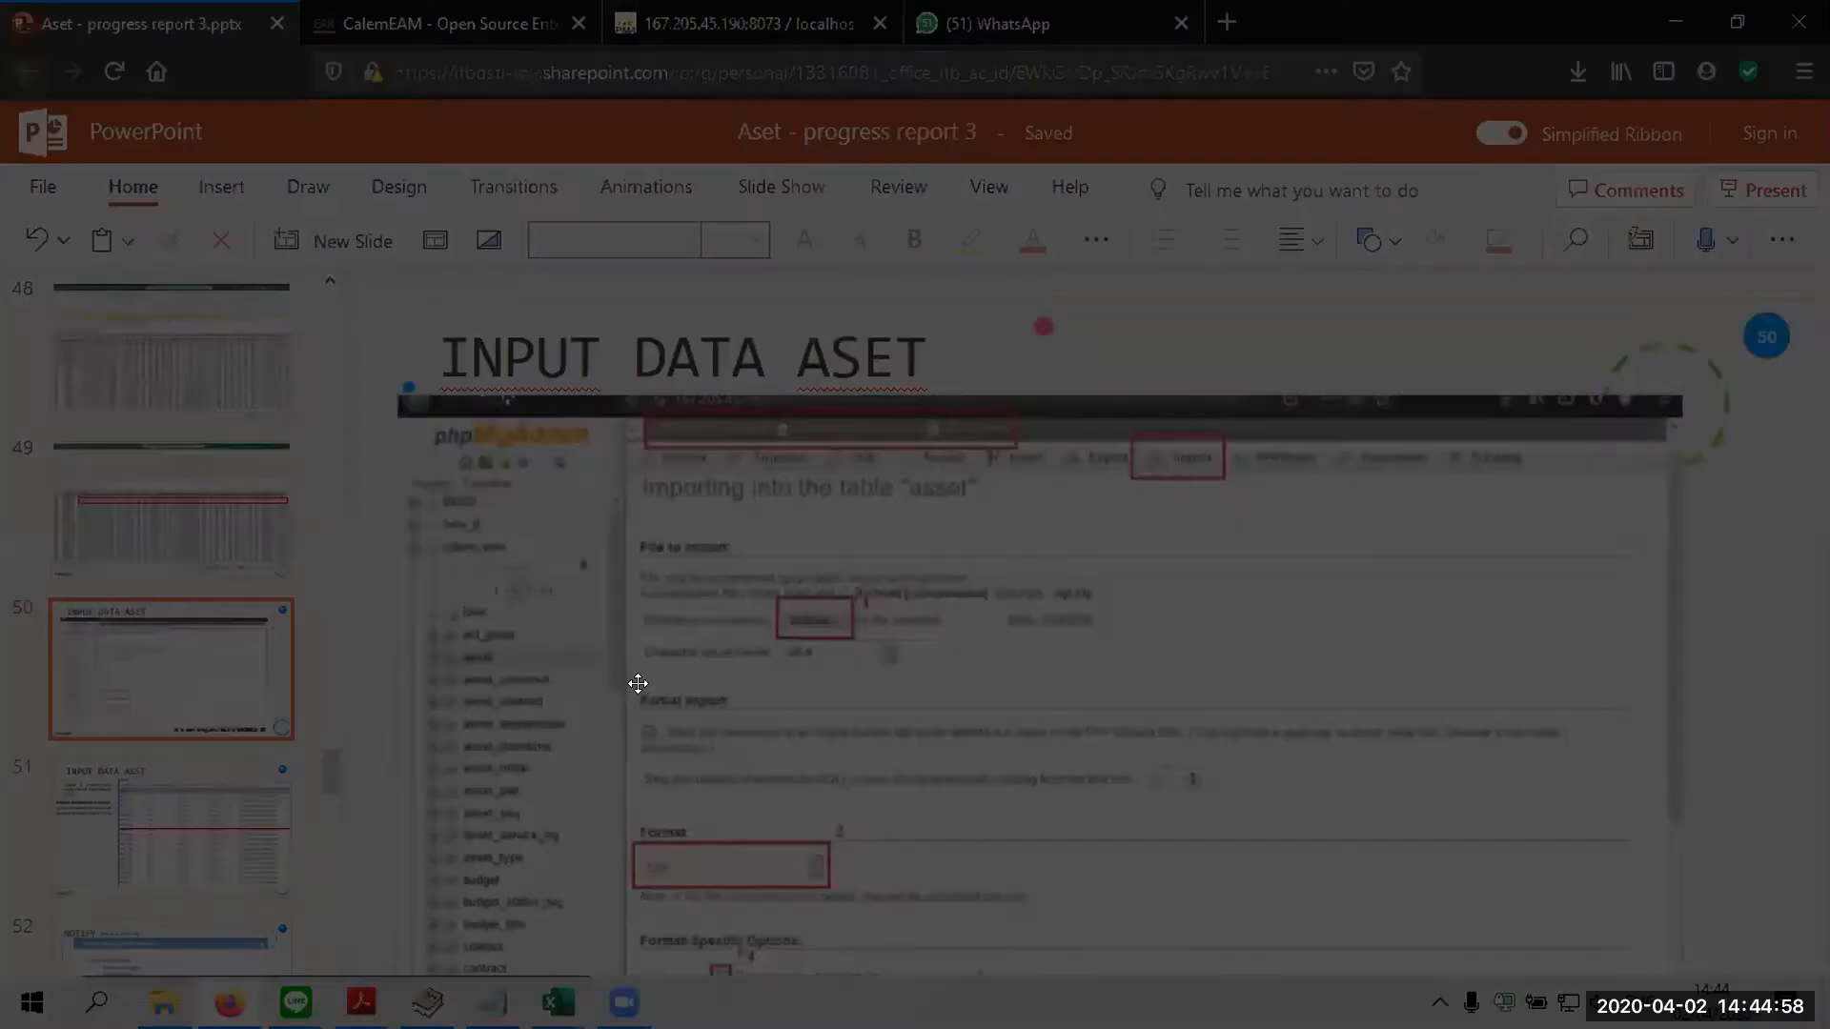
key("Page_Down")
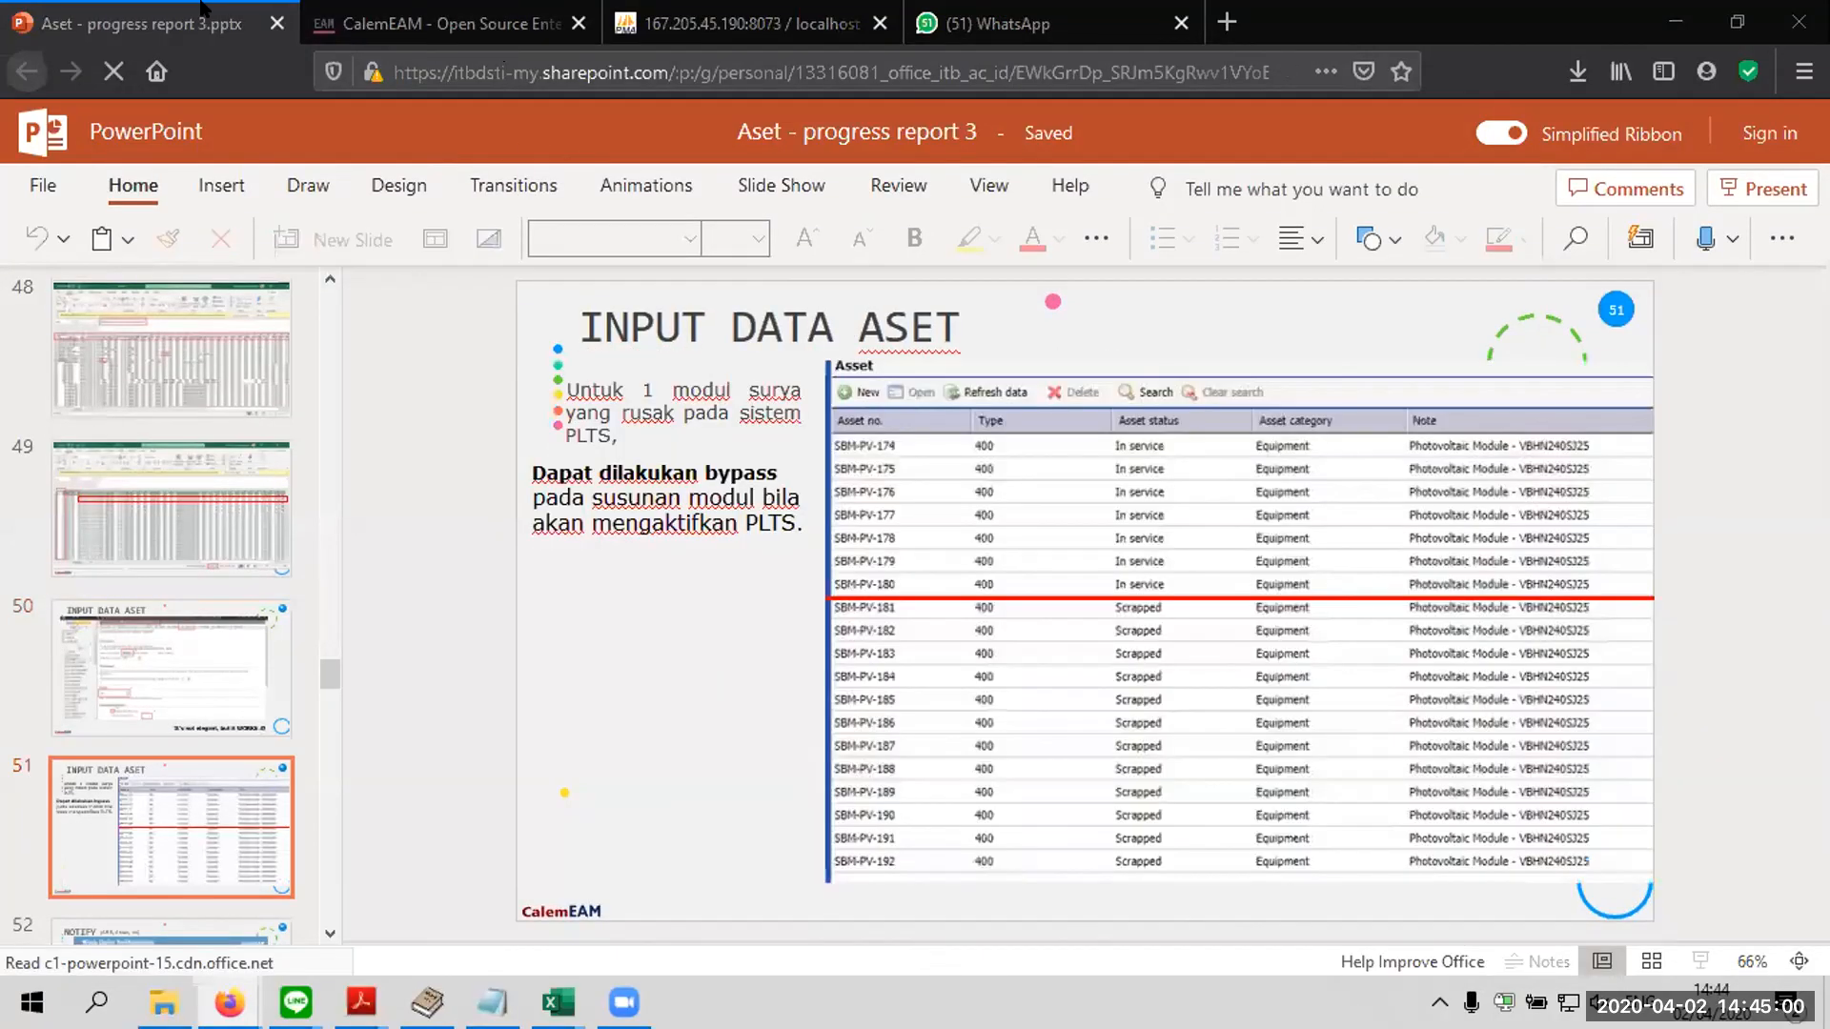
Switch to the CalemEAM blog window and read the Data Upload Part 2: Asset and Location article down to Step 5. Asset
key("alt+Tab")
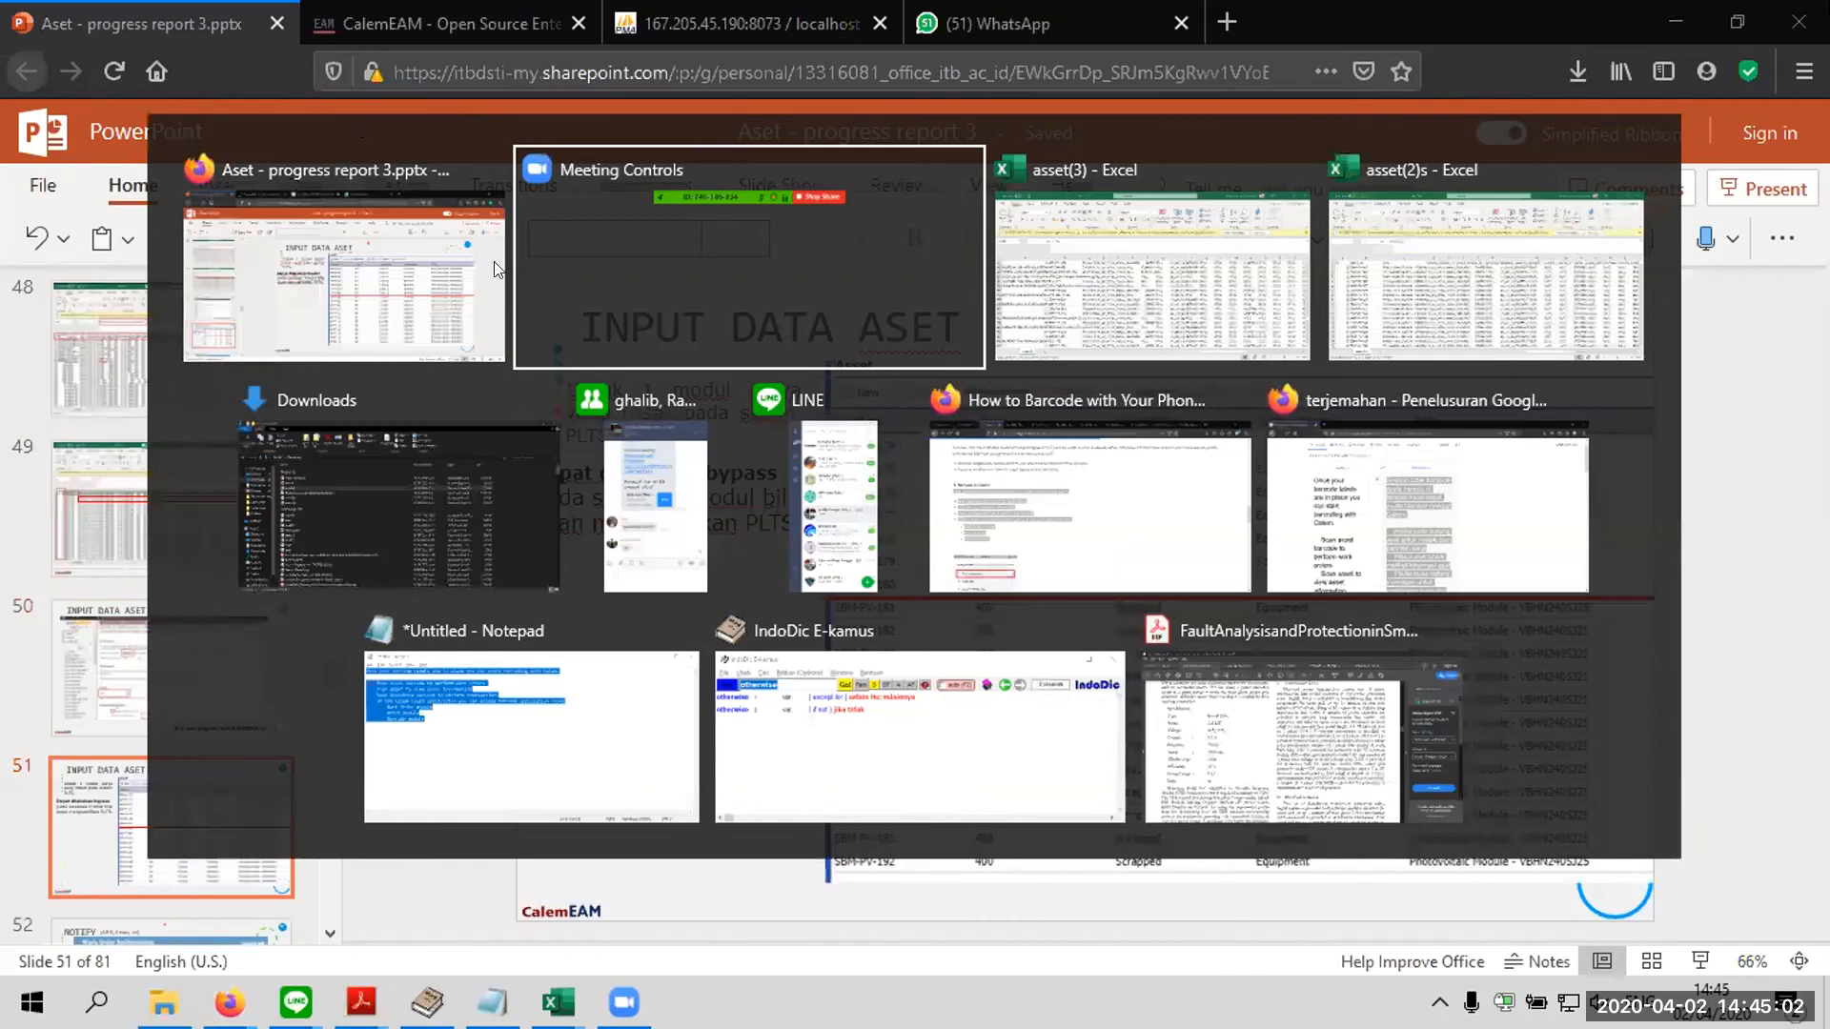
left_click(1044, 548)
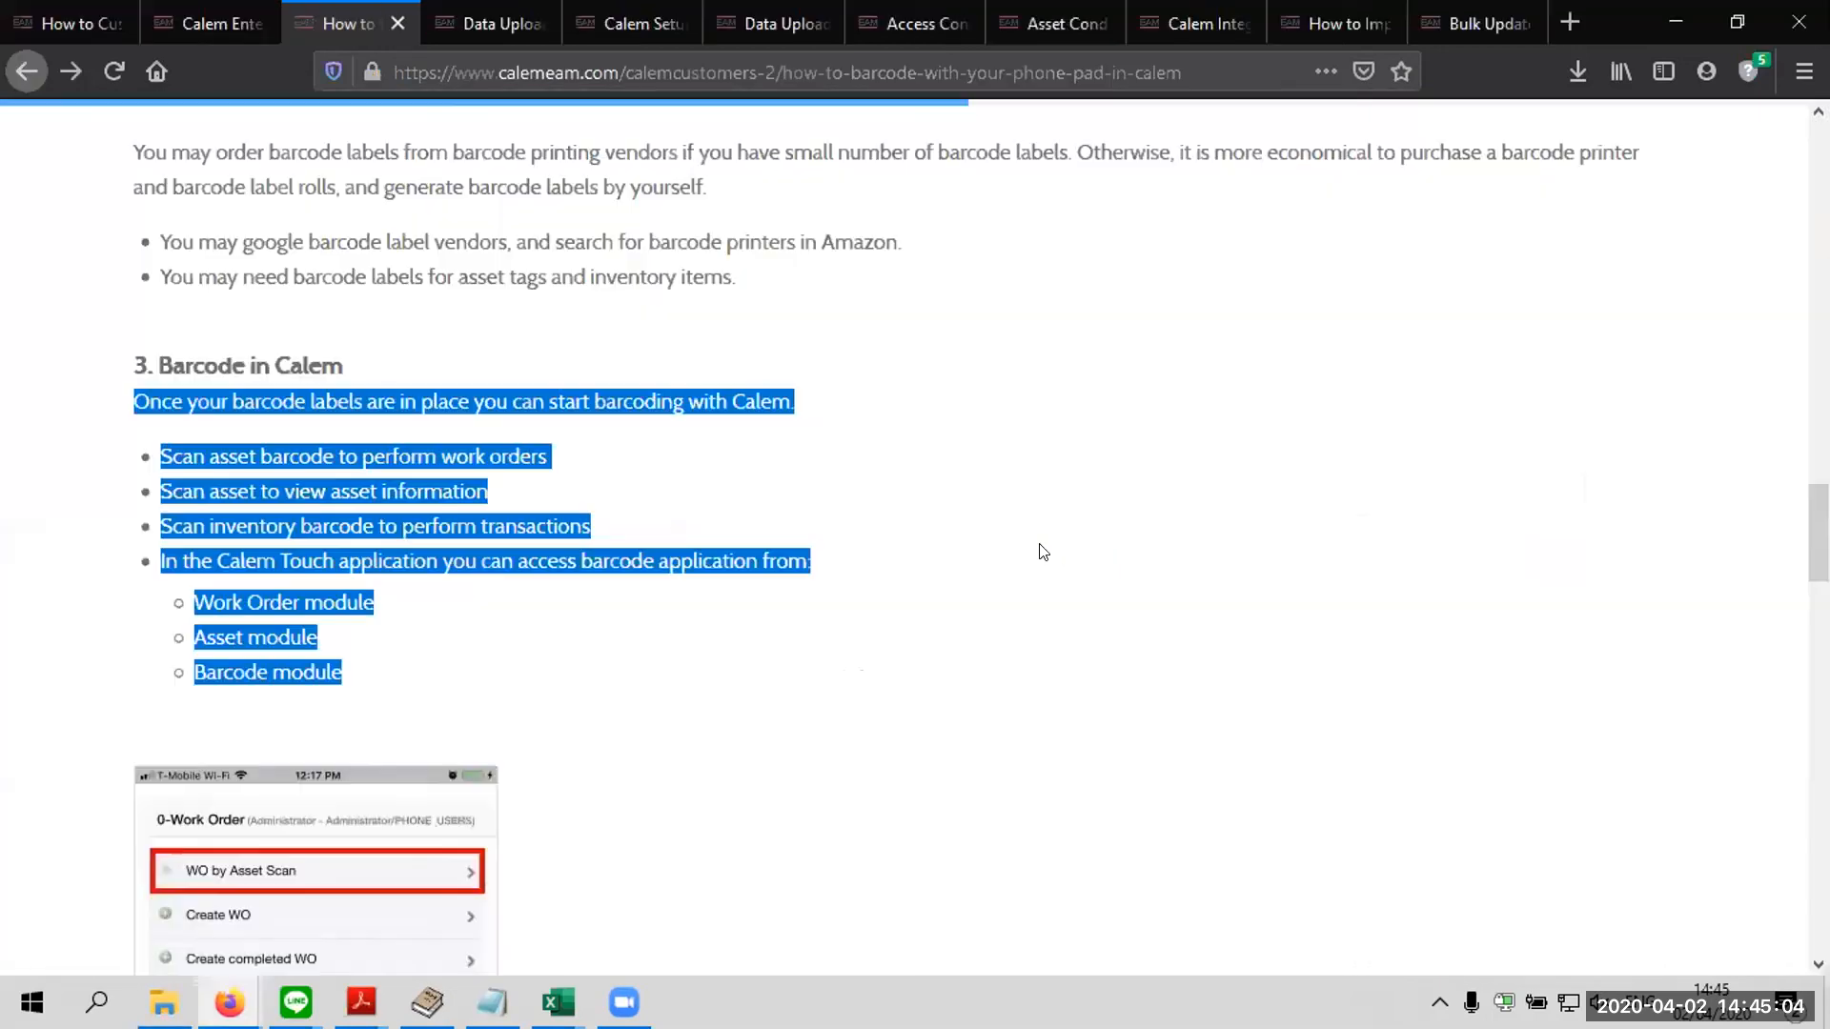
left_click(483, 119)
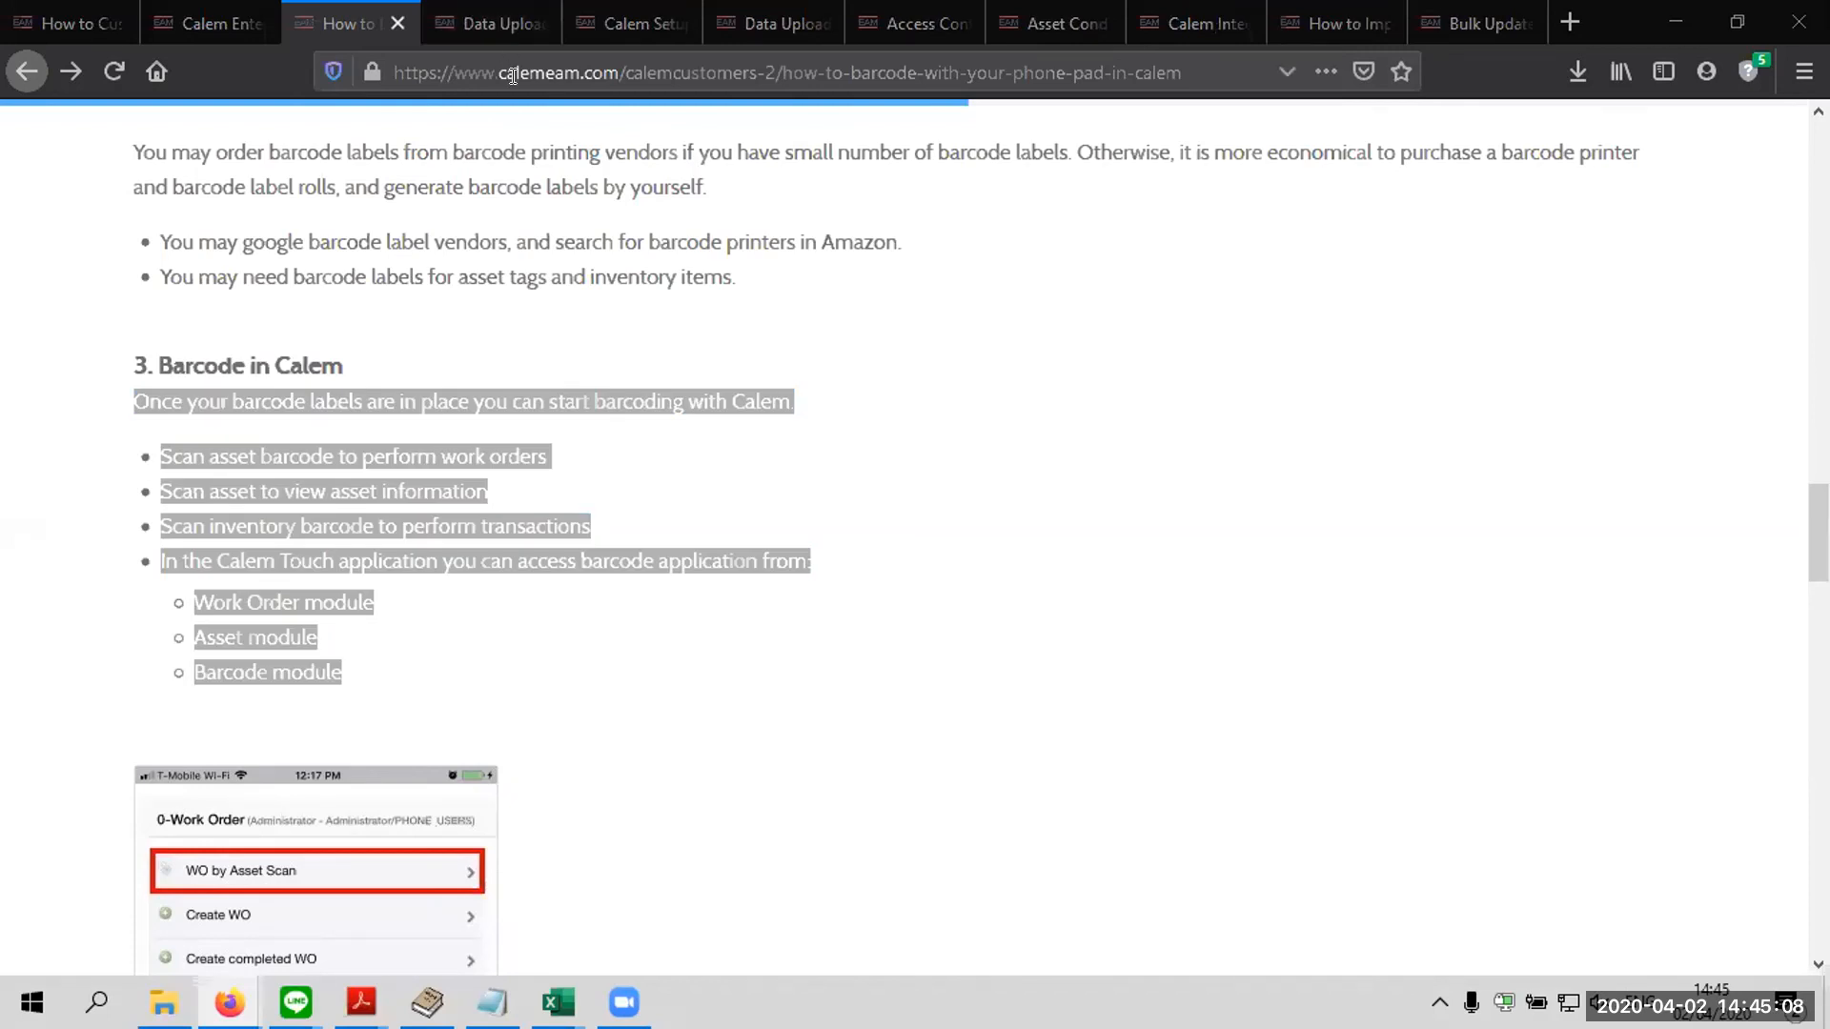
left_click(507, 26)
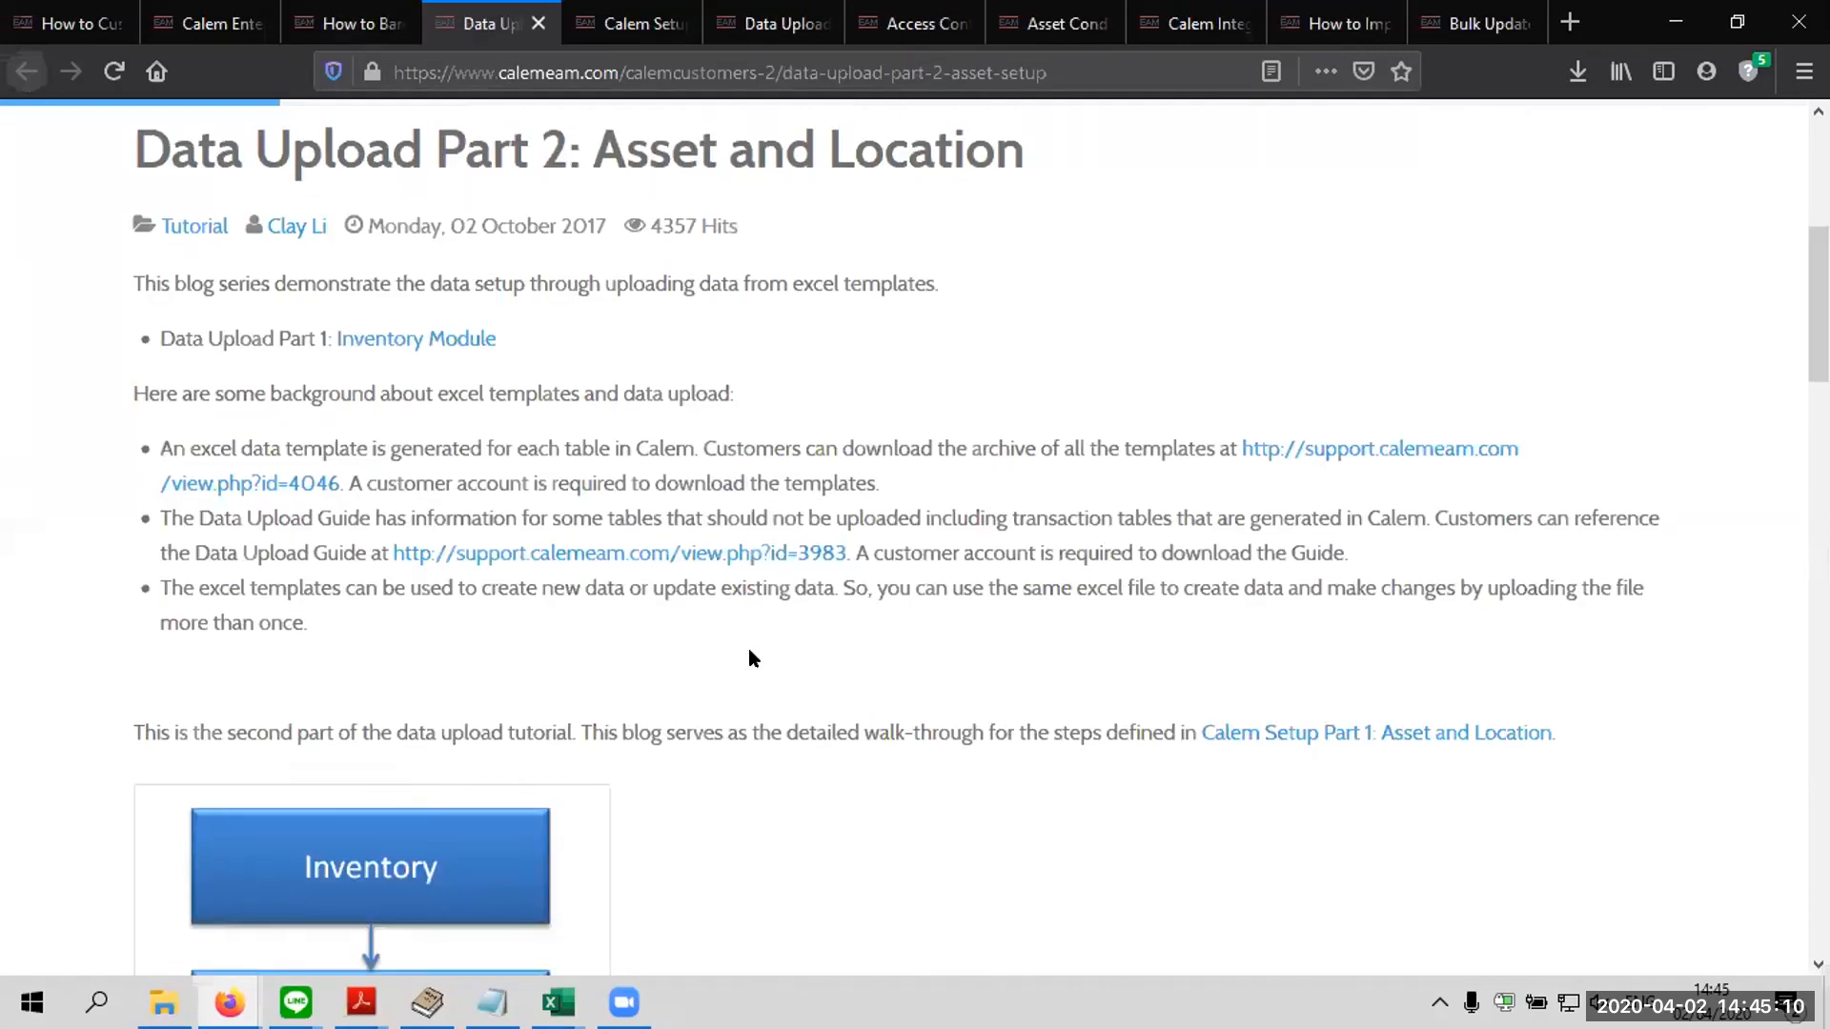
scroll(748, 651, "down", 10)
scroll(747, 658, "up", 10)
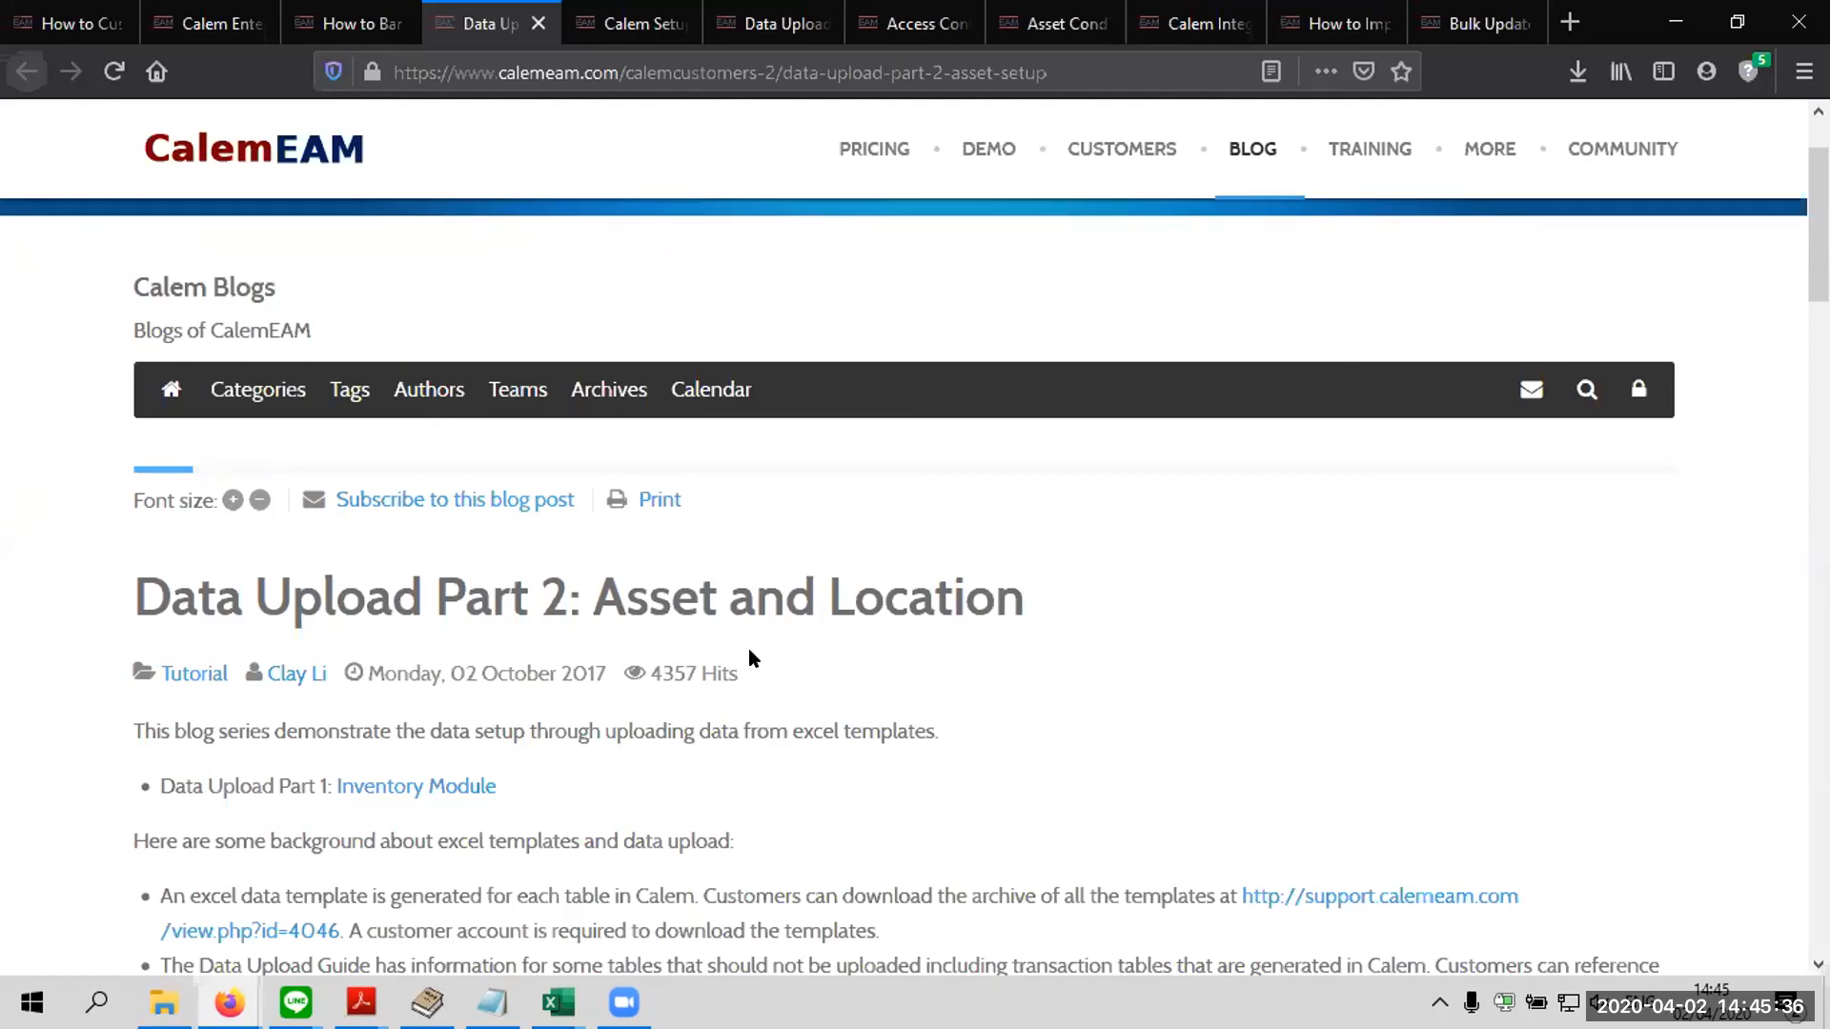
scroll(748, 658, "down", 9)
scroll(679, 640, "down", 7)
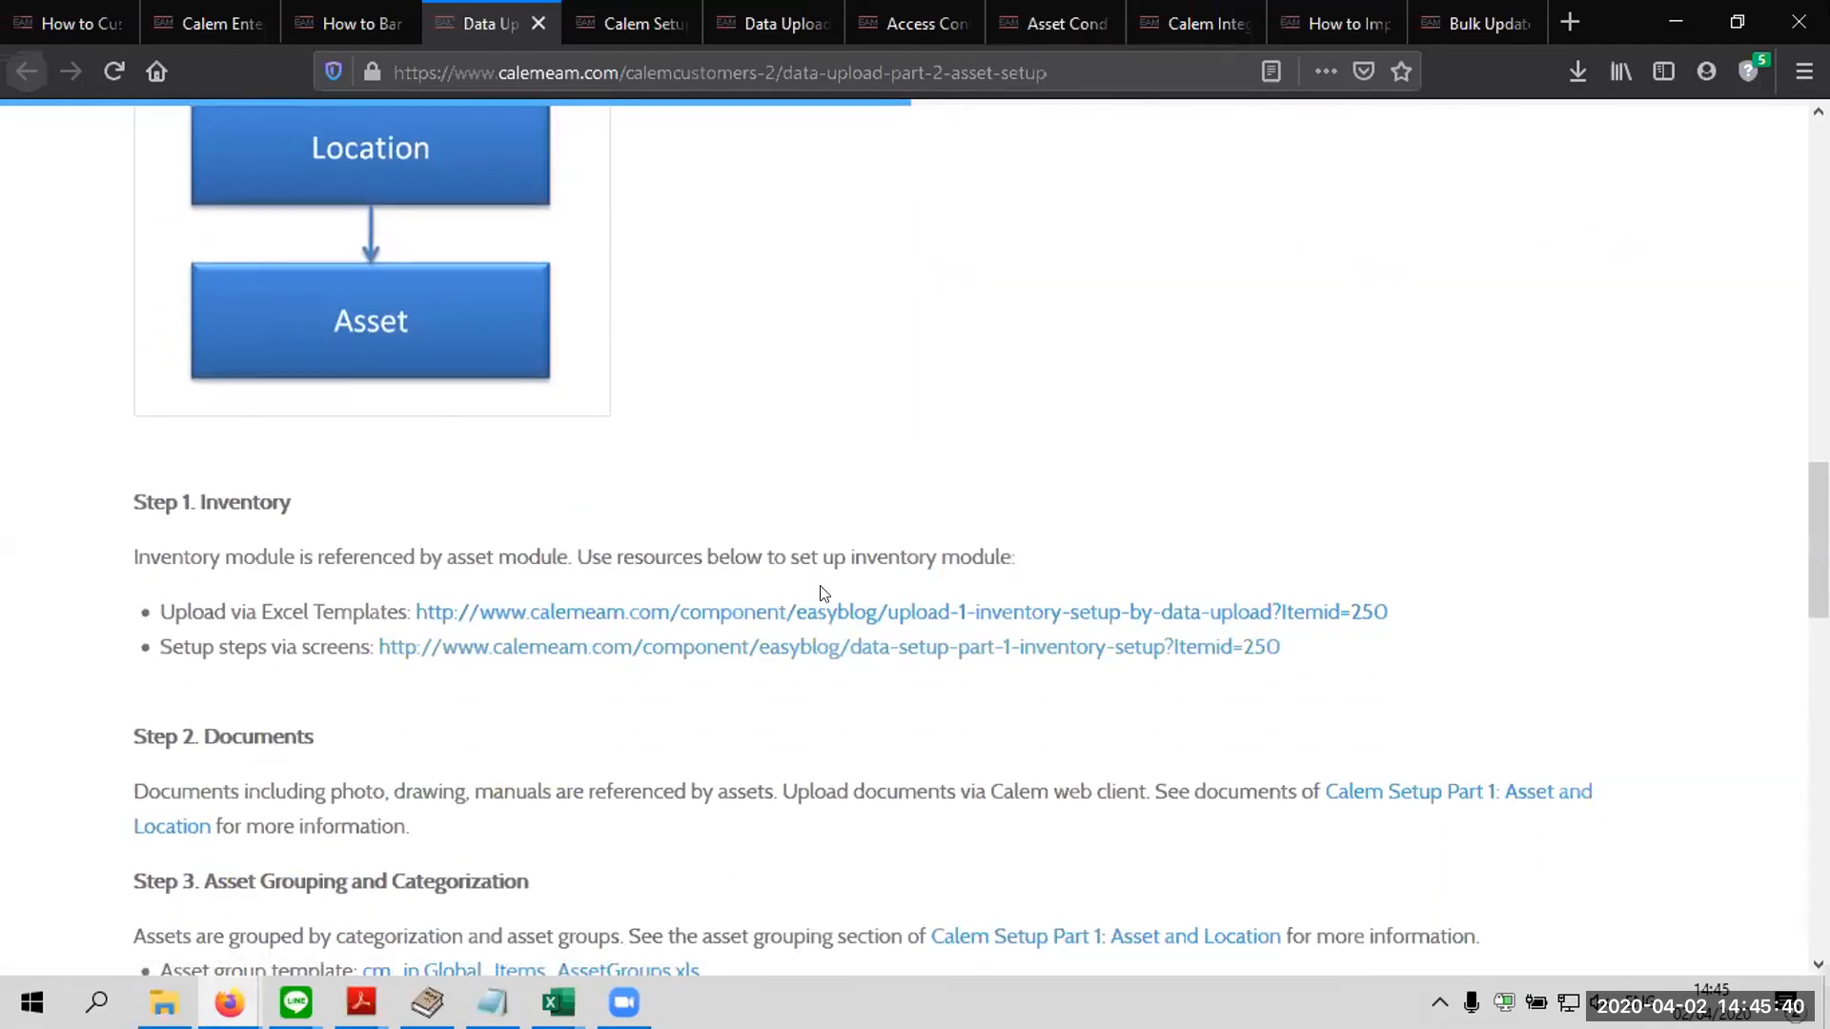
scroll(528, 846, "down", 3)
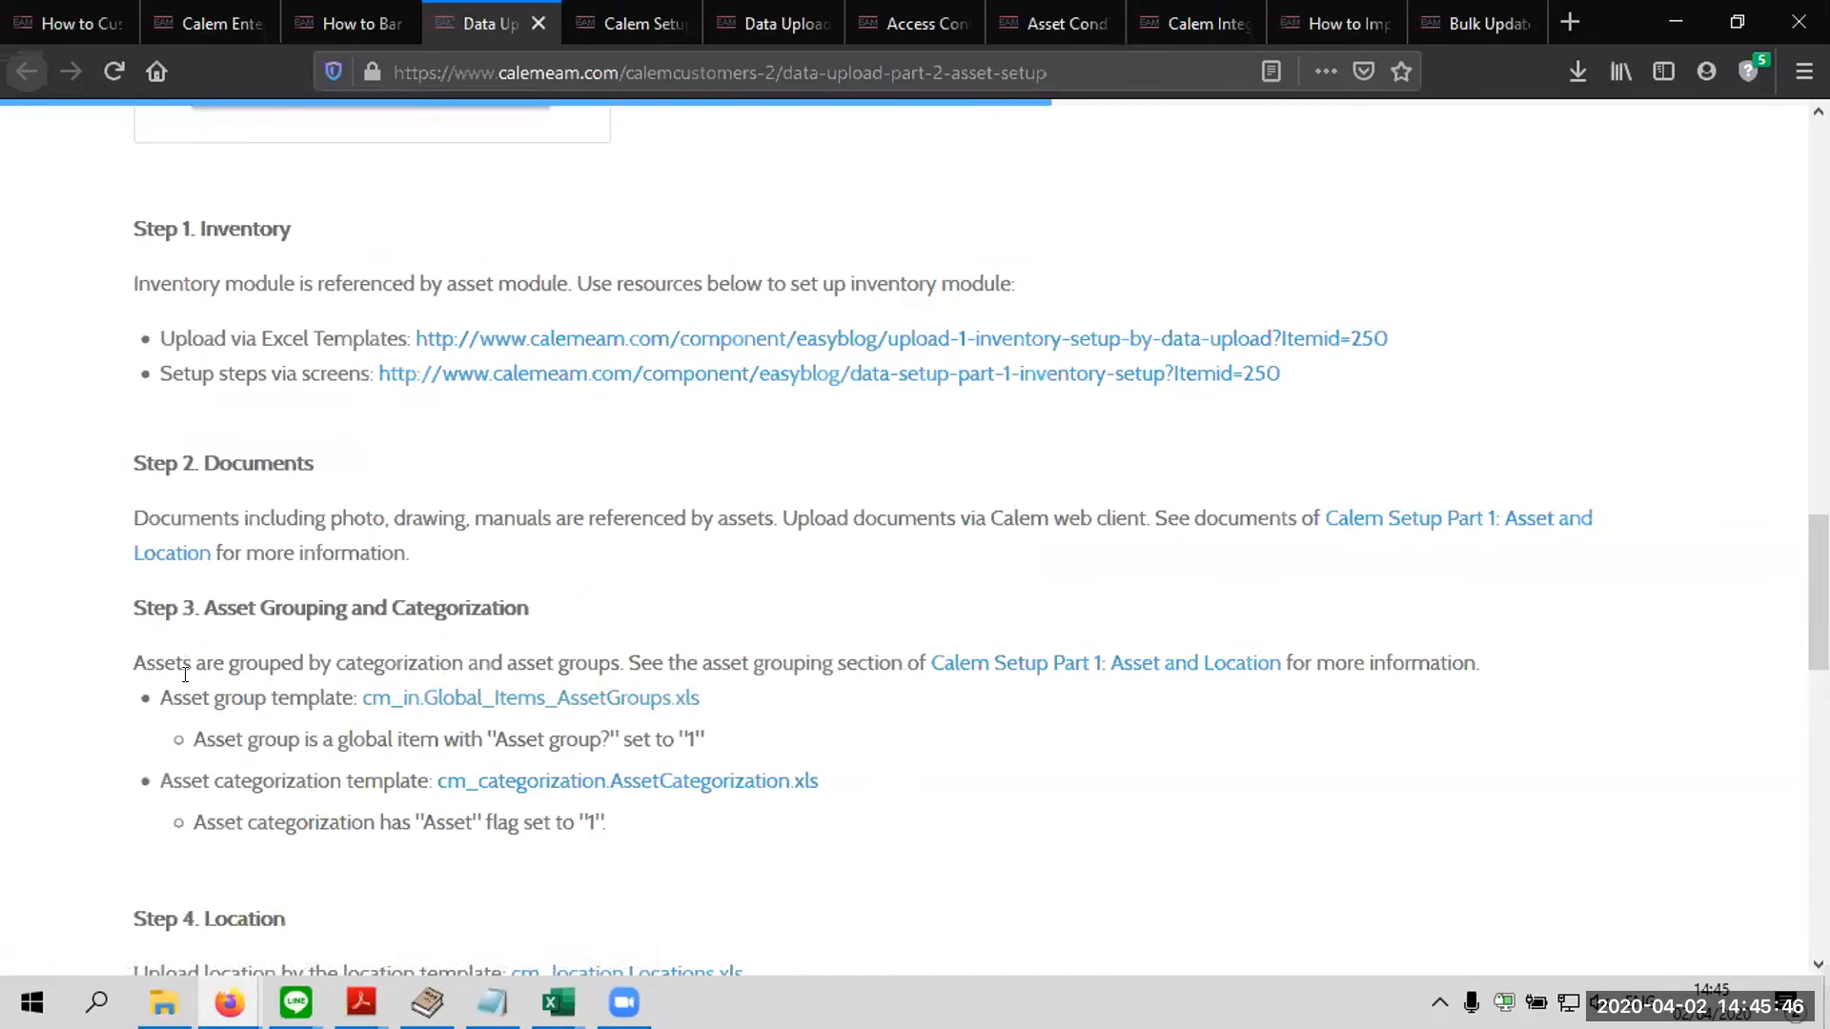
scroll(324, 807, "down", 3)
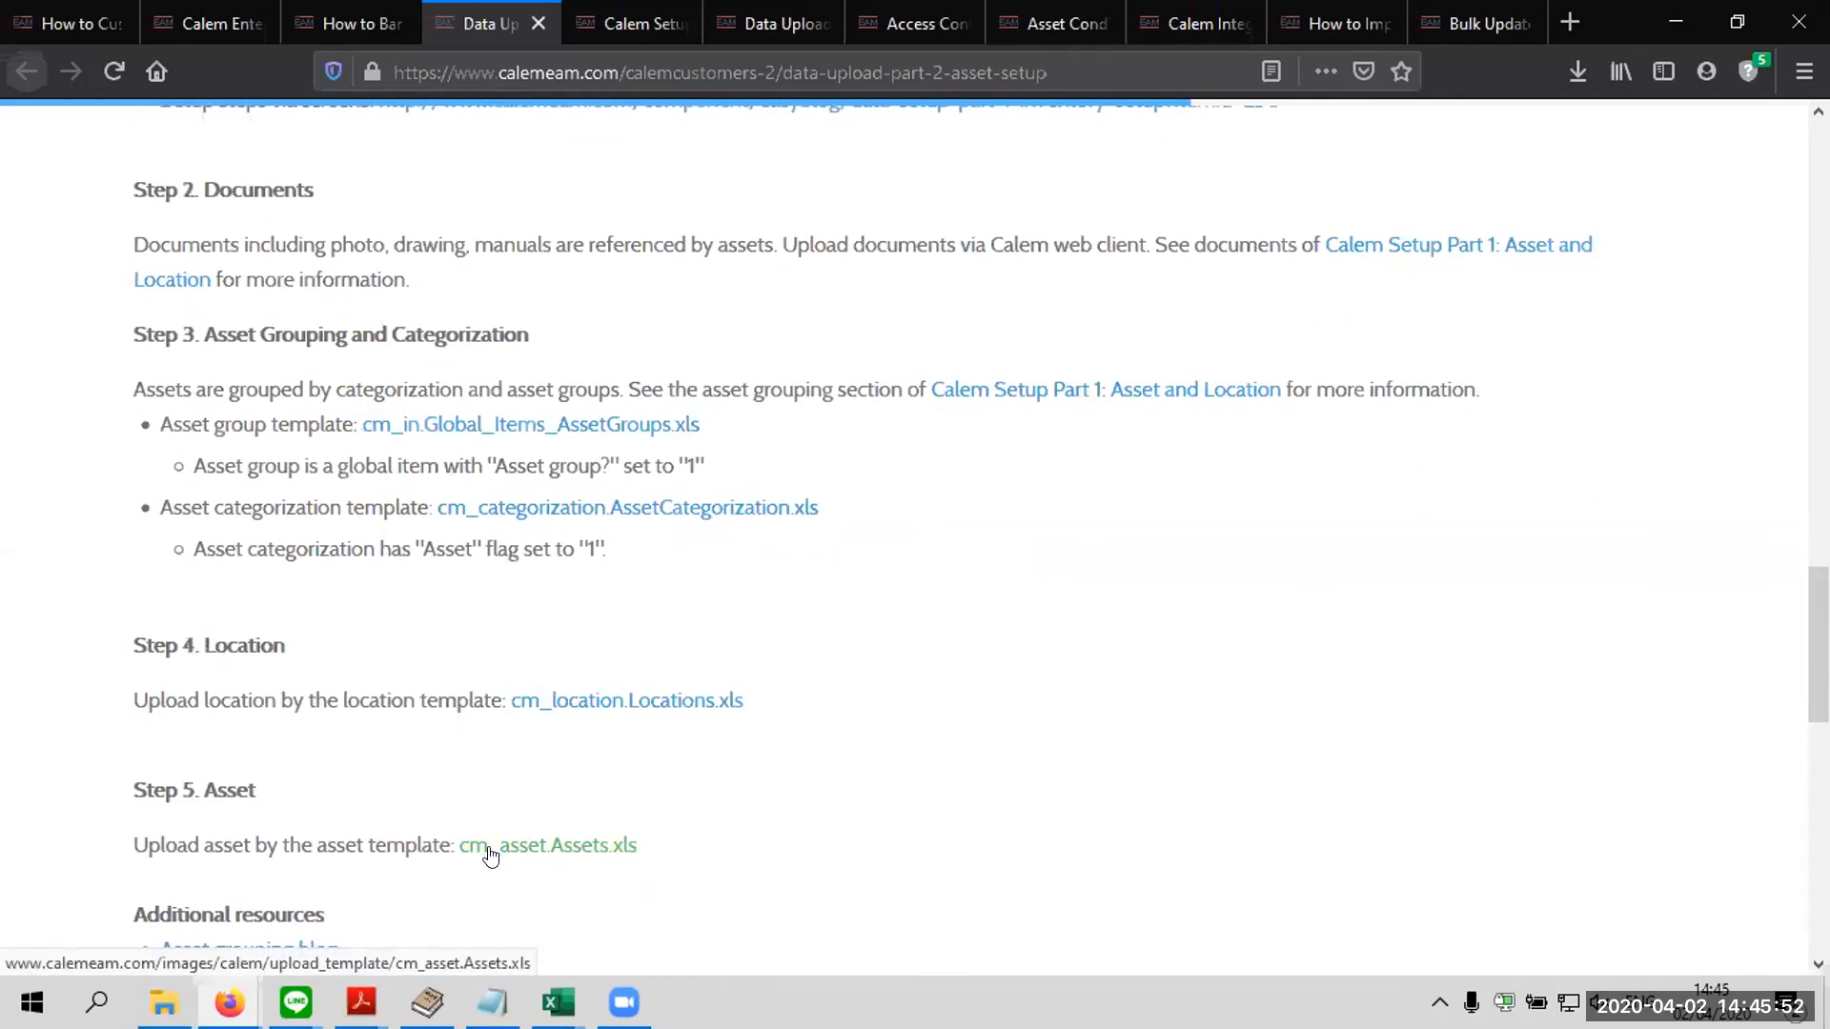
Download the cm_asset.Assets.xls template linked under Step 5. Asset and open the saved file in Excel
right_click(544, 848)
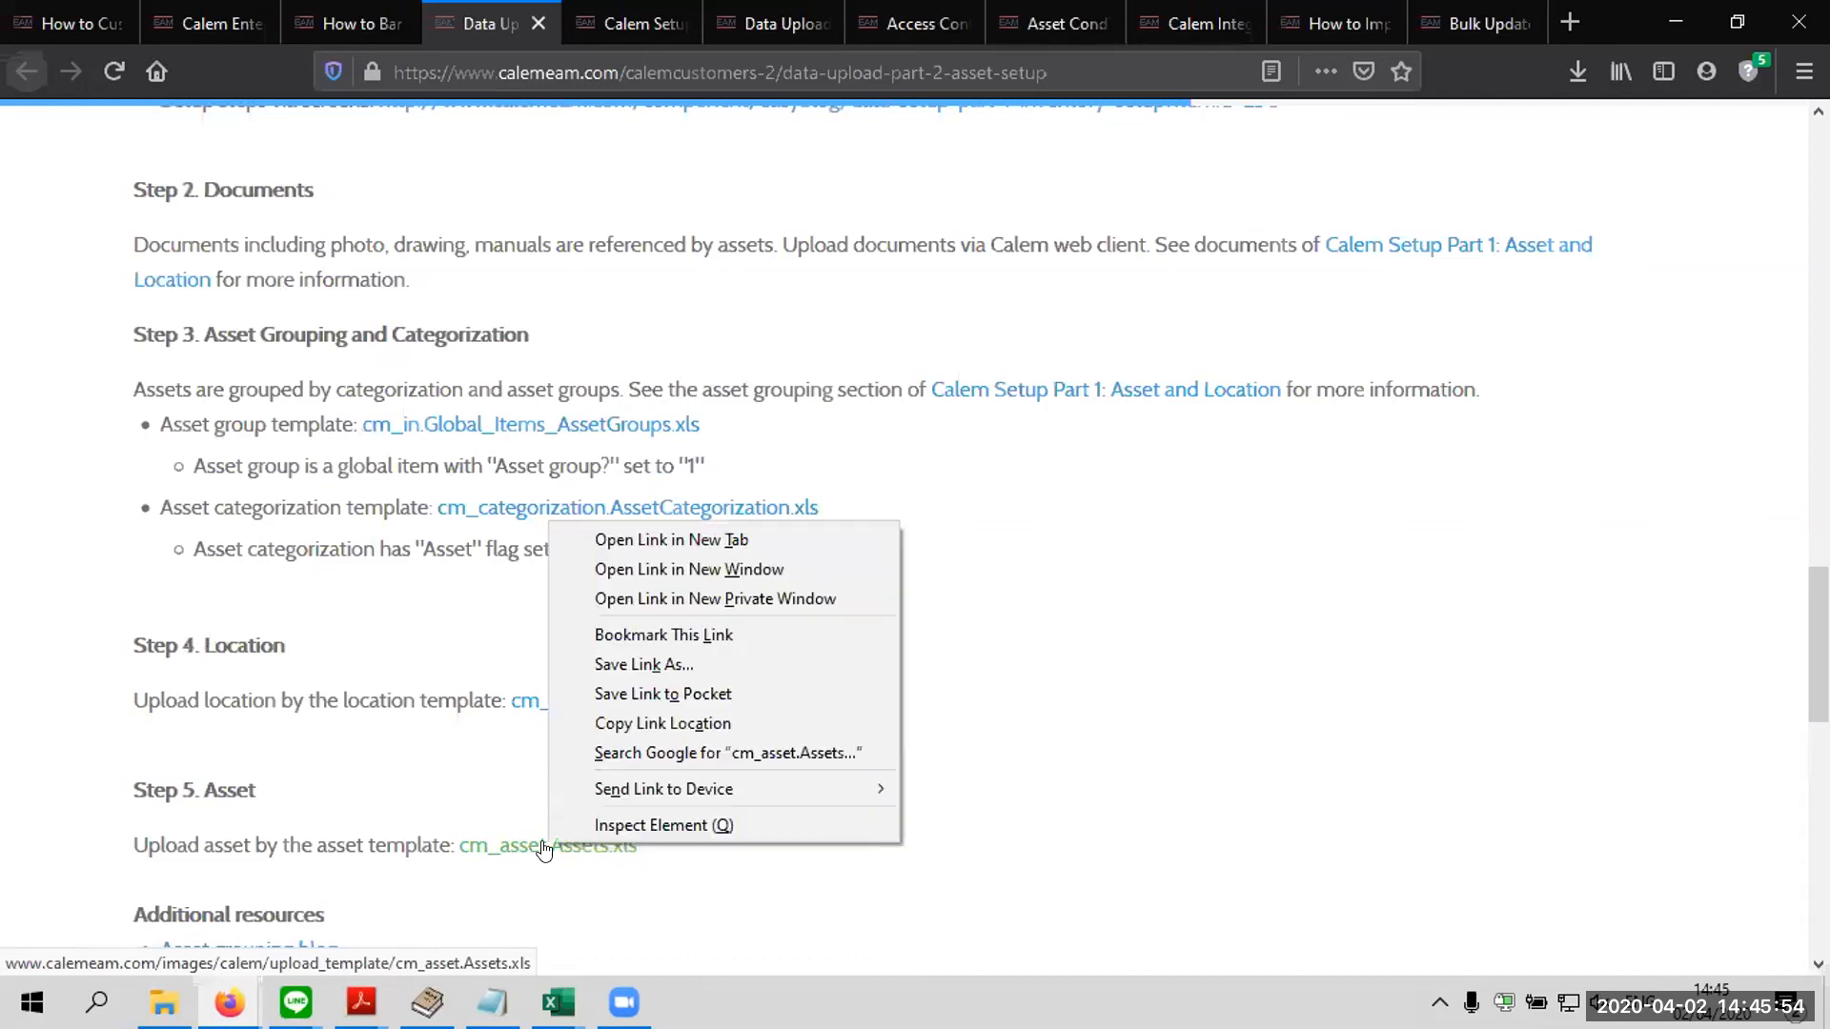
left_click(636, 538)
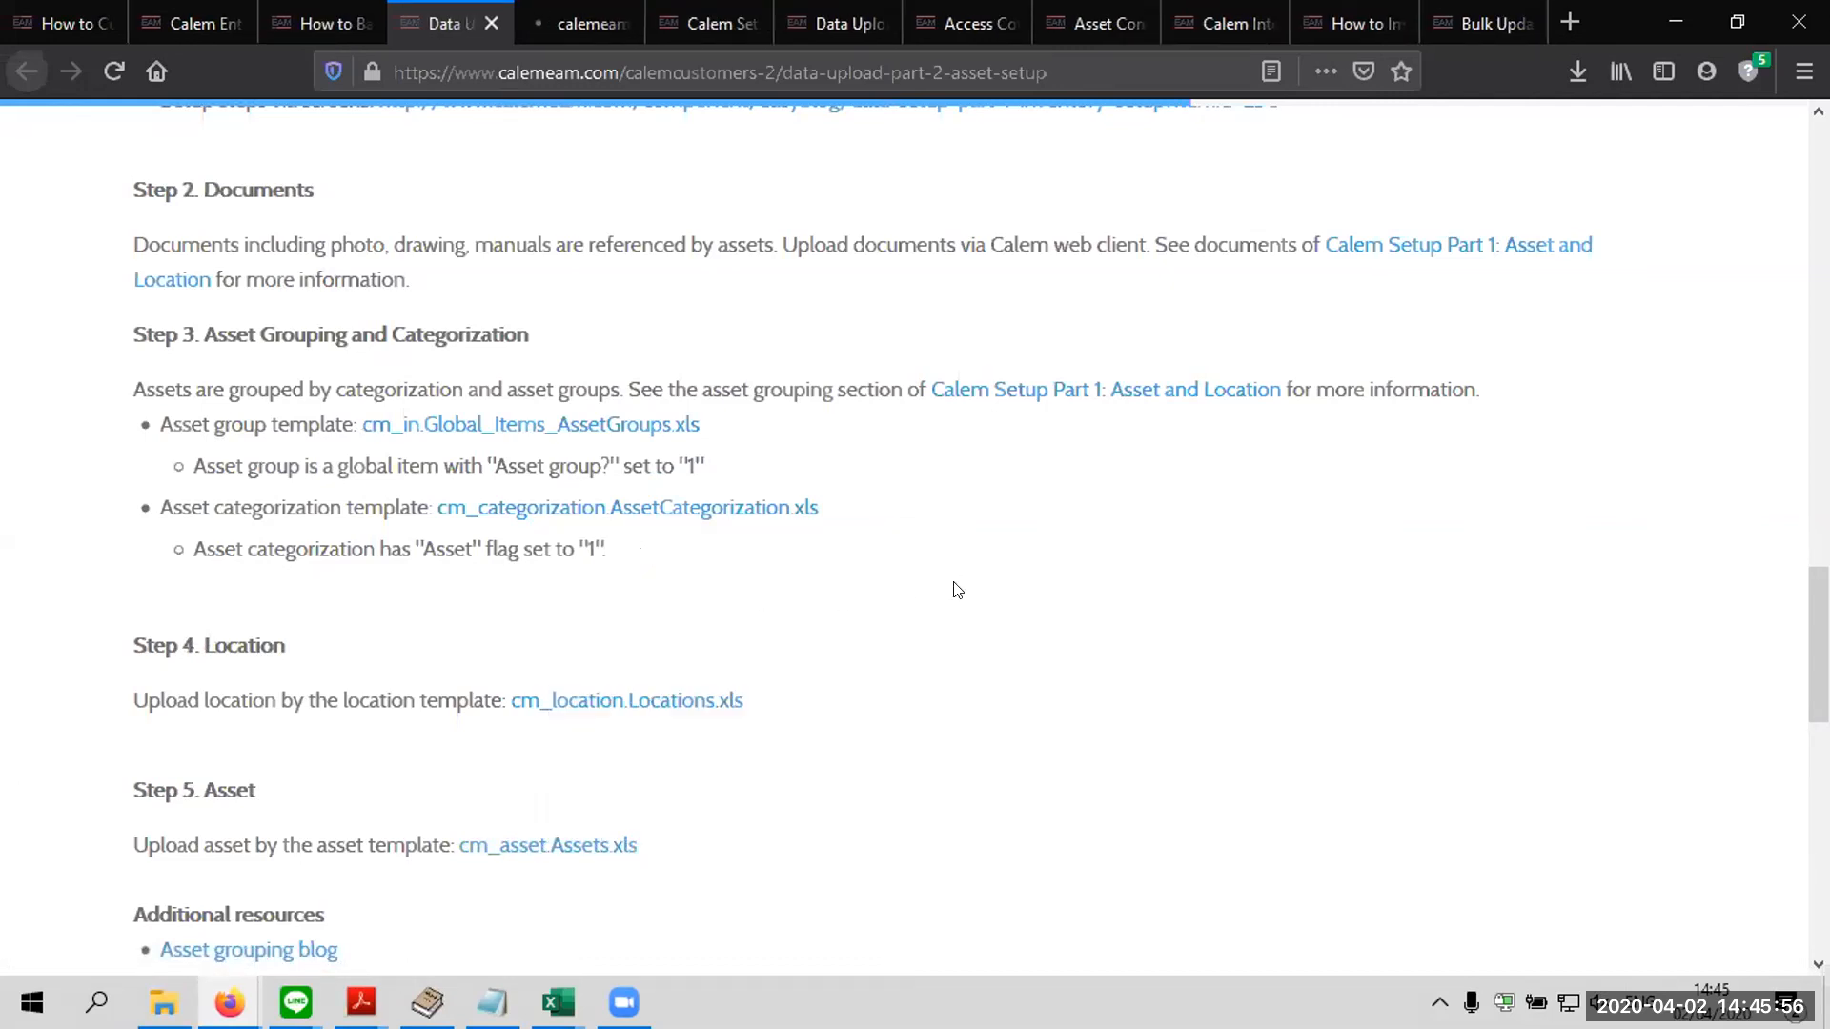
left_click(997, 661)
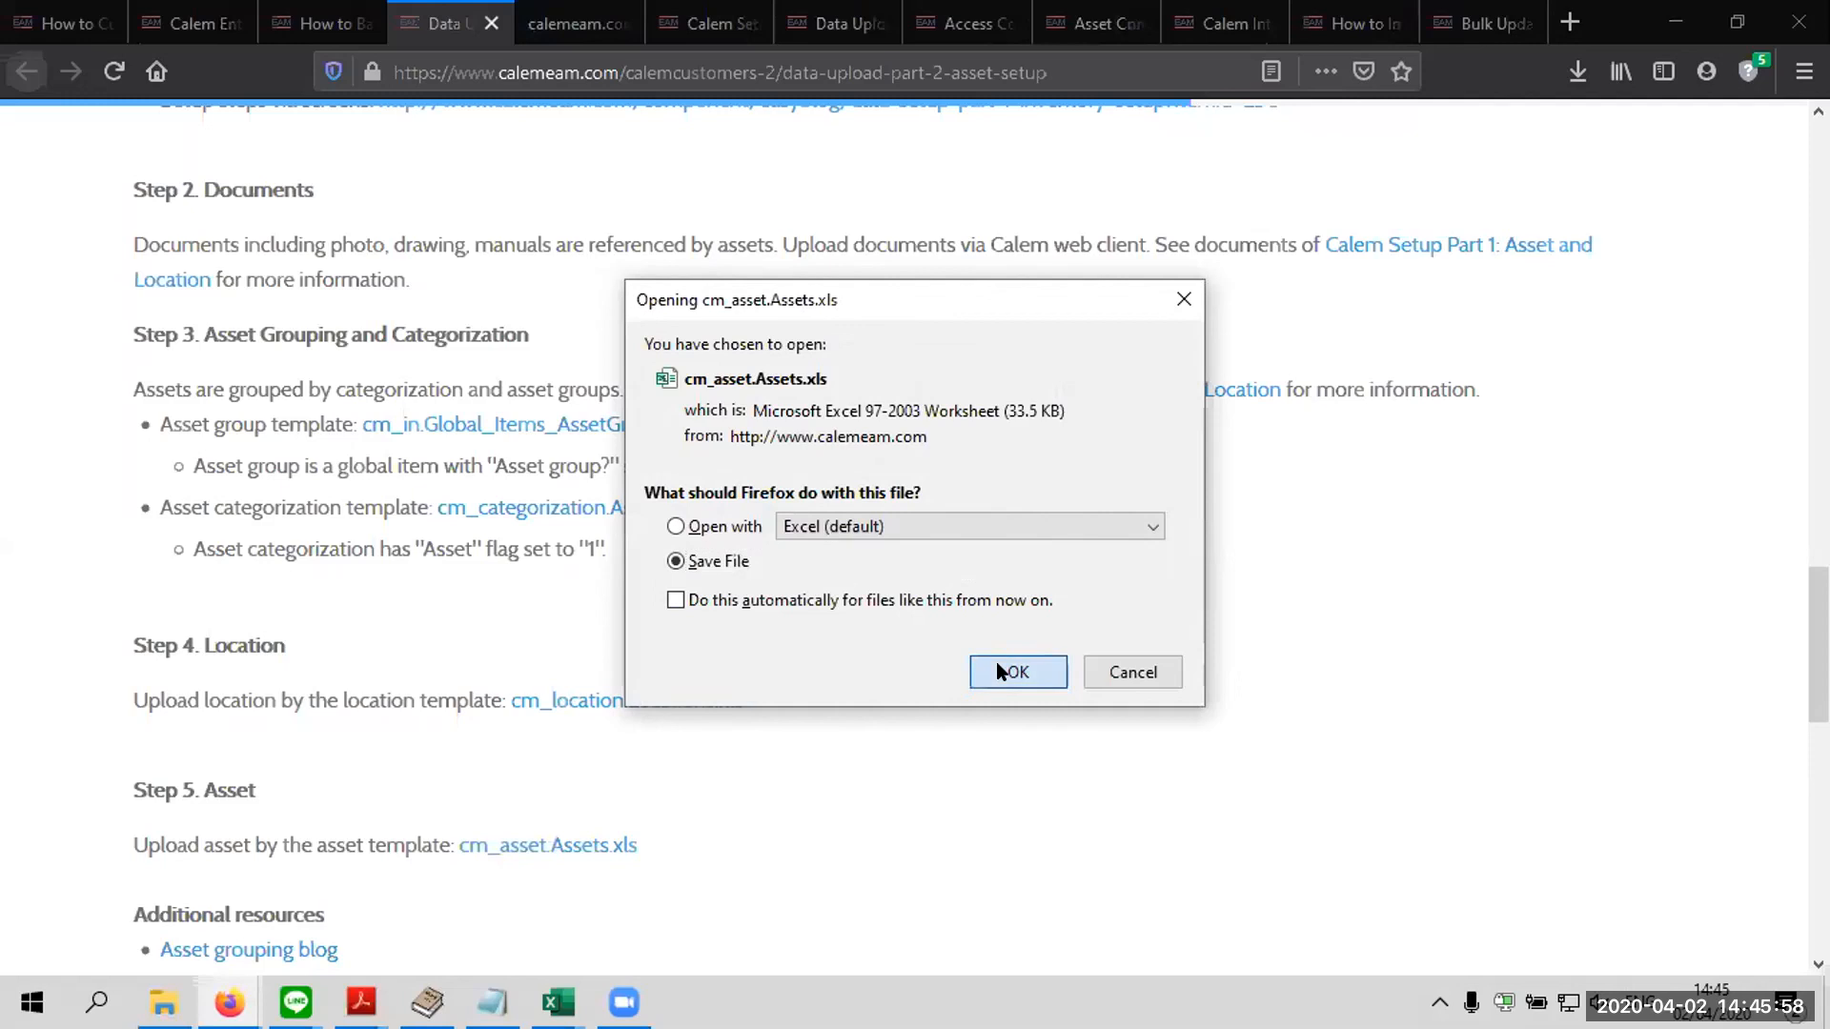
left_click(1575, 74)
left_click(1421, 118)
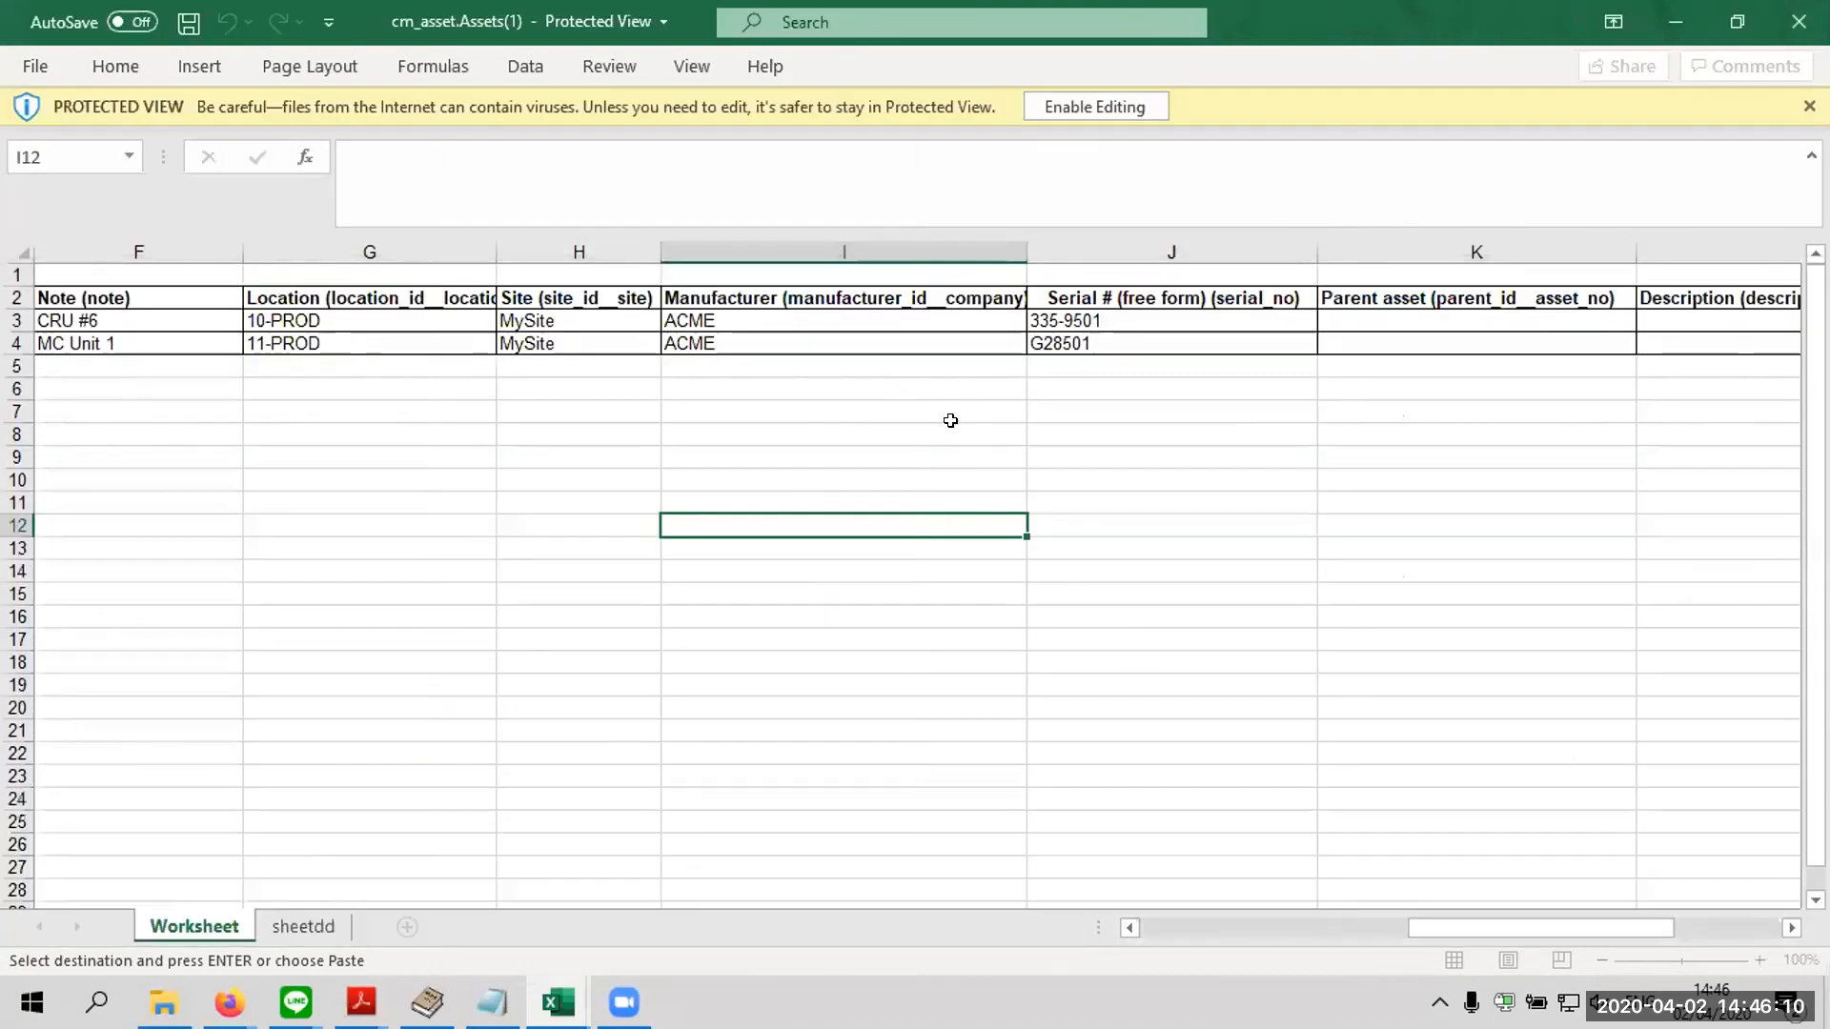
Examine the template's column headers in row 2 from Note and Location through Description
left_click(96, 324)
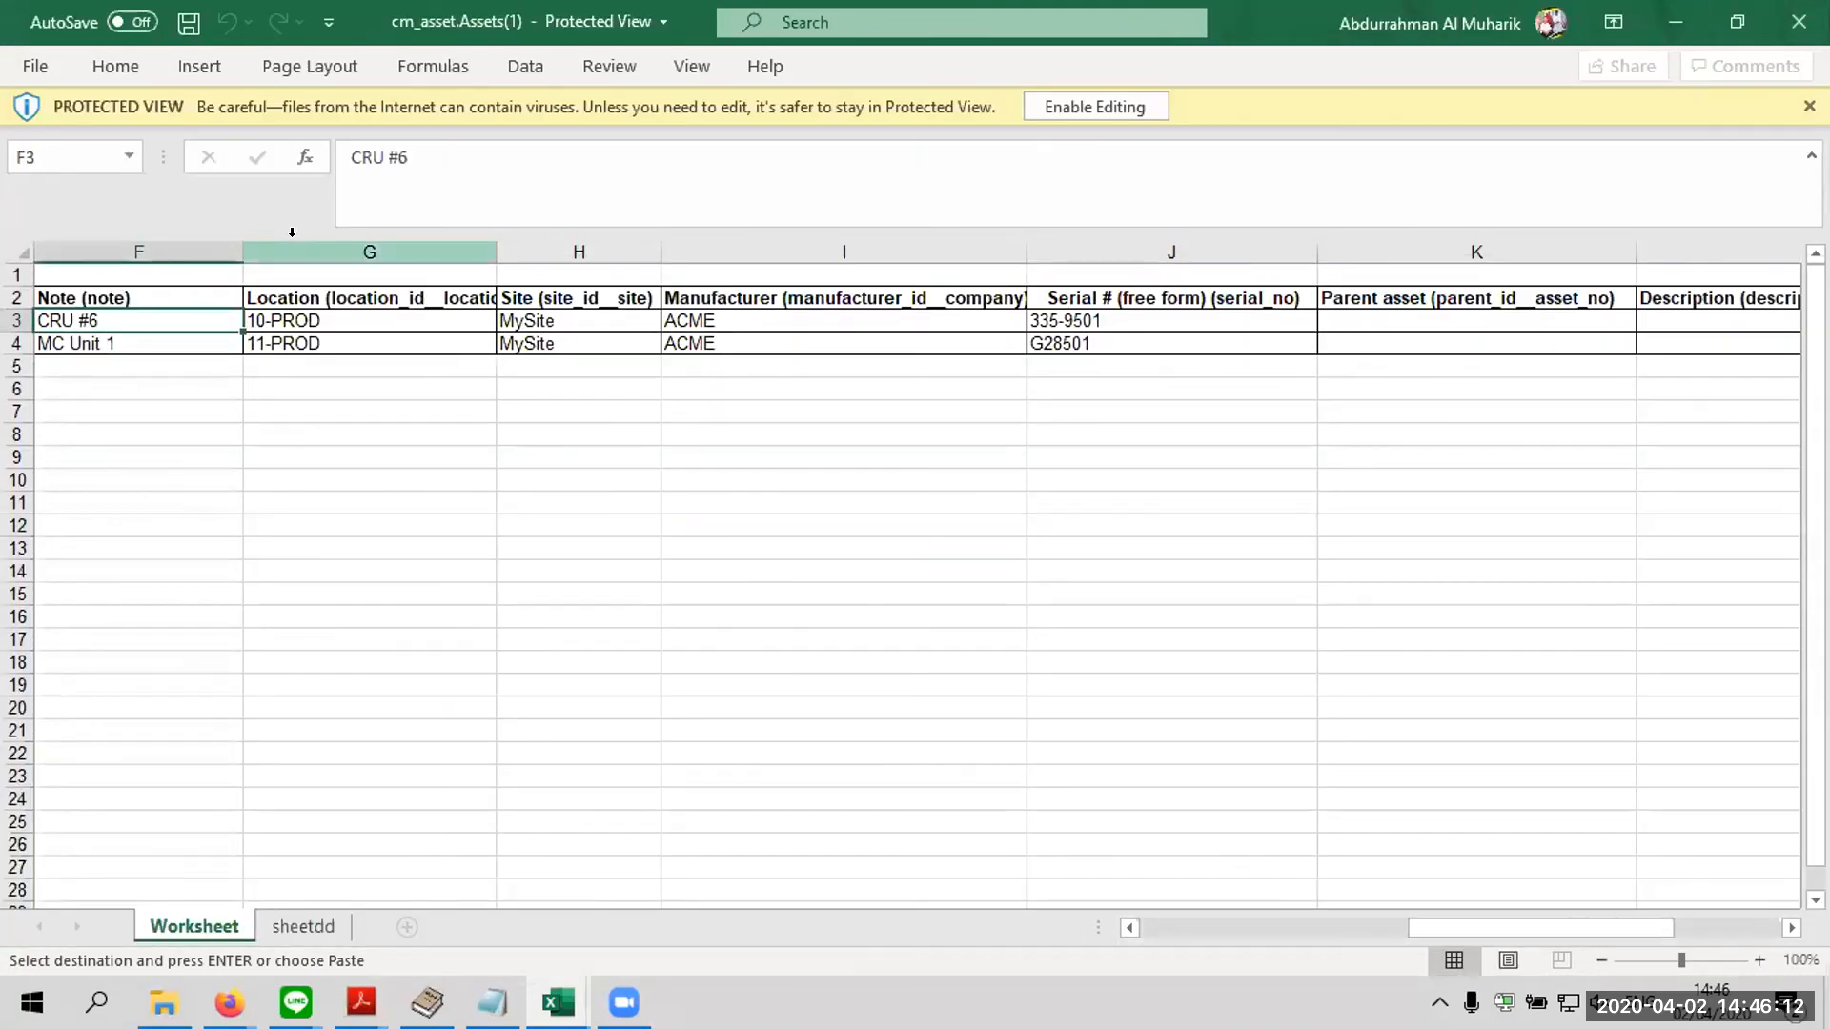
left_click(324, 298)
key("Right")
key("Right")
key("Right")
key("Right")
key("Right")
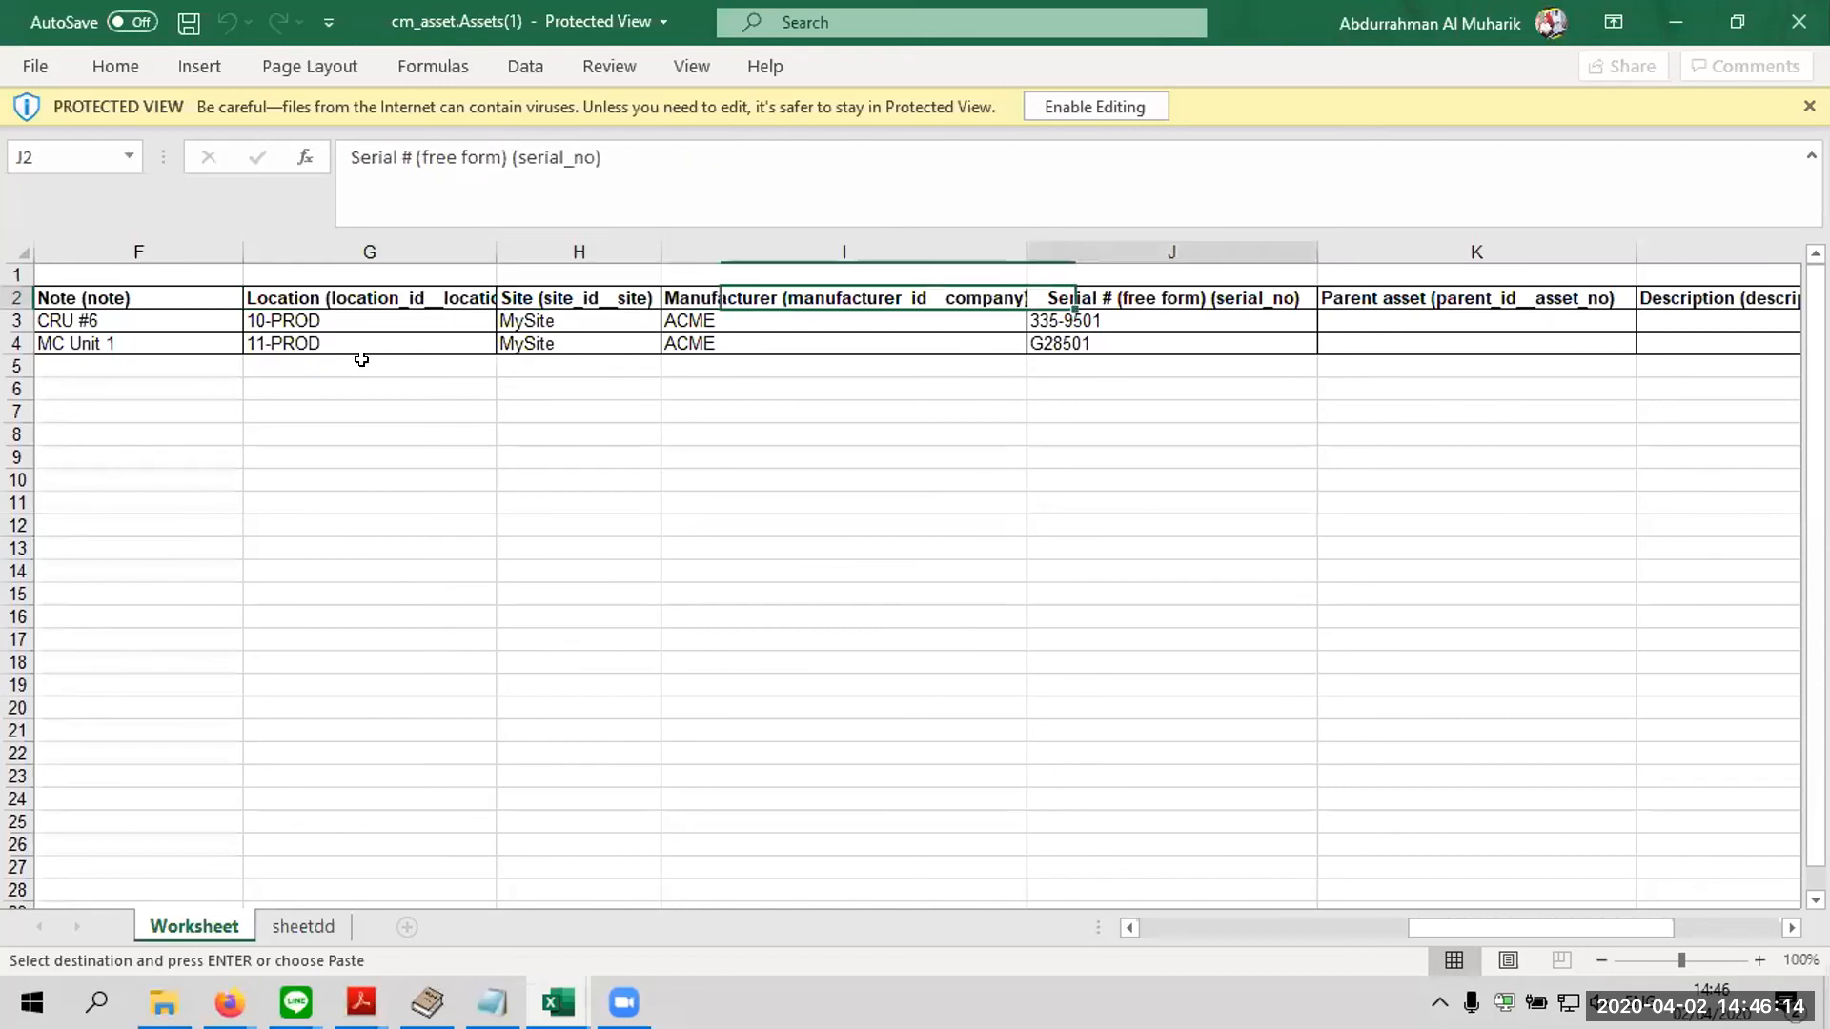
key("Right")
key("Right")
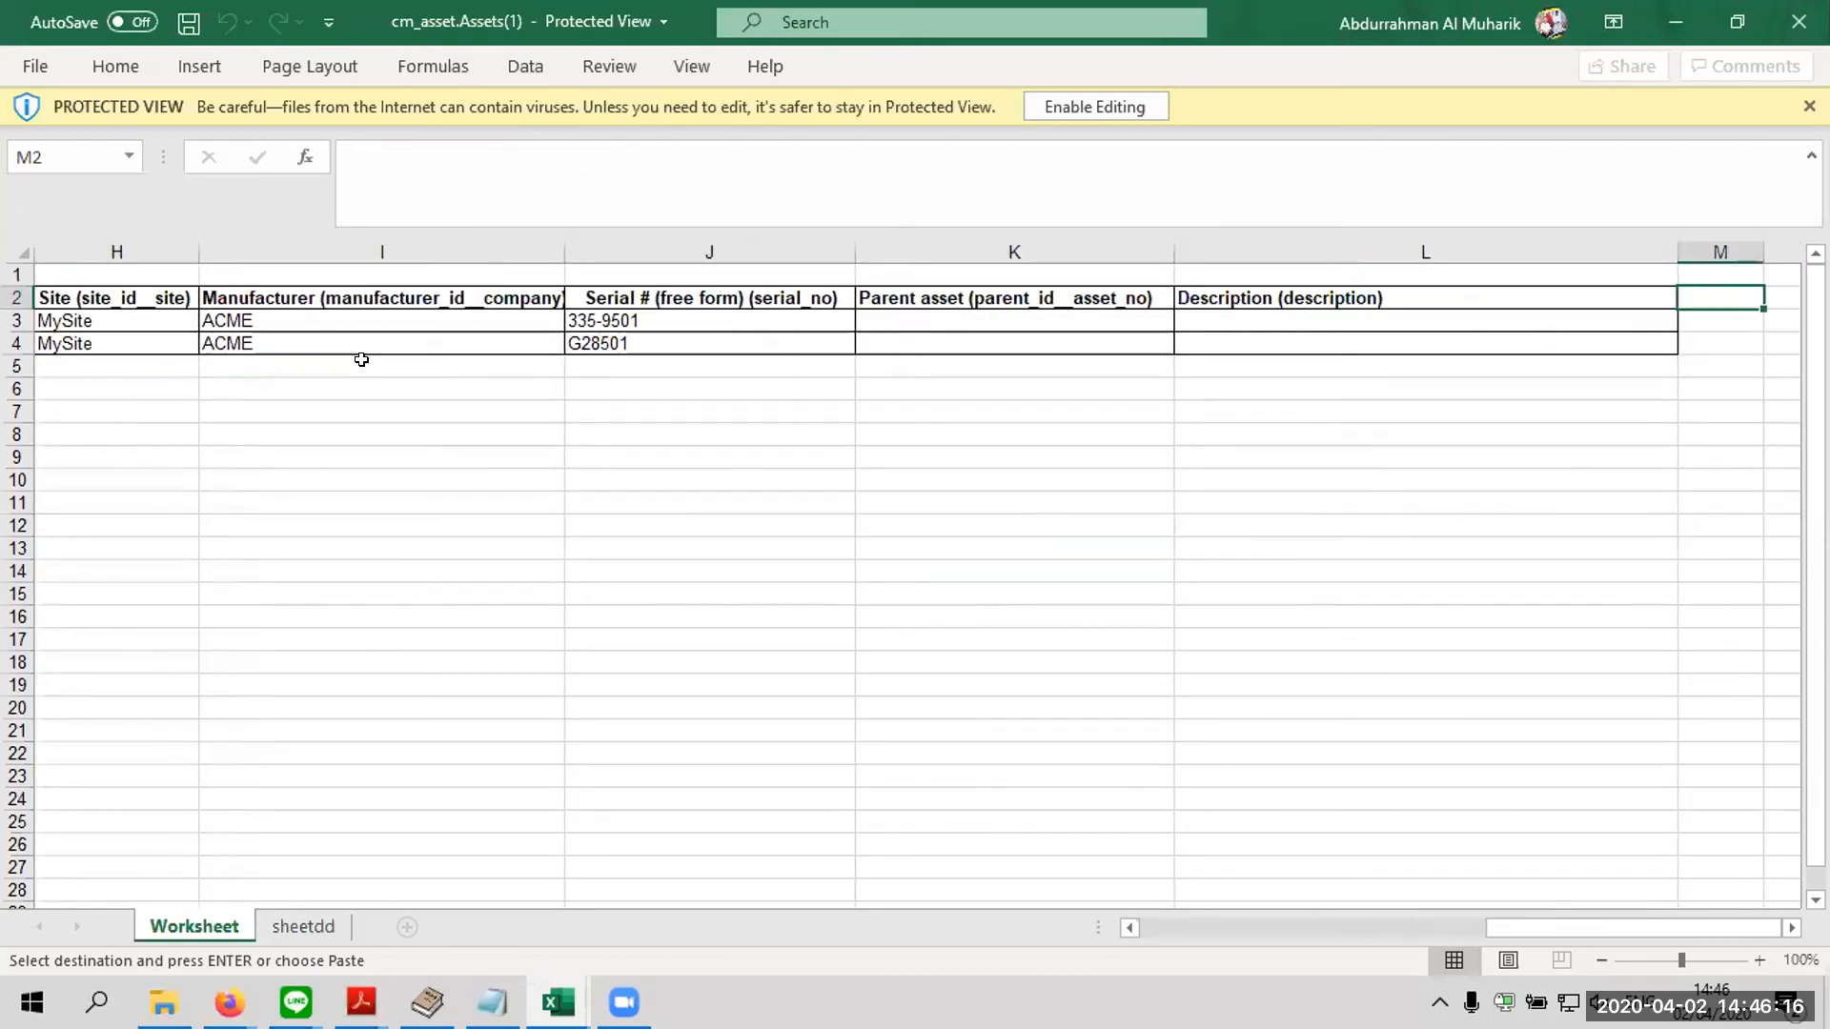
key("Right")
key("Right")
key("Right")
key("Right")
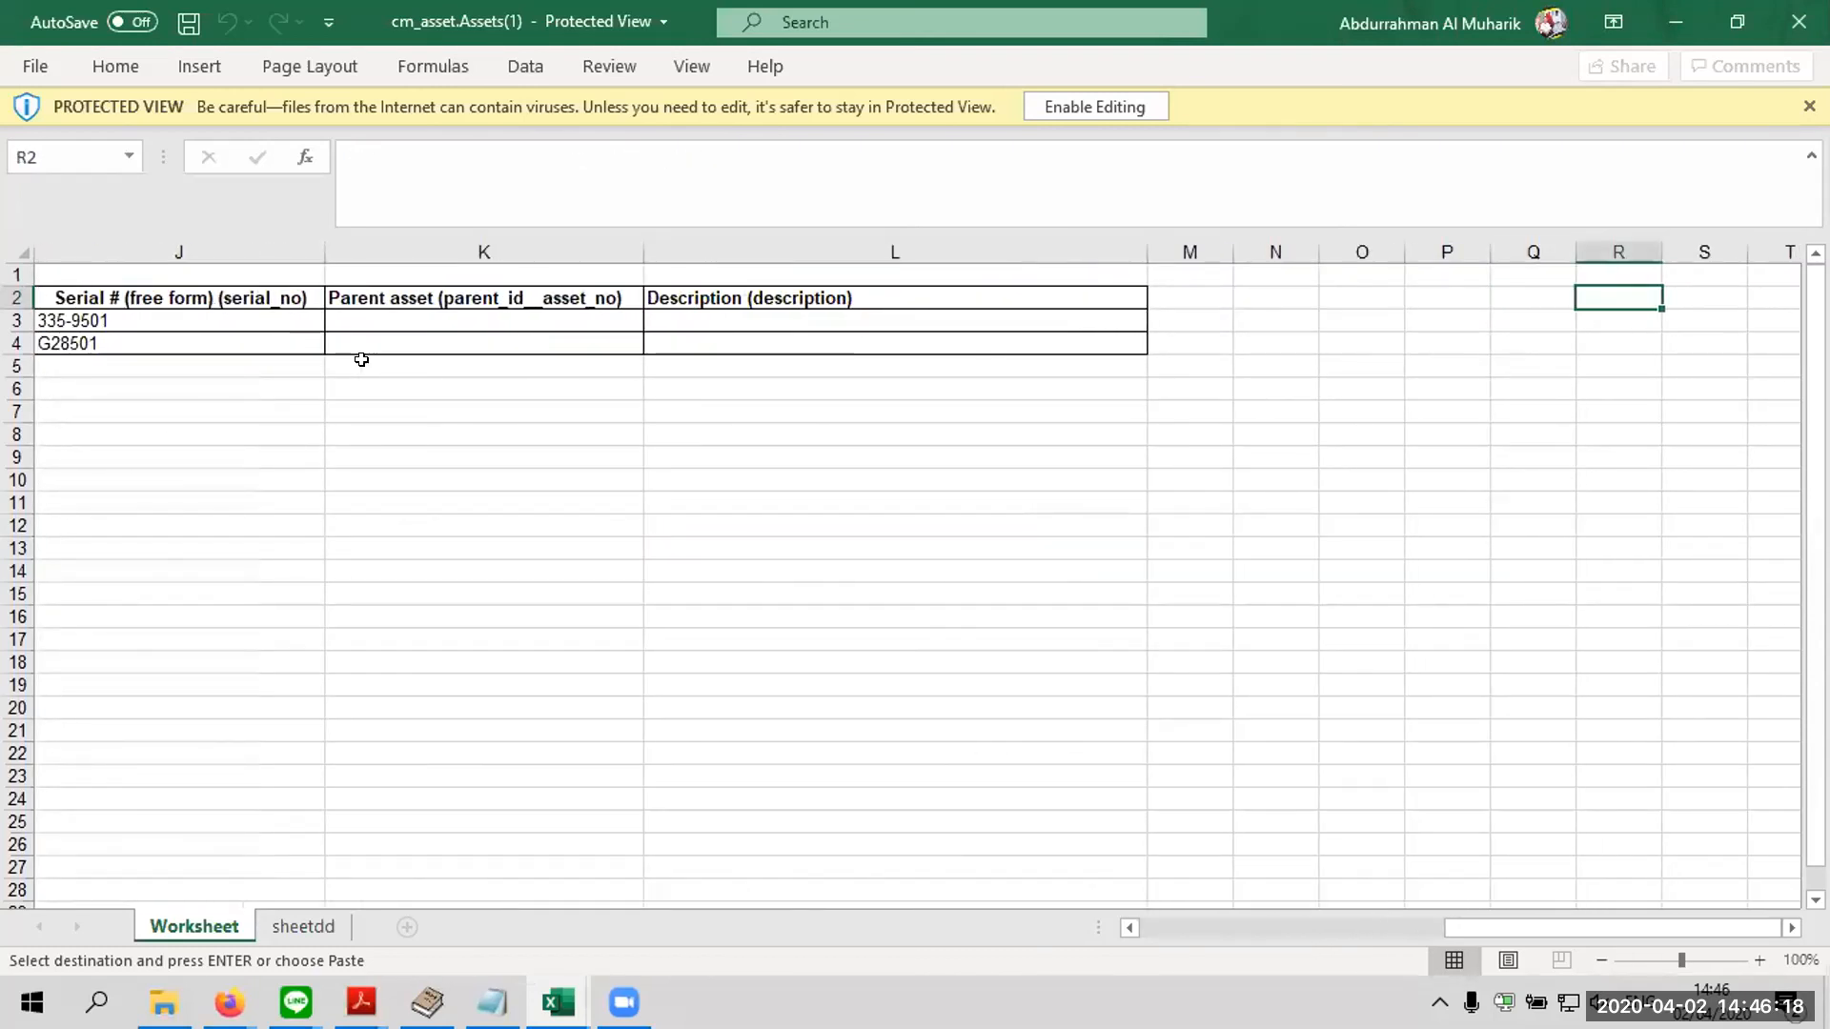
Go back to the template's first columns and inspect the sample rows and the Model No and Categorization headers
key("Left")
key("Left")
key("Left")
key("Left")
key("Left")
key("Left")
key("Left")
key("Left")
key("Left")
key("Left")
key("Left")
key("Left")
key("Left")
key("Left")
key("Left")
key("Left")
key("Left")
key("Down")
key("Right")
key("Right")
key("Right")
key("Down")
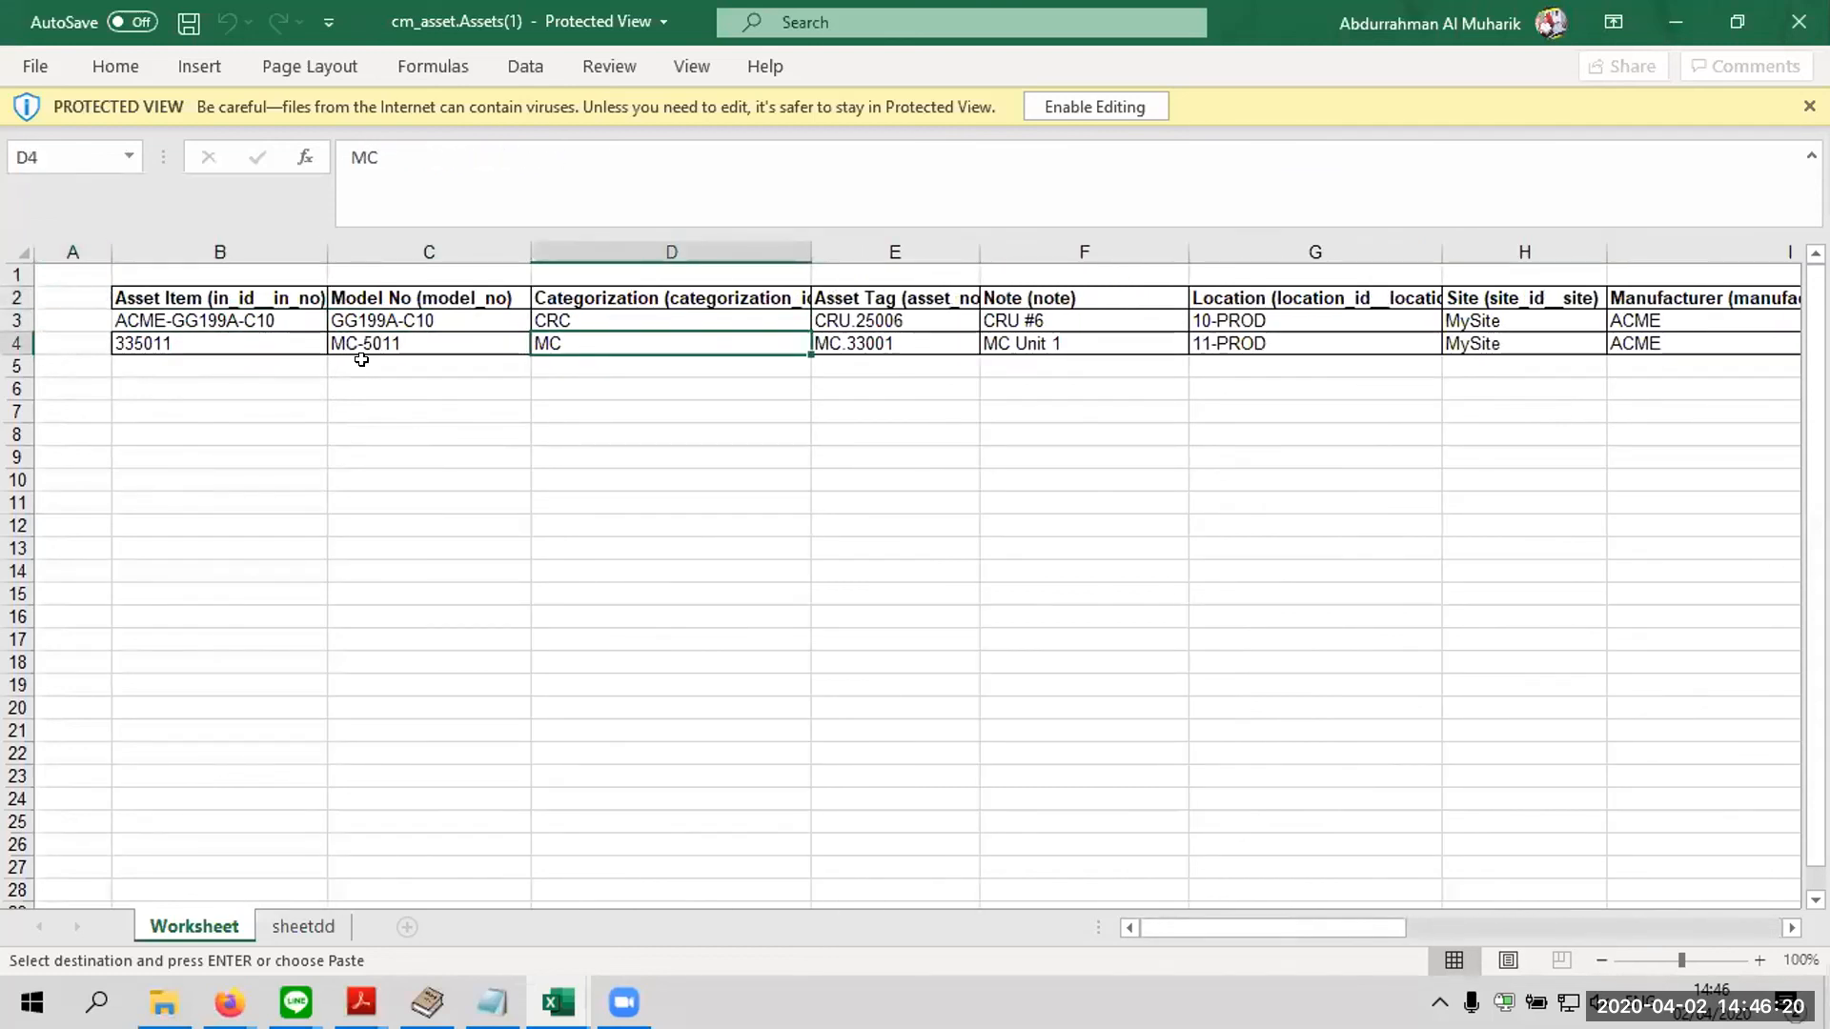
left_click(362, 360)
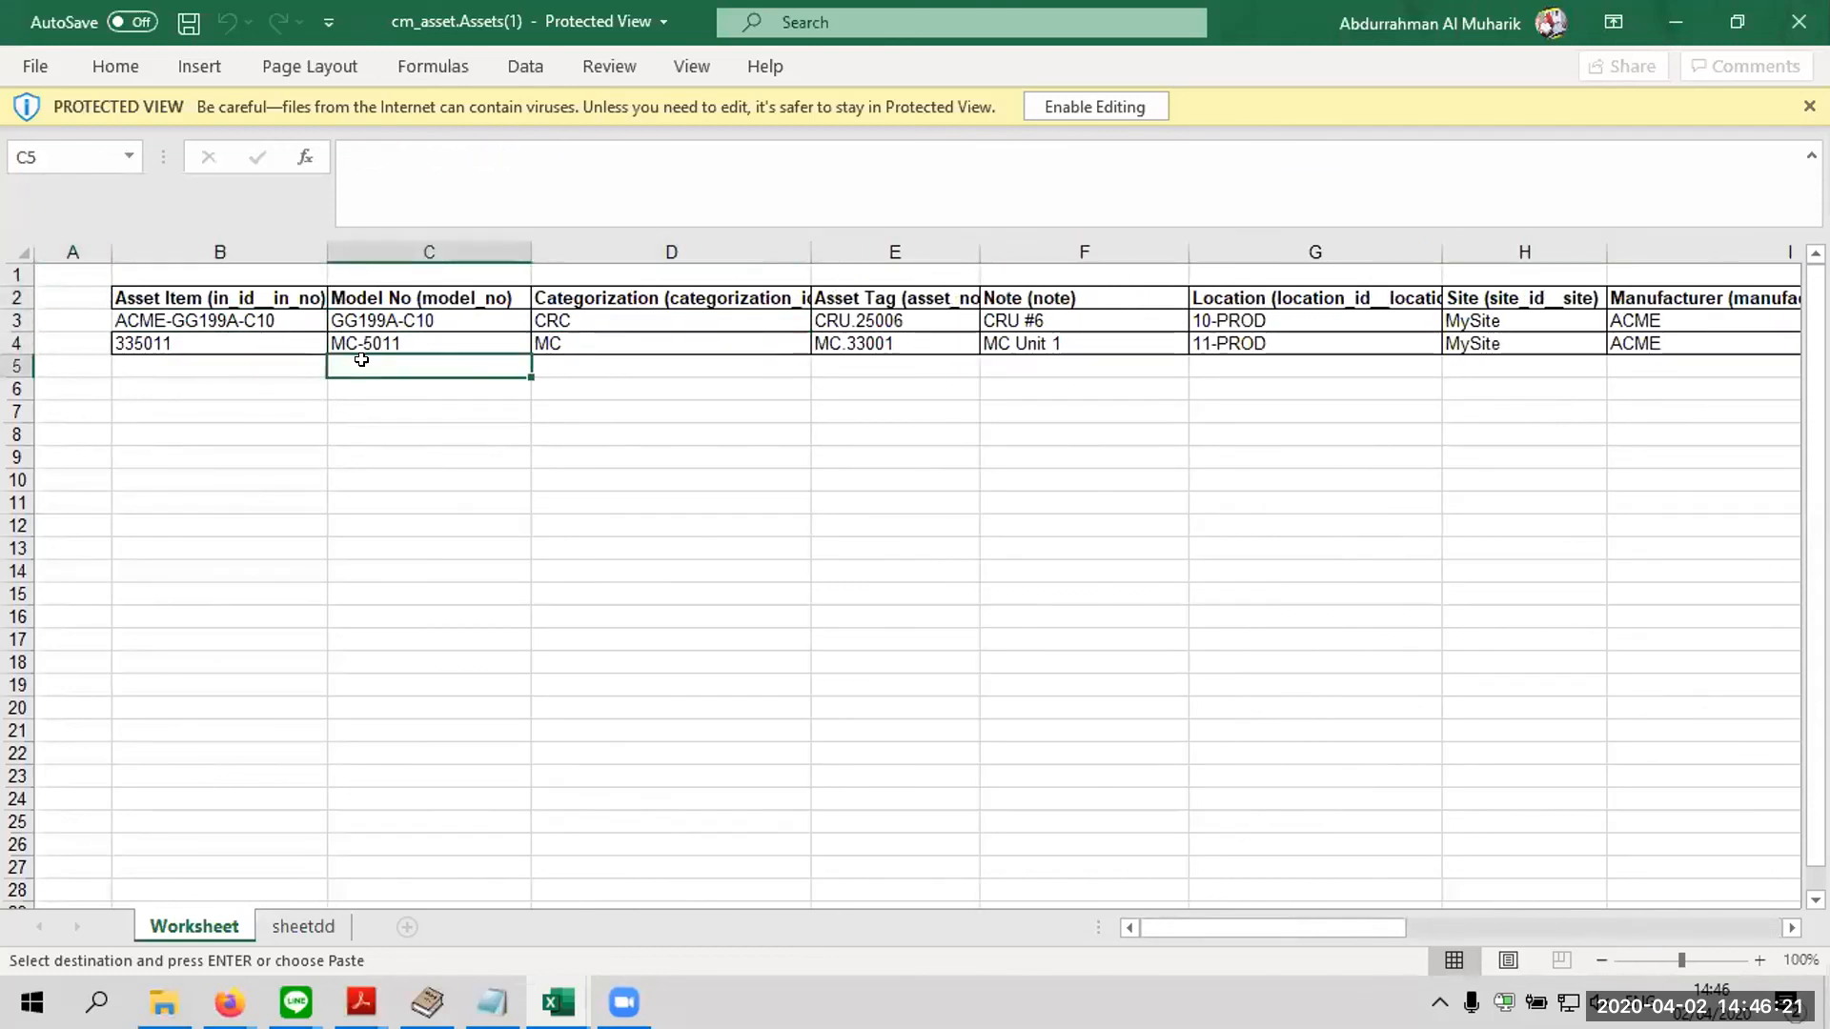
left_click(355, 303)
left_click(589, 294)
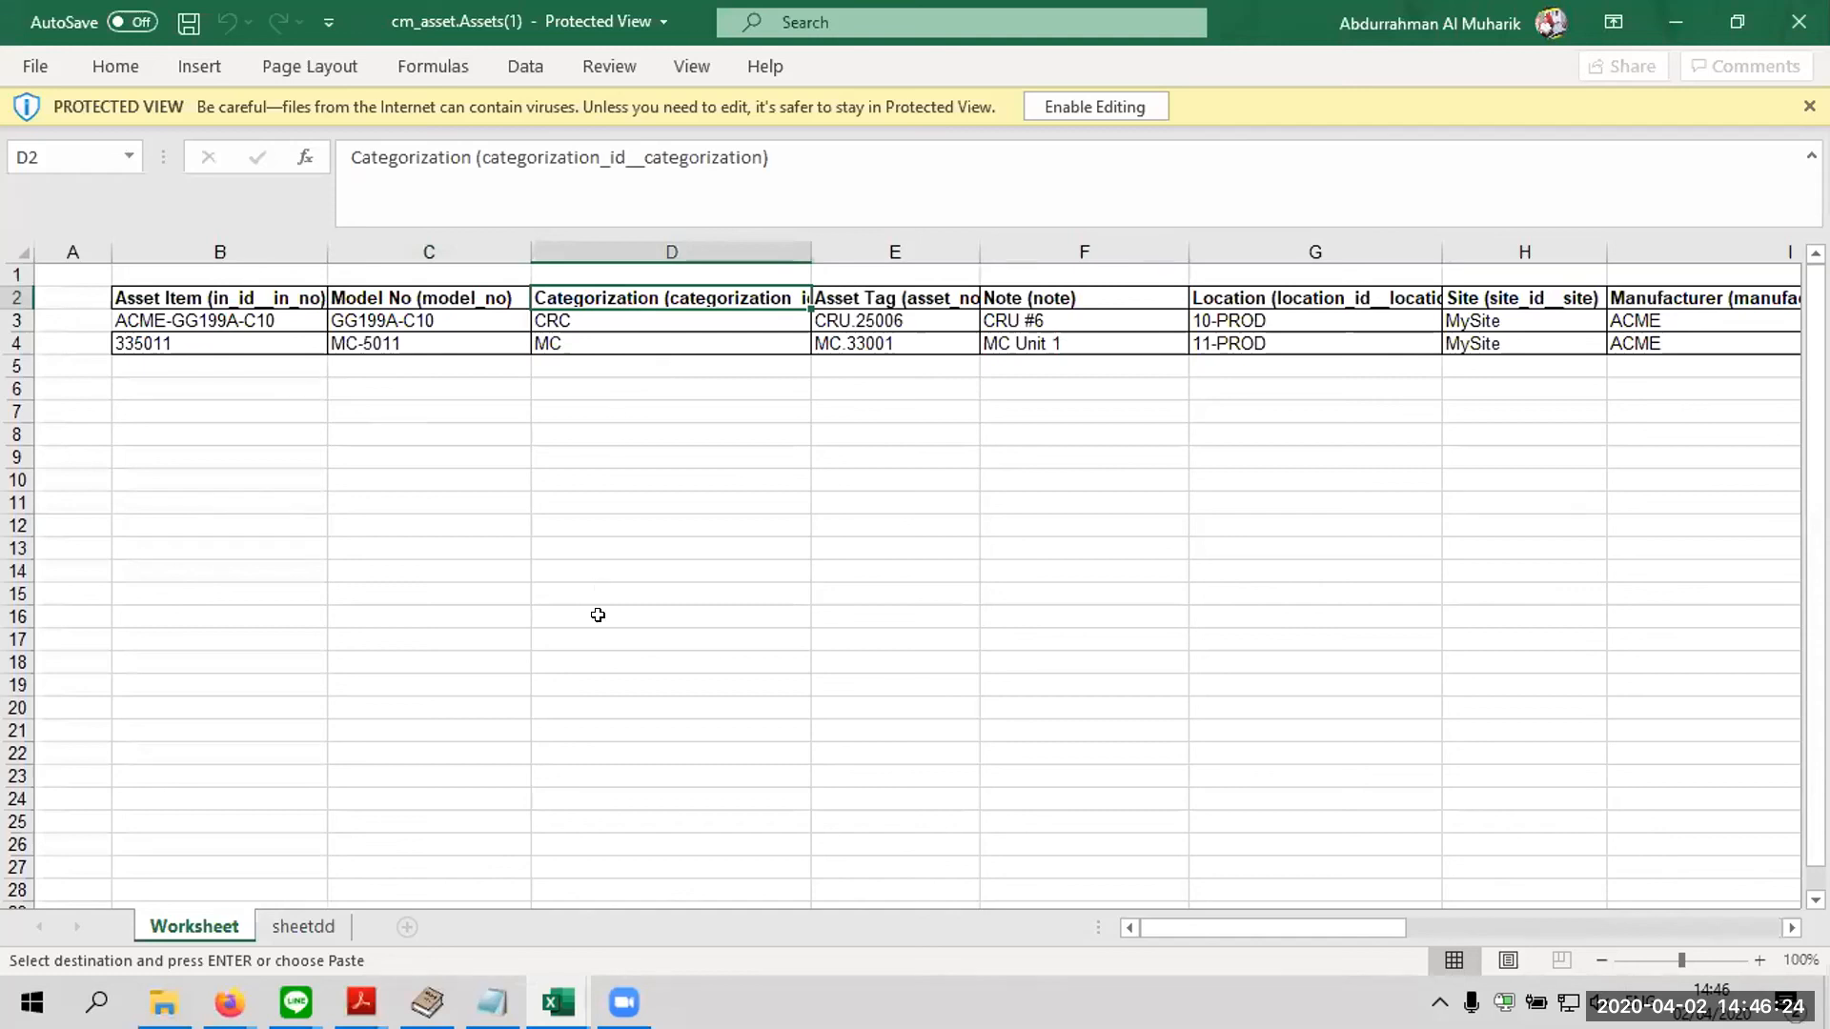
View the code lists for priority, status and other fields on the sheetdd sheet, and return to Worksheet
left_click(322, 923)
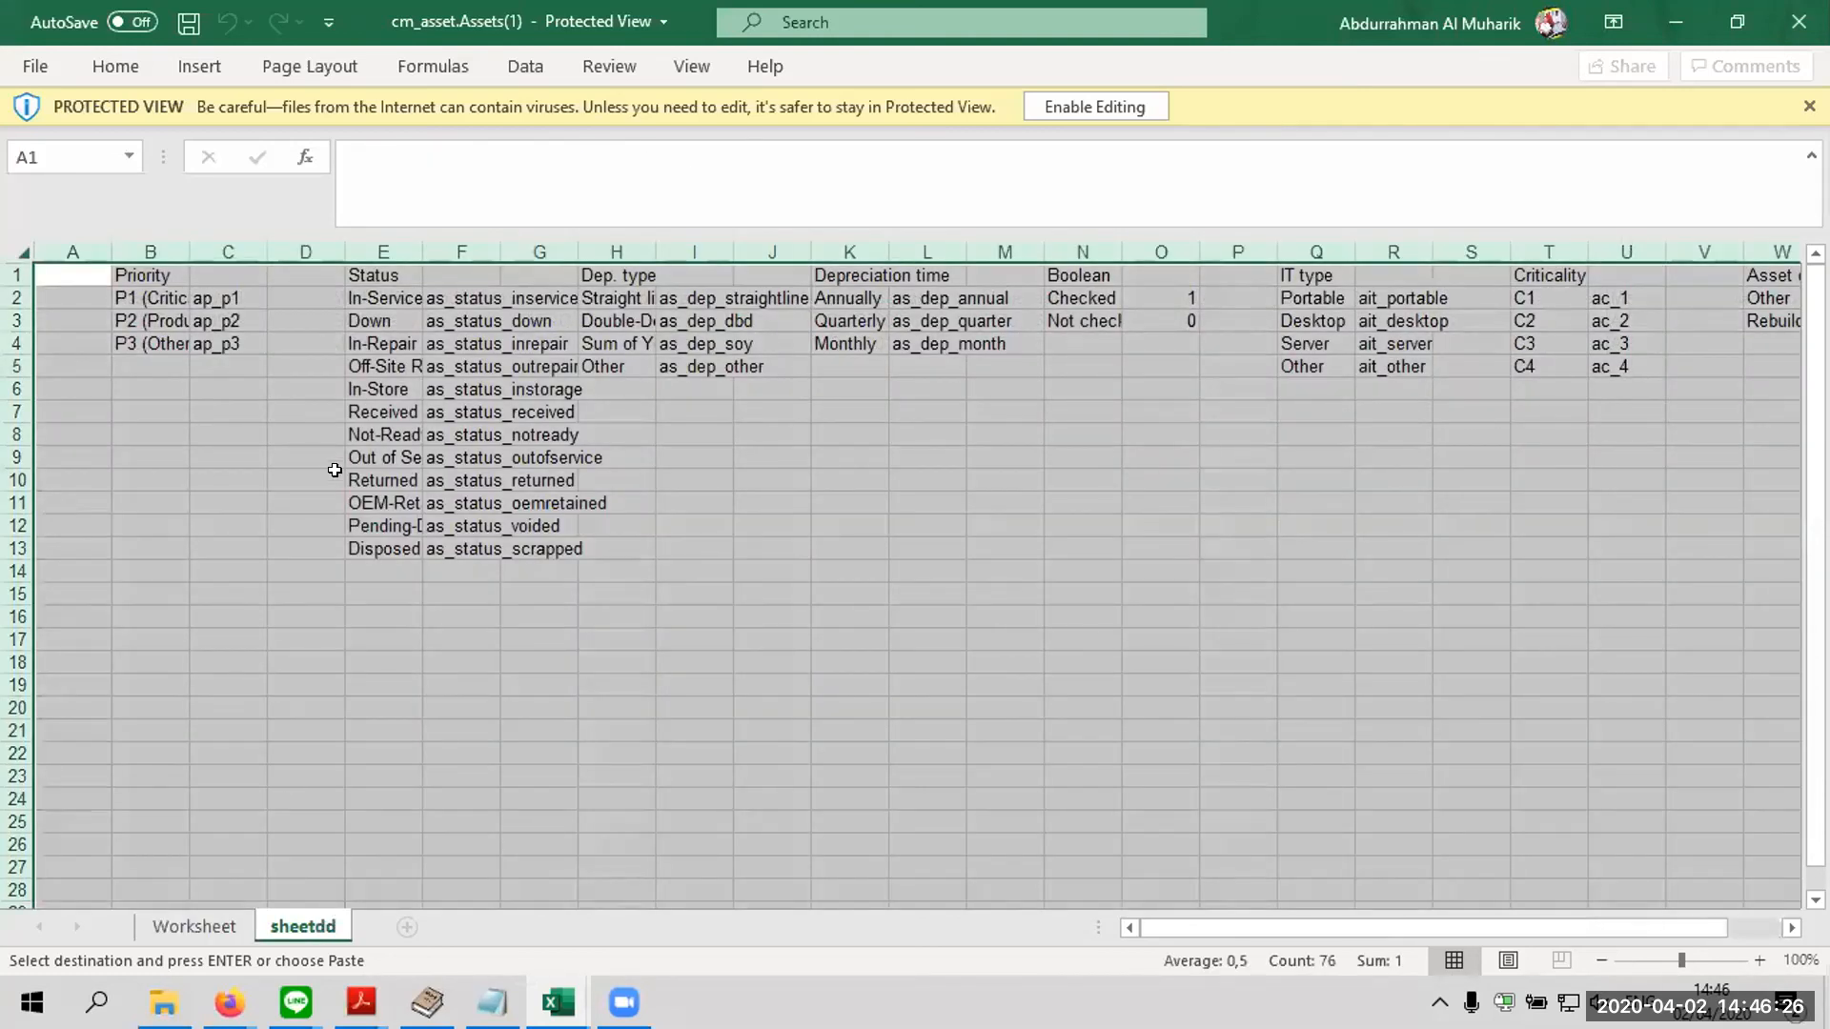
left_click(335, 472)
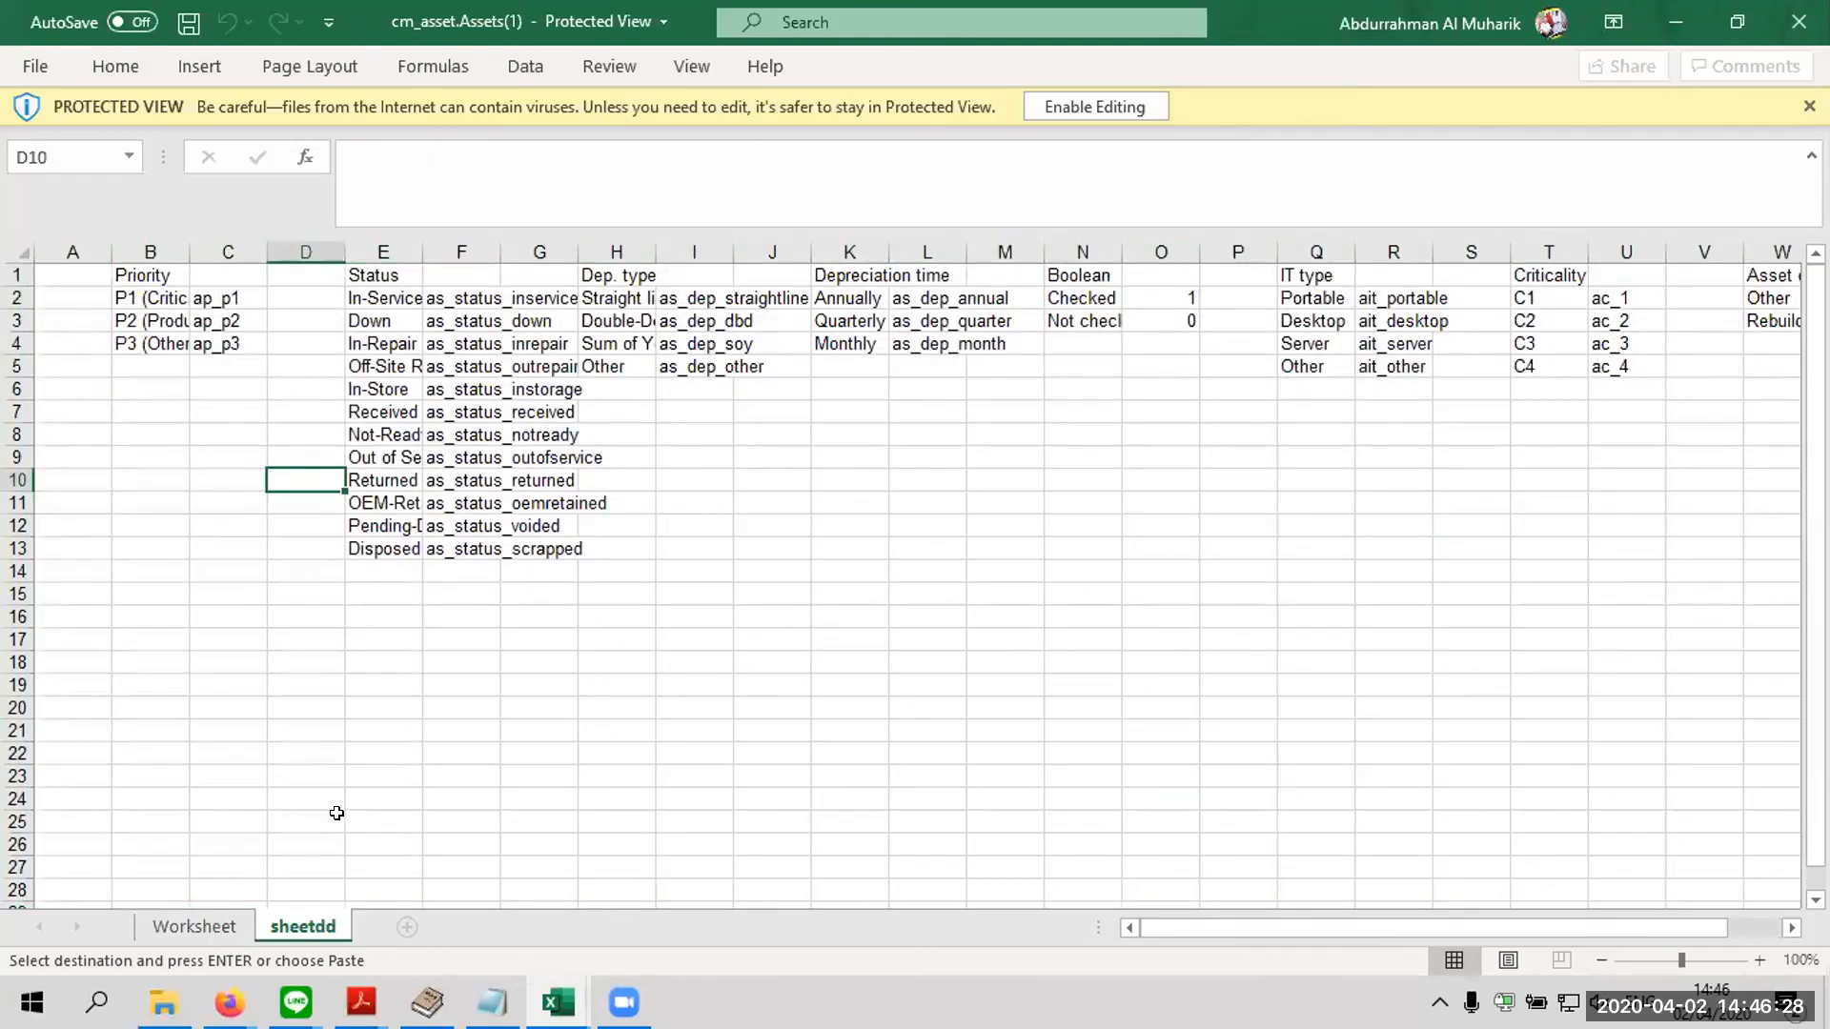
left_click(215, 923)
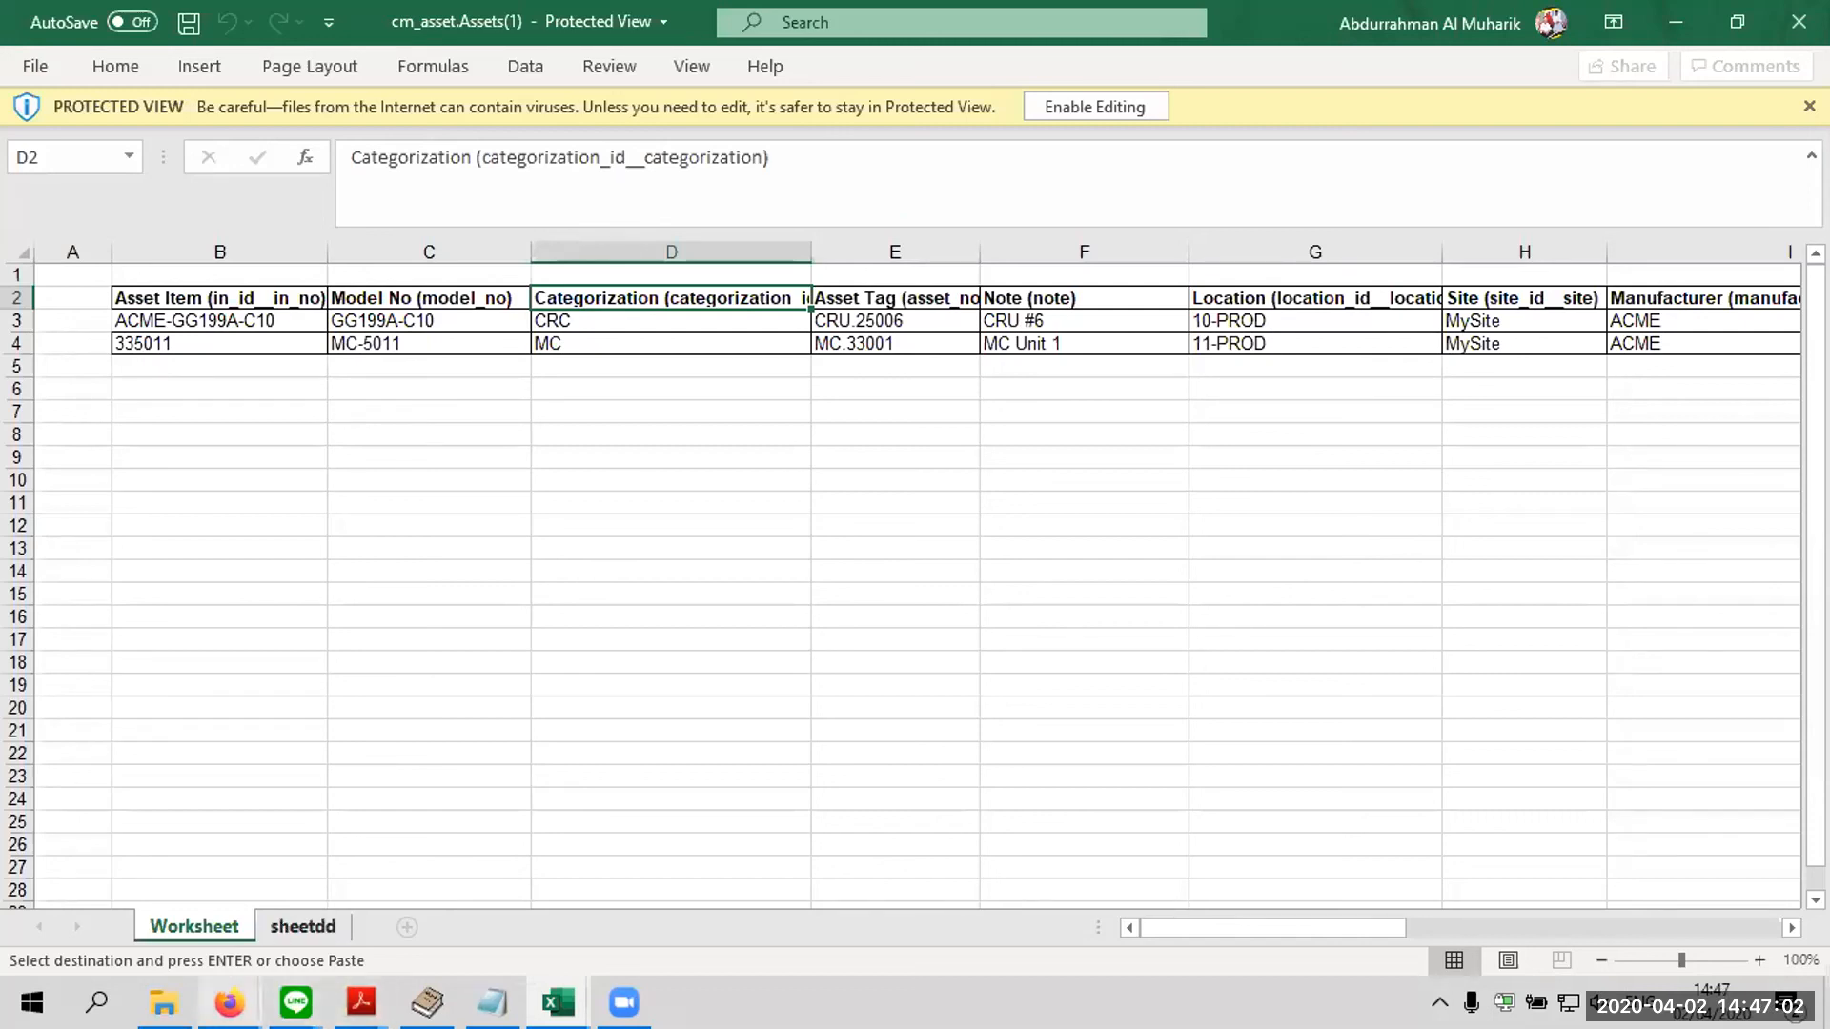
Switch to the Aset - progress report 3 presentation and browse the INPUT DATA ASET slides back to slide 44
mouse_move(229, 1003)
left_click(686, 812)
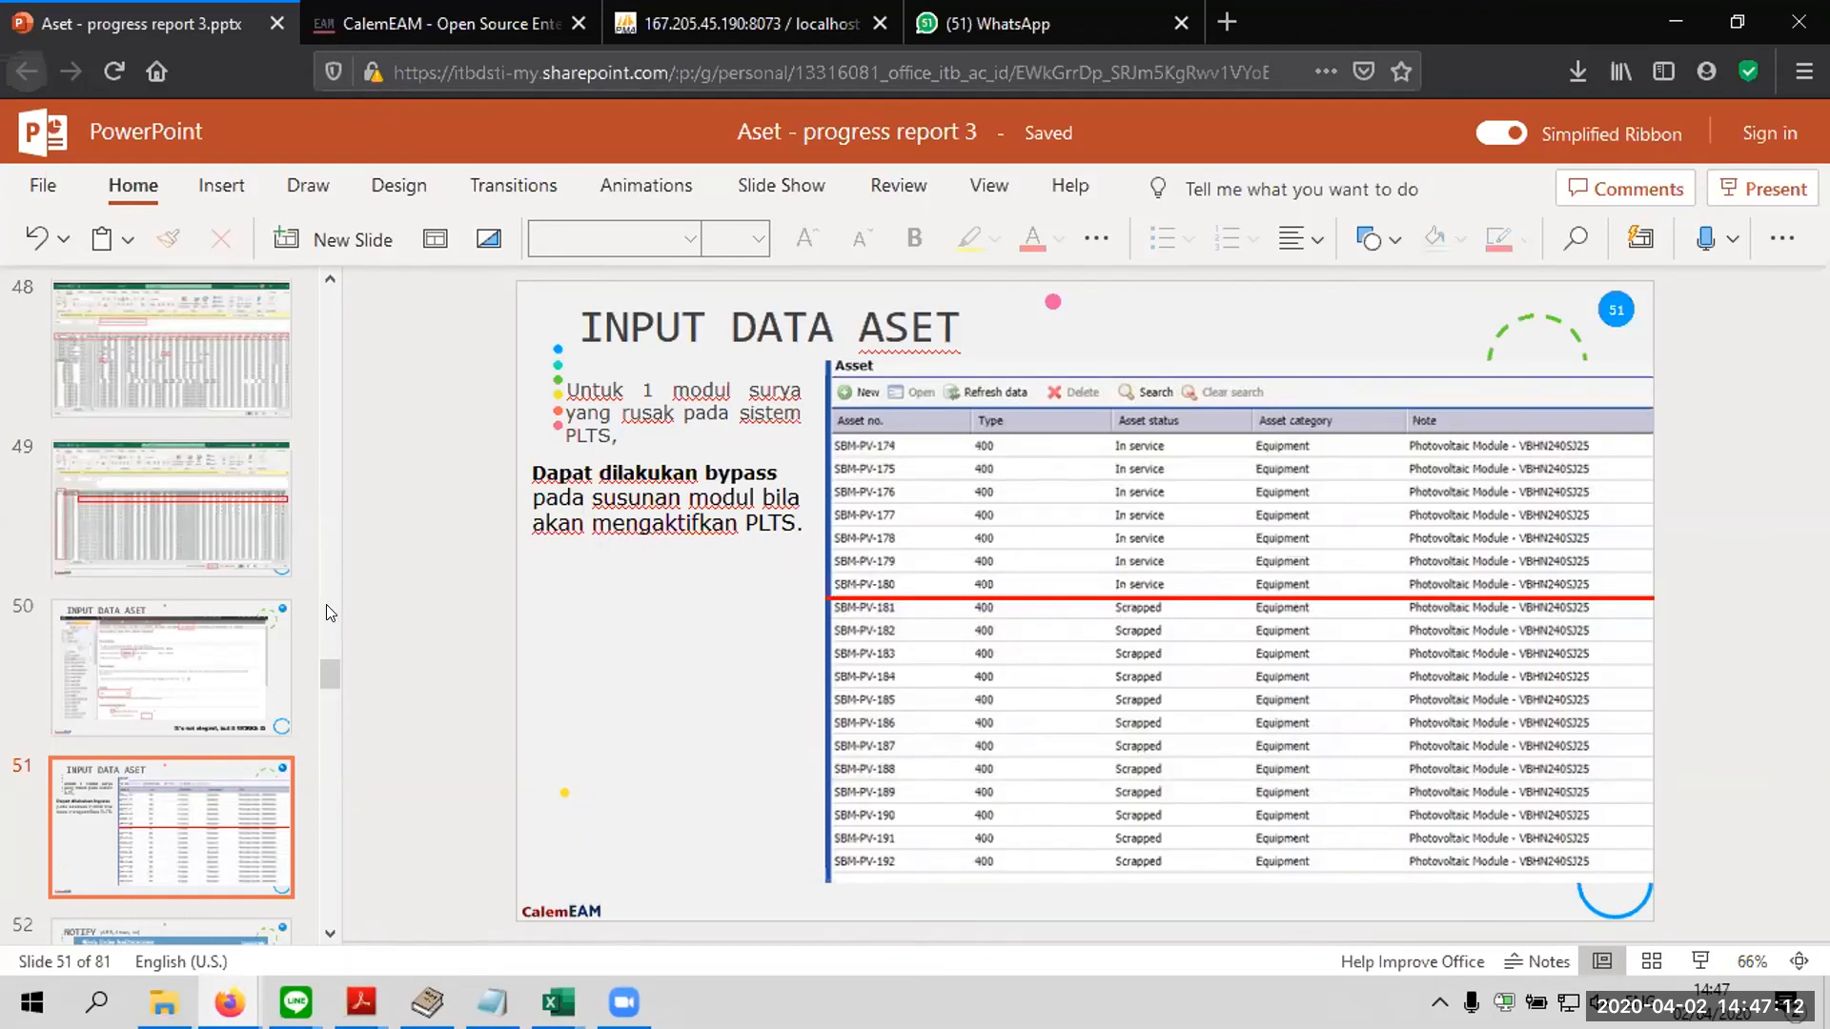
left_click(200, 482)
key("Up")
key("Up")
key("Up")
key("Up")
key("Up")
key("Up")
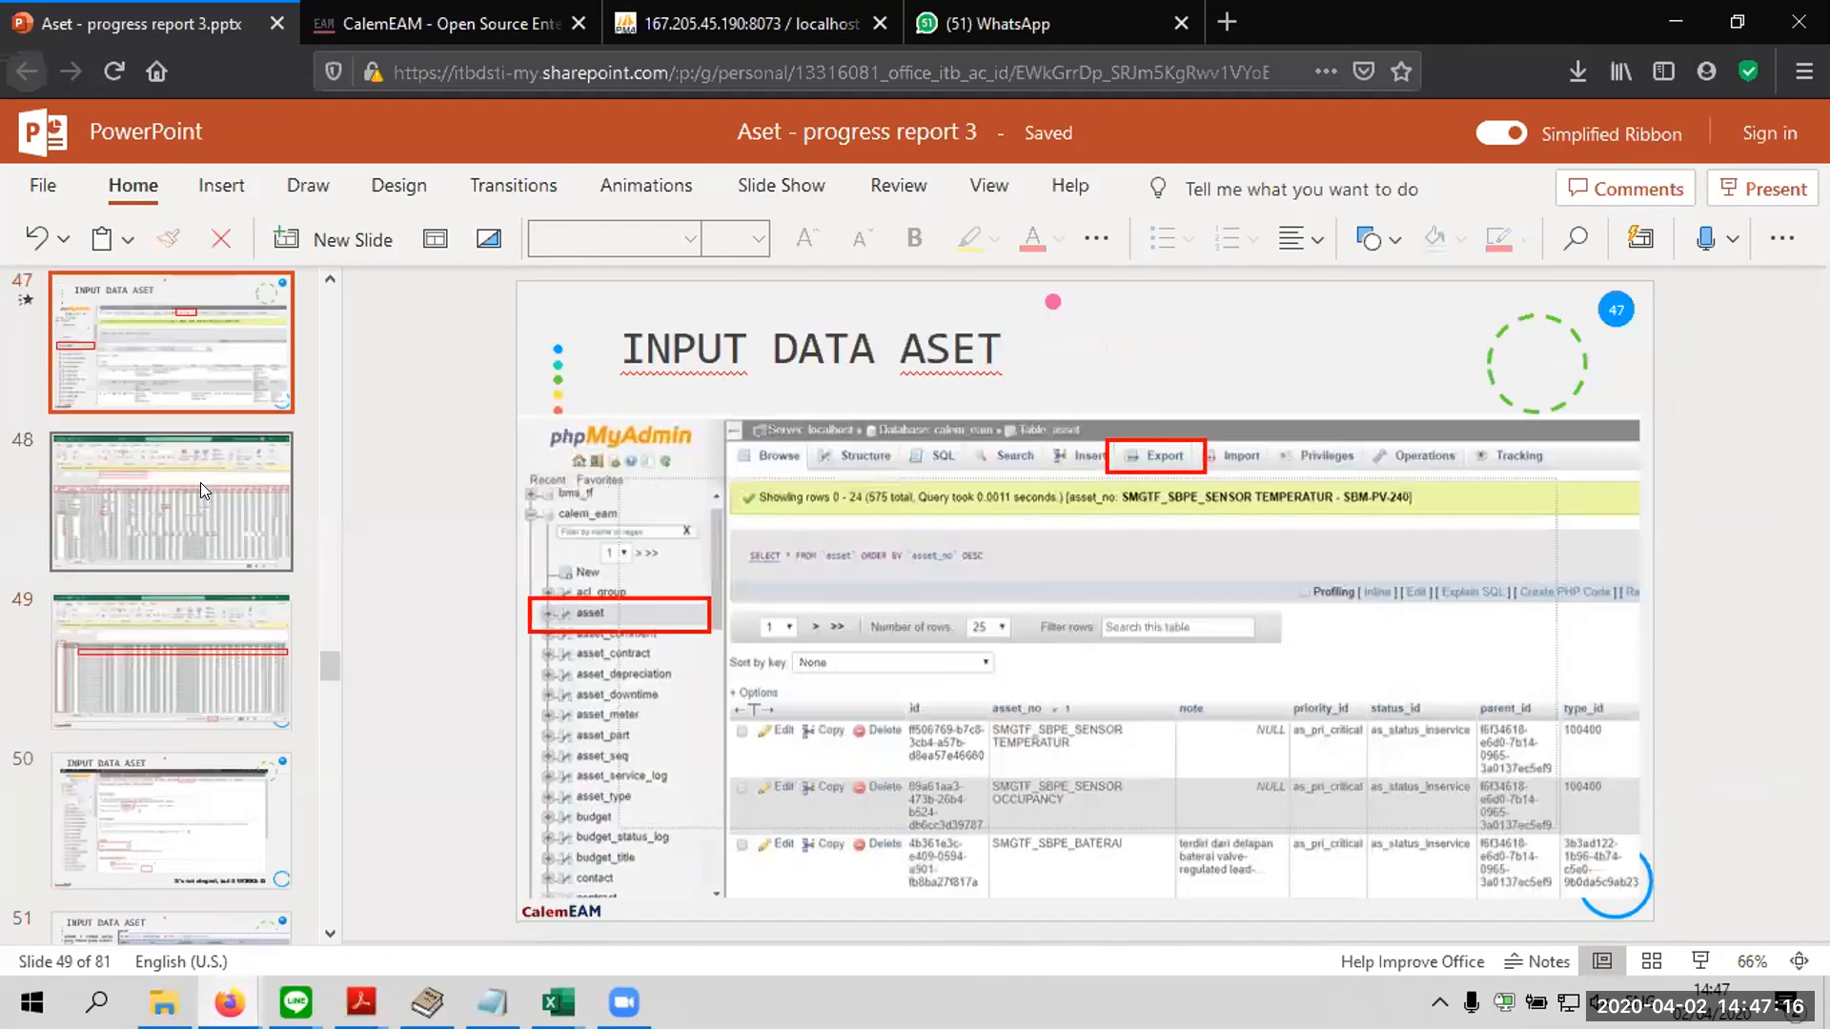
key("Down")
key("Down")
key("Down")
key("Down")
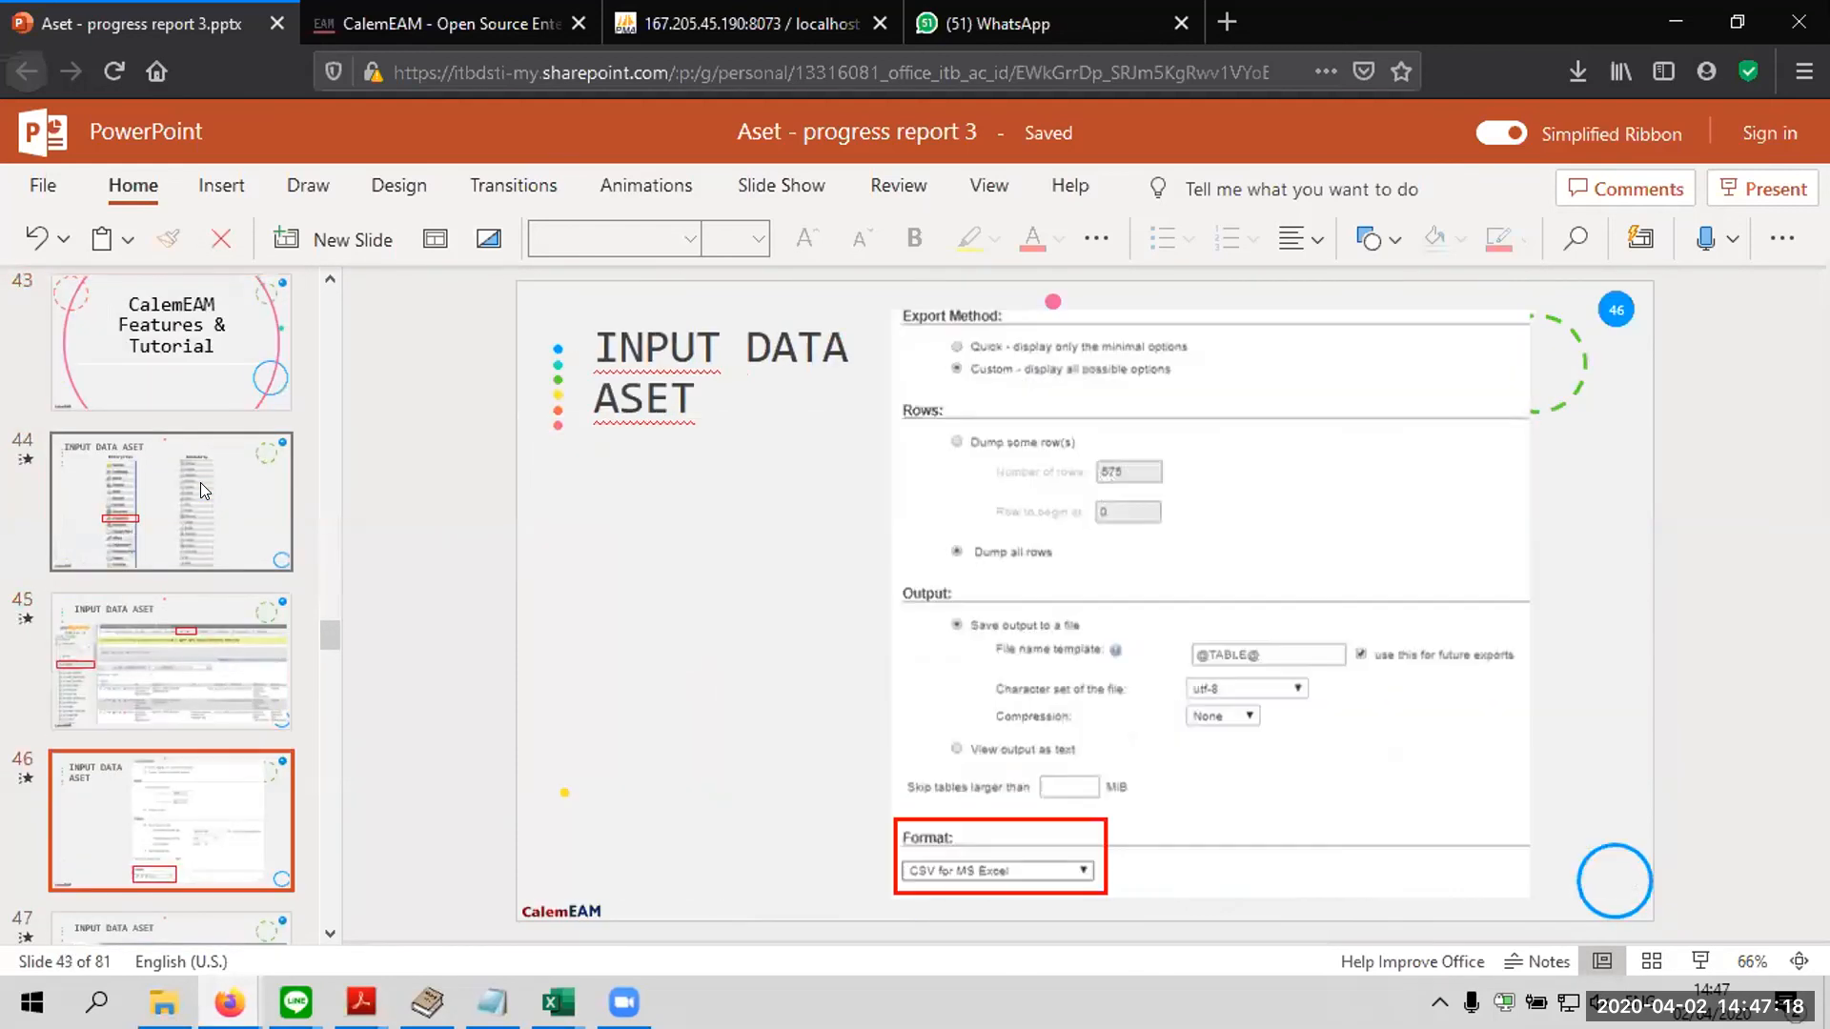
key("Up")
key("Up")
key("Up")
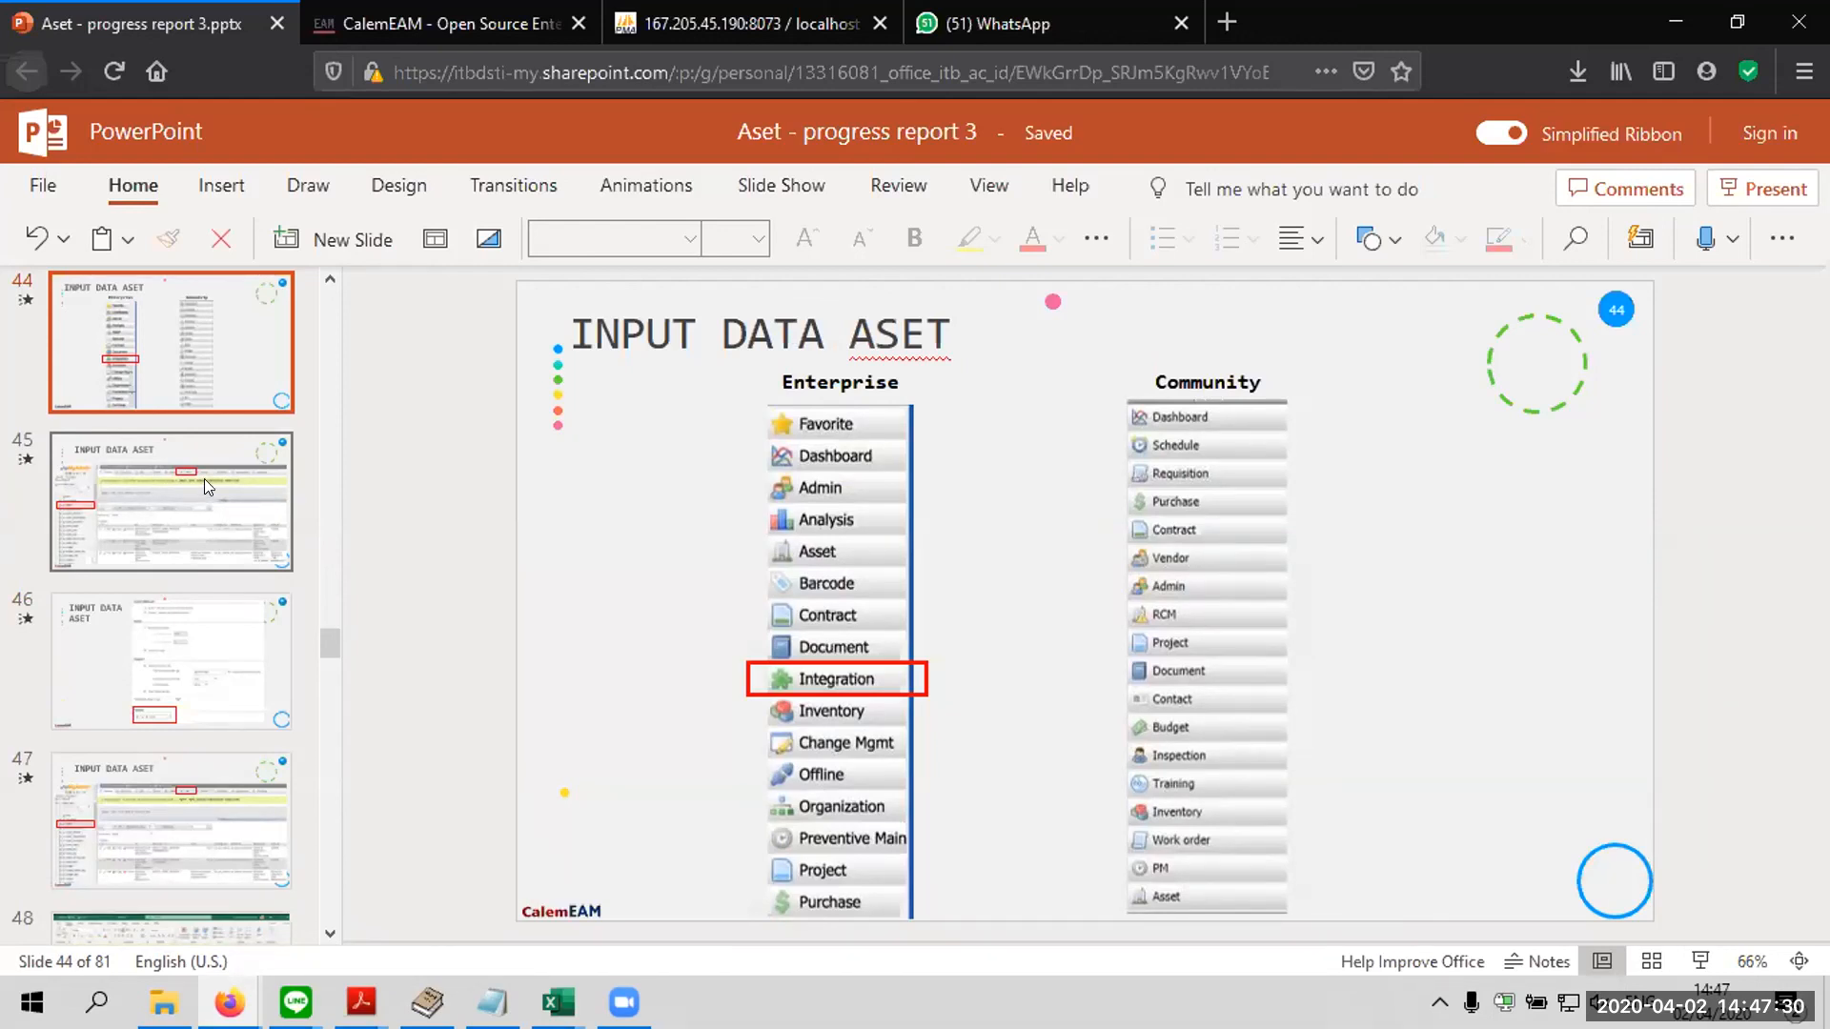
Bring up the Data Upload Part 2 article briefly and return to the progress report presentation
mouse_move(228, 1002)
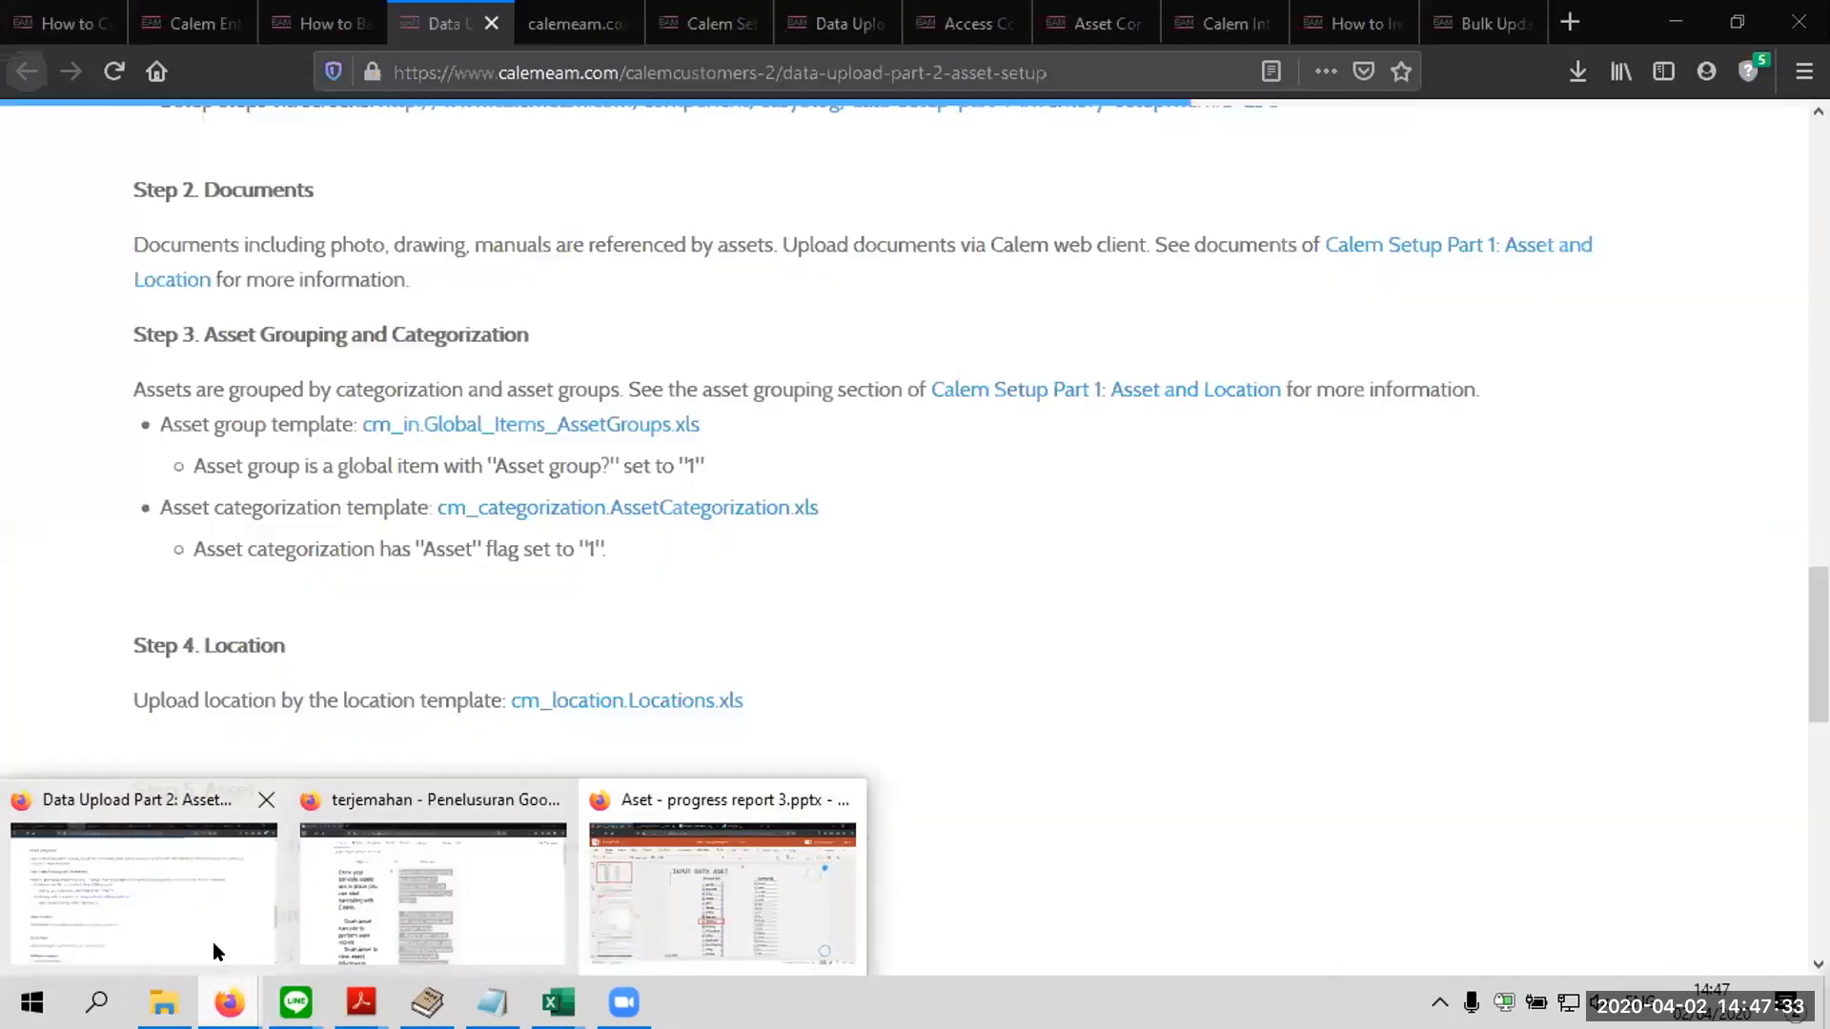
left_click(213, 942)
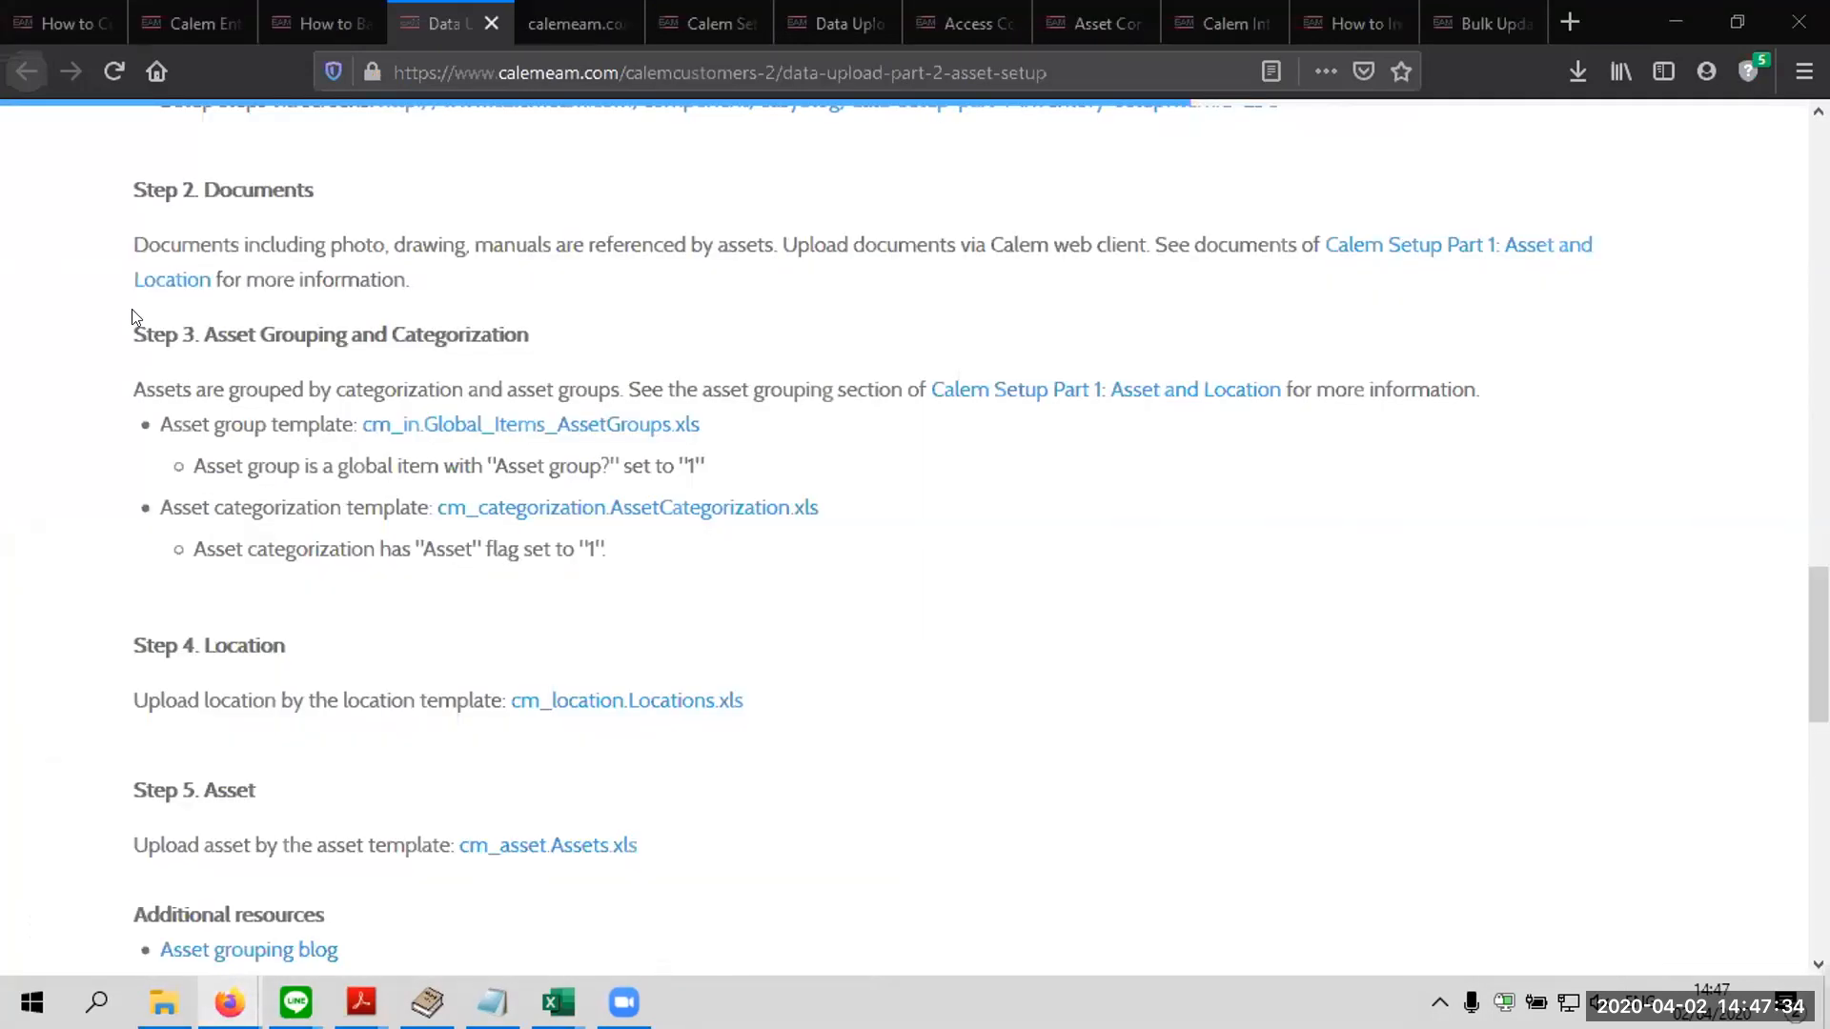
mouse_move(229, 1003)
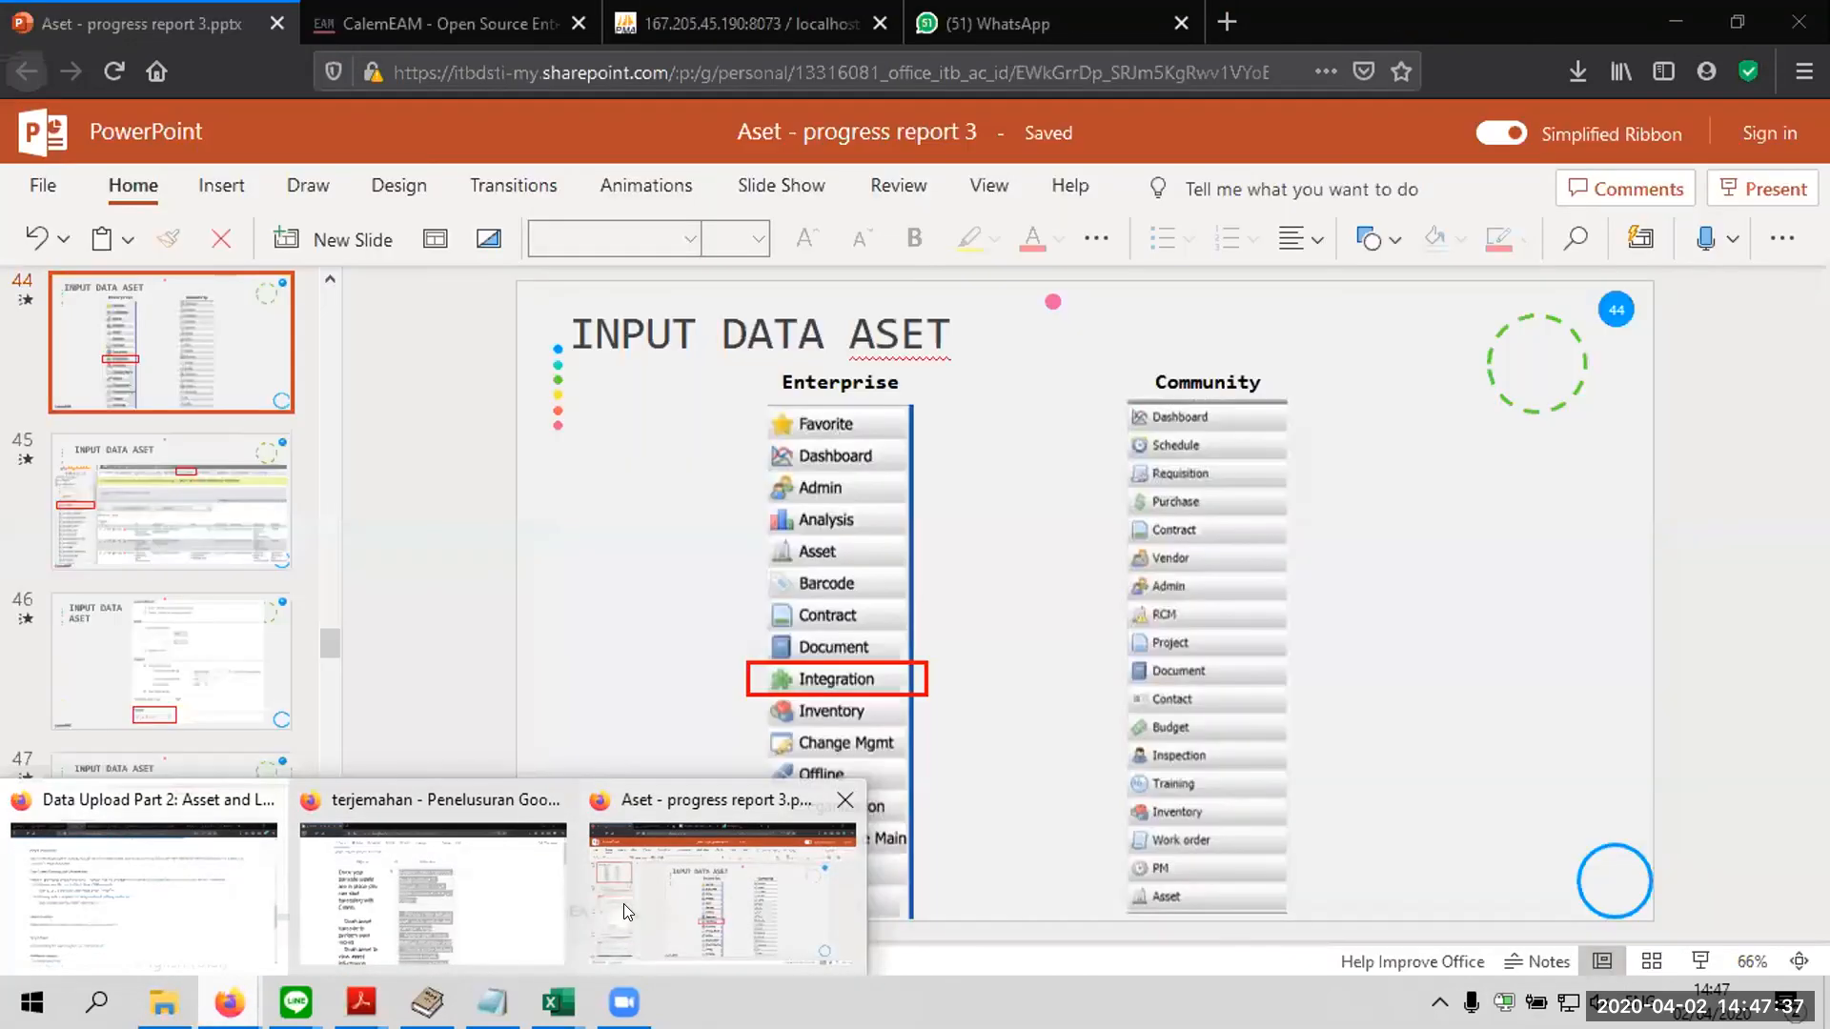
left_click(623, 903)
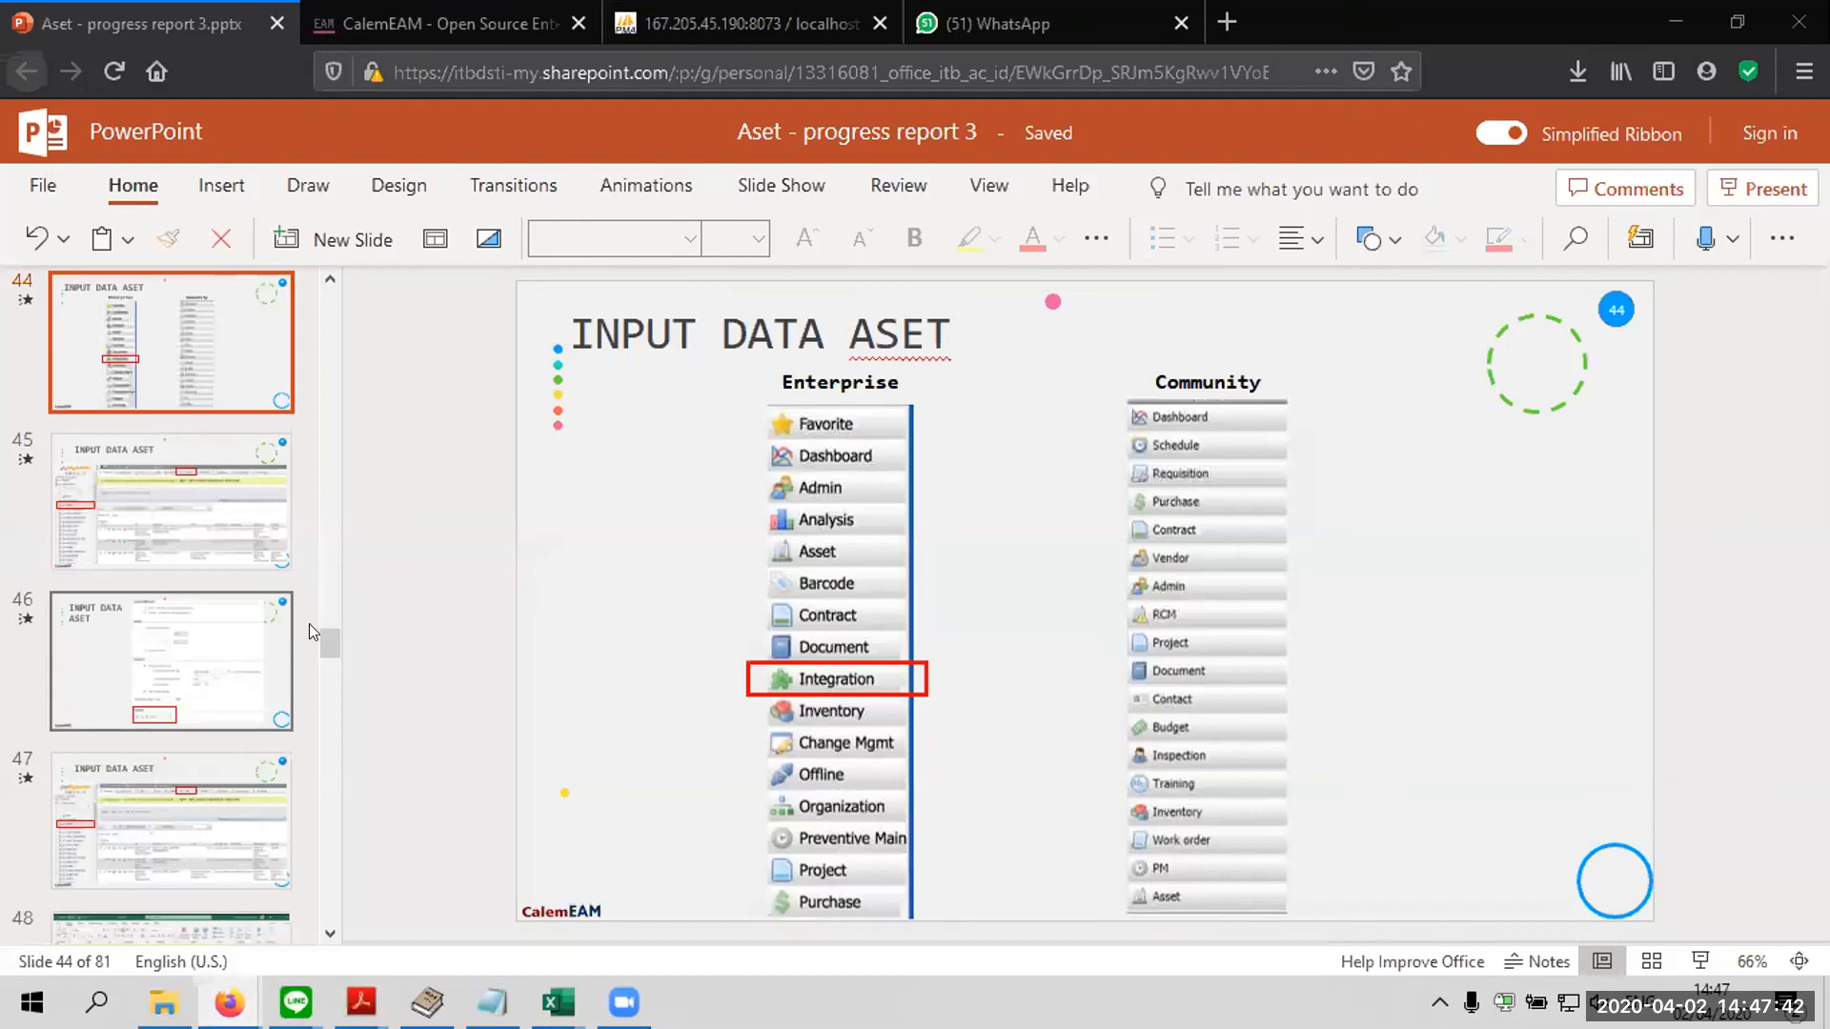
Go to the ASSET LIST slide, number 19, and select its component table picture
left_click_drag(324, 639, 324, 411)
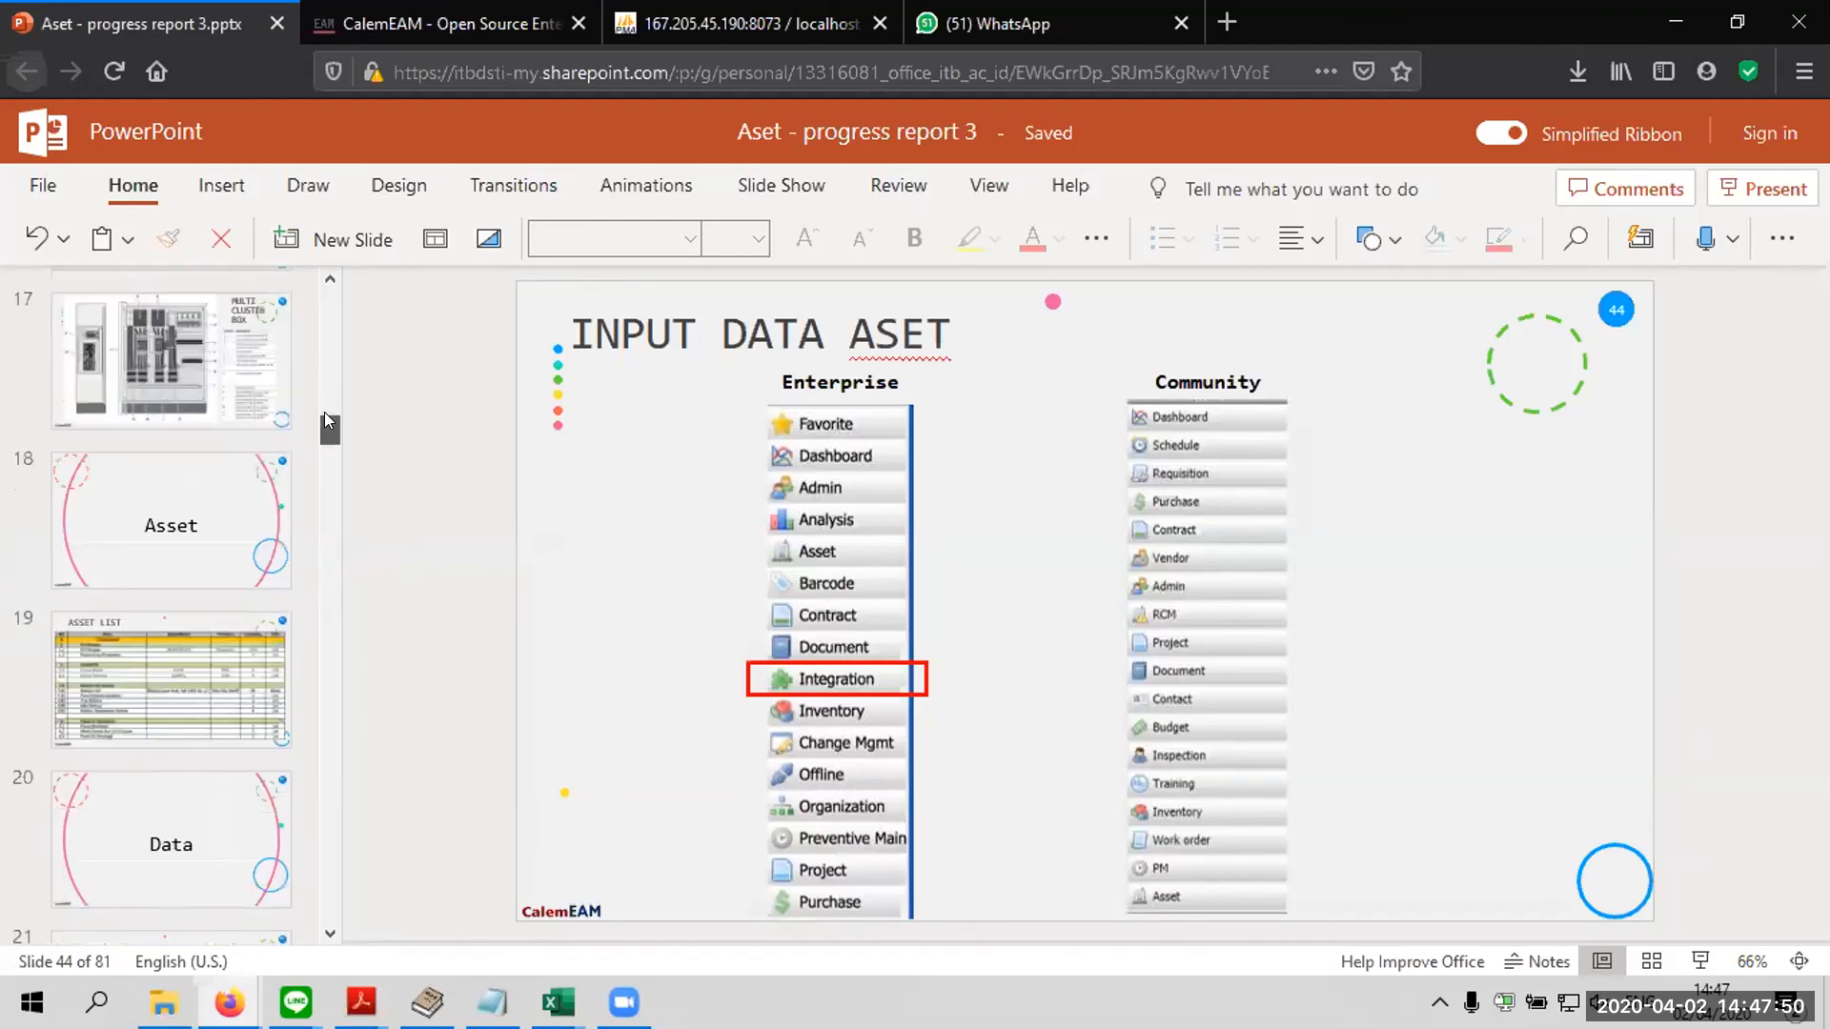
left_click(246, 673)
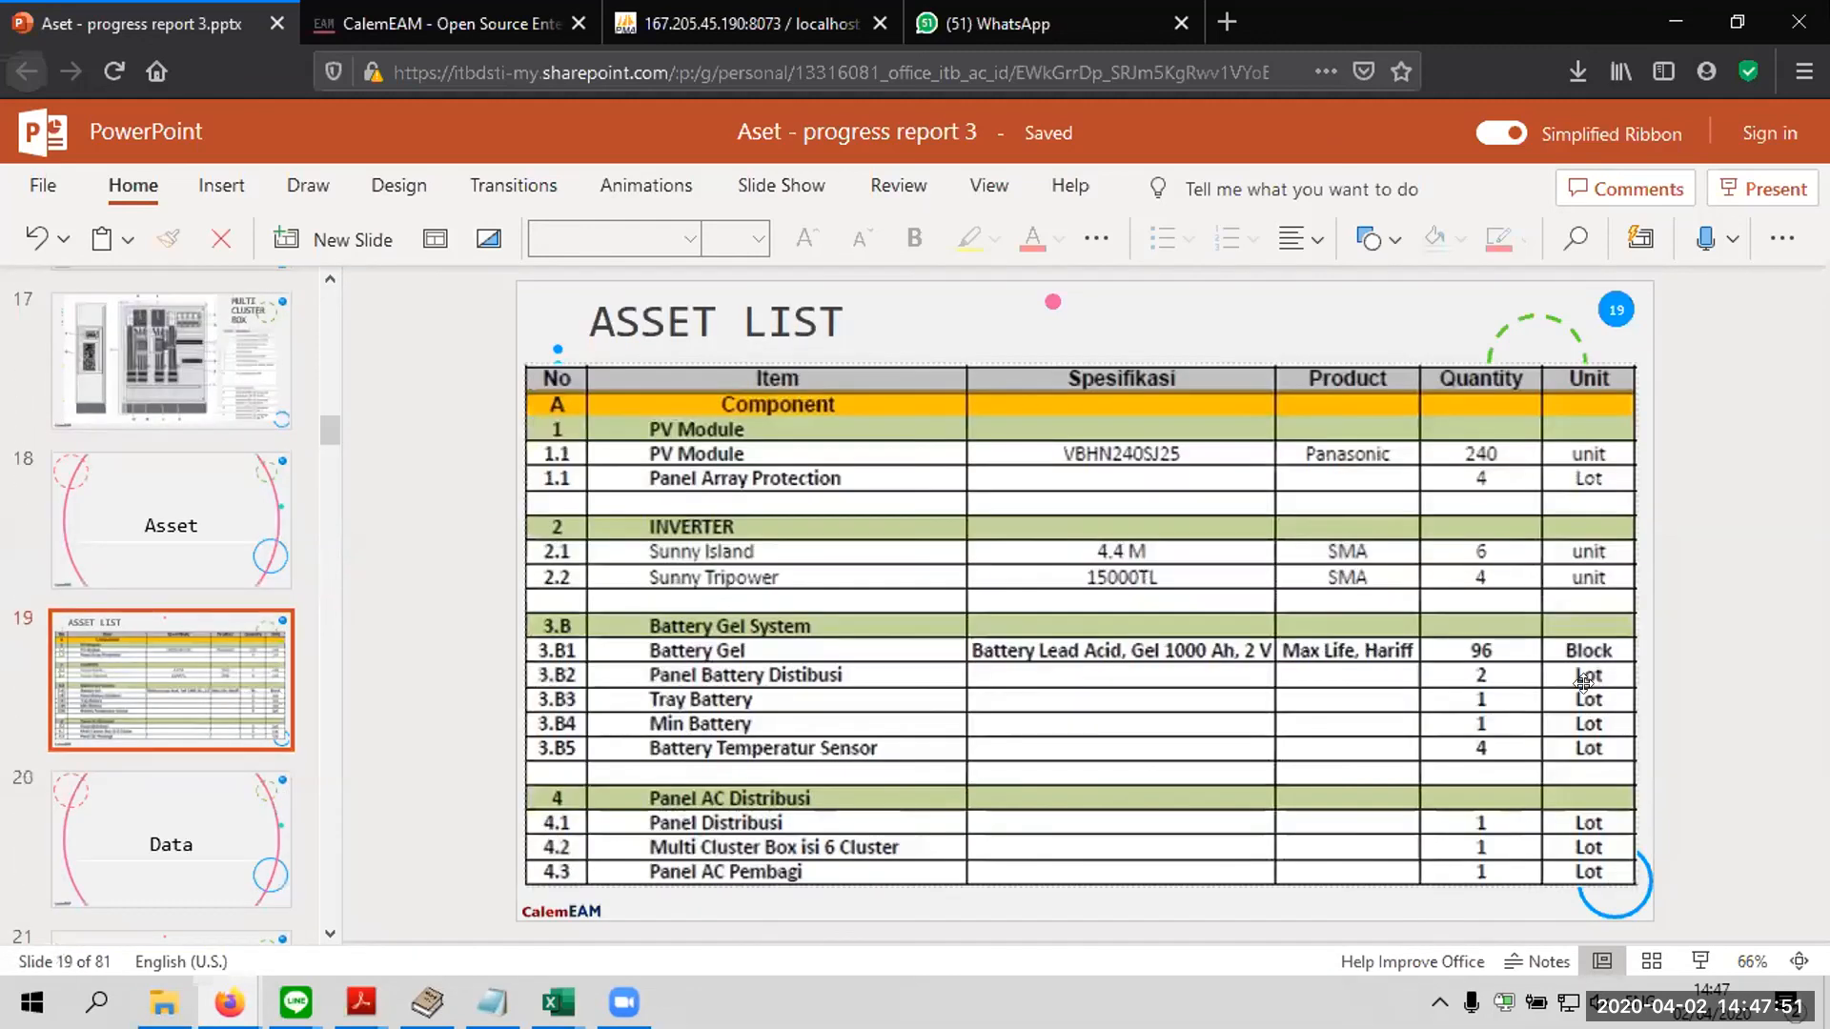
left_click(1264, 420)
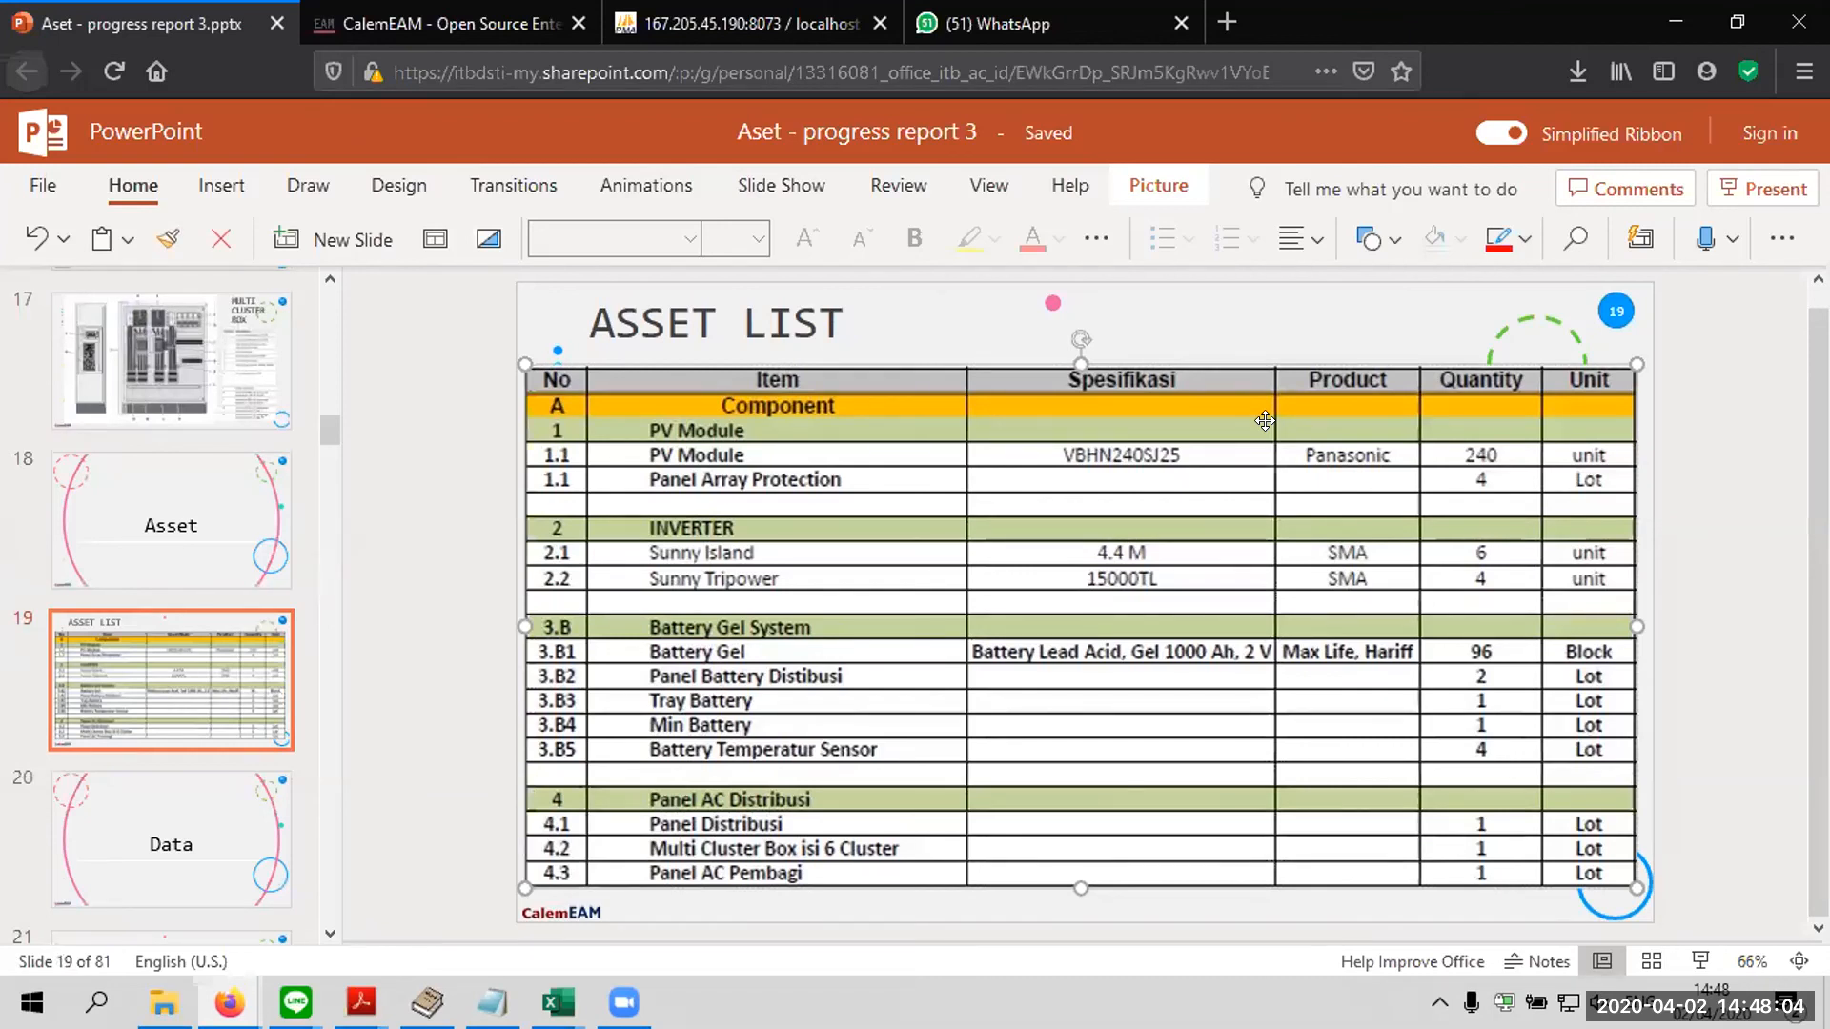
Go to the KASUS REAL slide, number 68, by way of the closing template slides and select its installation notes picture
left_click_drag(330, 436, 327, 932)
left_click(162, 671)
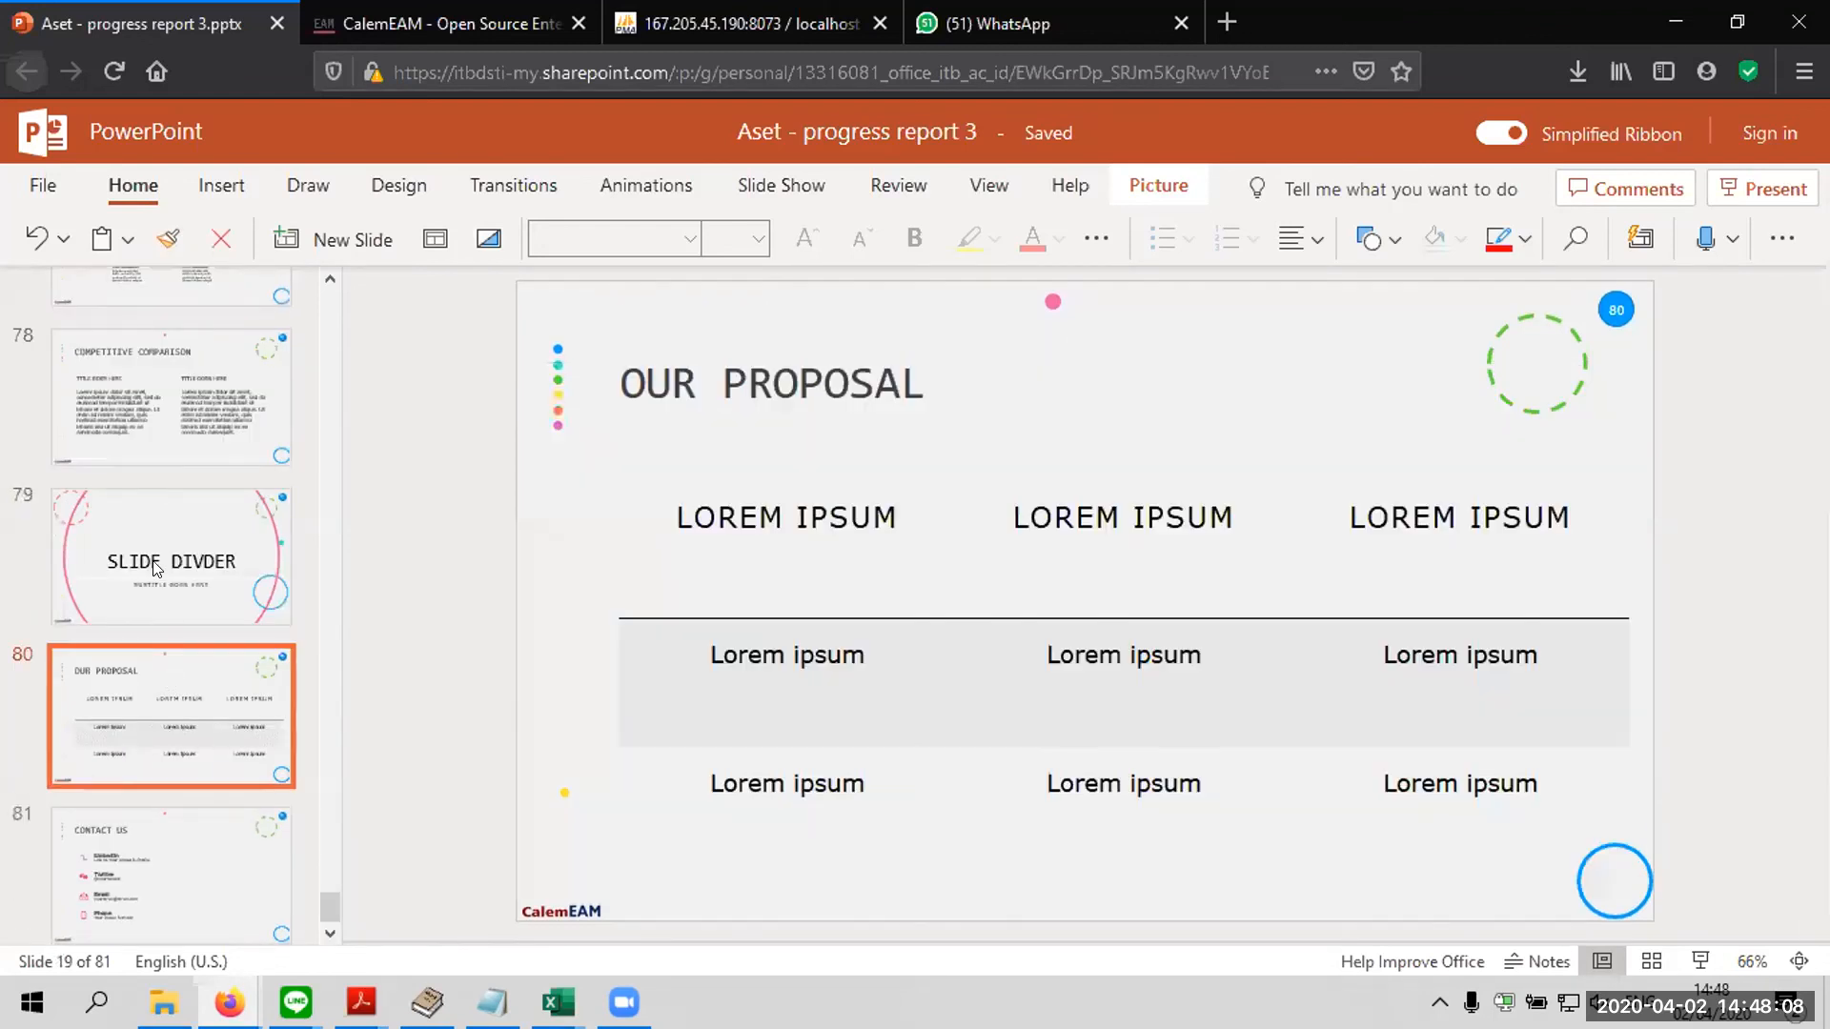
left_click(194, 525)
scroll(195, 524, "up", 10)
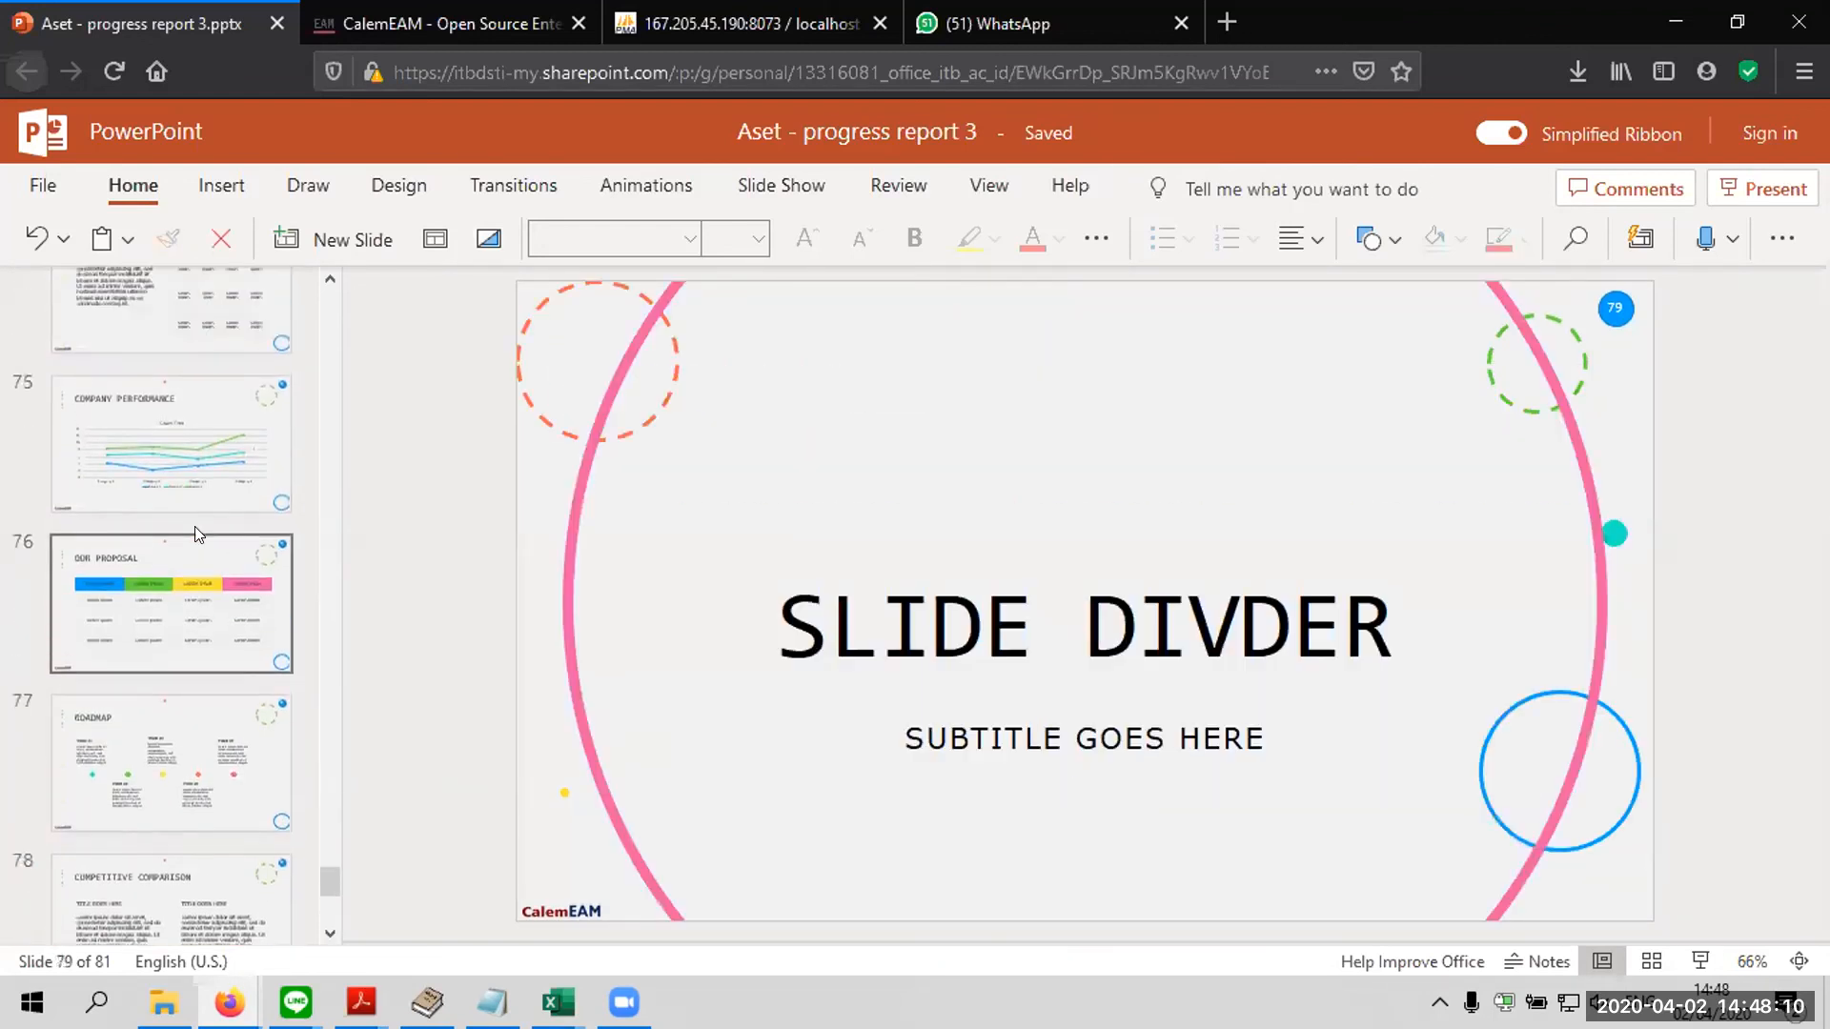
scroll(178, 536, "up", 2)
left_click(177, 534)
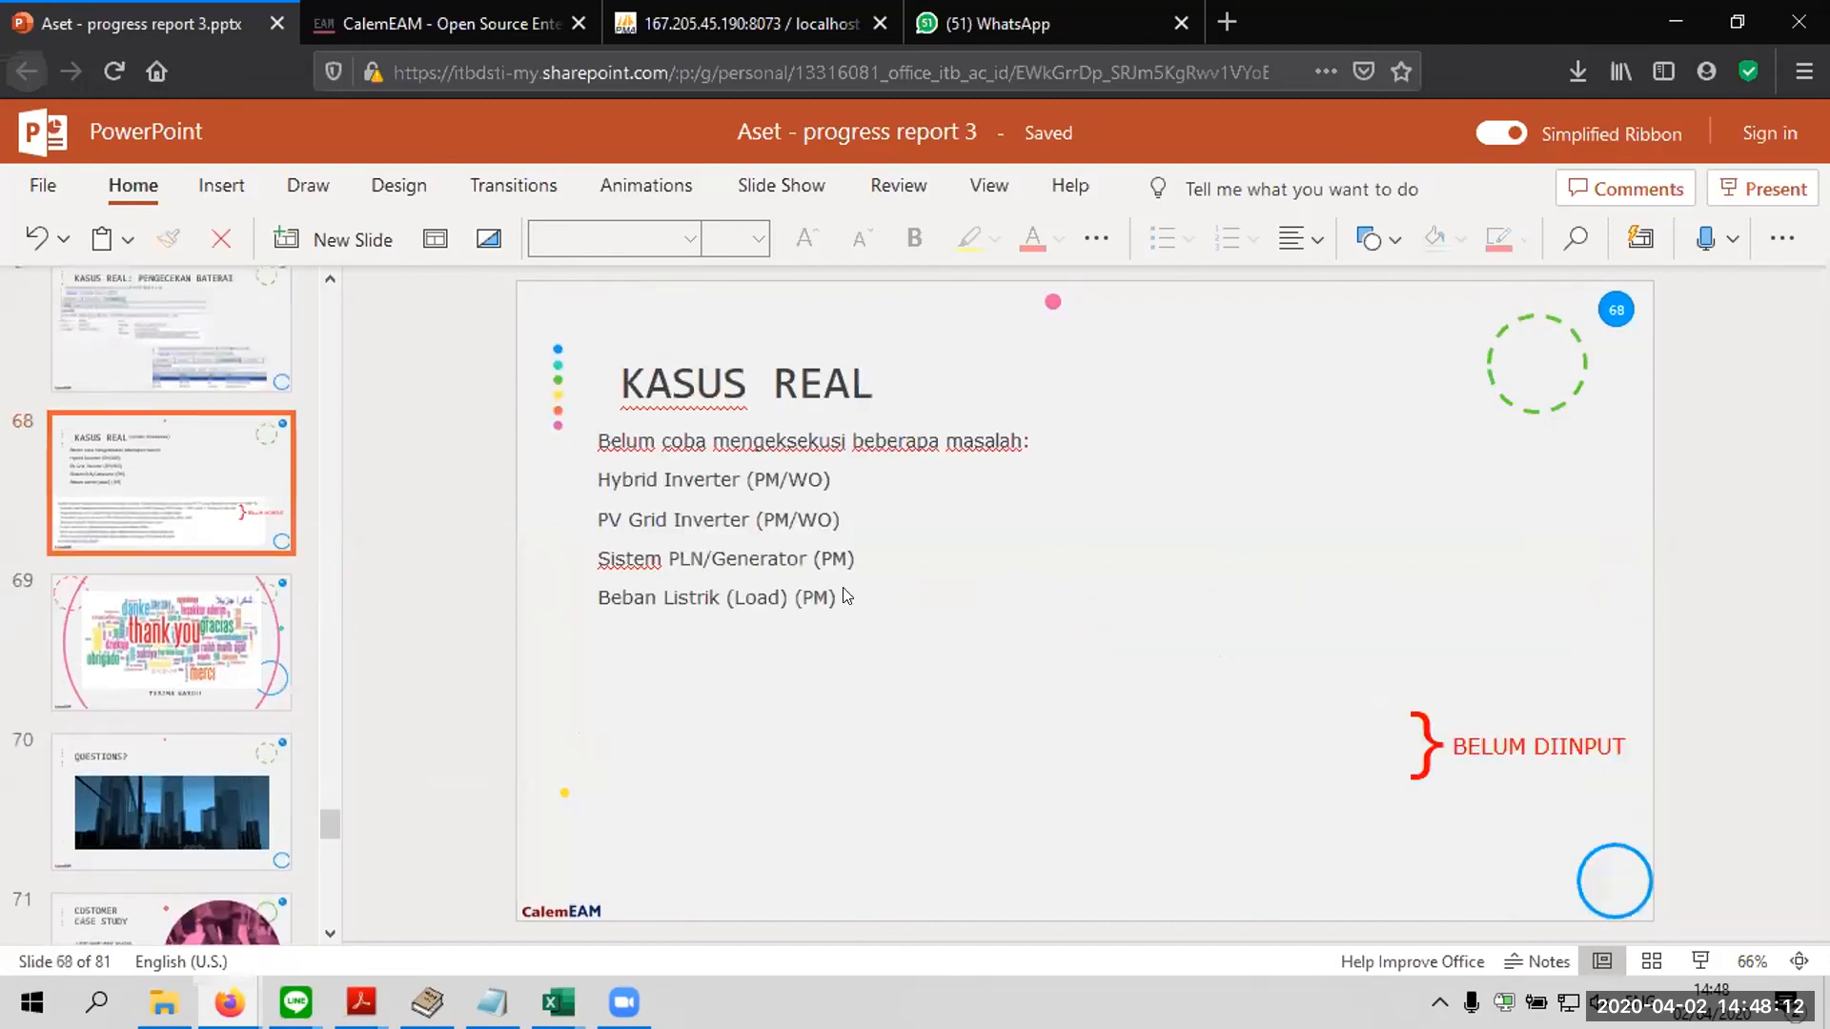
left_click(708, 763)
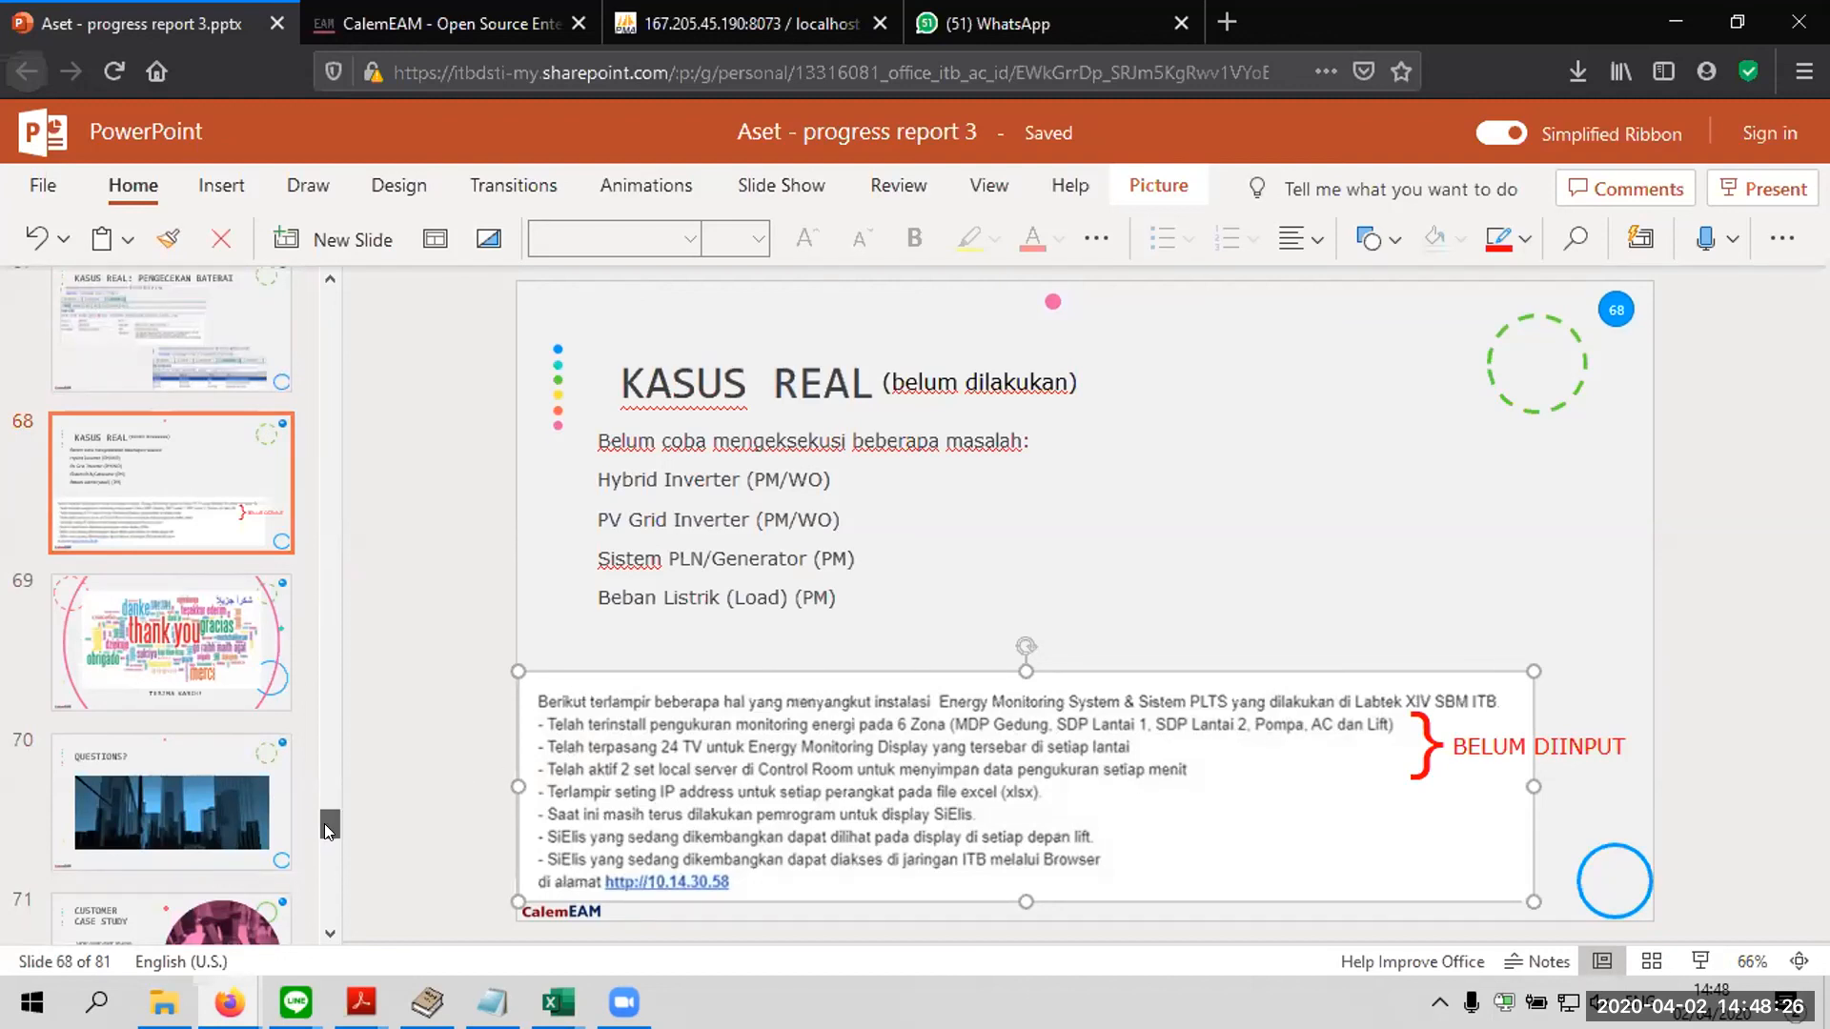
Browse back to the MODULE UI SETUP (COMMUNITY) slide and view it and the STATUS ACCESS slide, number 62
scroll(334, 815, "up", 3)
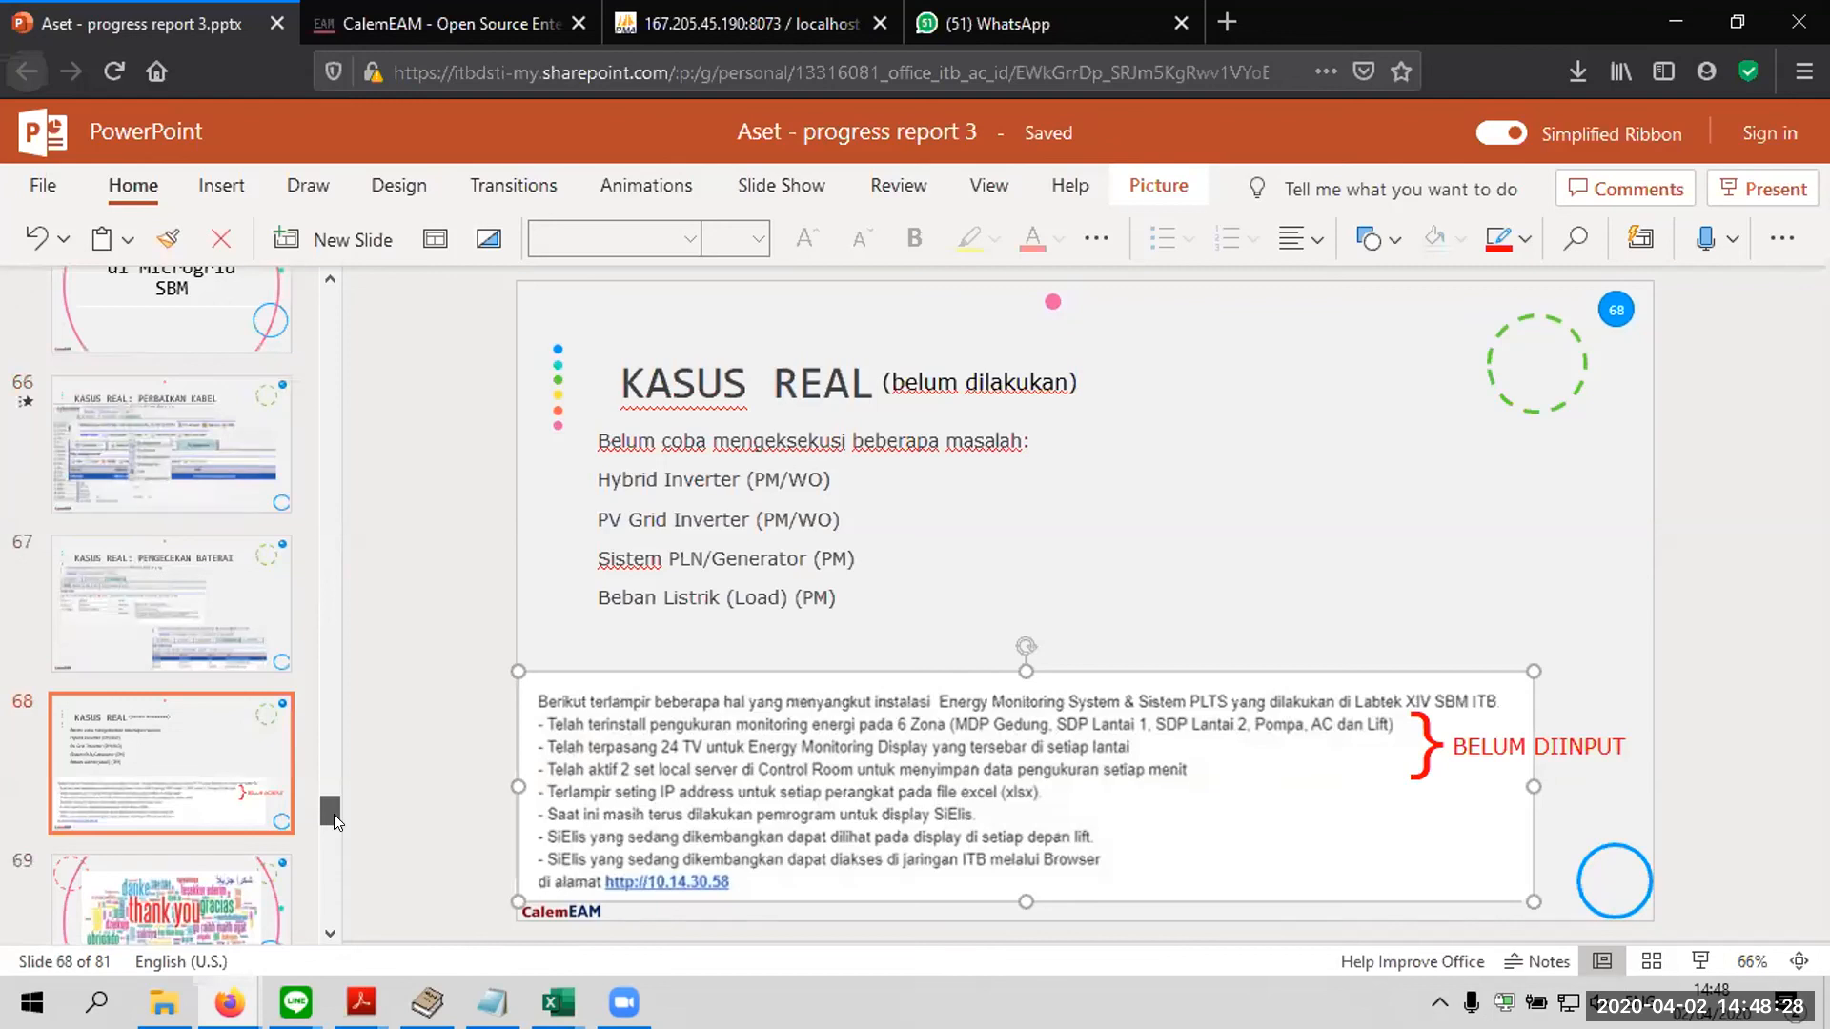
scroll(333, 814, "up", 5)
scroll(351, 782, "up", 2)
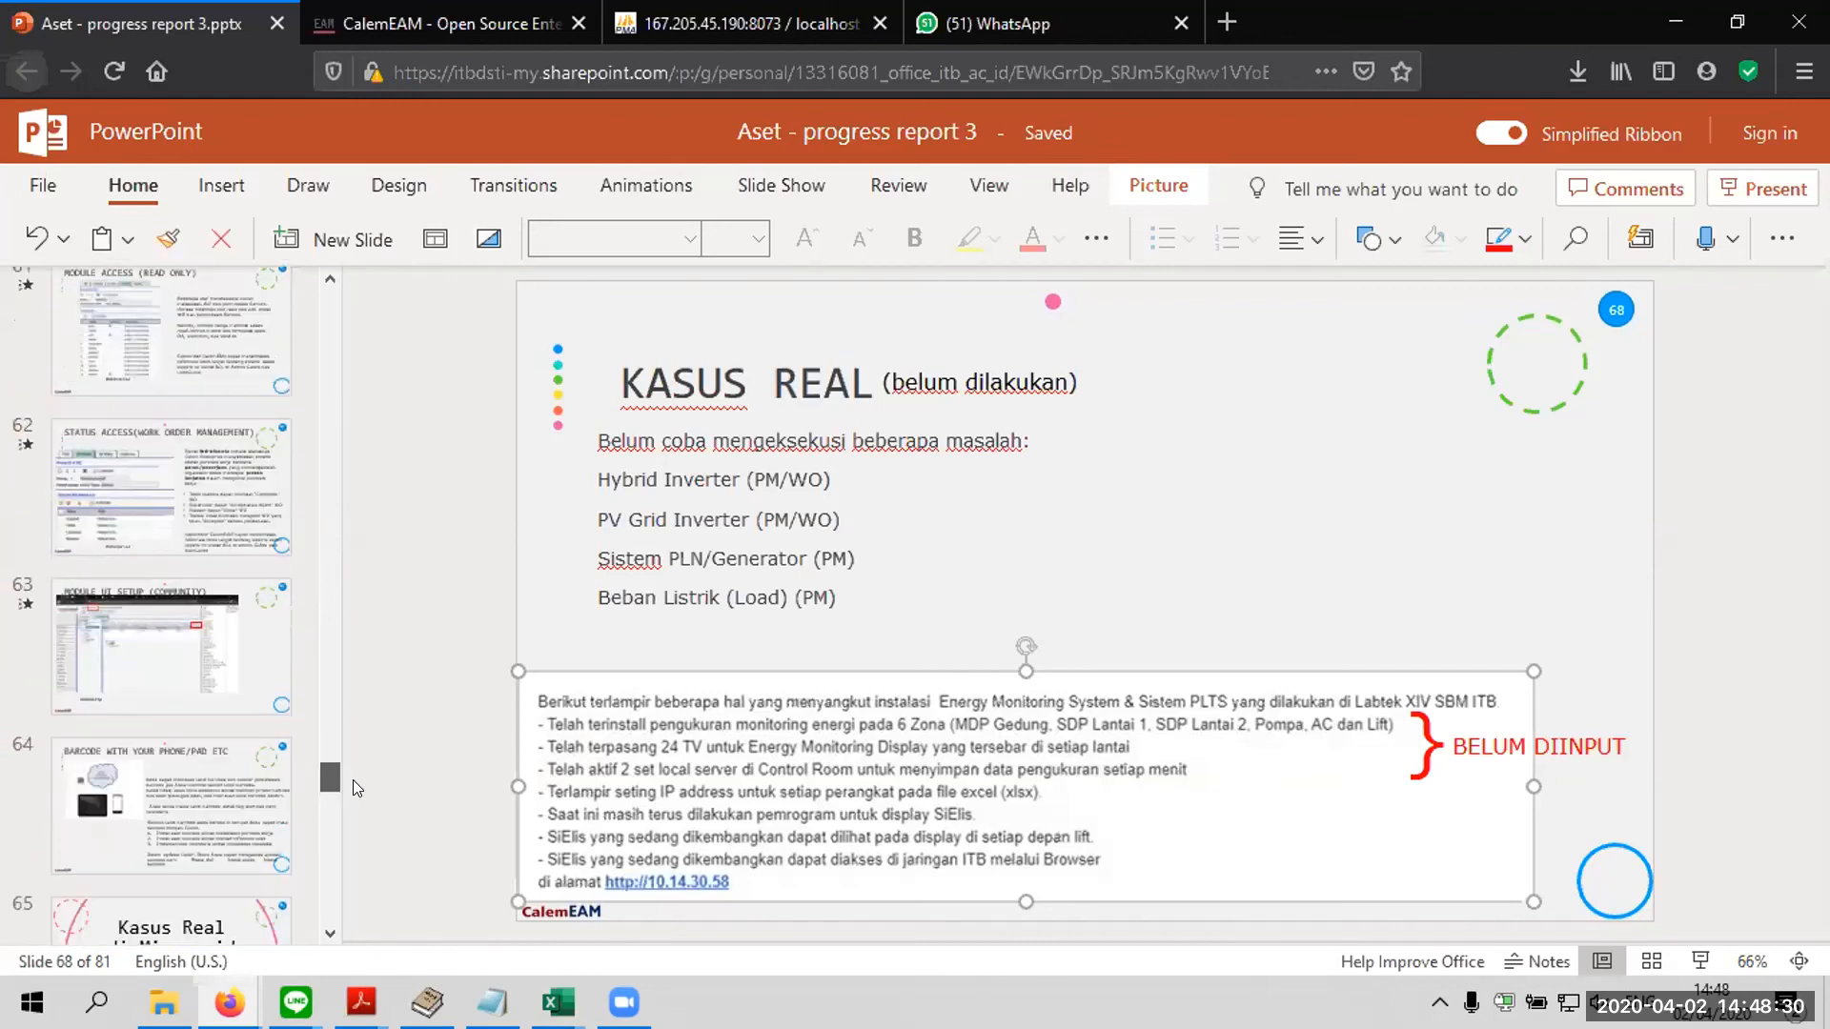
scroll(349, 785, "up", 1)
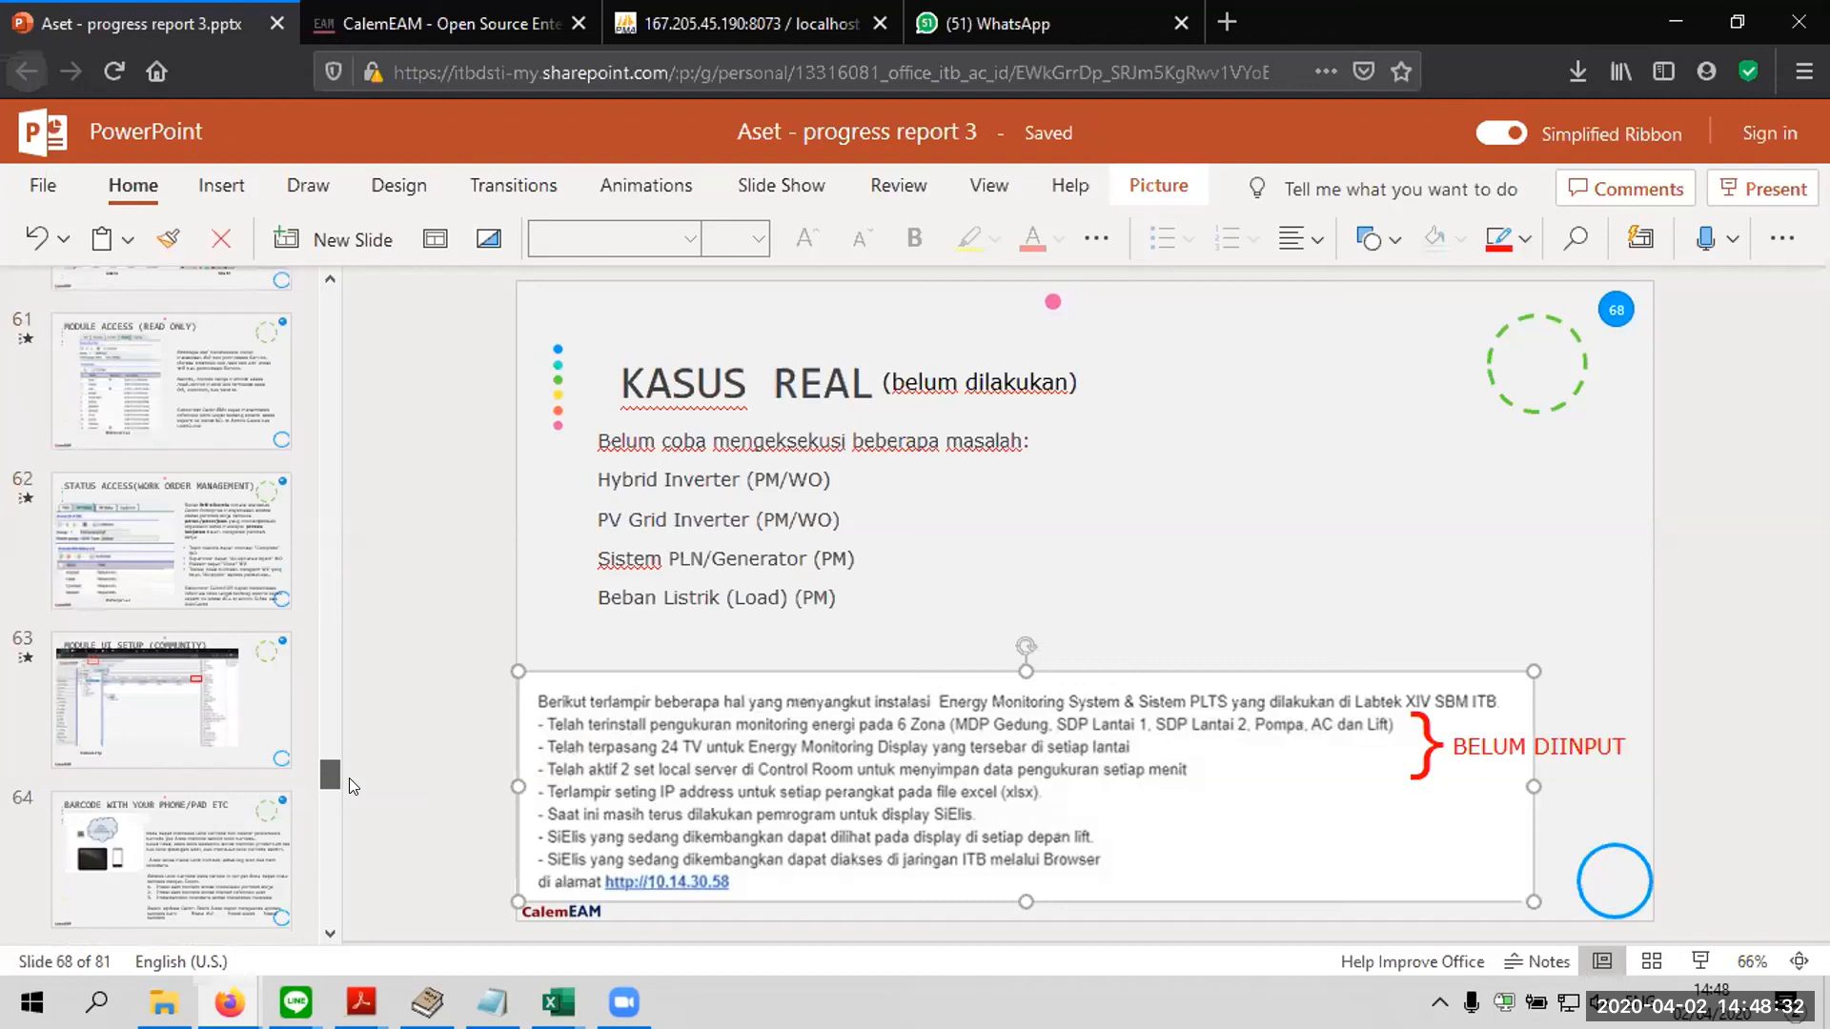
scroll(345, 776, "up", 3)
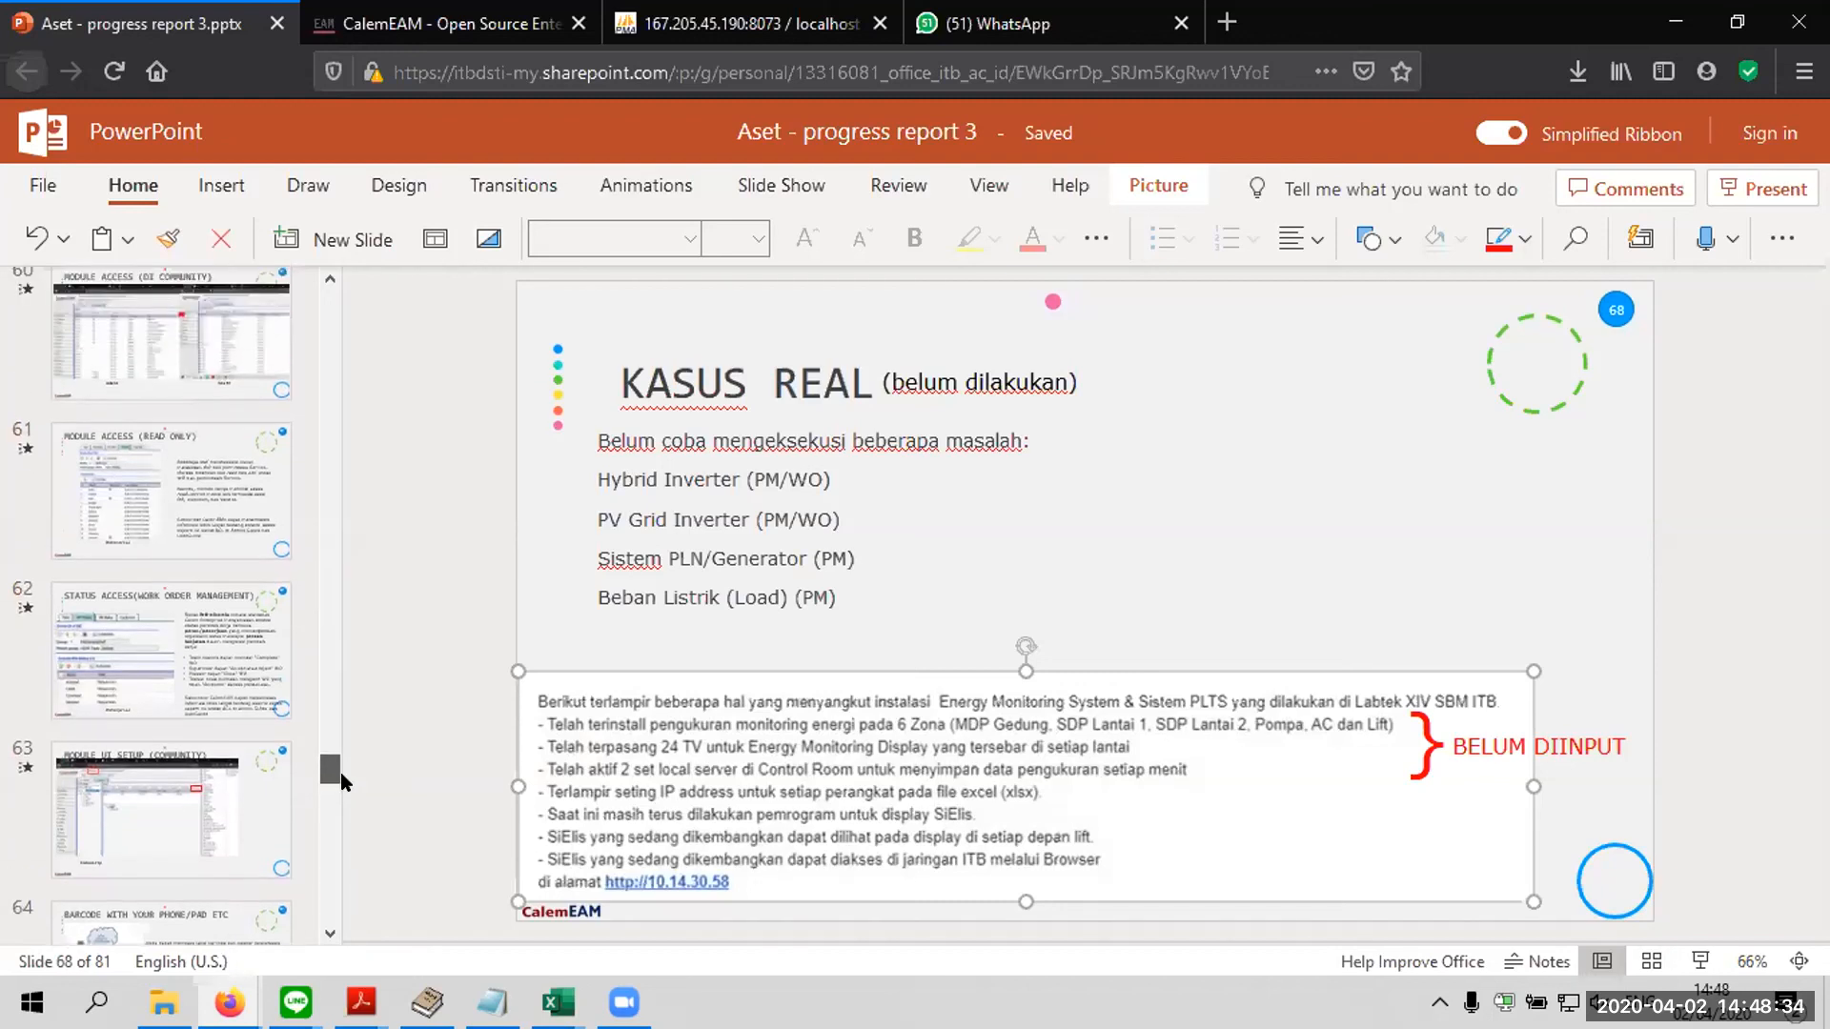
left_click(226, 856)
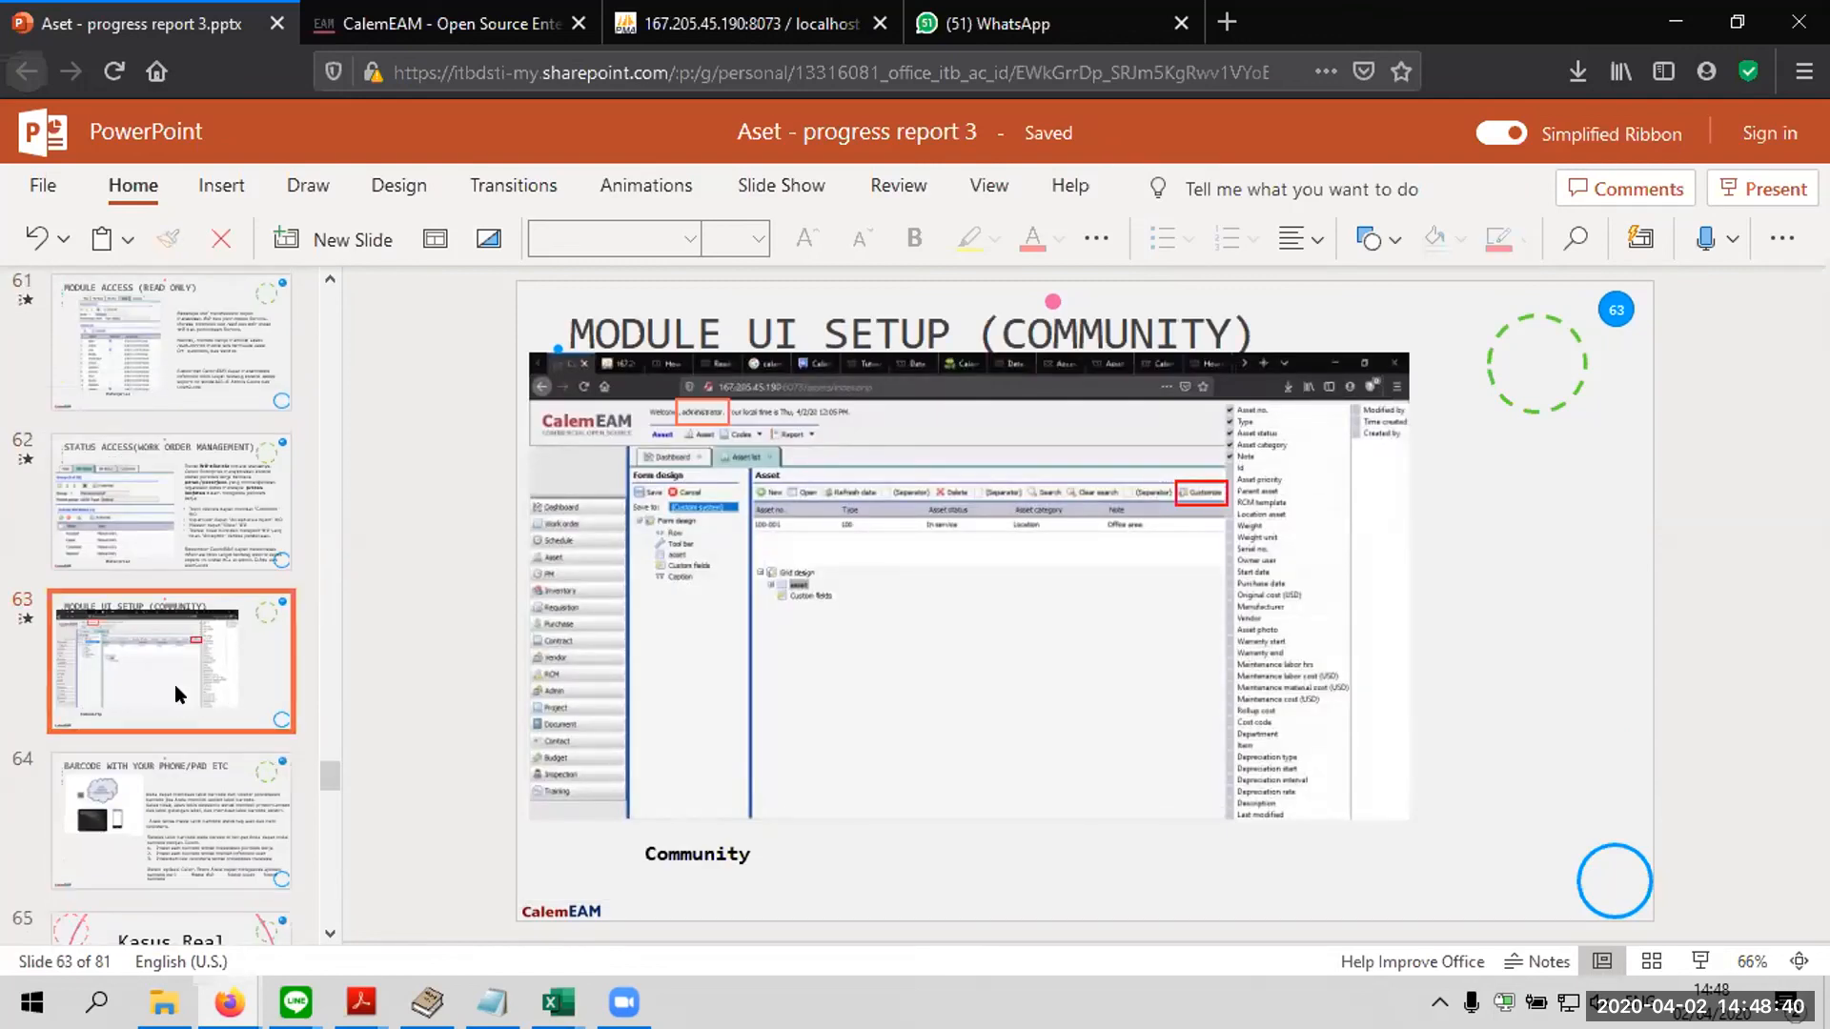
left_click(249, 505)
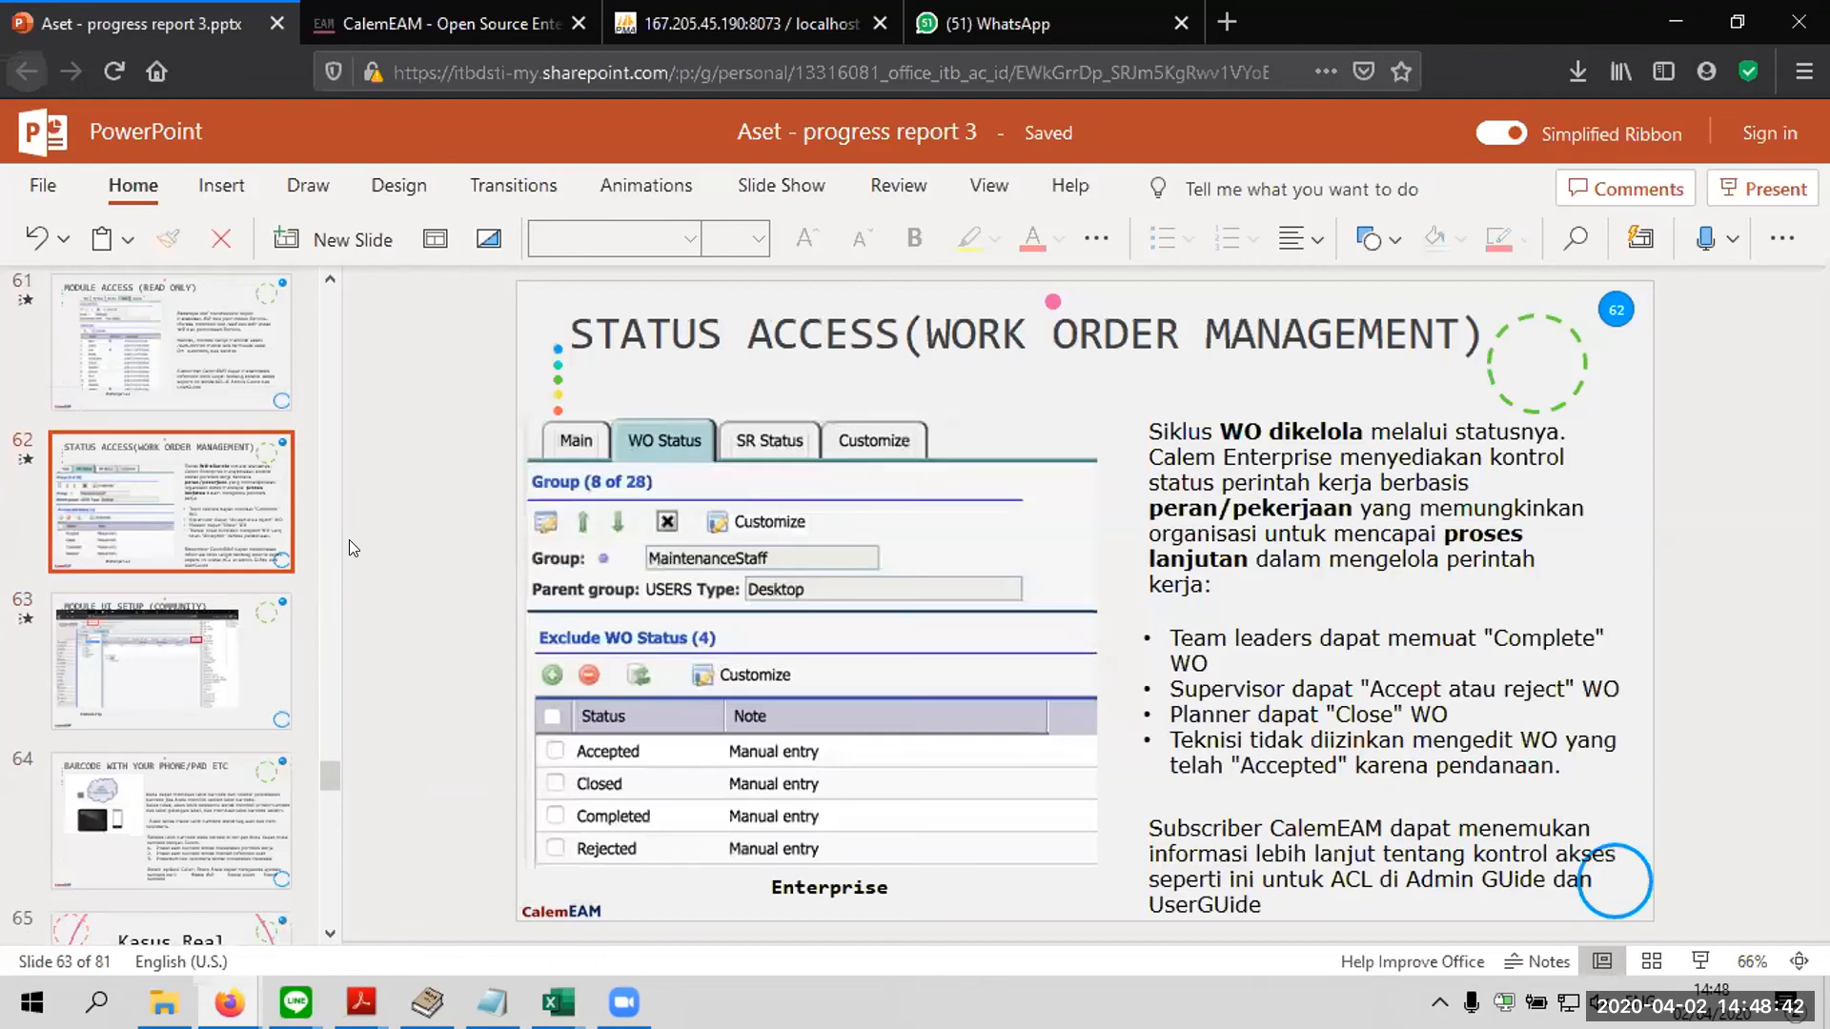
Page back through the access and NOTIFY slides to INPUT DATA ASET slide 45, and open the thank-you slide, number 35
key("Up")
key("Up")
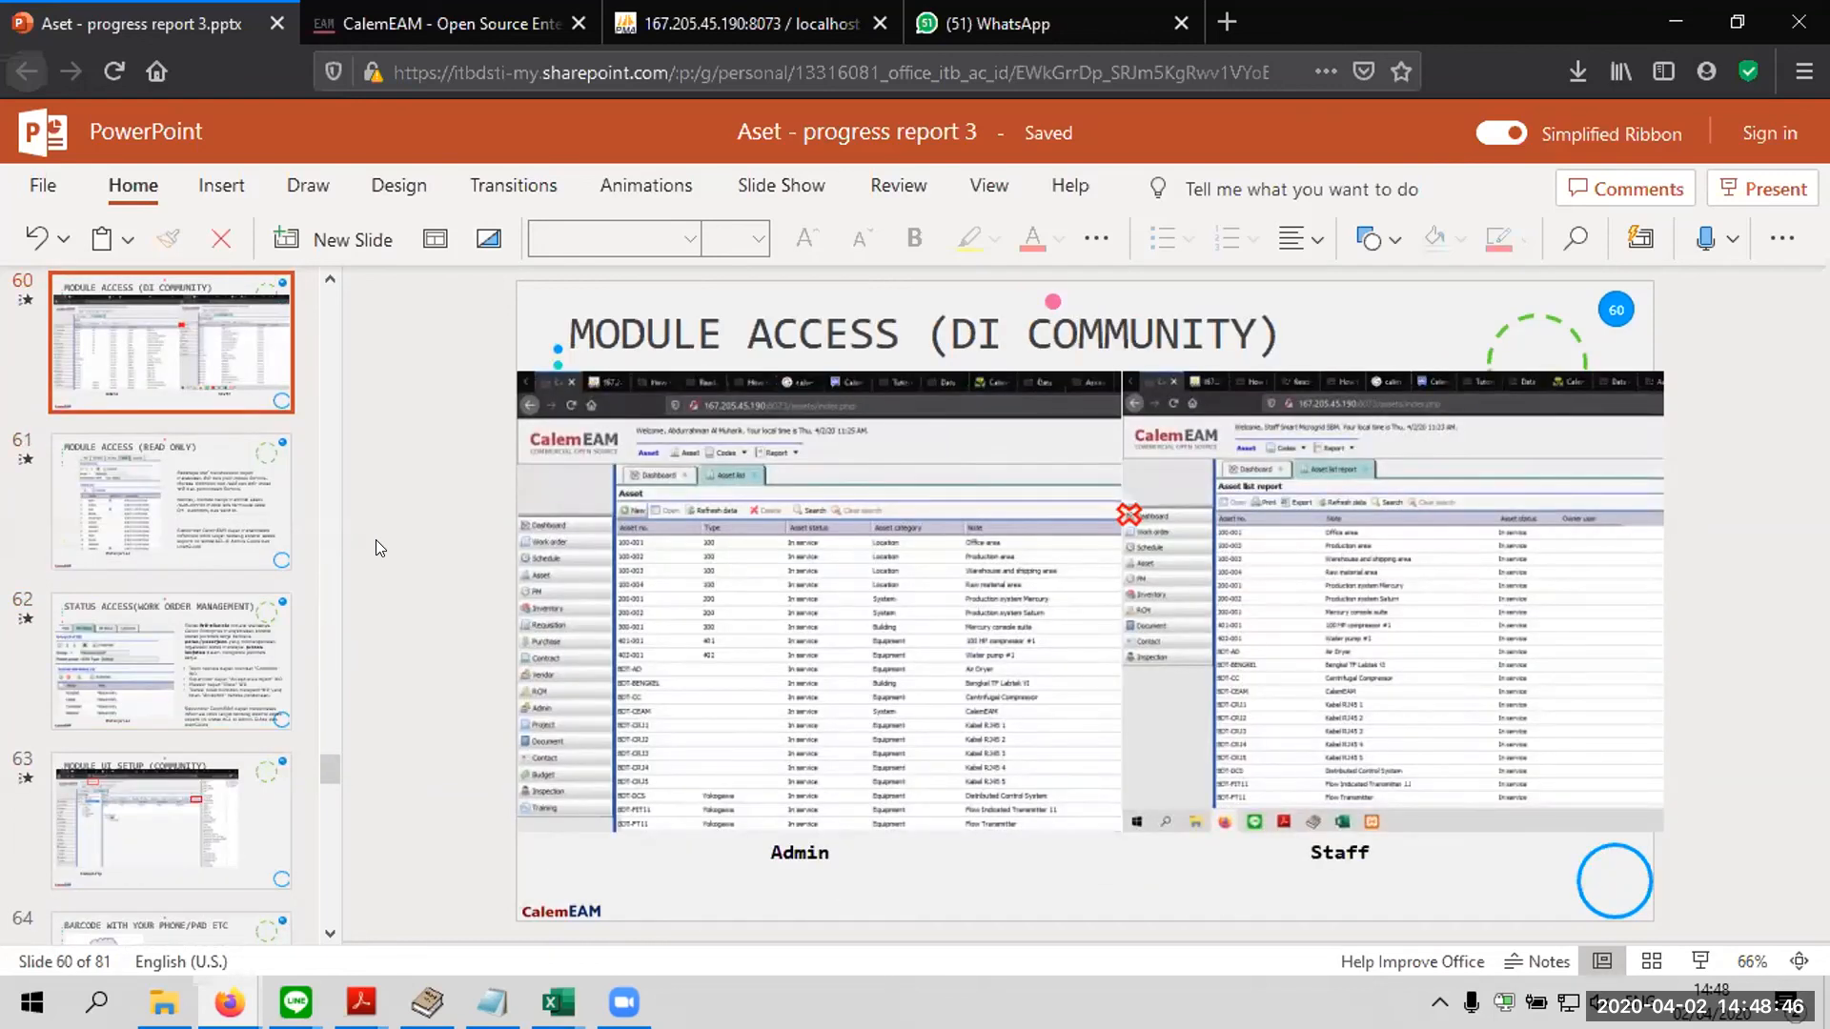
key("Up")
key("Up")
key("Up")
key("Up")
key("Up")
key("Up")
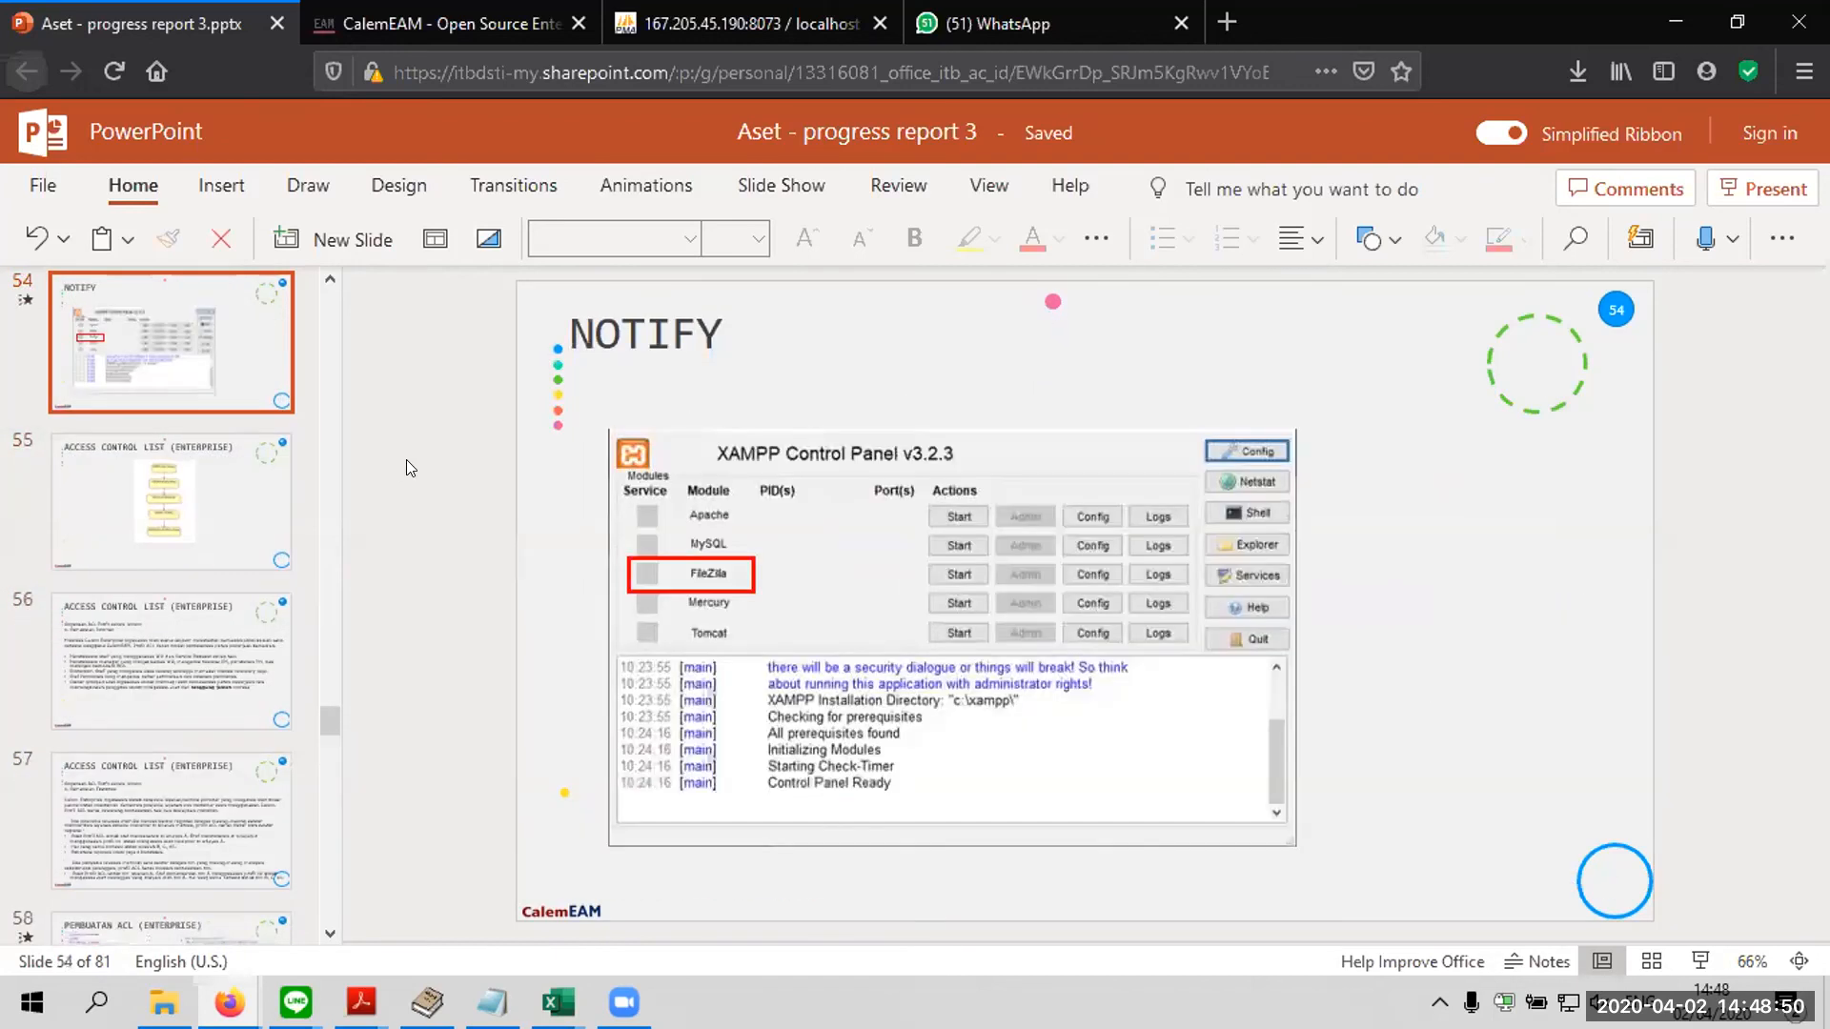
key("Up")
key("Up")
key("Down")
key("Up")
key("Up")
key("Up")
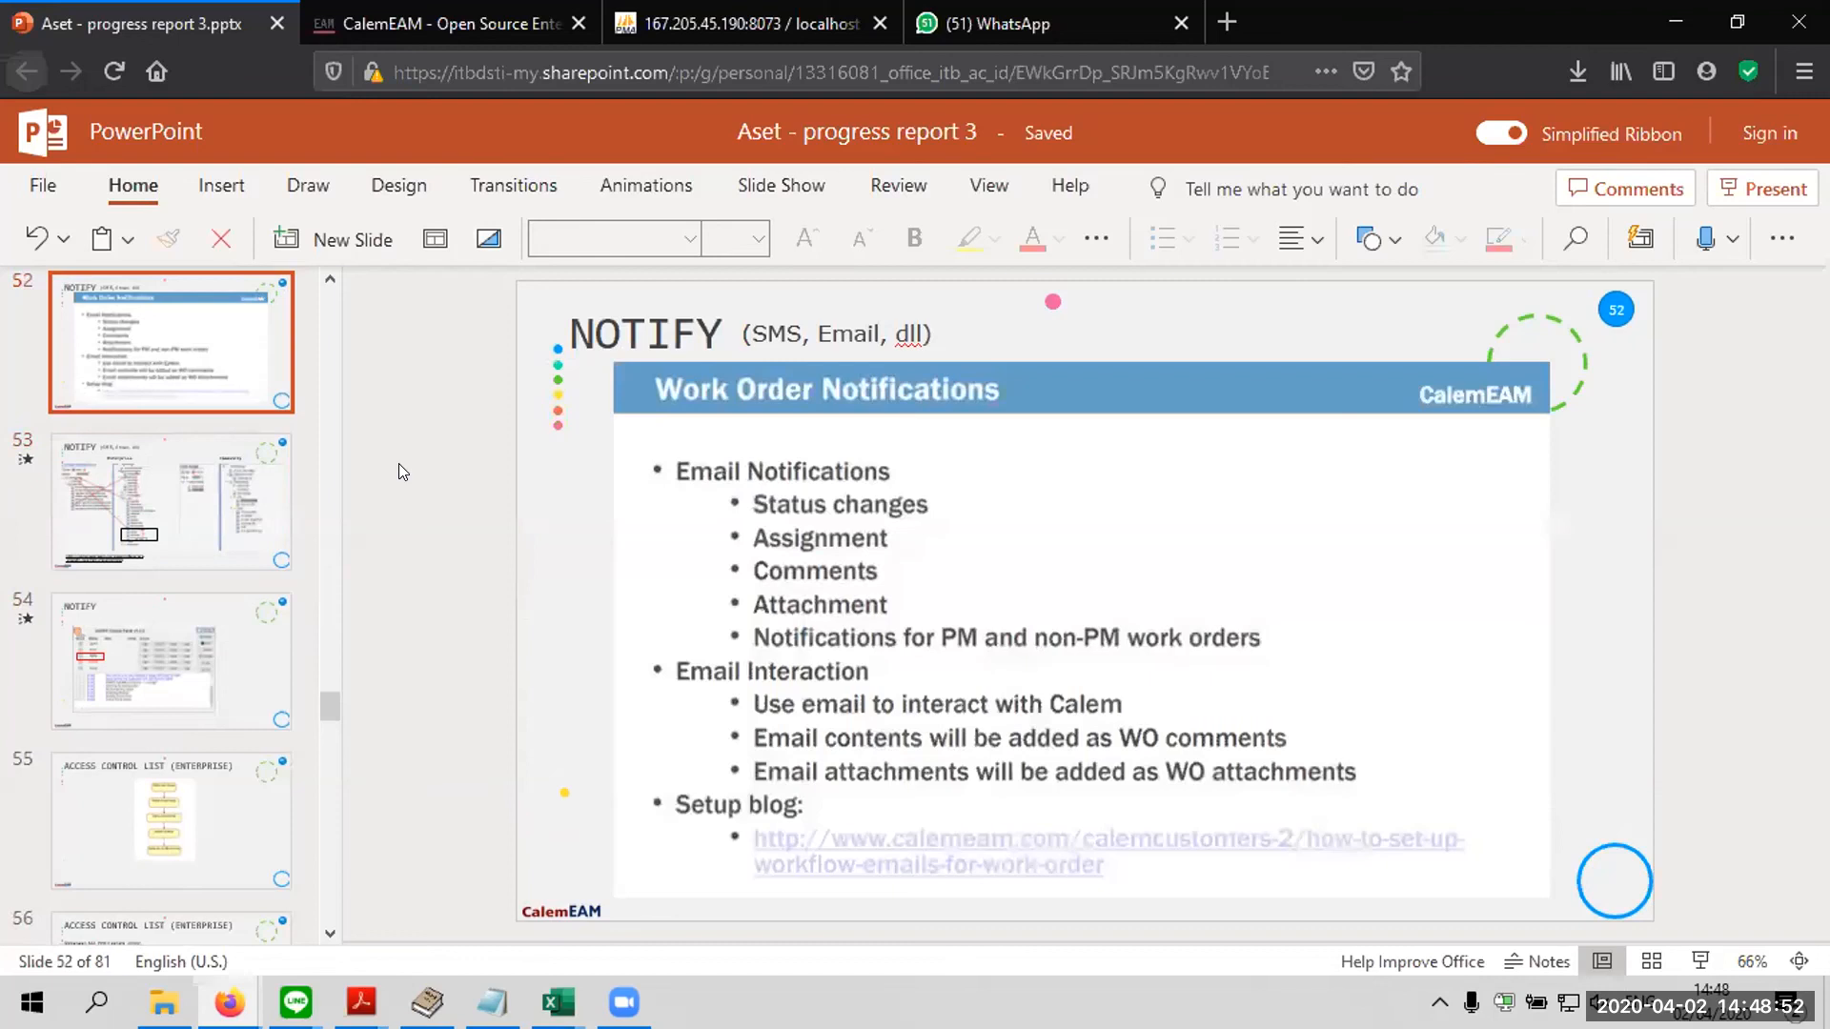
key("Up")
key("Up")
key("Up")
key("Up")
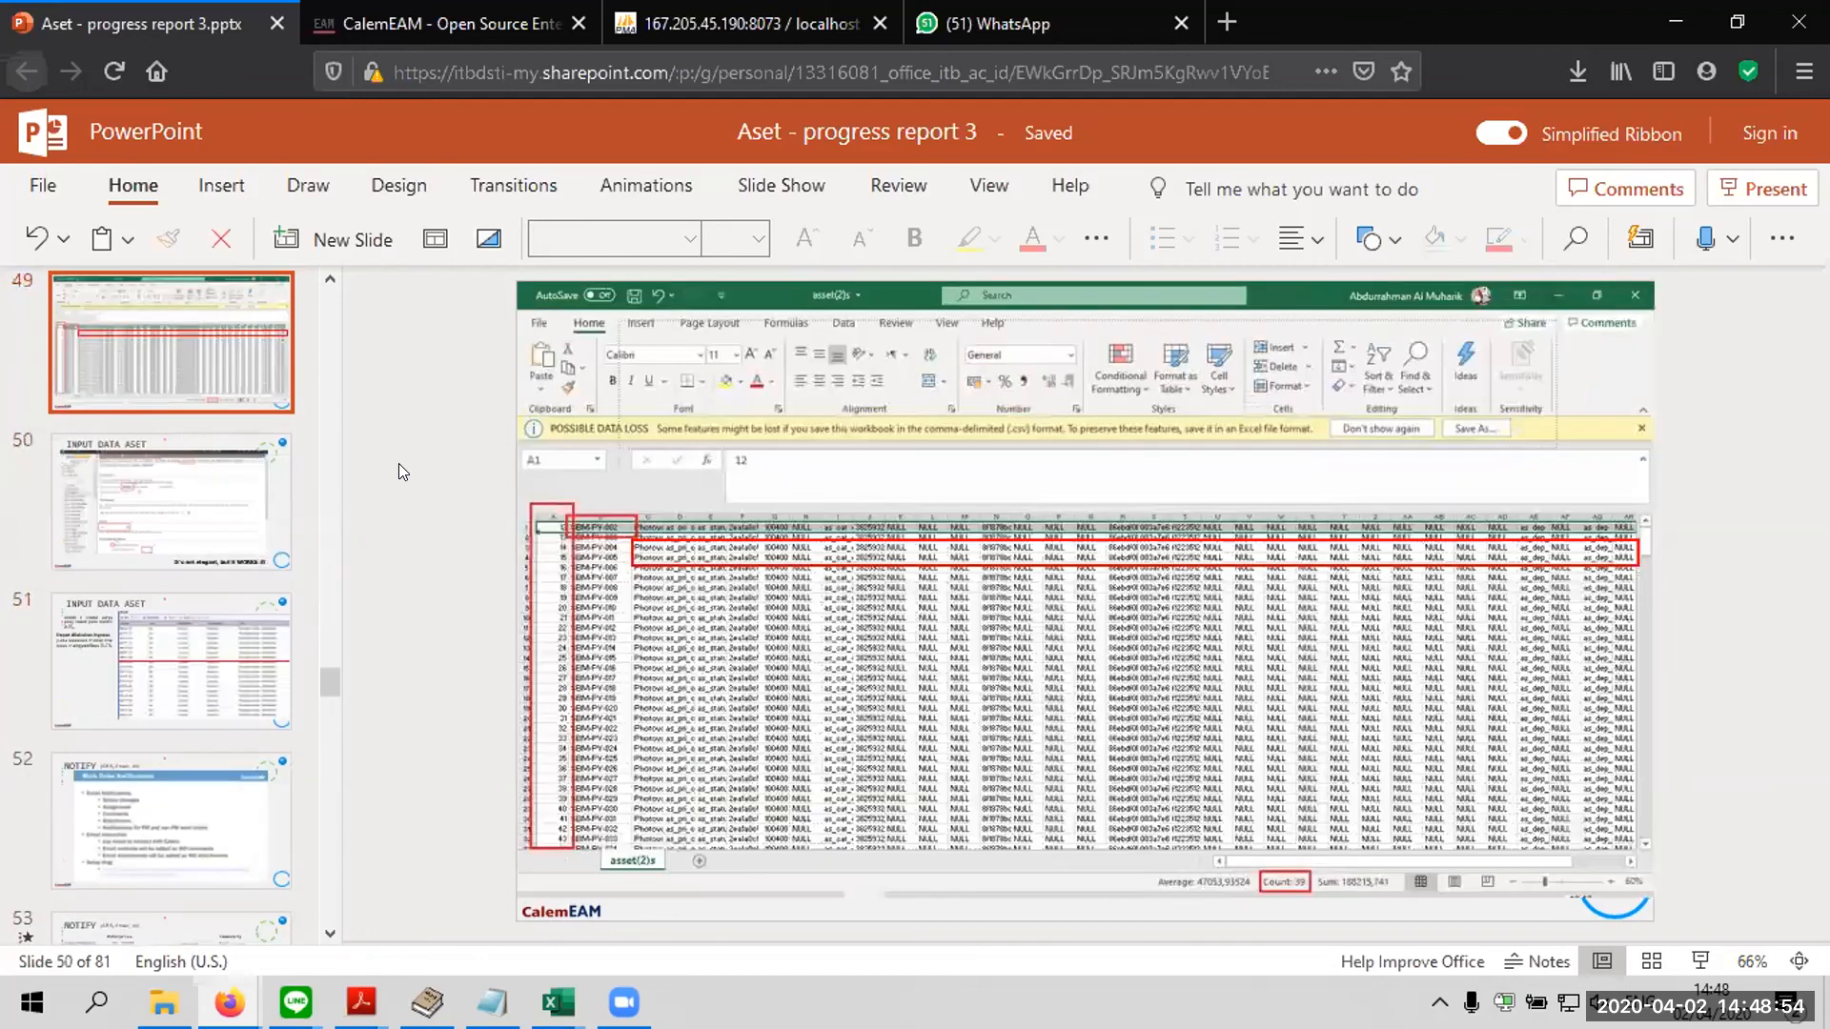
key("Up")
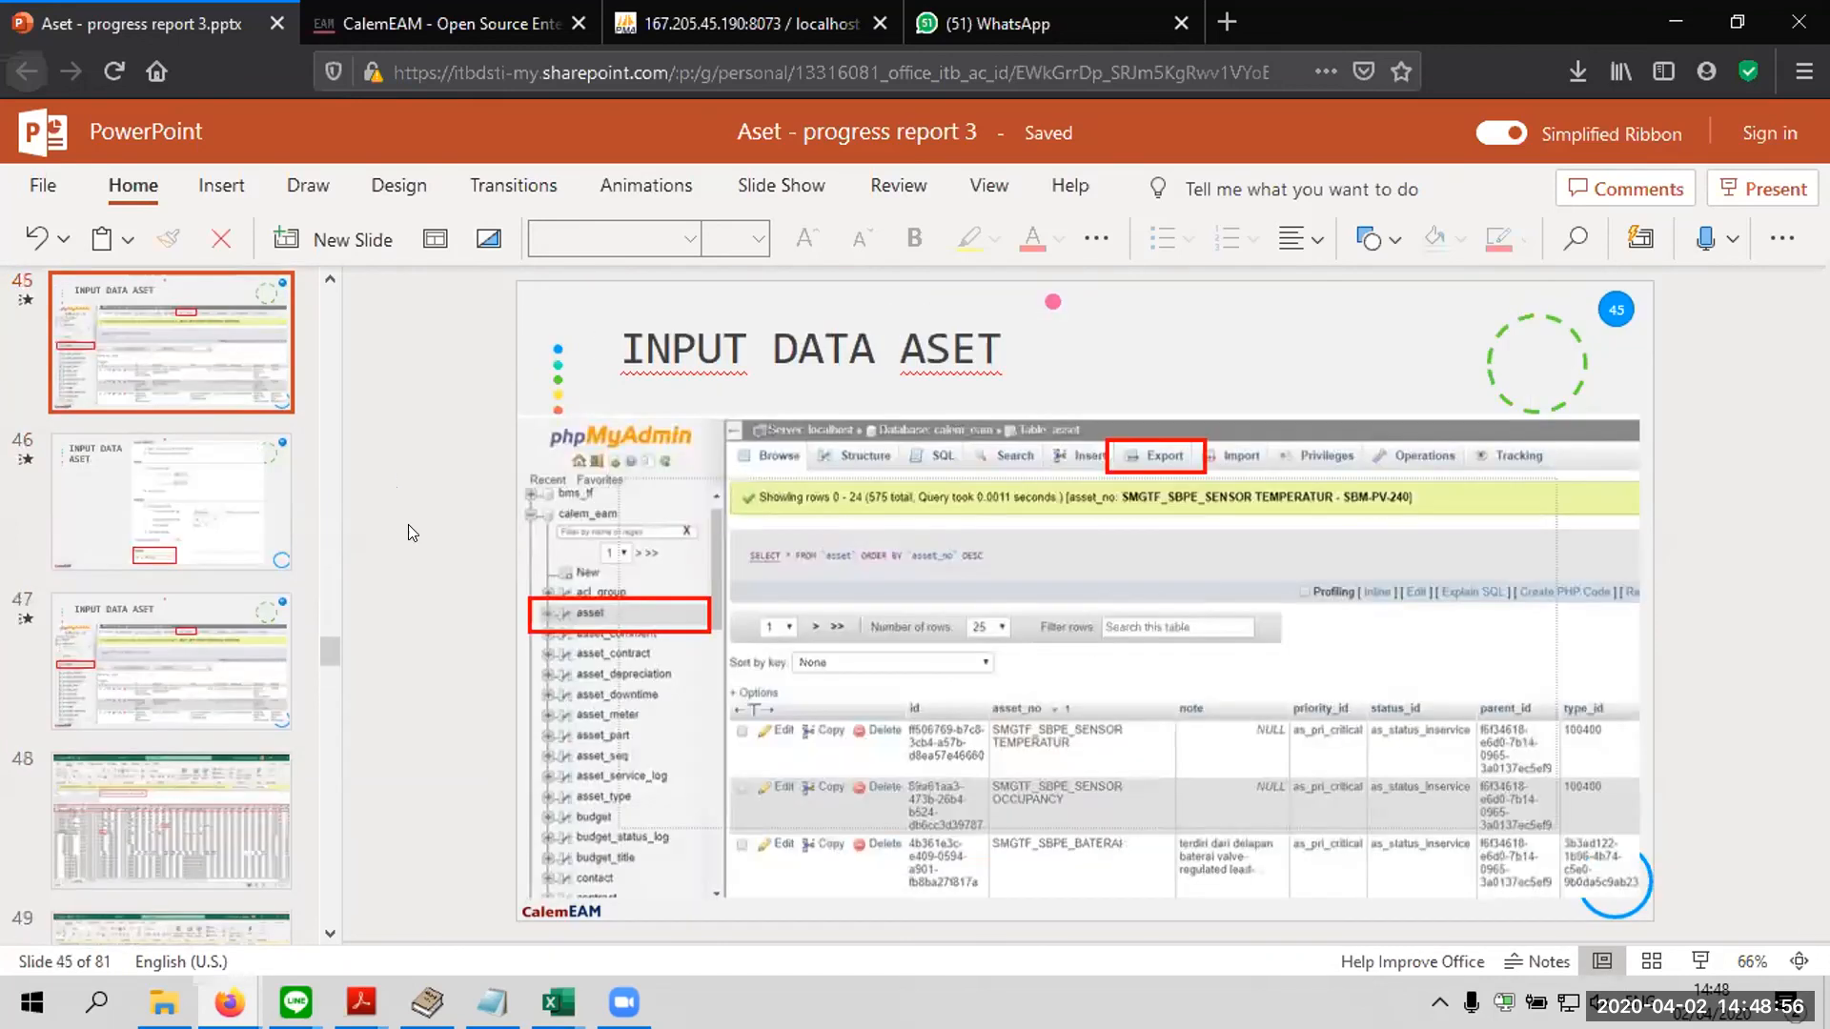
left_click_drag(326, 651, 373, 544)
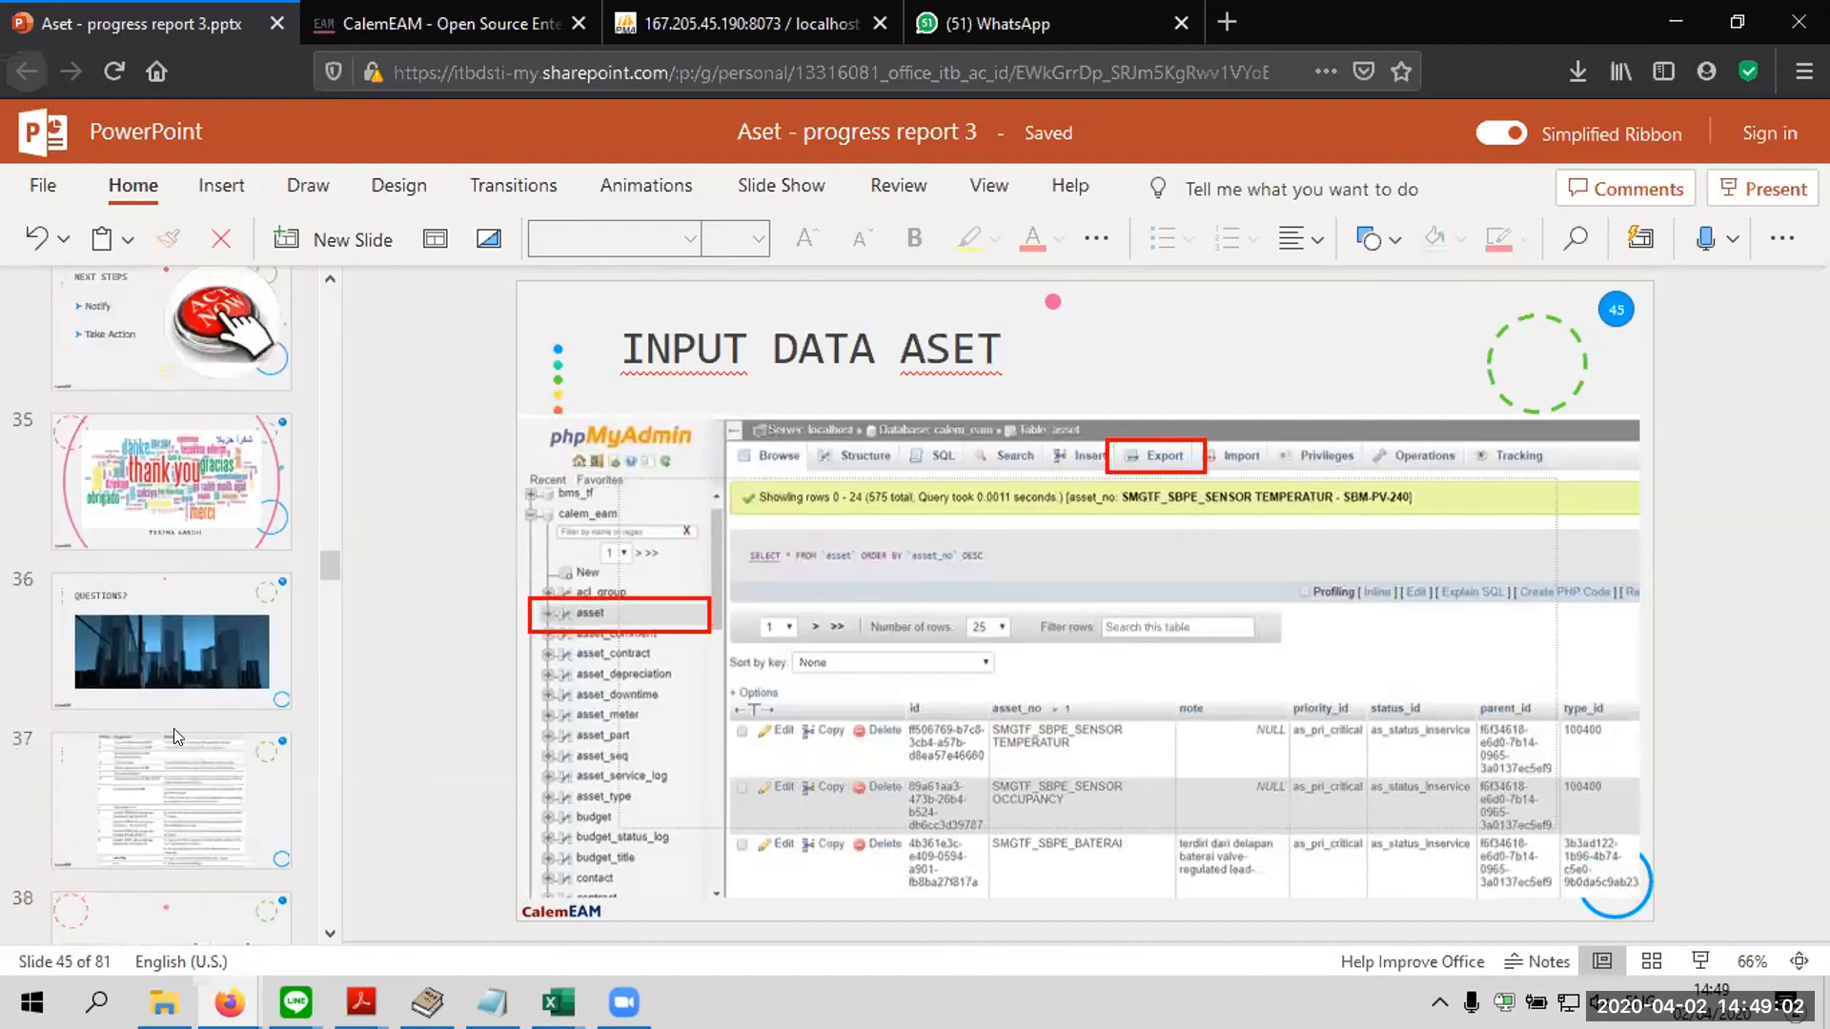
left_click(218, 510)
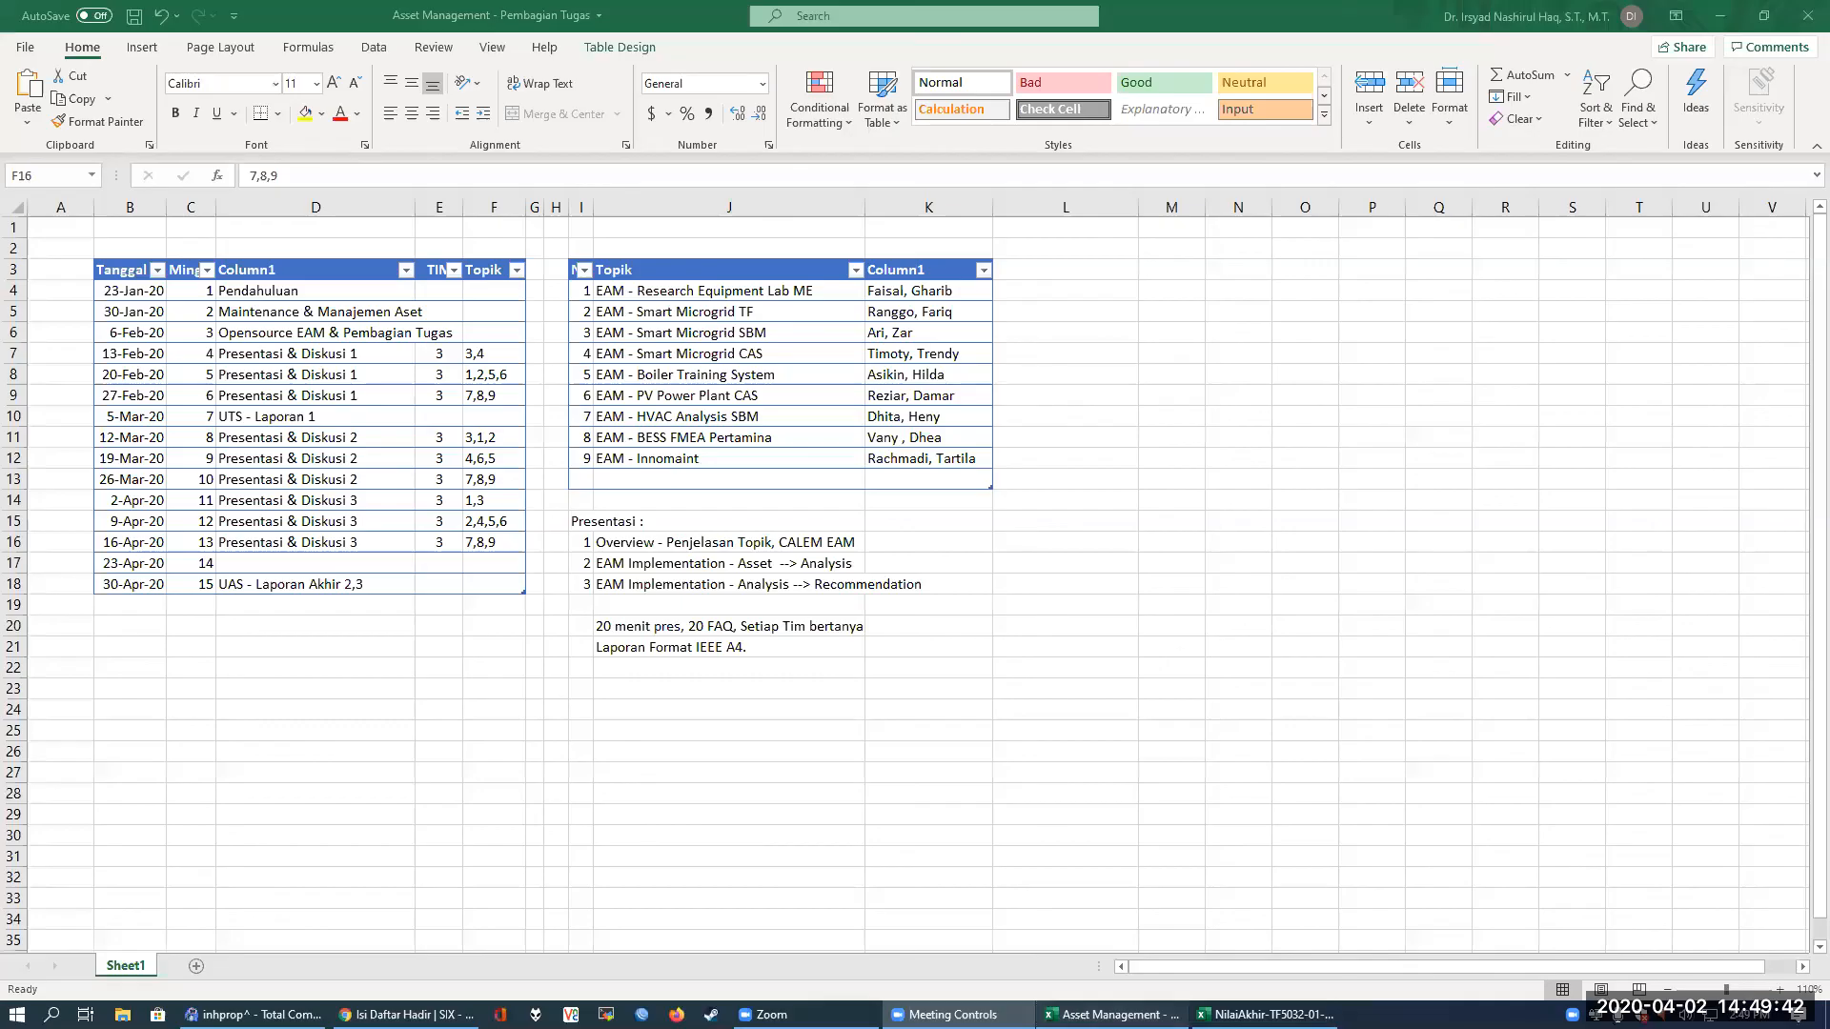
In the Asset Management - Pembagian Tugas workbook in Excel, highlight the 2-Apr-20 row and the 30-Apr-20 UAS - Laporan Akhir row
left_click(696, 706)
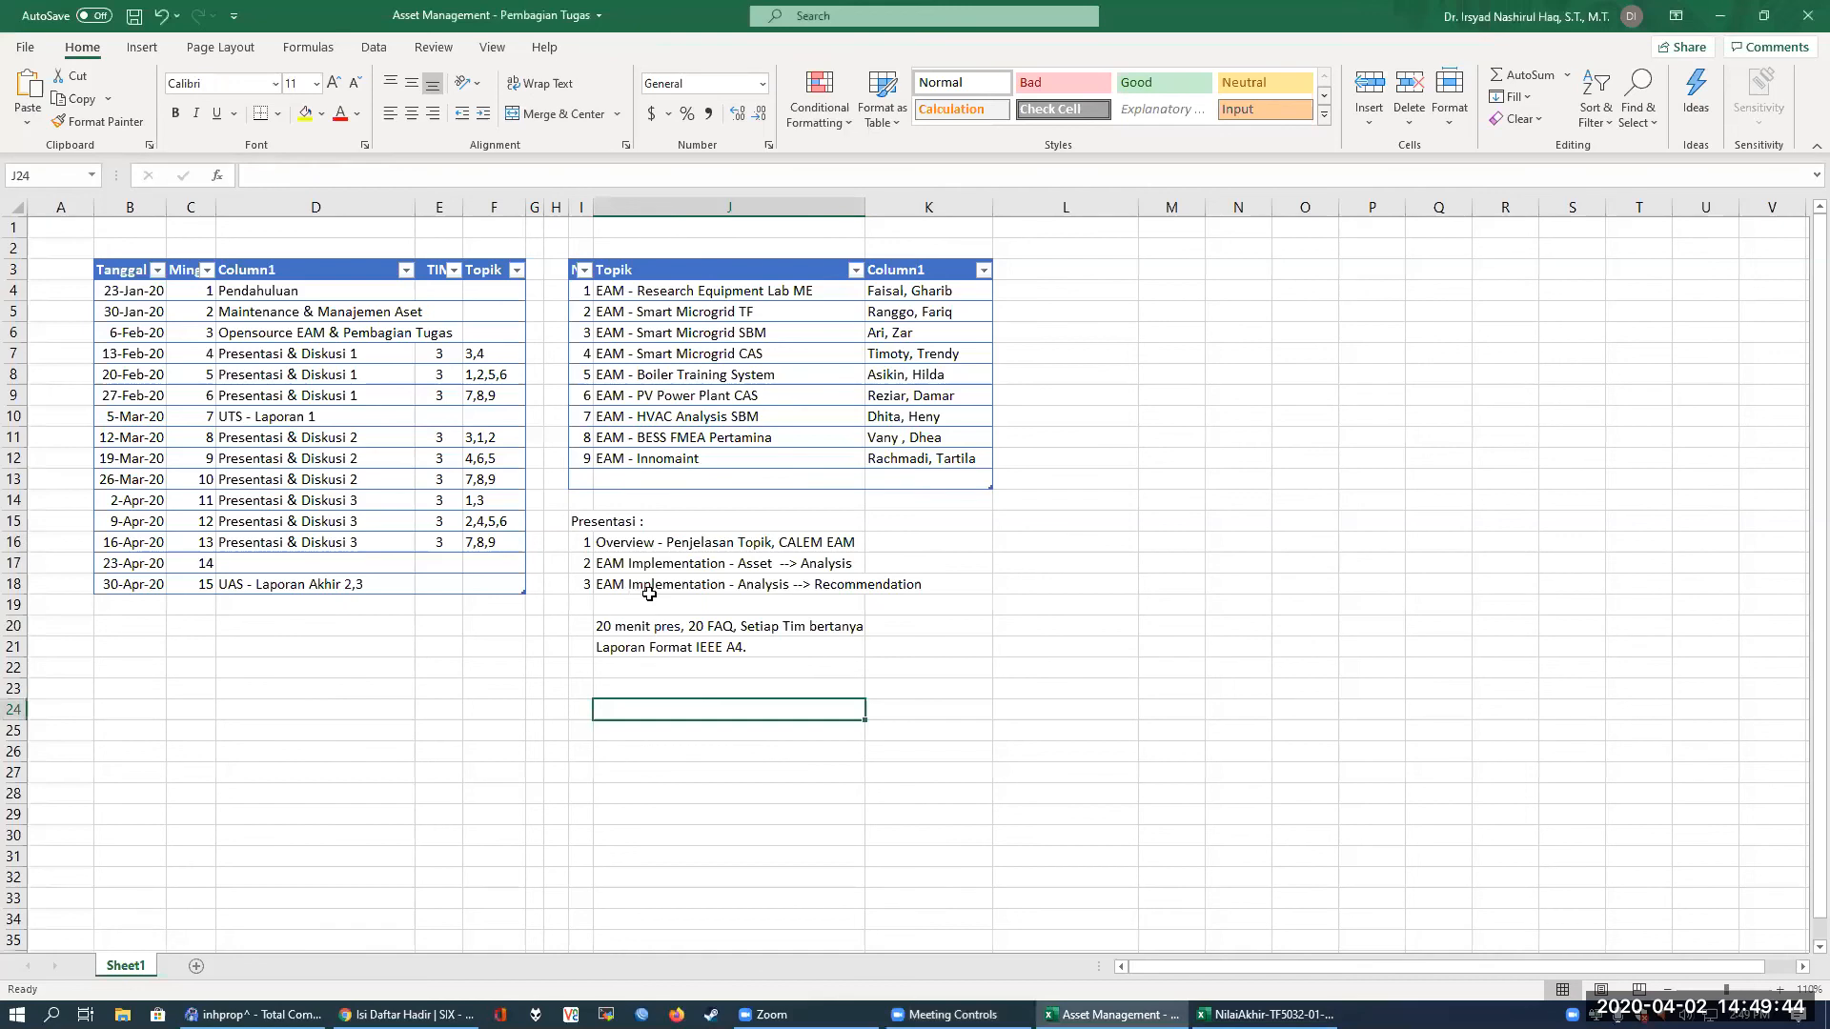
left_click(384, 585)
left_click(365, 508)
left_click_drag(143, 499, 496, 500)
left_click(237, 578)
left_click(149, 580)
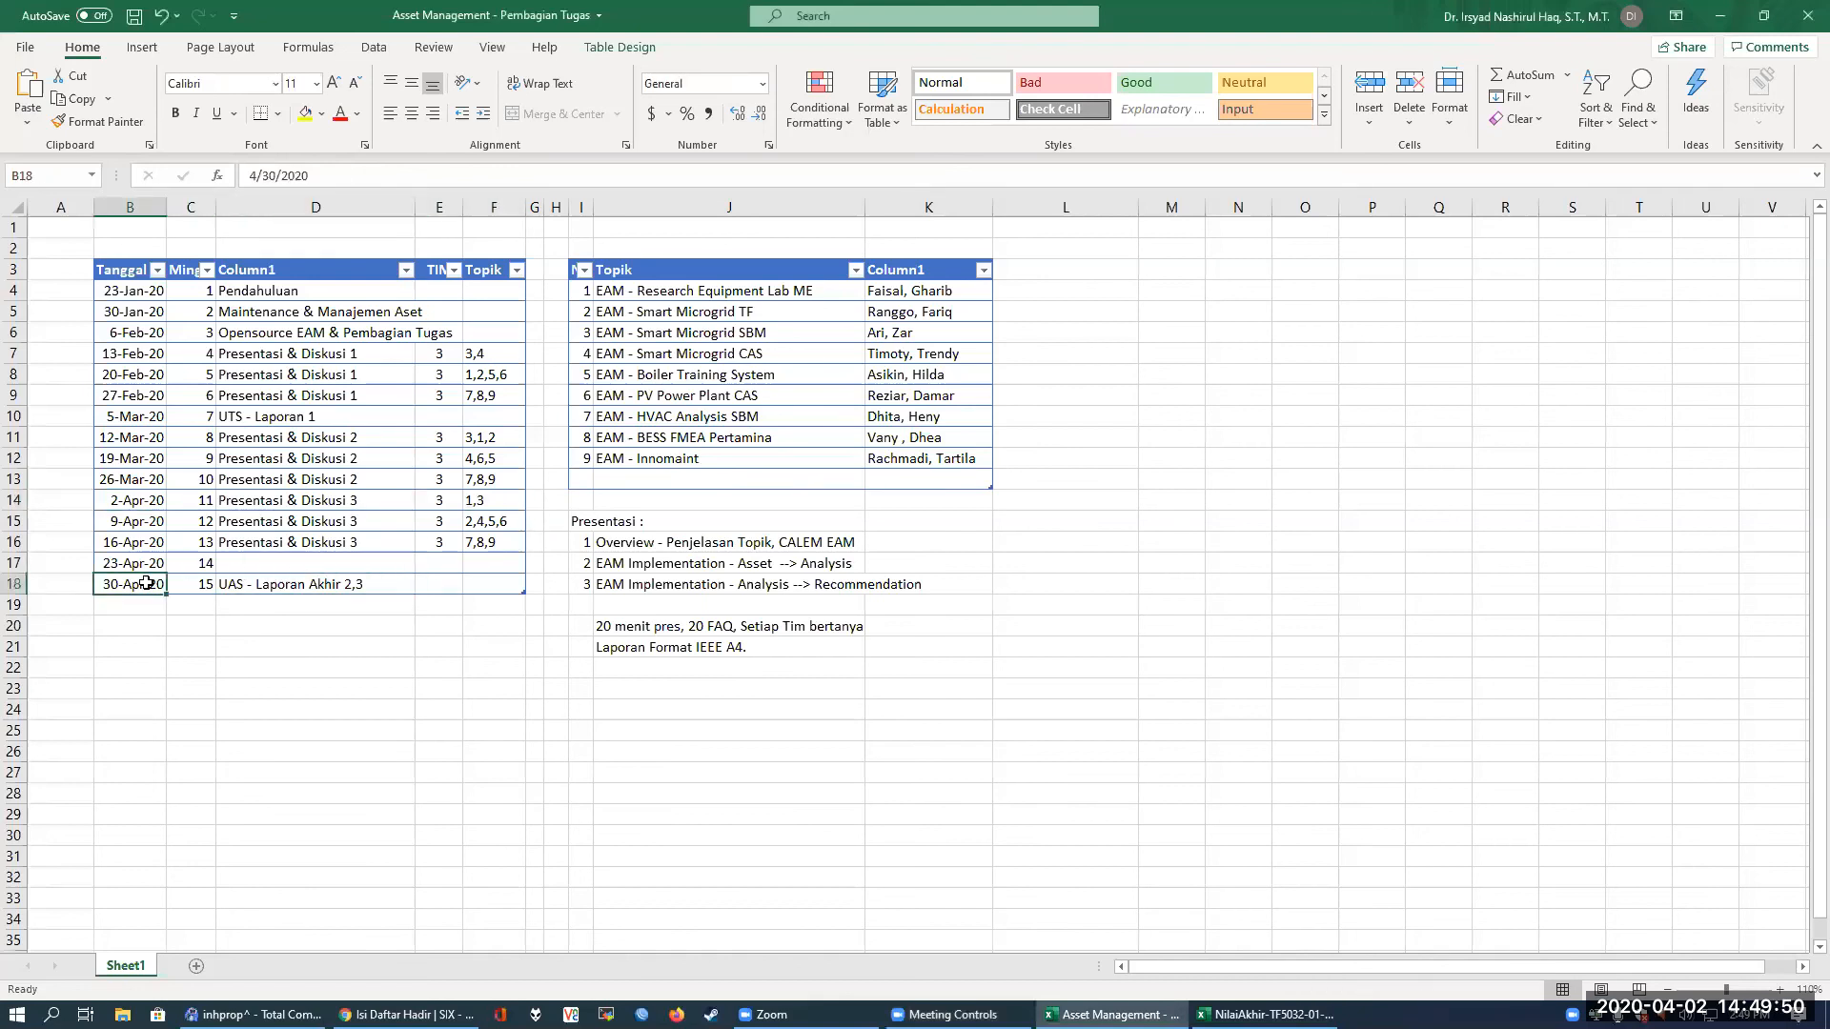
left_click(283, 621)
left_click_drag(154, 584, 471, 583)
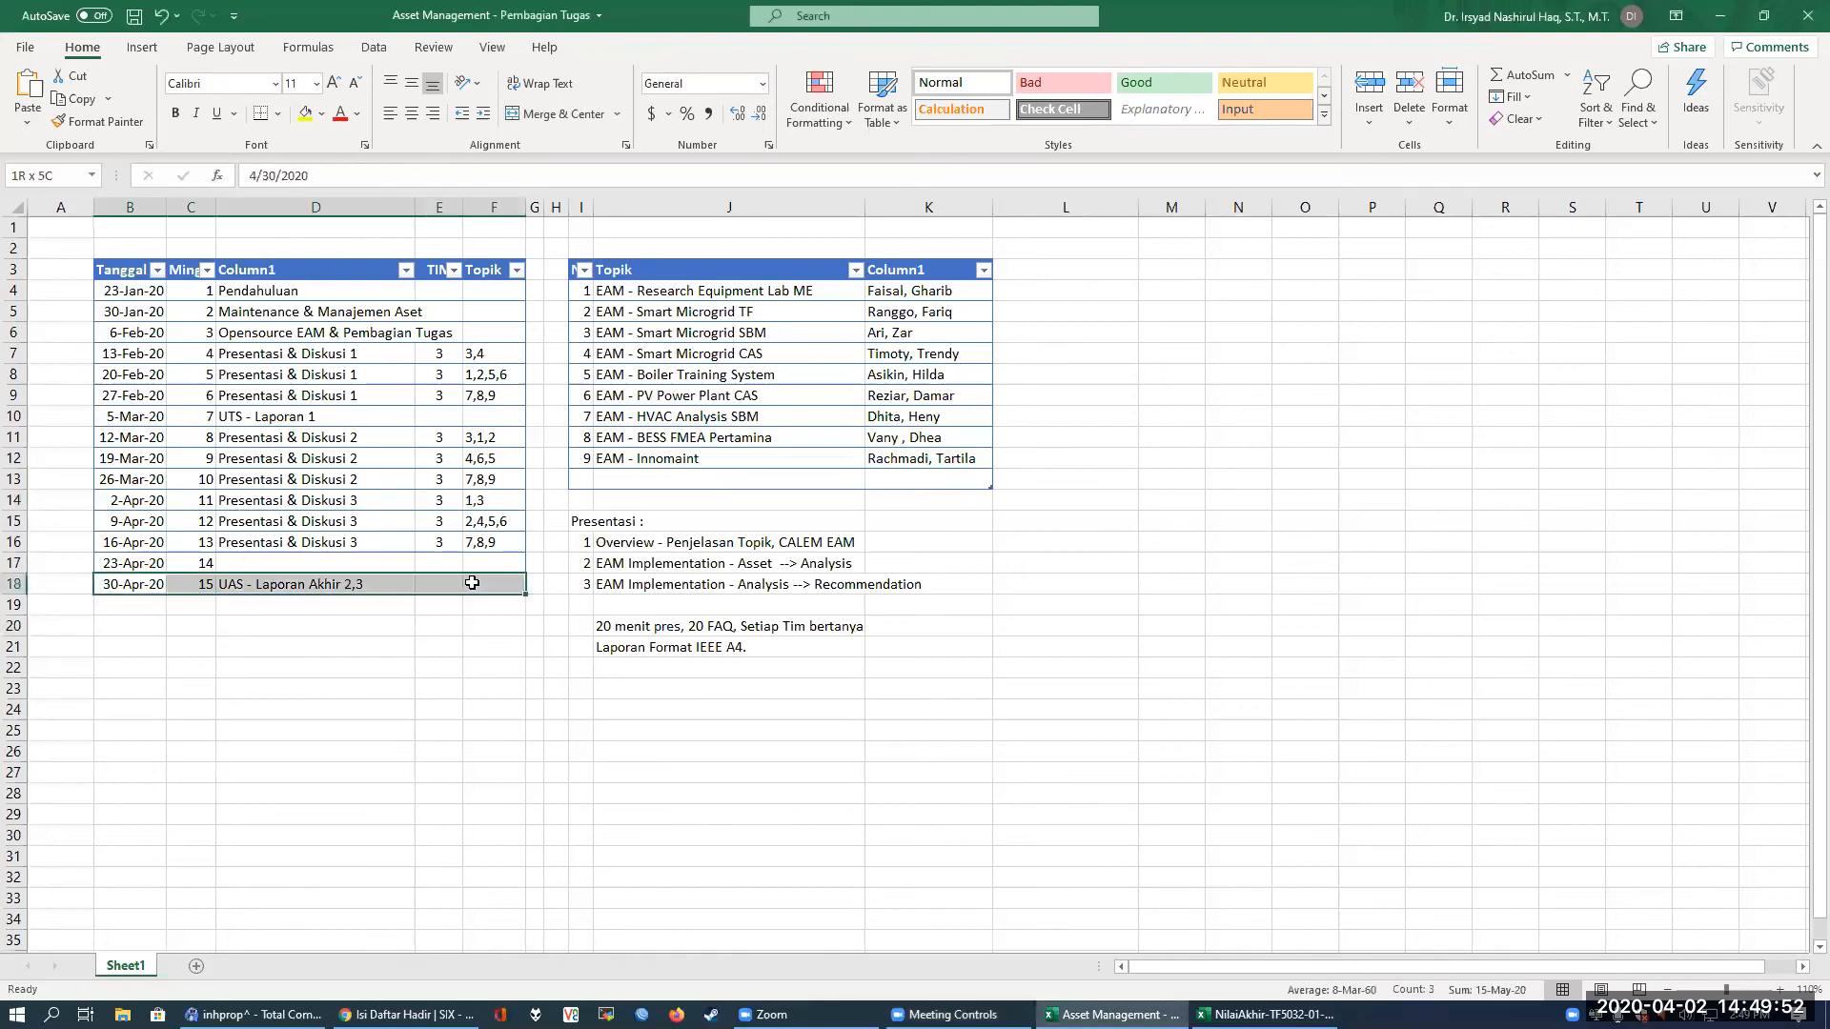
Highlight the Presentasi & Diskusi 2 rows and the Presentasi & Diskusi 3 rows through 23-Apr-20 in the schedule table
left_click_drag(143, 438, 473, 539)
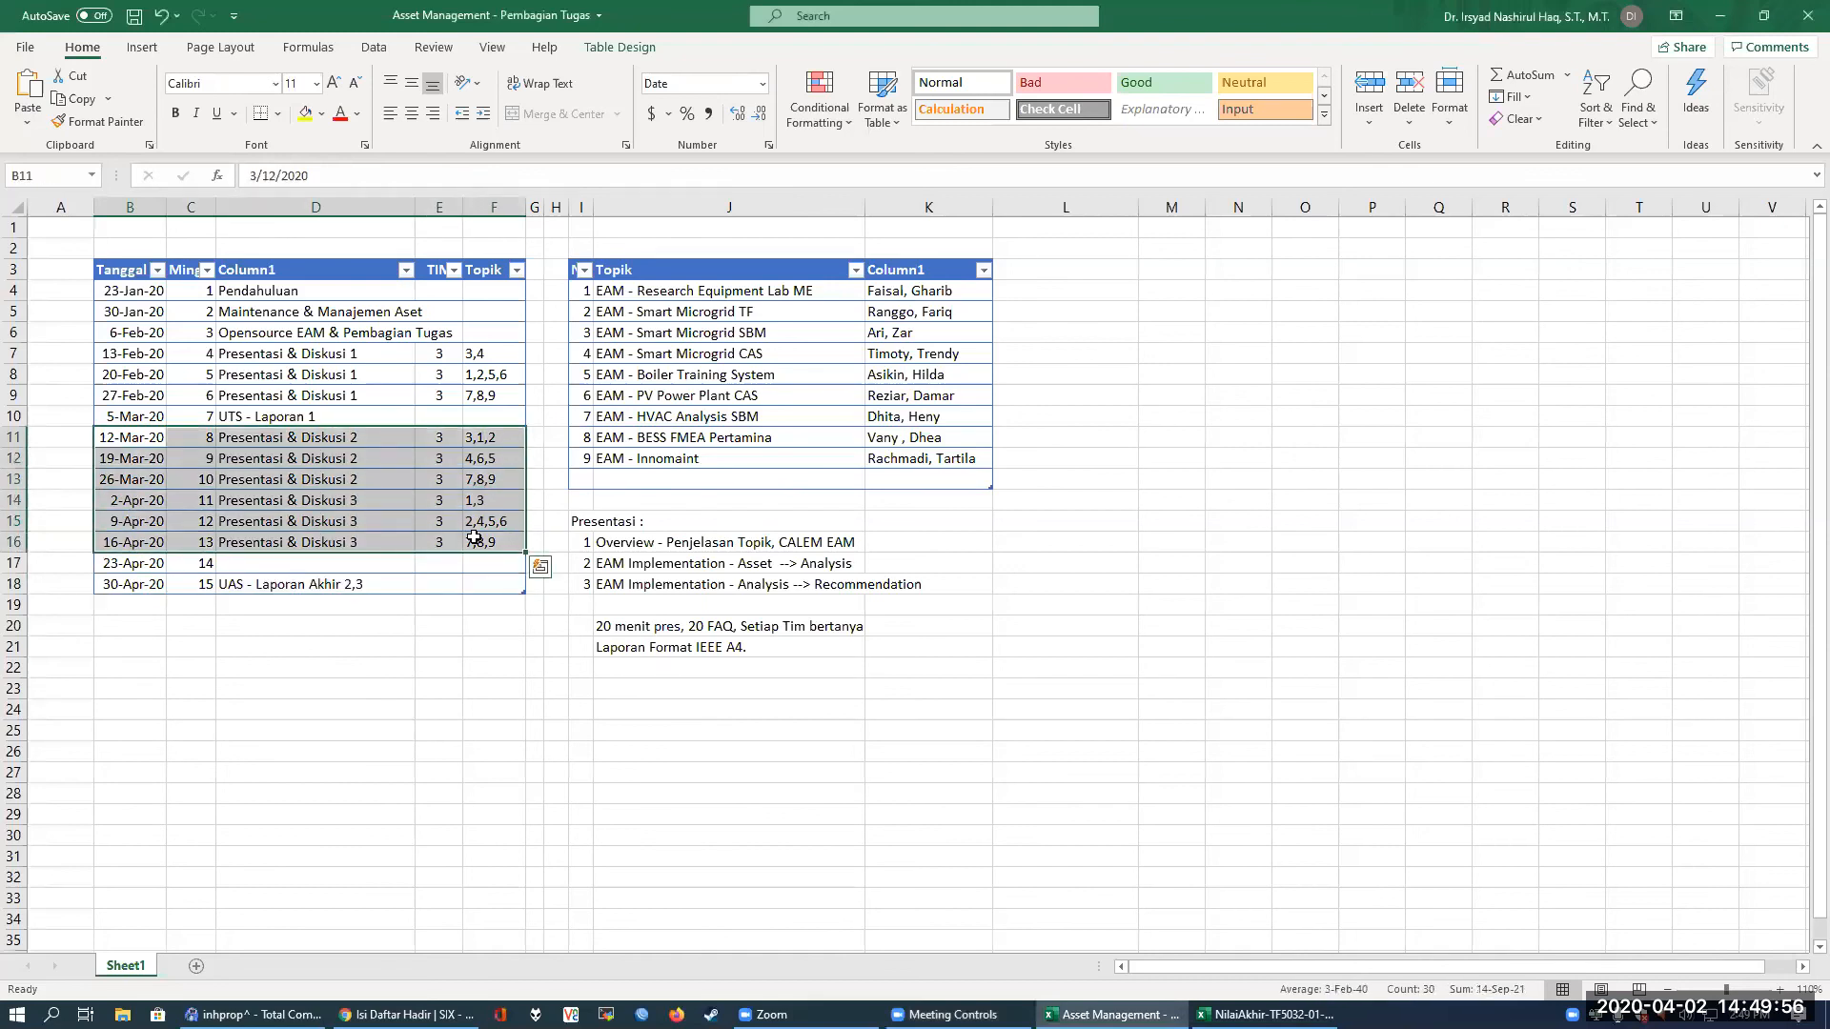
left_click(478, 581)
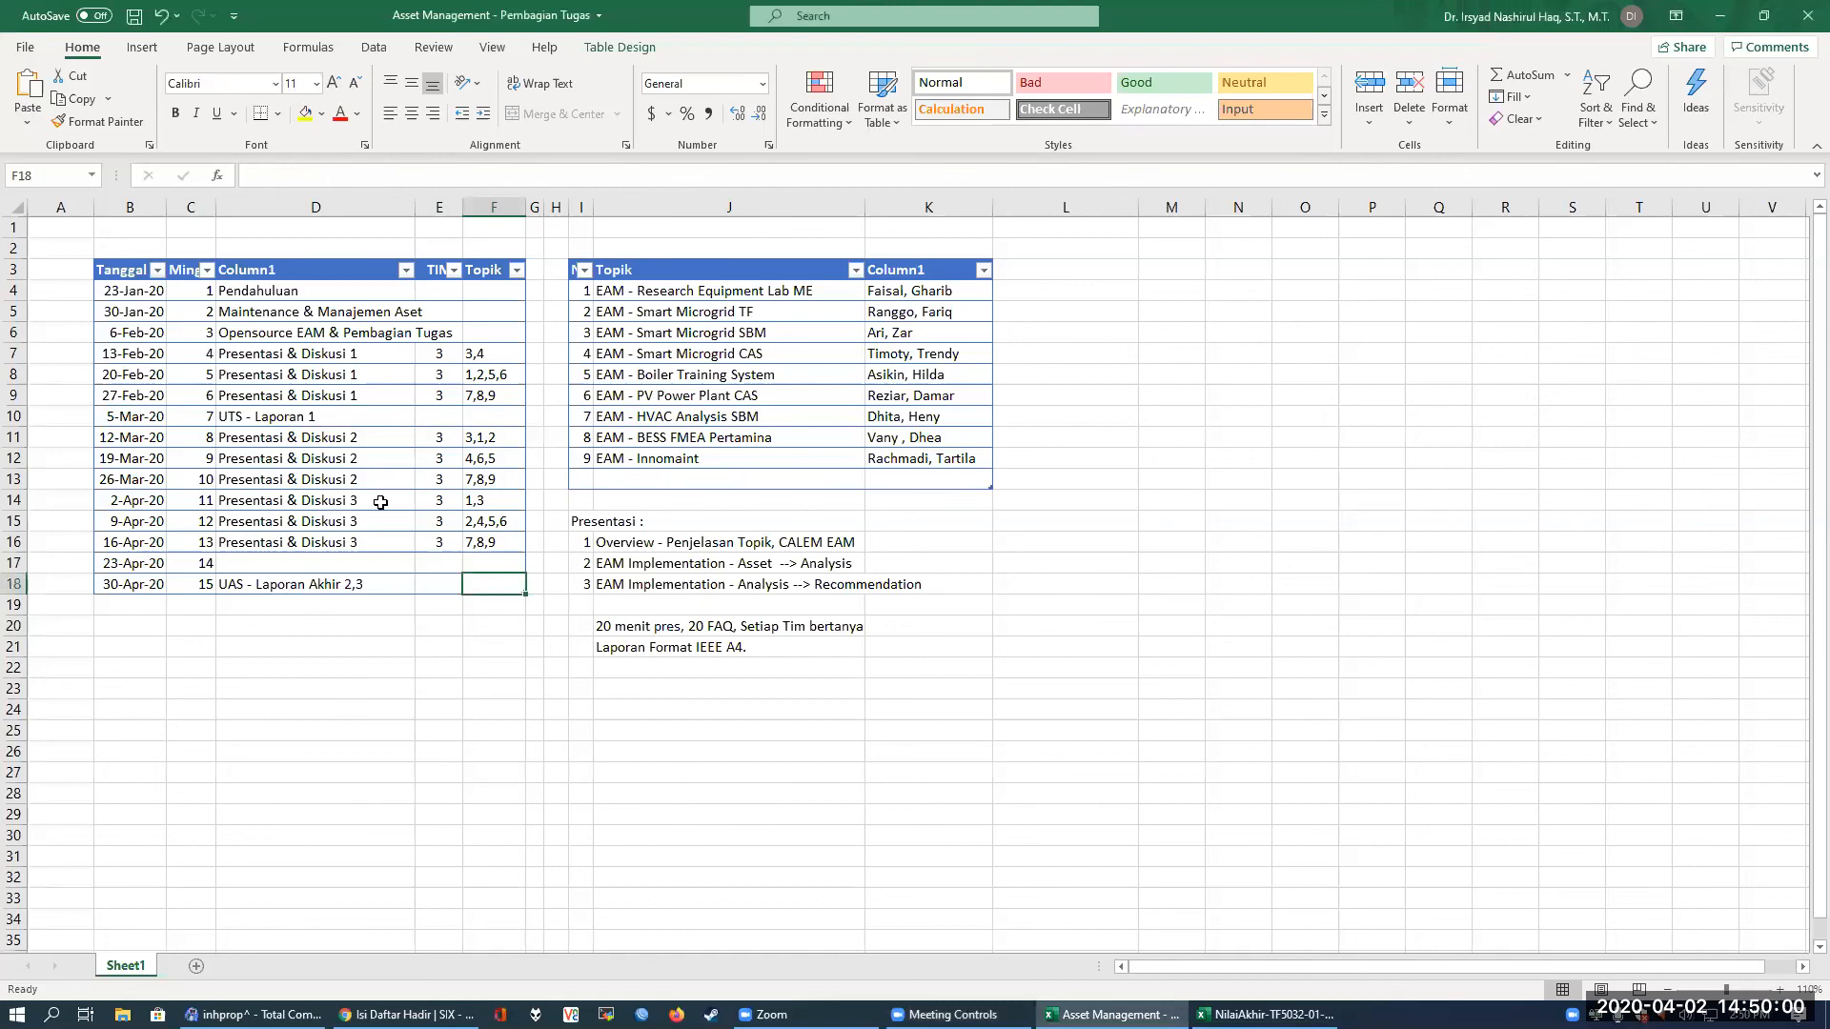
left_click_drag(125, 432, 457, 481)
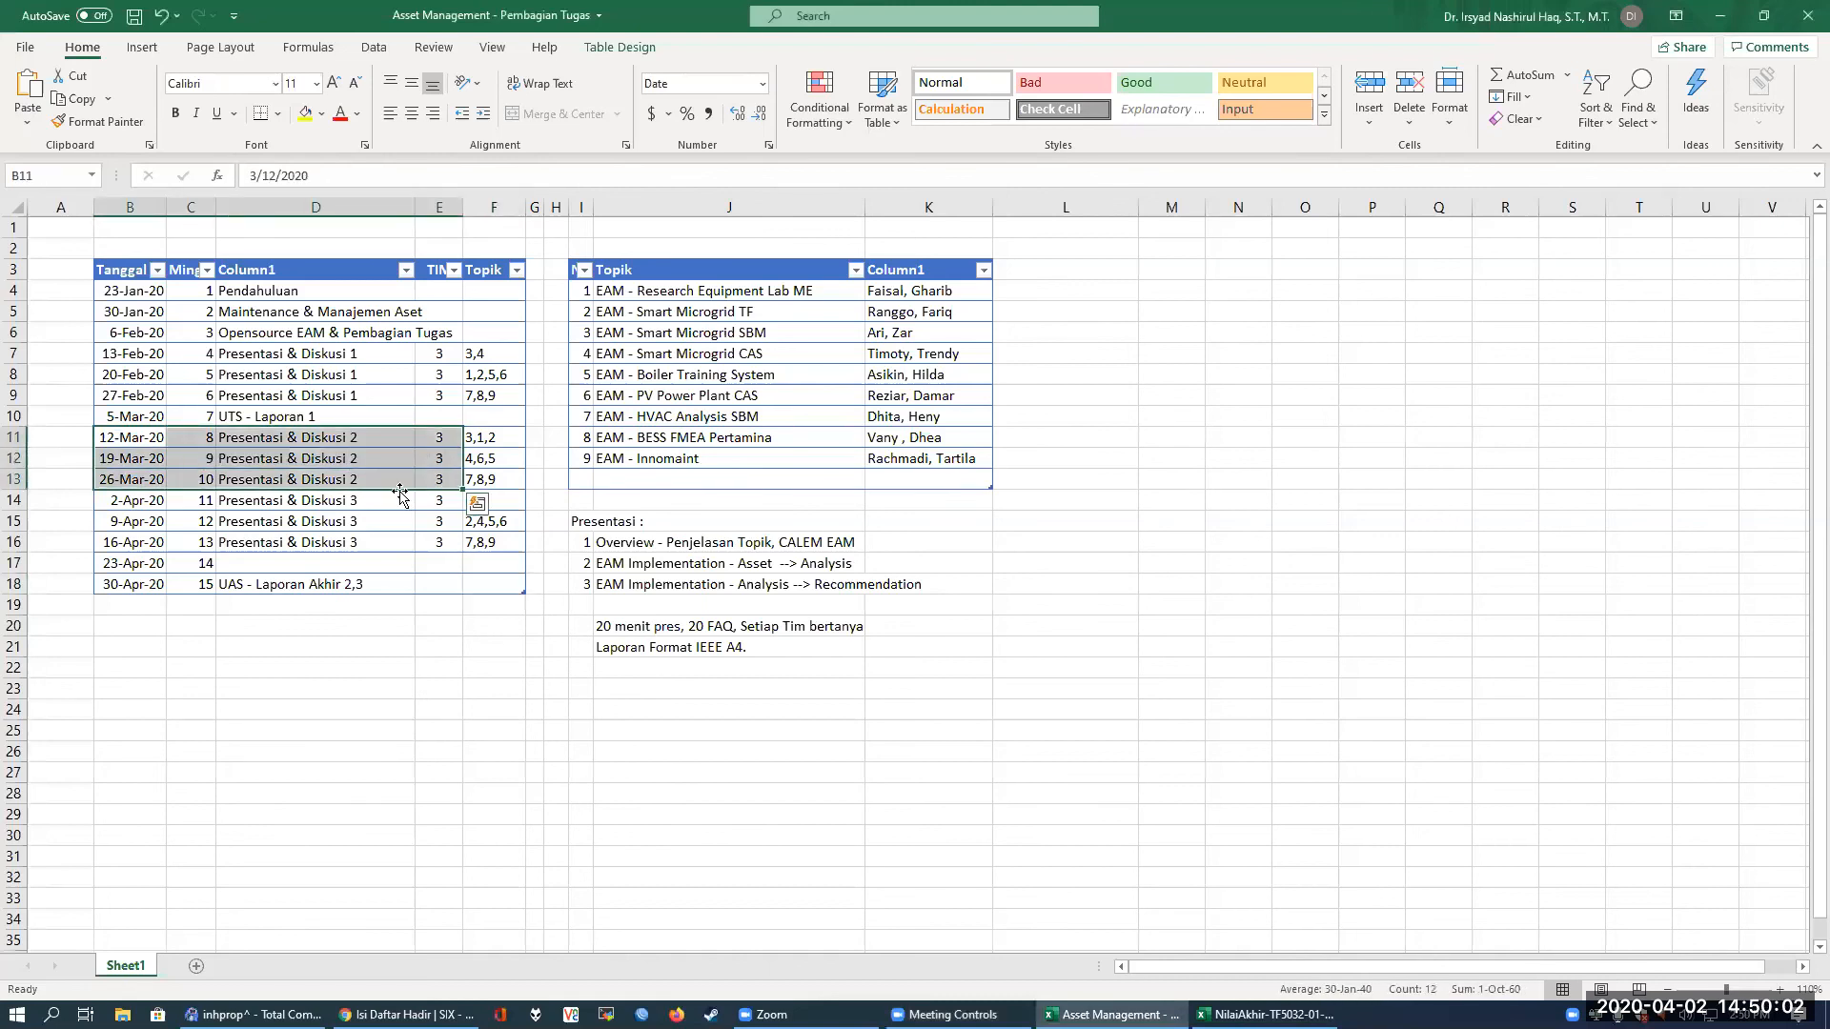
left_click_drag(143, 500, 464, 547)
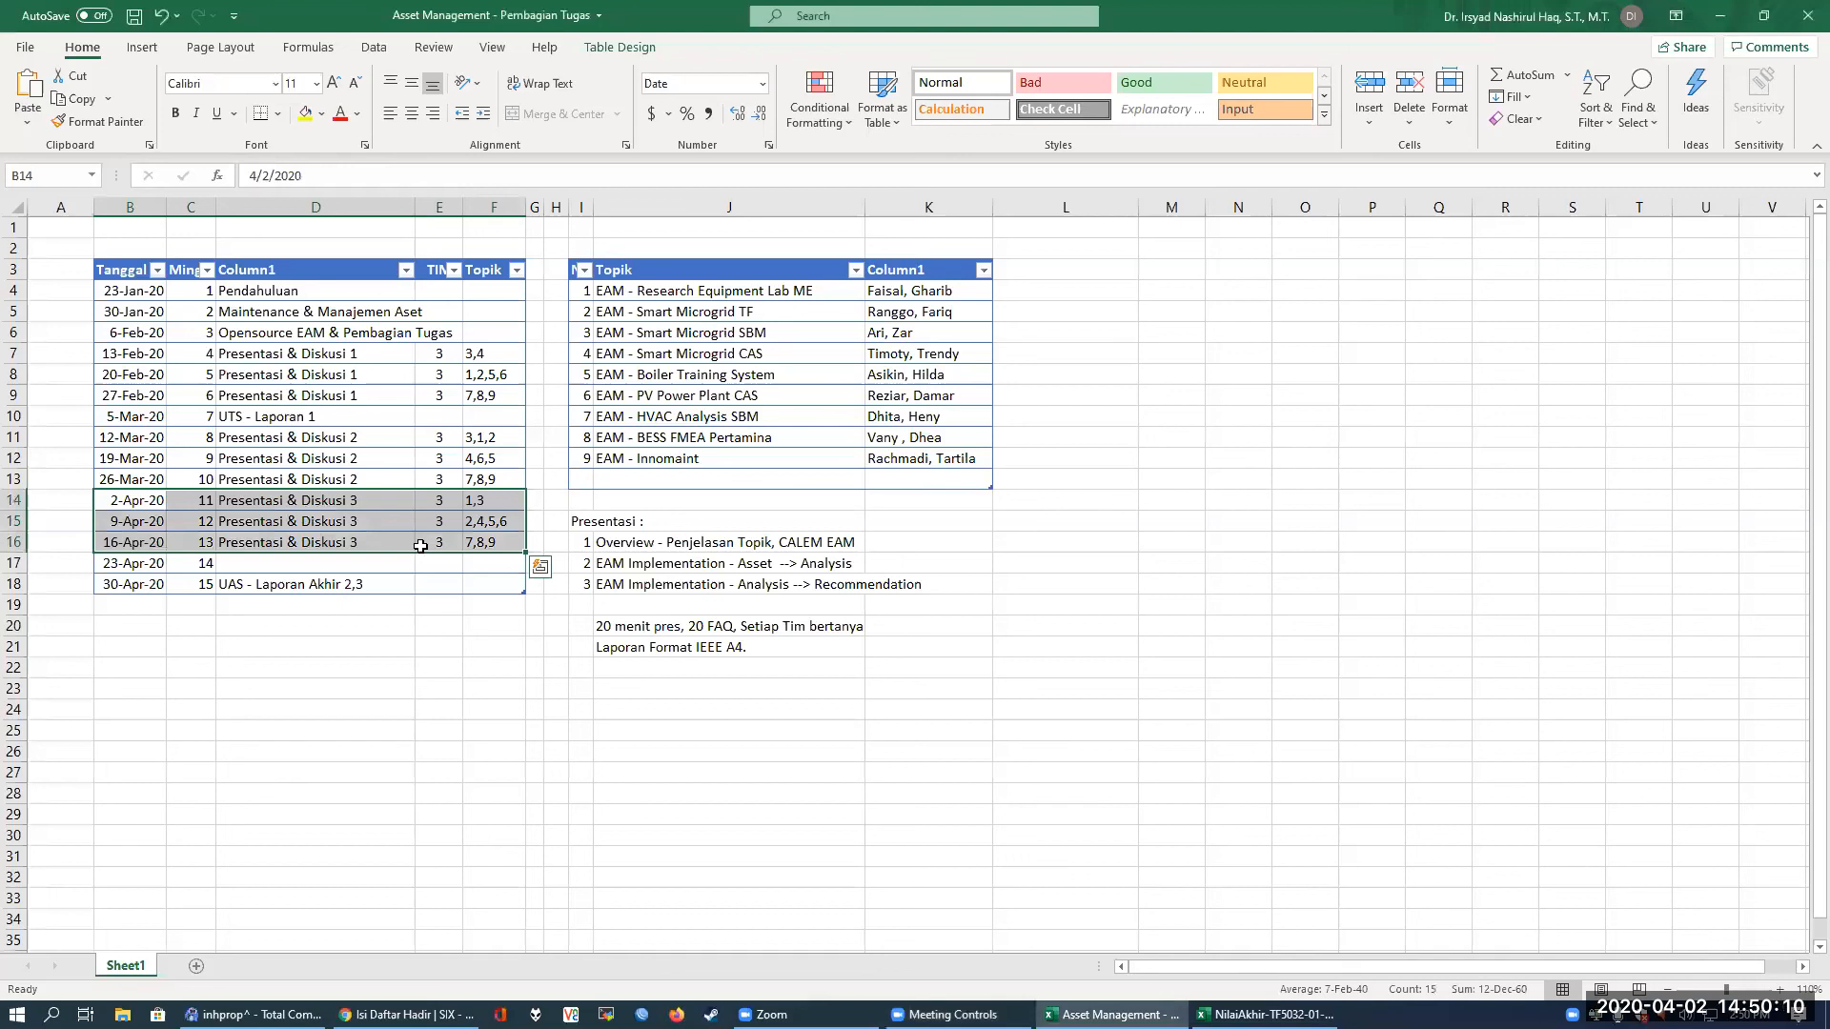
left_click_drag(143, 480, 491, 434)
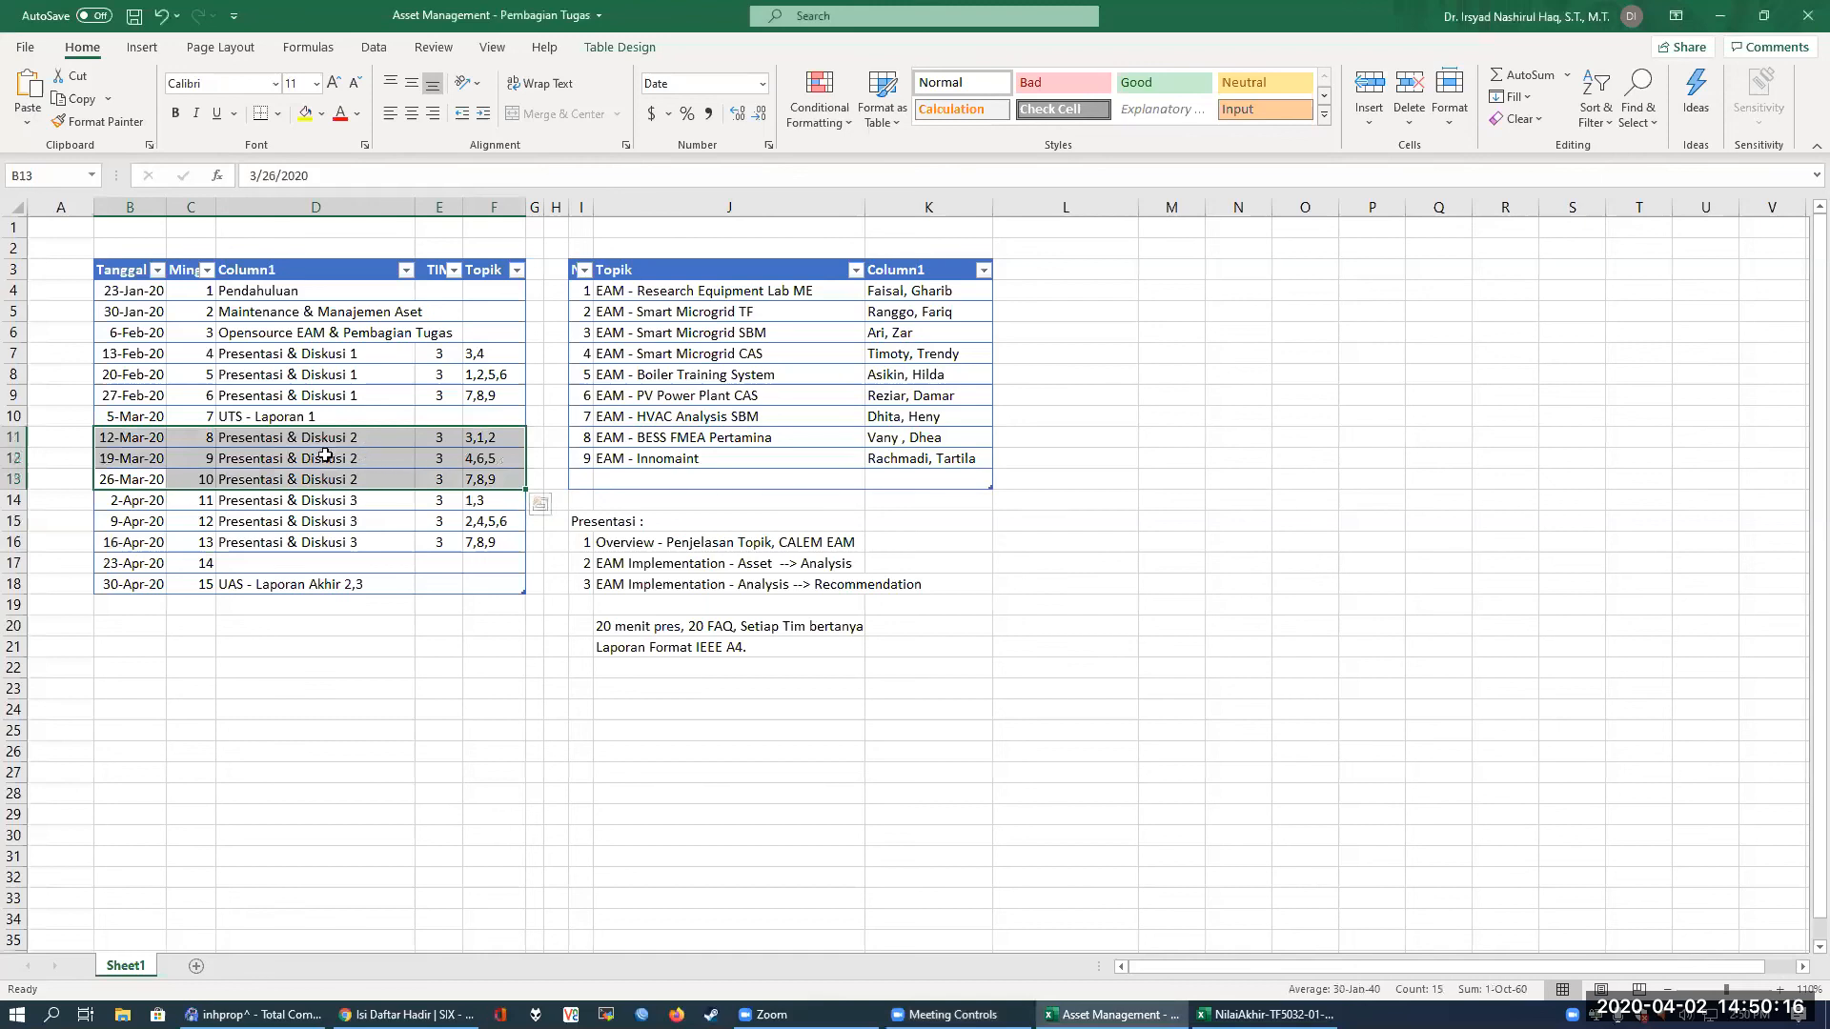
left_click_drag(148, 501, 491, 560)
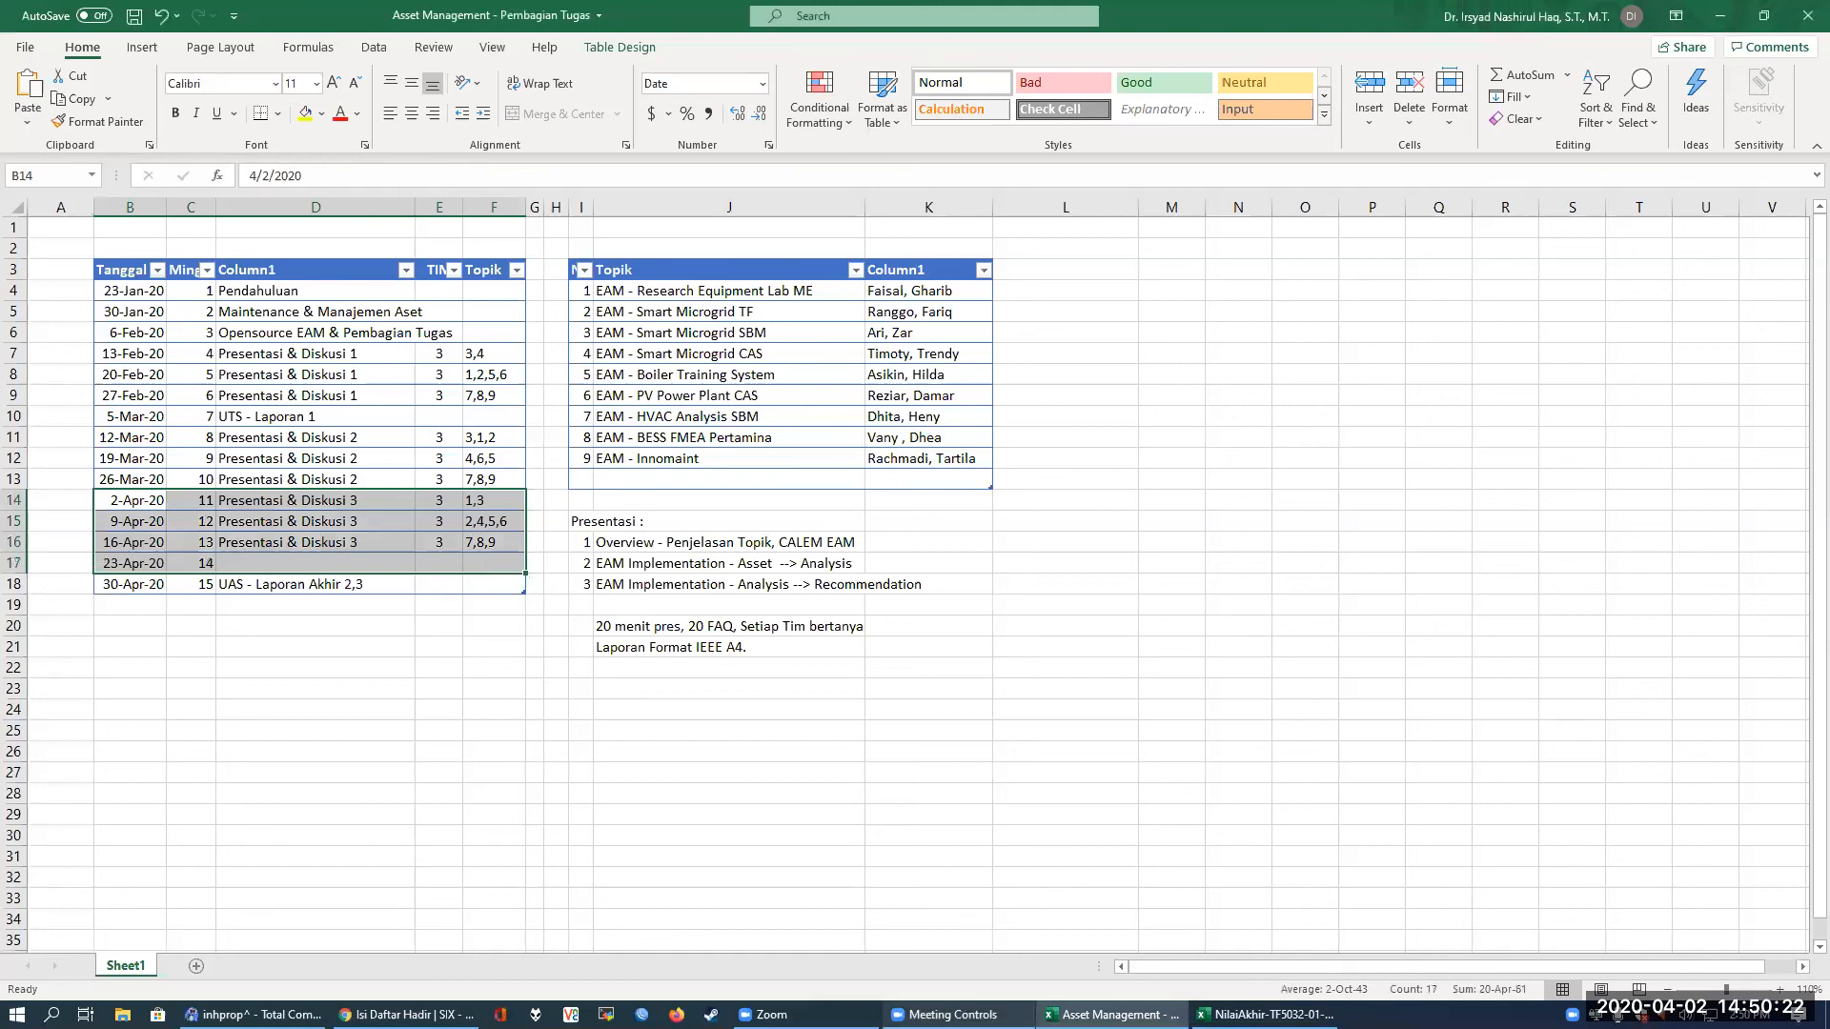
Bring up the Zoom meeting windows and view the system calendar for April 2020
left_click(951, 1014)
left_click(818, 1014)
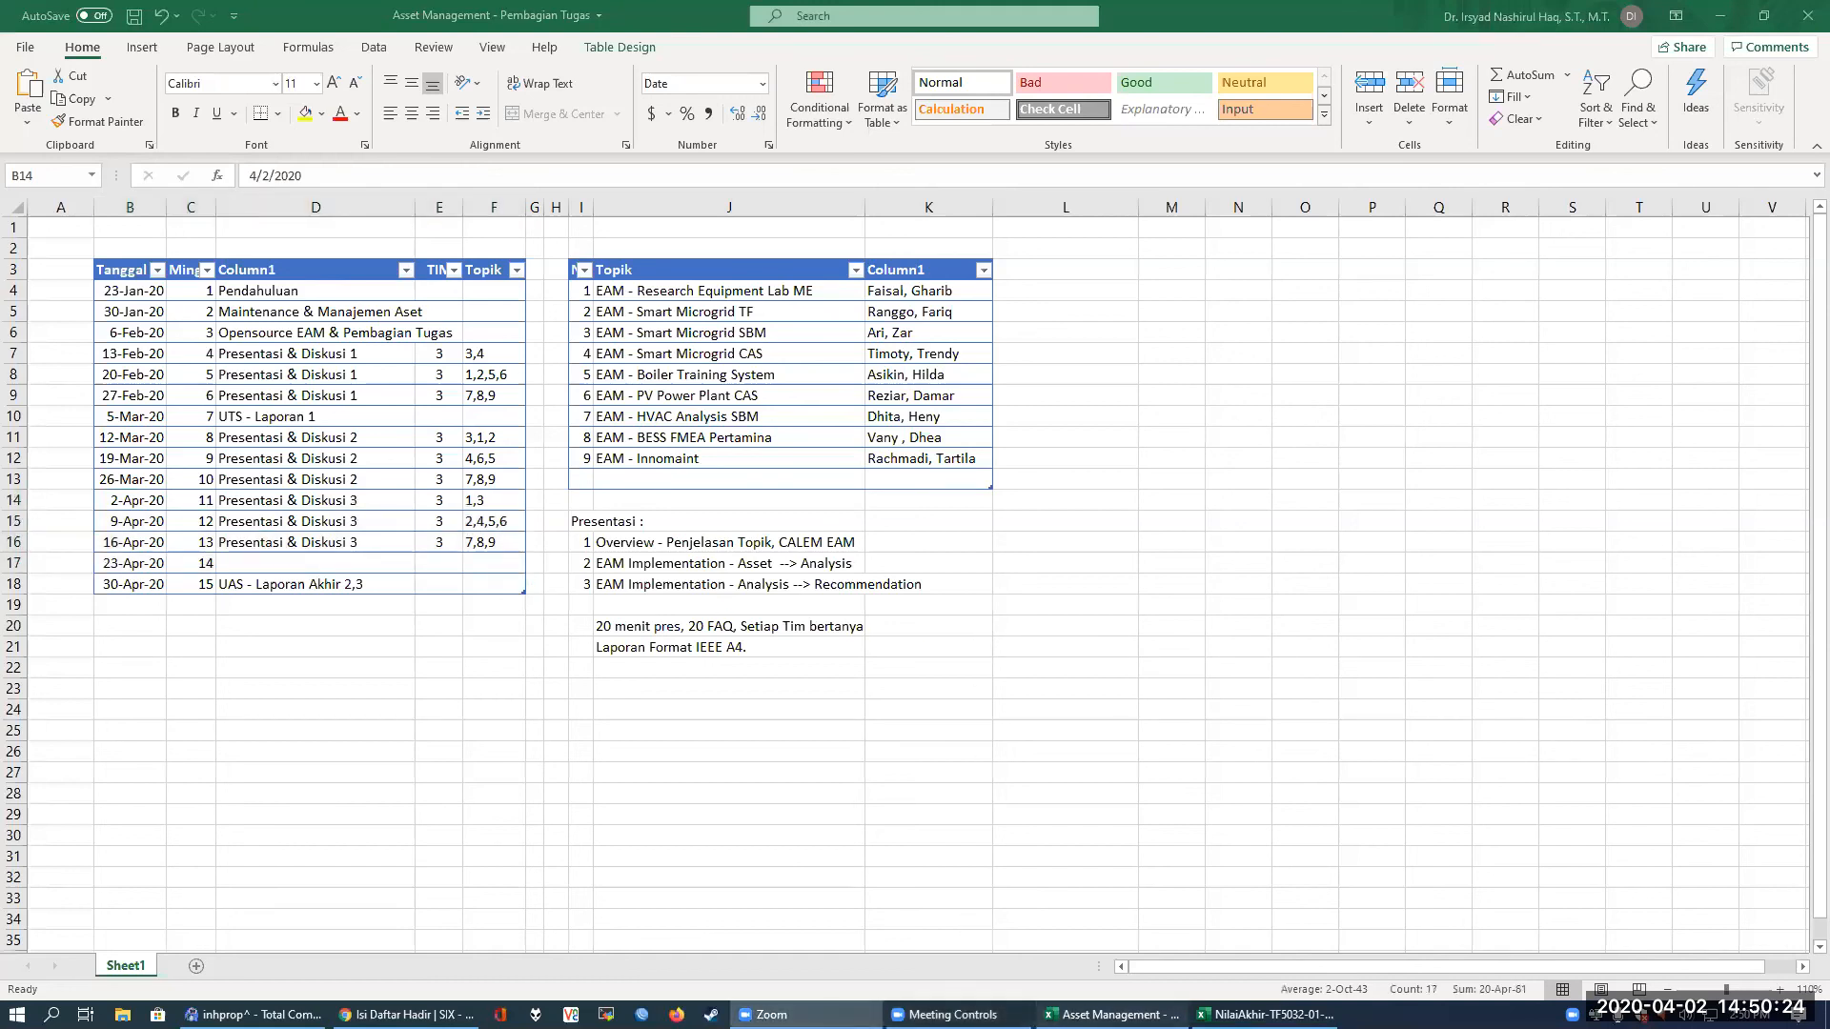
left_click(1110, 1014)
left_click(953, 1014)
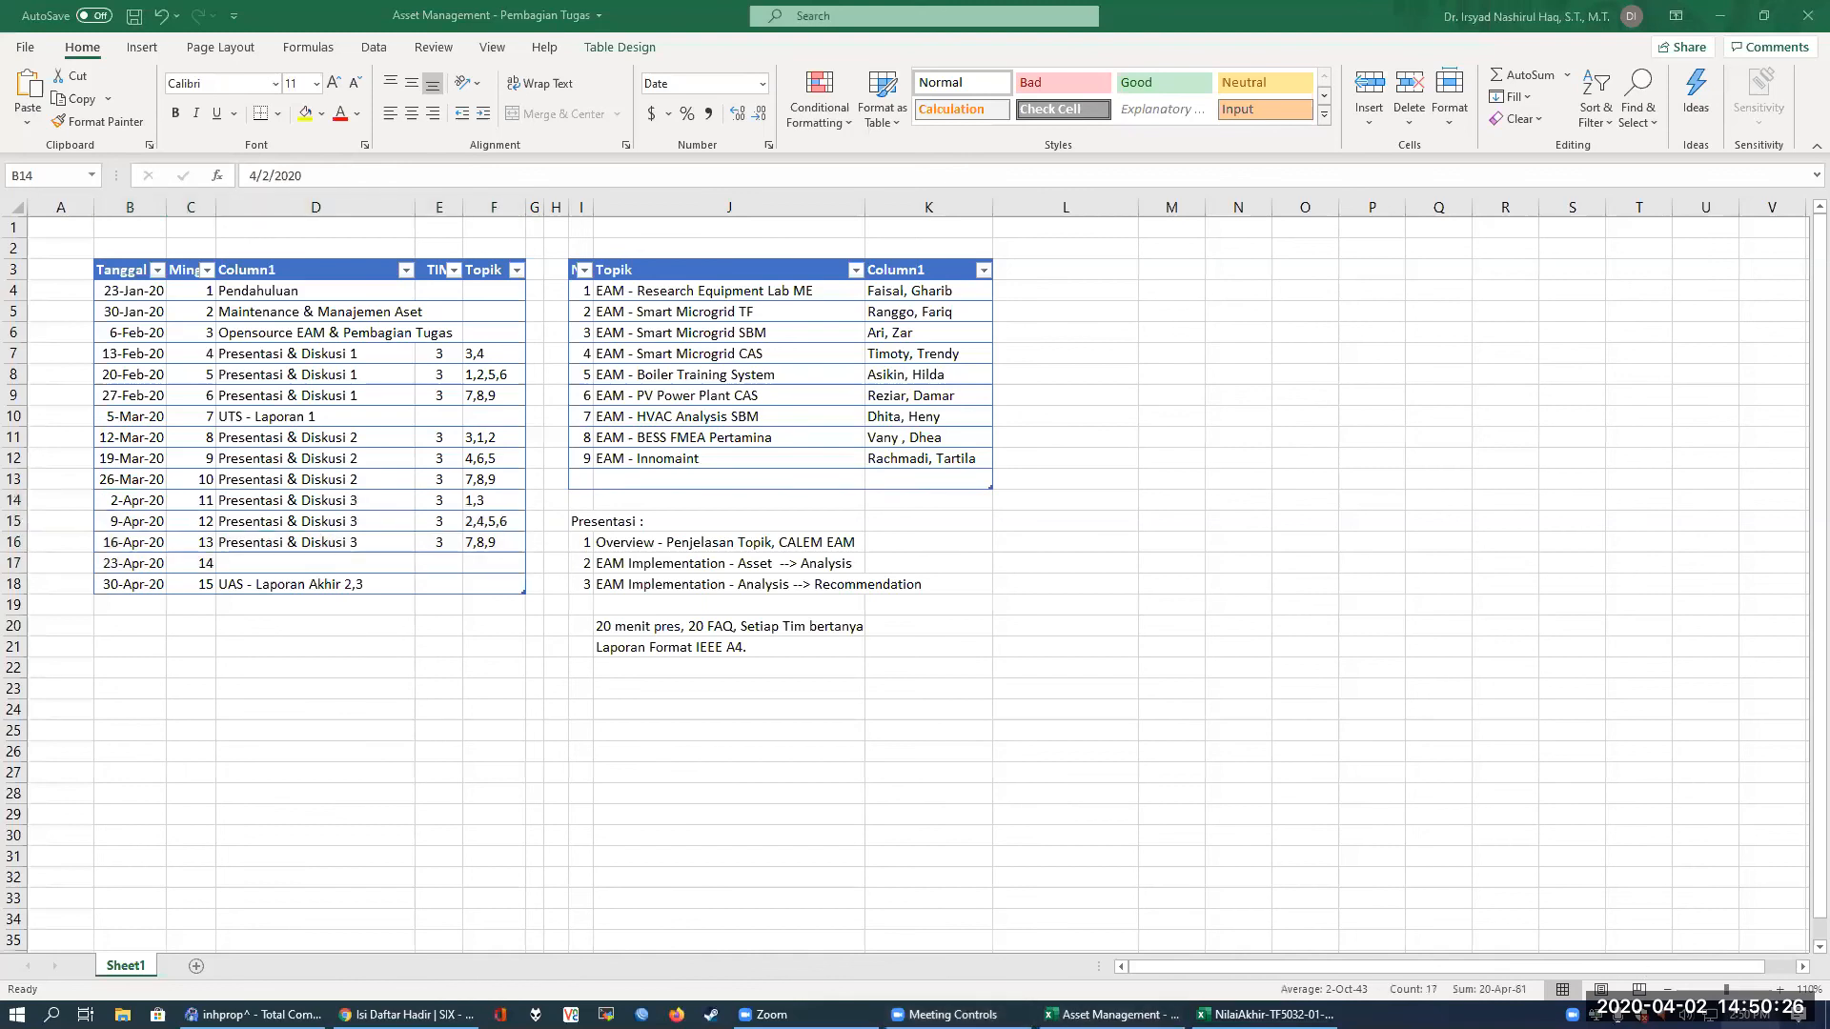
left_click(1750, 1014)
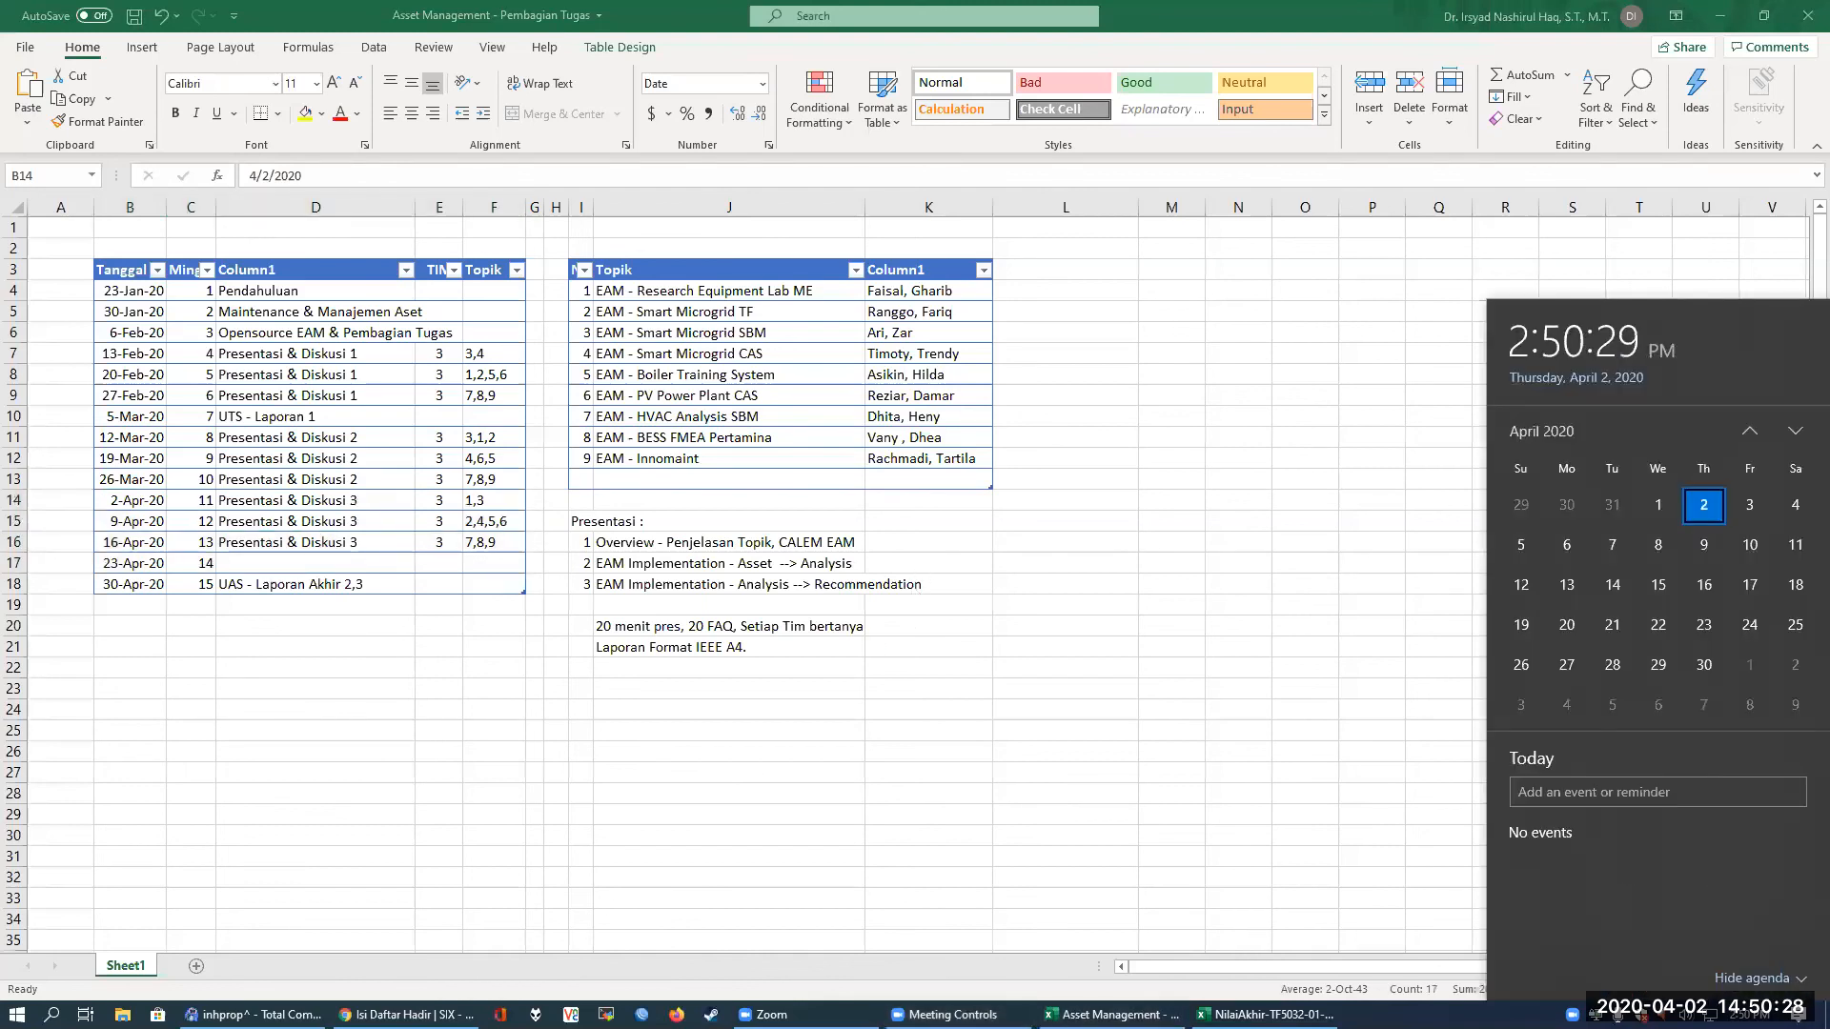
Switch to the Isi Daftar Hadir page in Chrome and reload the 2 Apr 2020 attendance list
mouse_move(405, 1014)
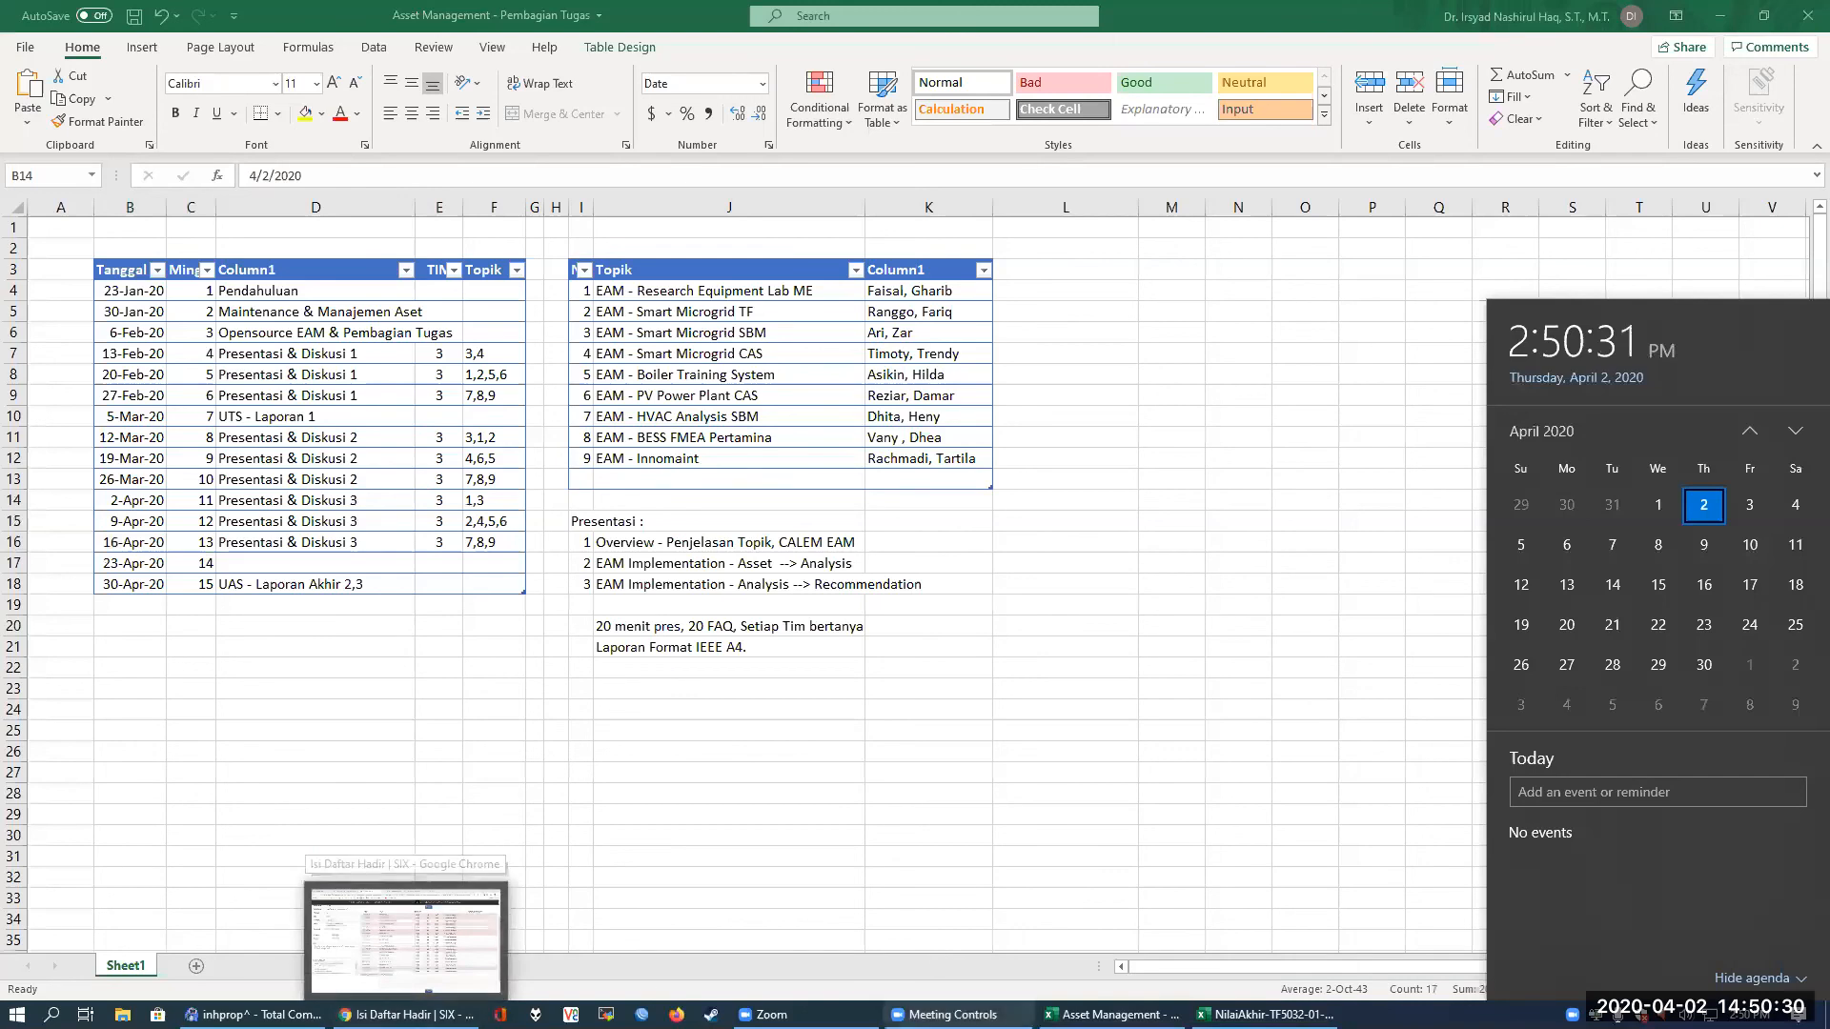
left_click(953, 1014)
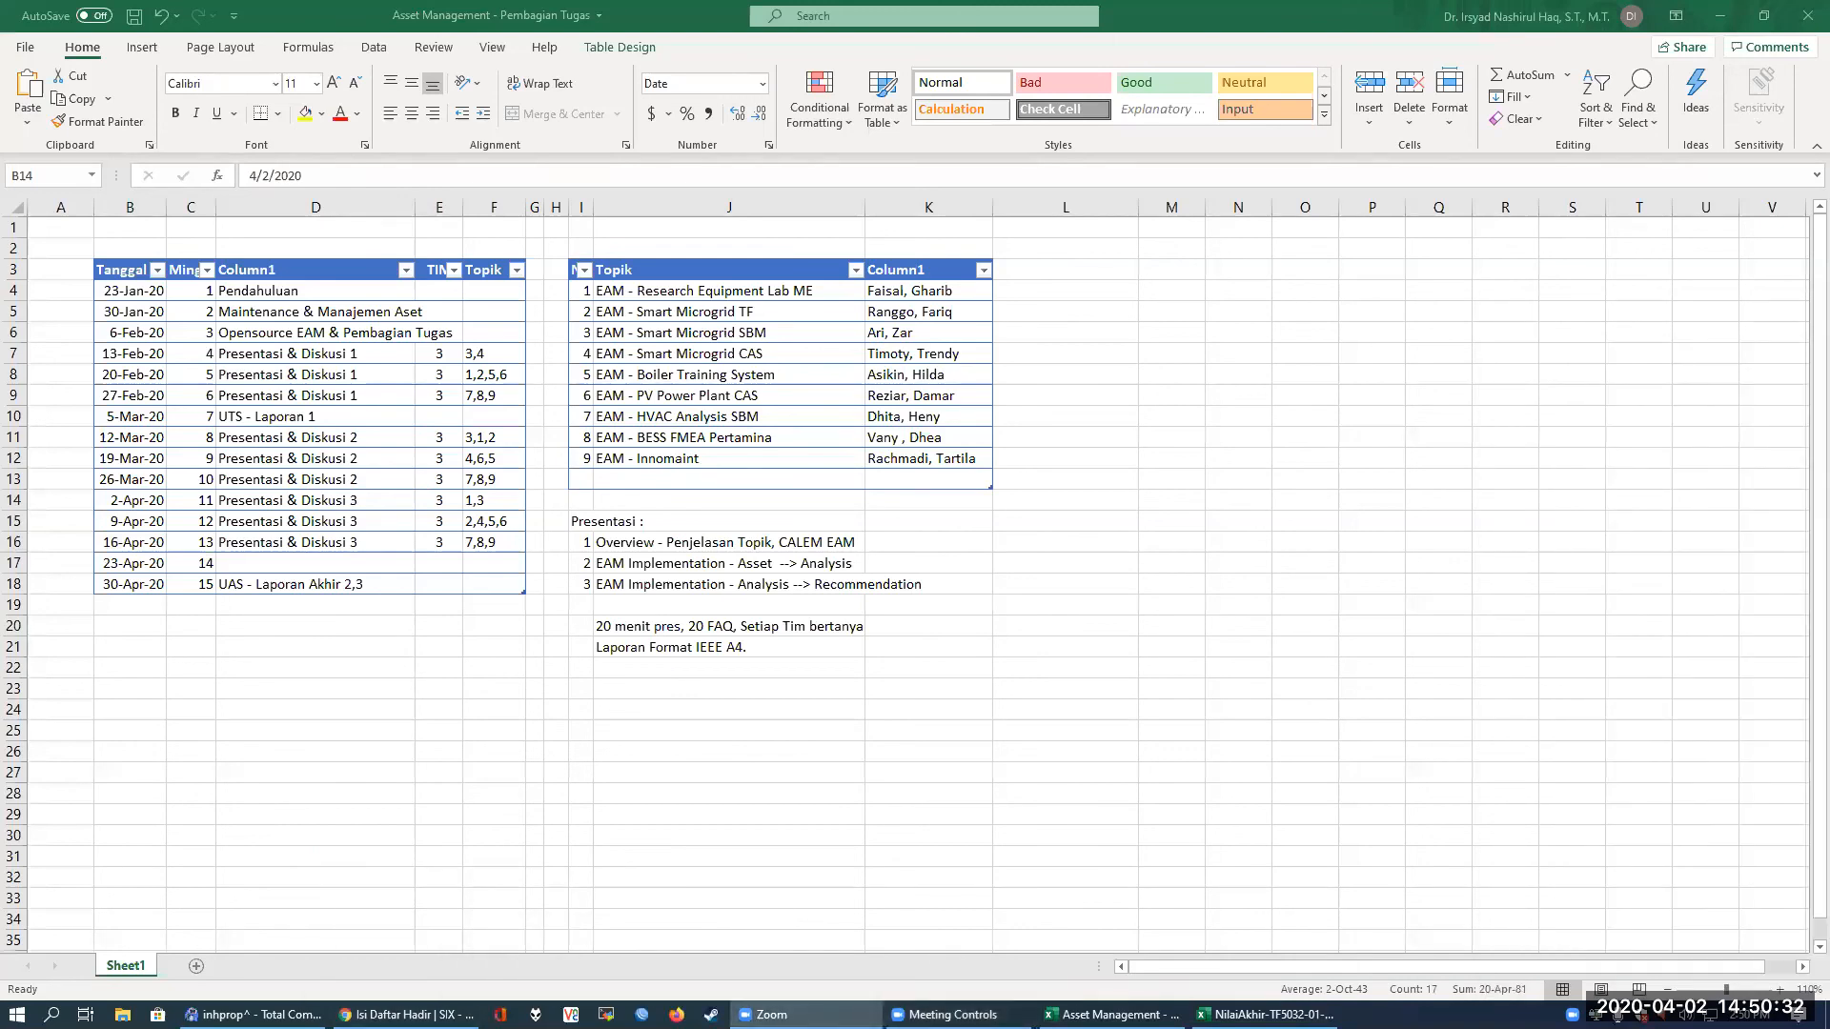
left_click(406, 1014)
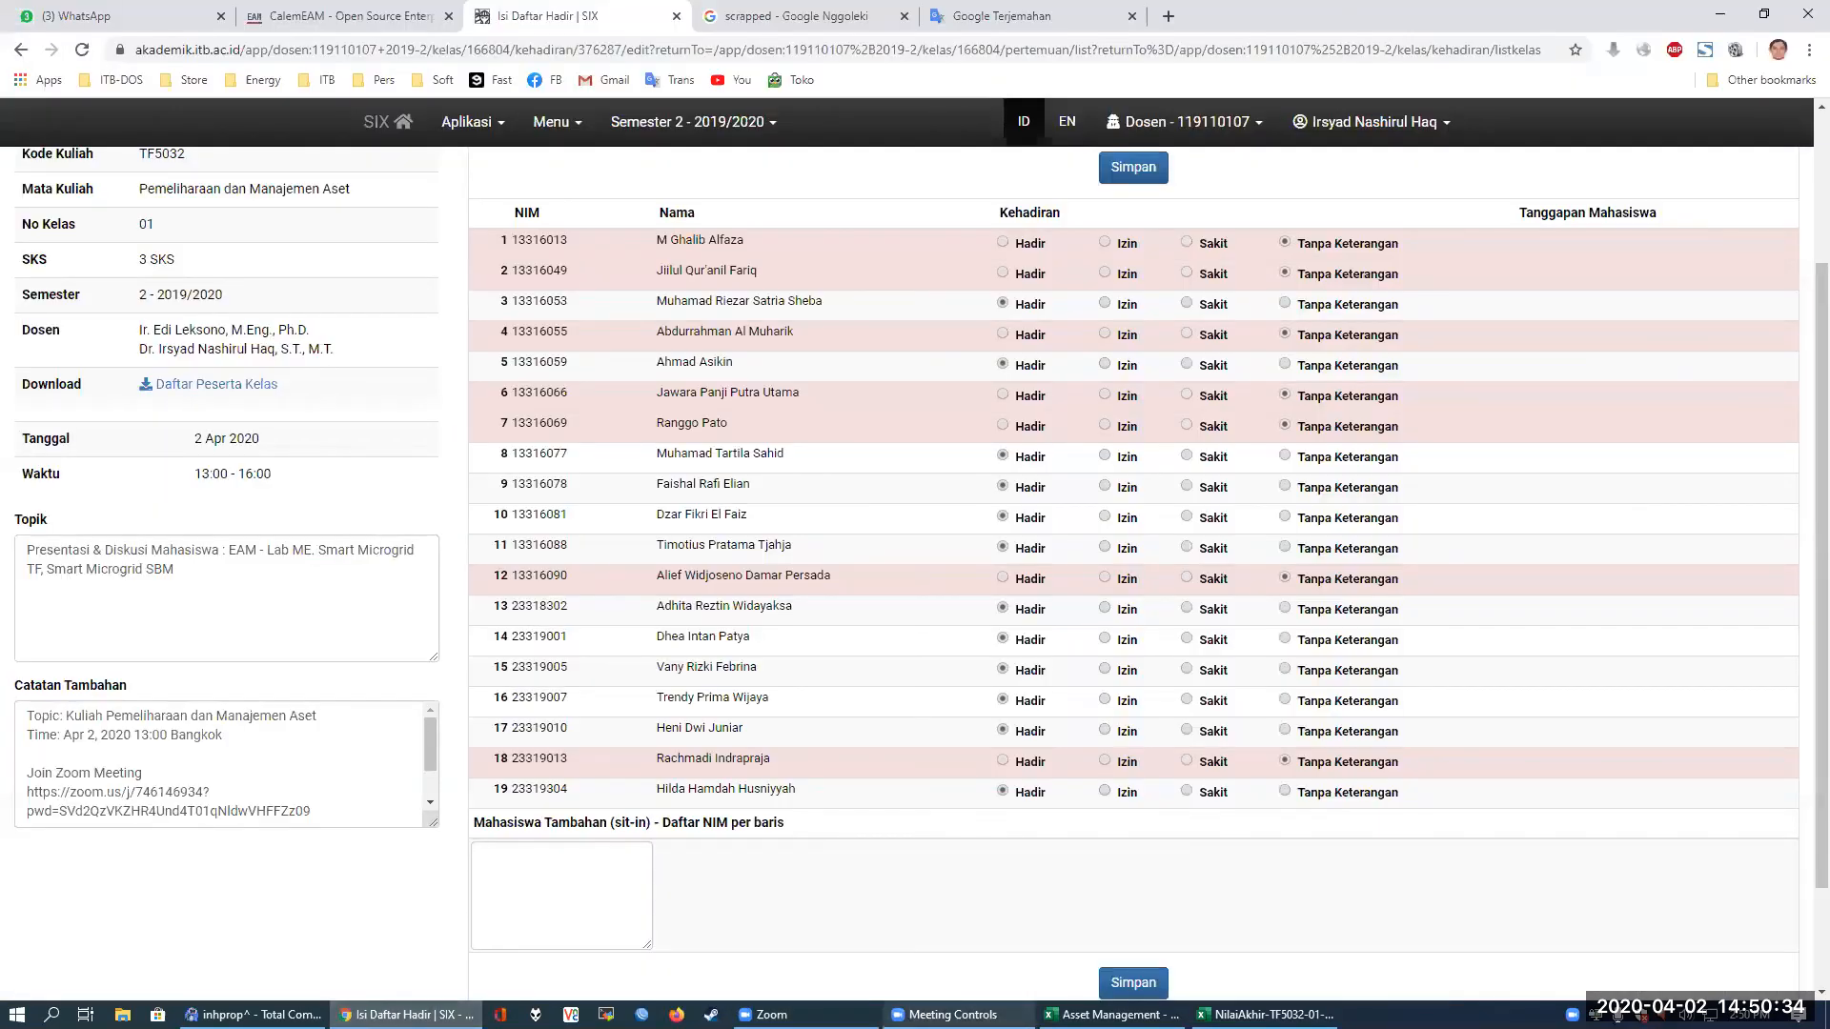
left_click(85, 51)
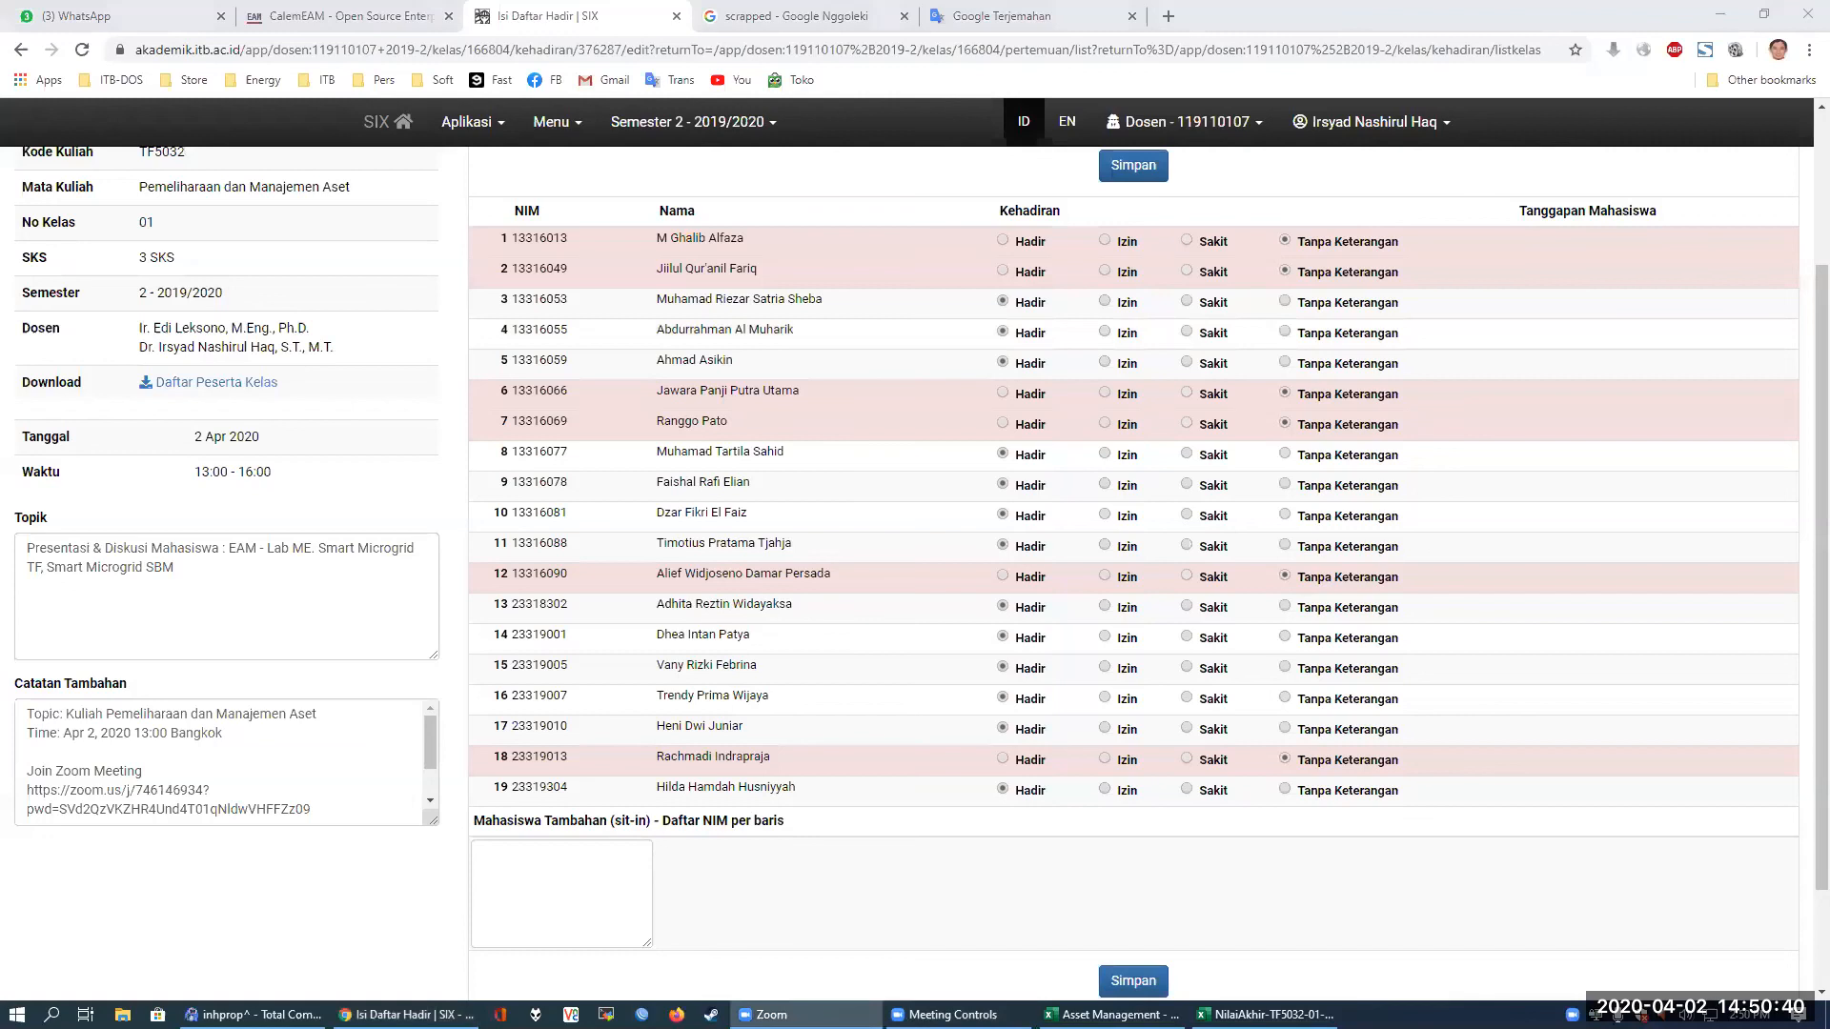
Return to the Pembagian Tugas schedule in Excel and select the empty cell F19 below the schedule table
left_click(1111, 1015)
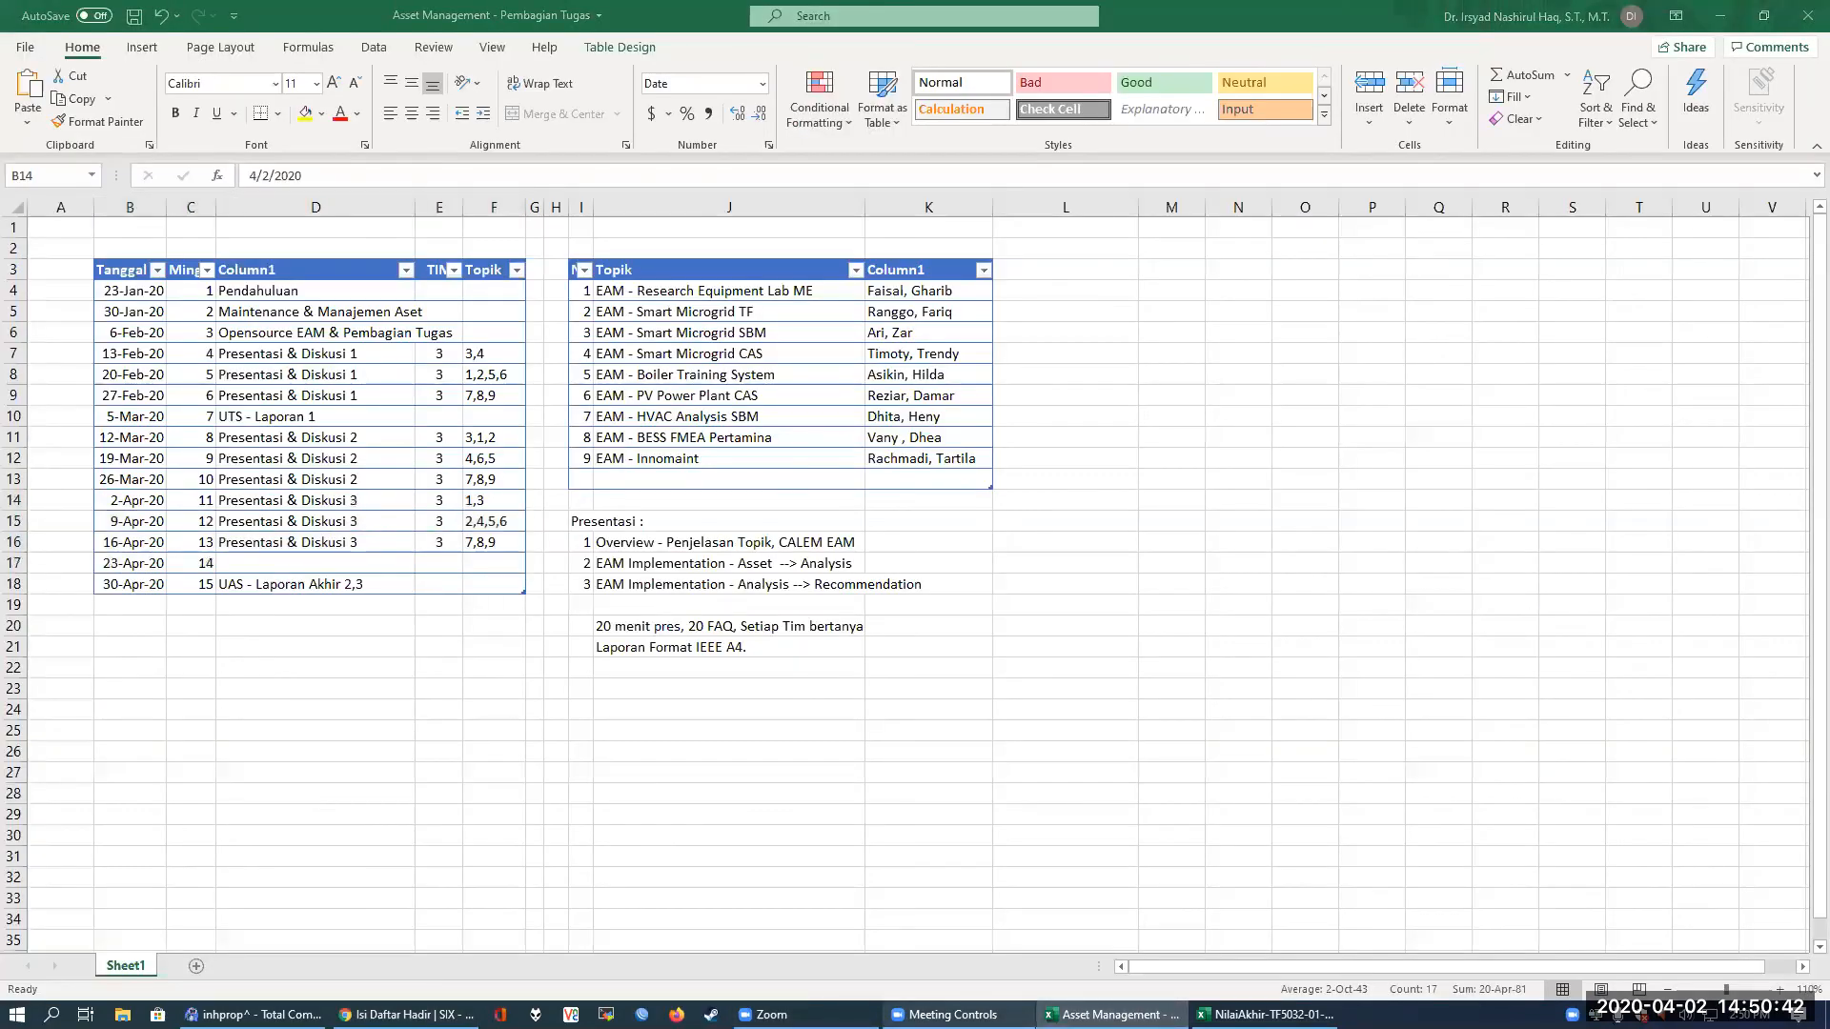
left_click(809, 797)
left_click(772, 723)
left_click(493, 607)
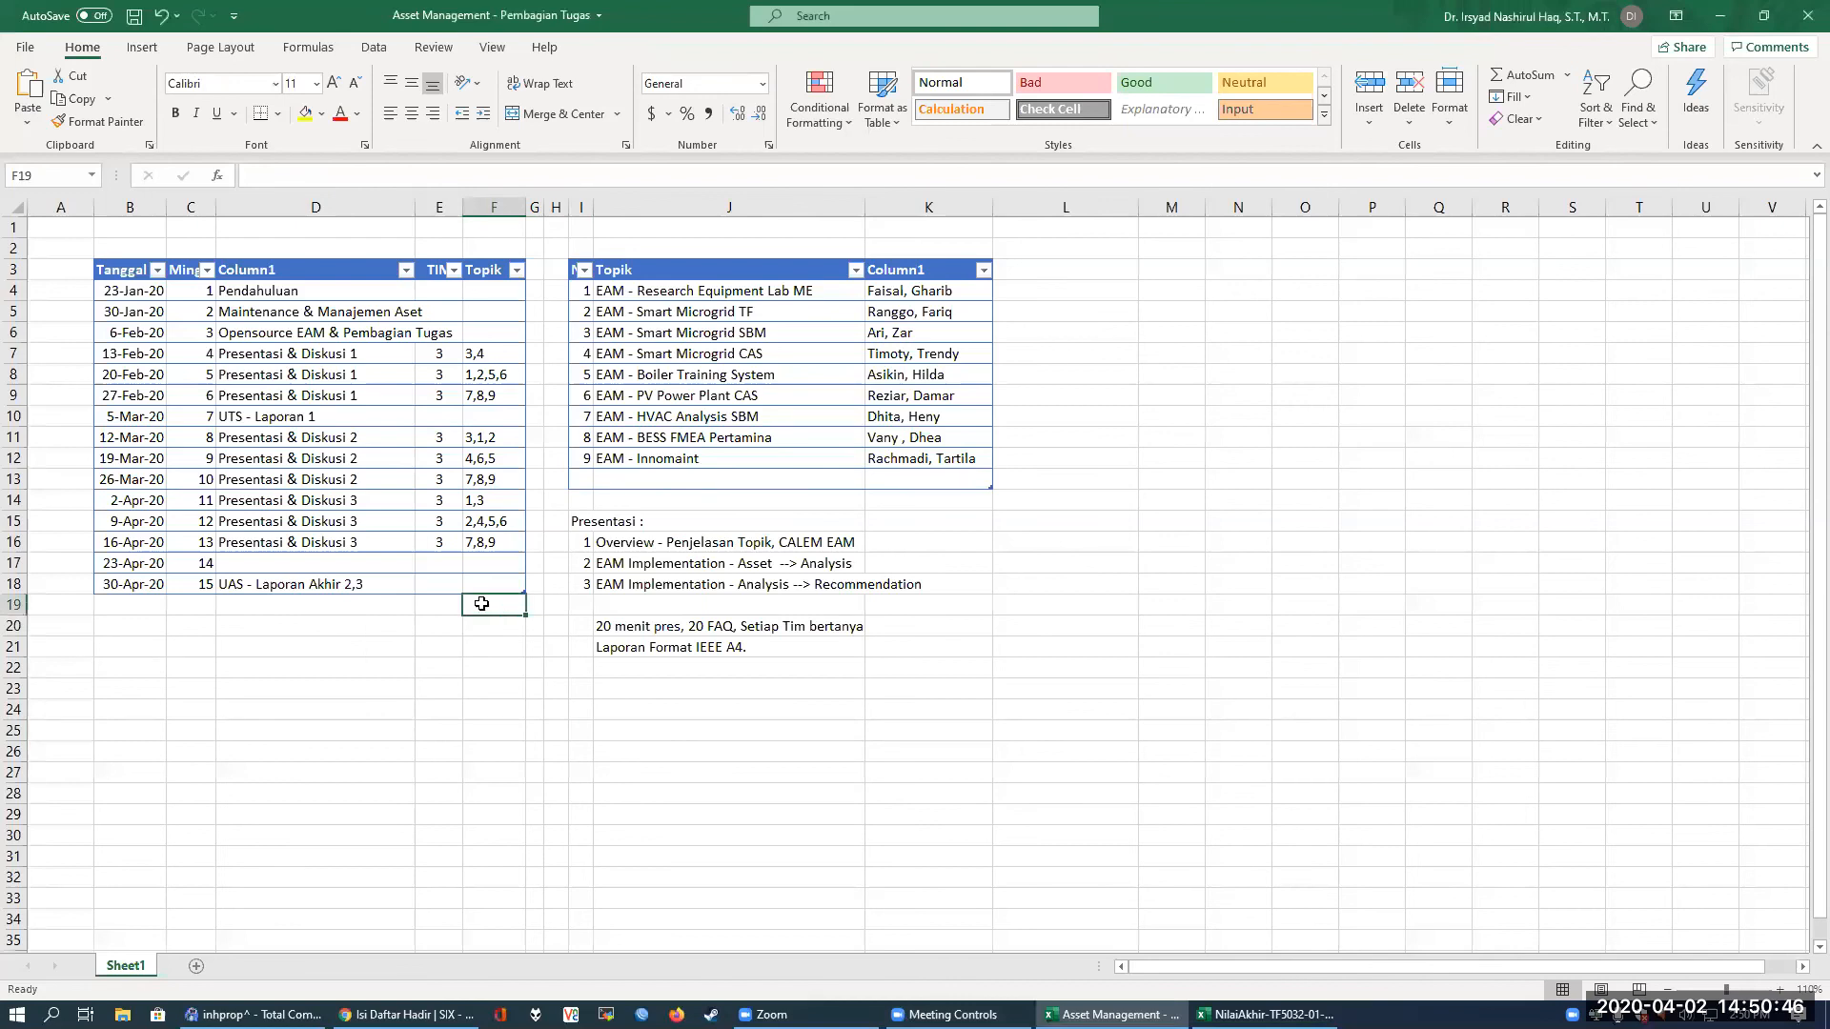
Point out the UAS report entry and the report format note, and highlight the Presentasi & Diskusi 2 and 3 rows from 12-Mar-20 to 16-Apr-20
left_click(351, 580)
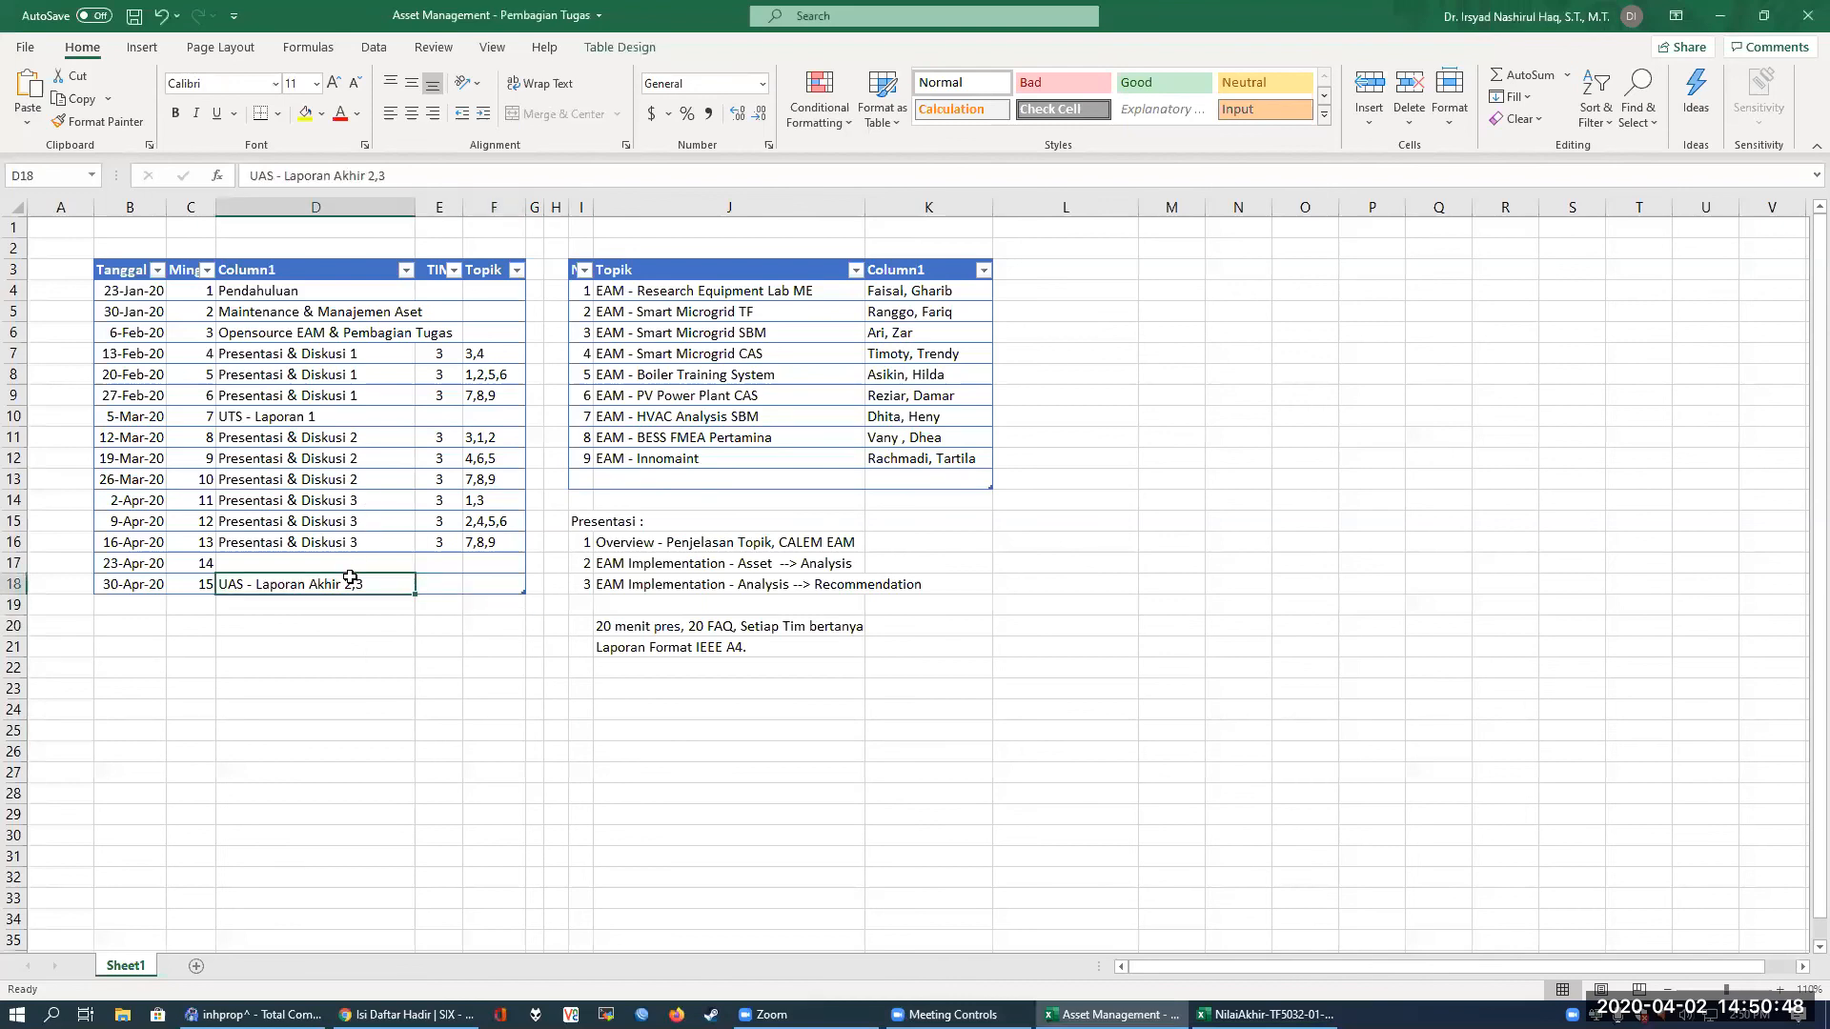
left_click(717, 665)
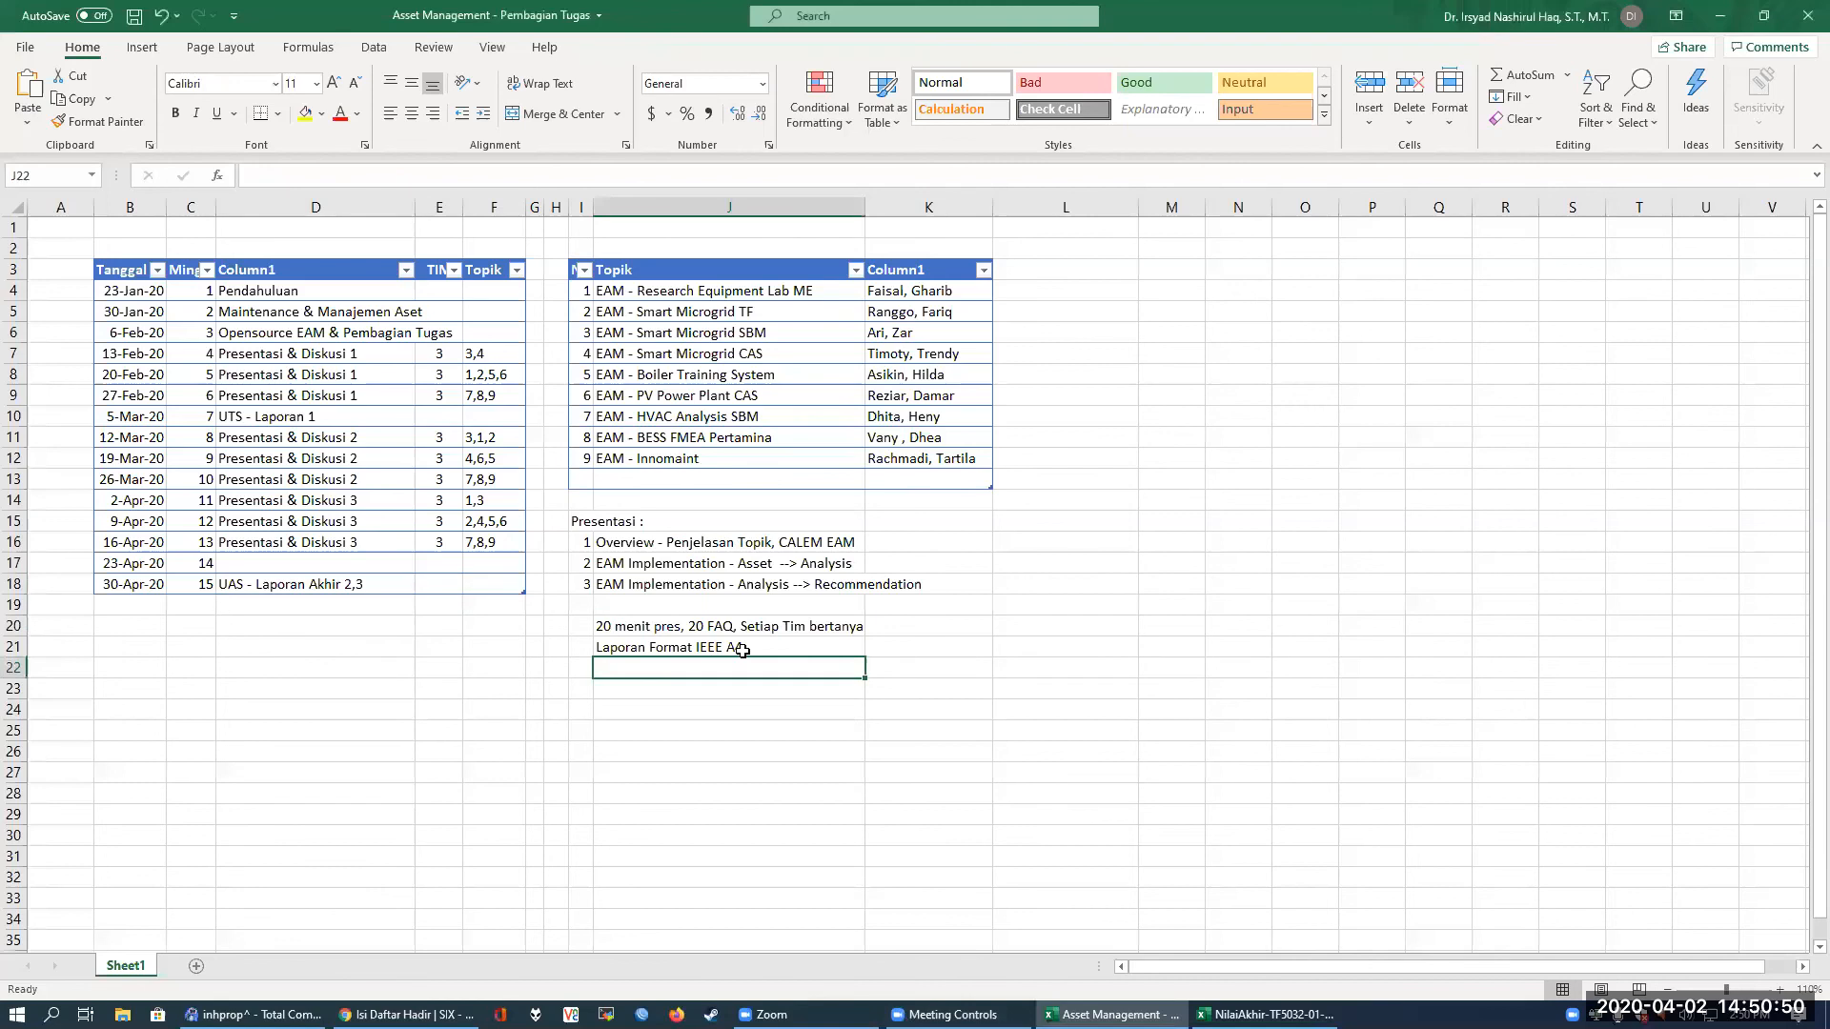
mouse_move(125, 445)
left_mouse_down()
mouse_move(400, 478)
mouse_move(400, 562)
mouse_move(390, 543)
left_mouse_up()
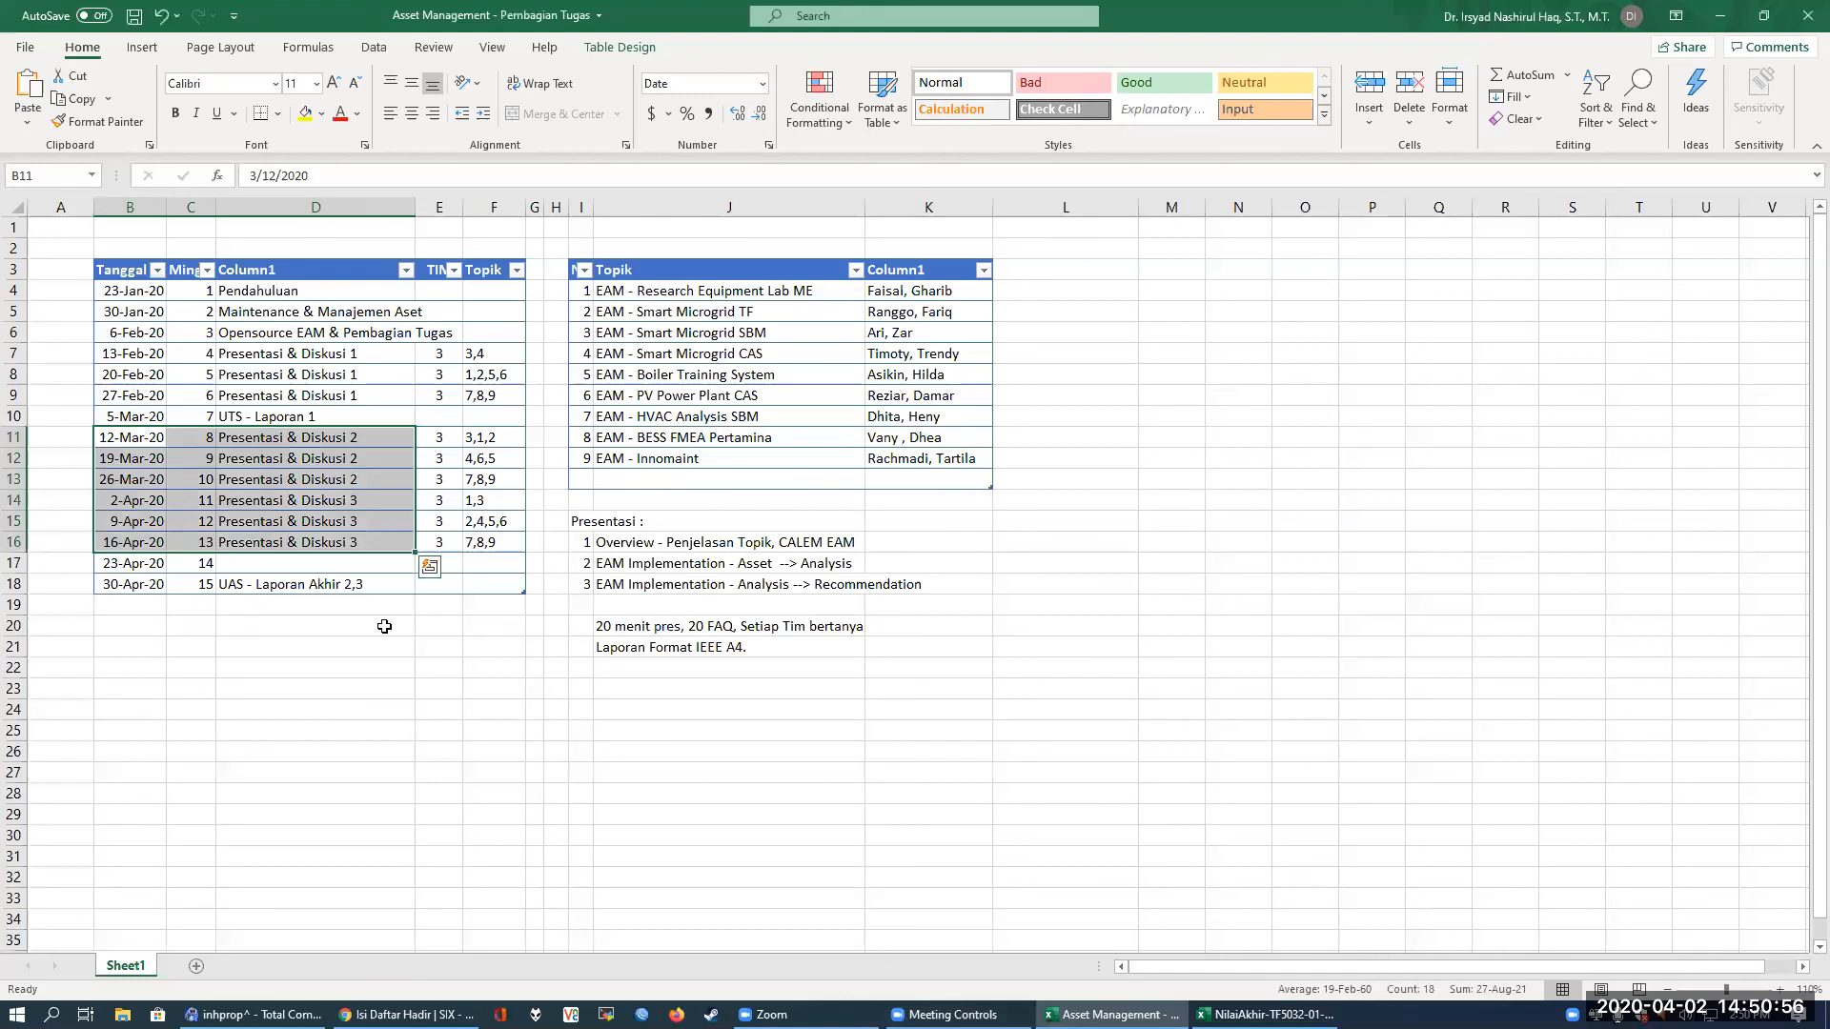
Edit the 30-Apr-20 schedule entry to read "UAS - Laporan Akhir Presentasi 2,3 ( 1 laporan)"
left_click(362, 584)
double_click(362, 584)
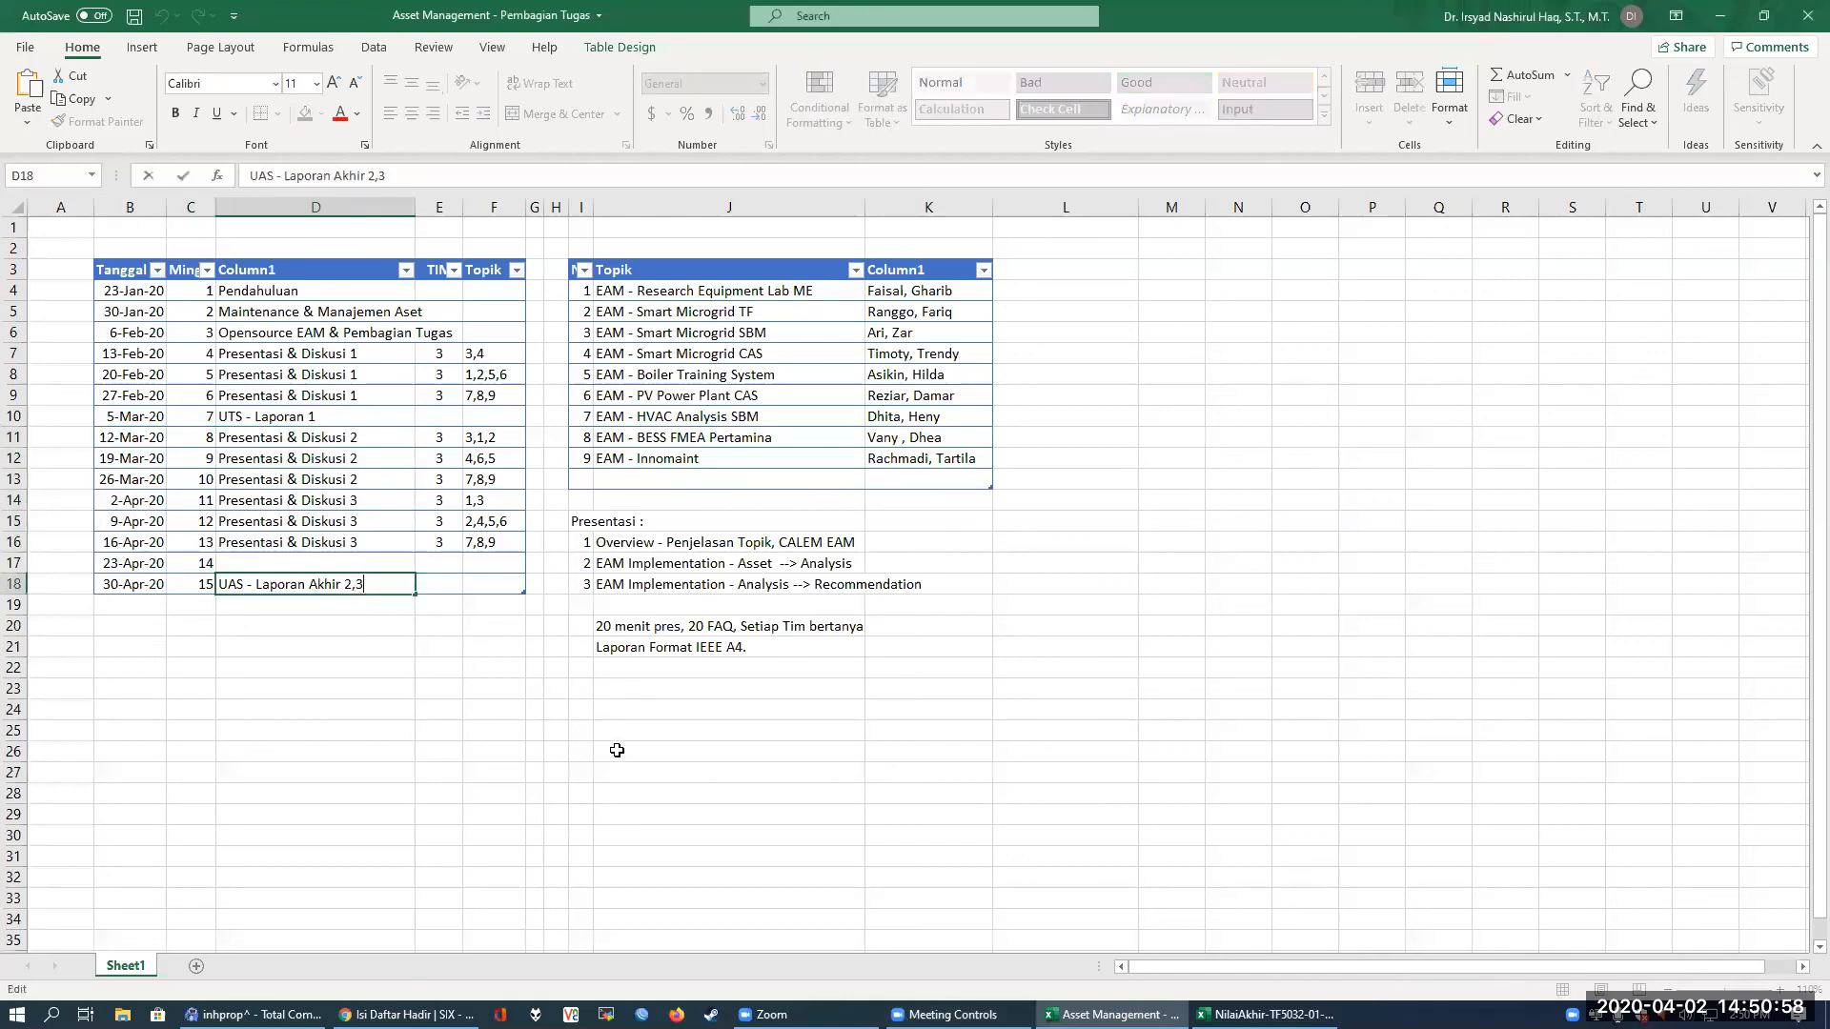
key("Left")
key("Left")
key("Right")
type("Presentasi")
key("Right")
key("Right")
type("( 1 laporan)")
key("Return")
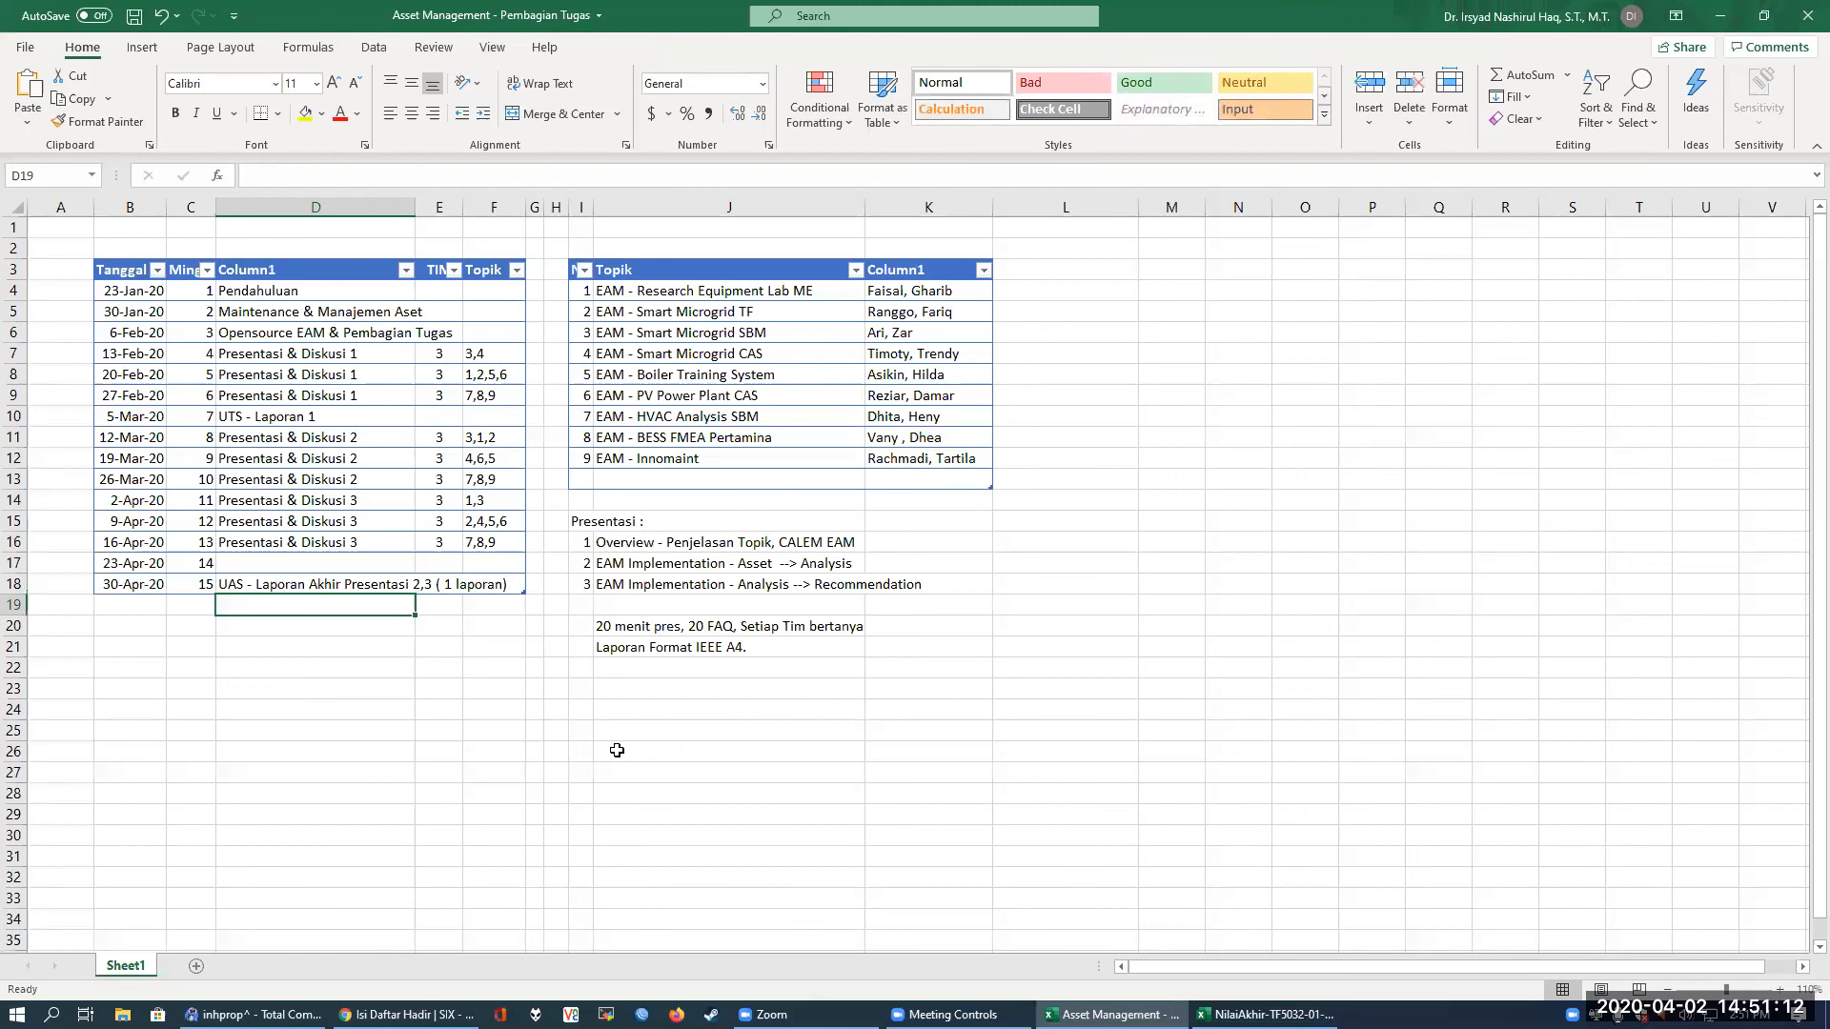
Switch from the schedule workbook to the Zoom meeting controls and the main Zoom window
left_click(956, 1015)
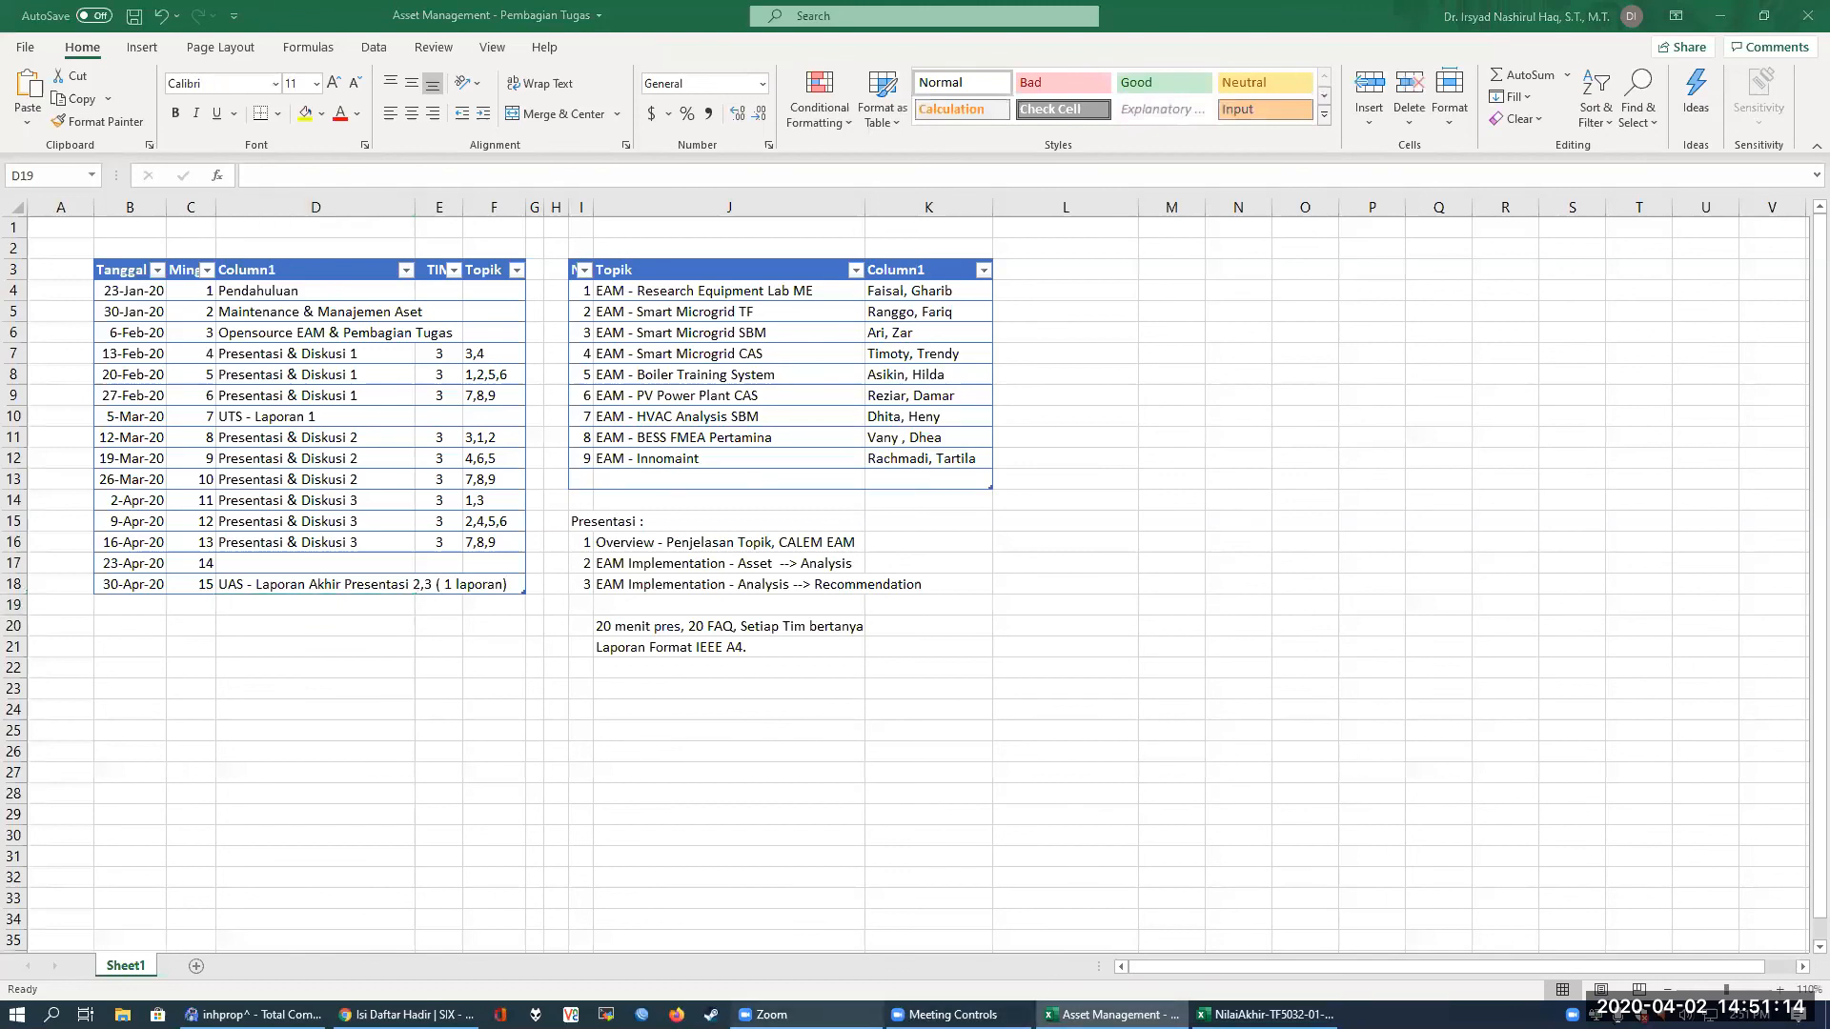
left_click(806, 1015)
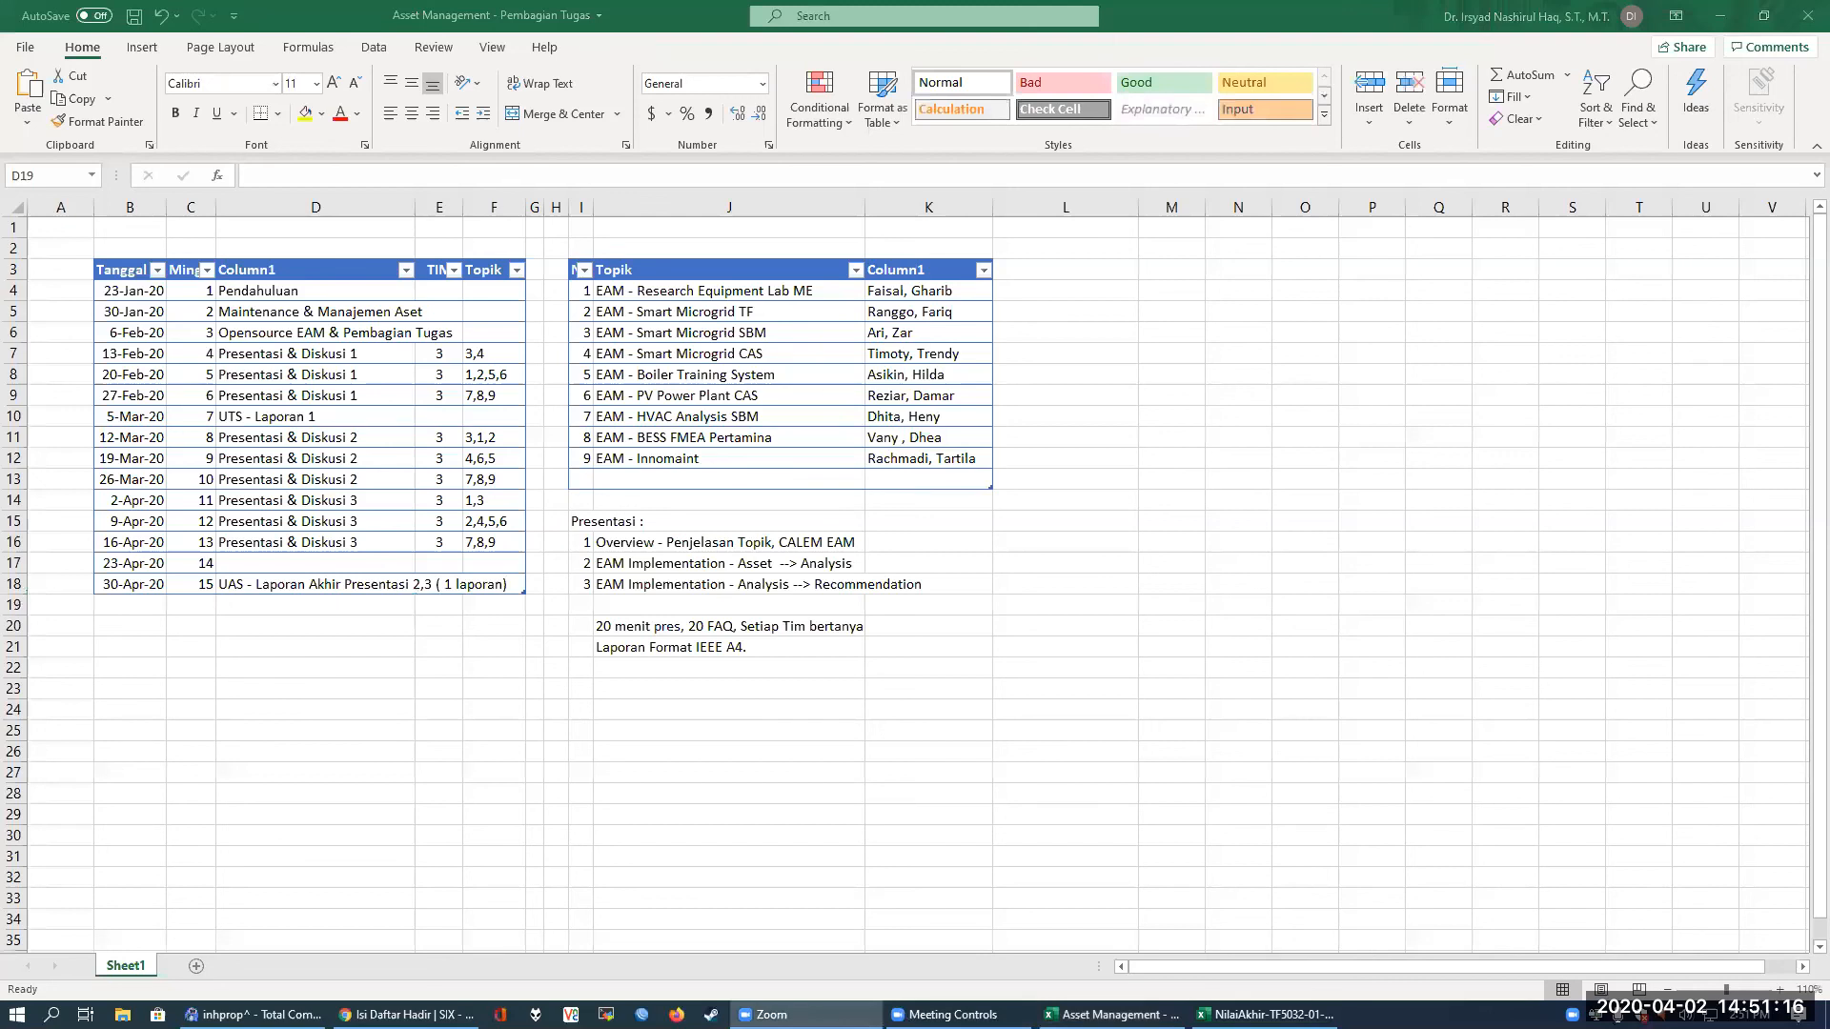